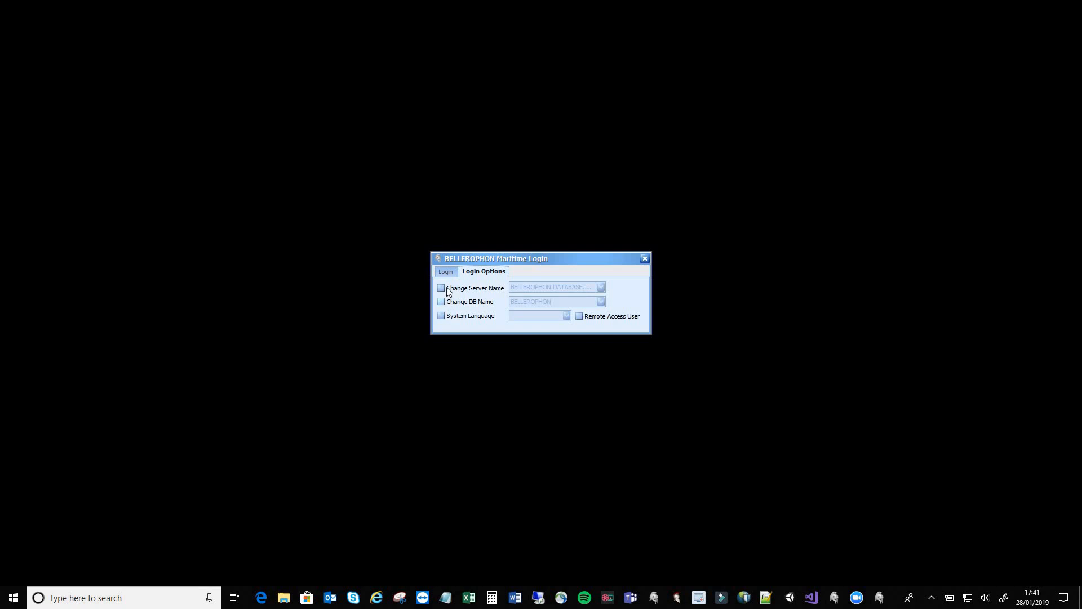
# Enable the Change Server Name and Change DB Name overrides, then log in with the user name and password
pyautogui.click(446, 288)
pyautogui.click(448, 301)
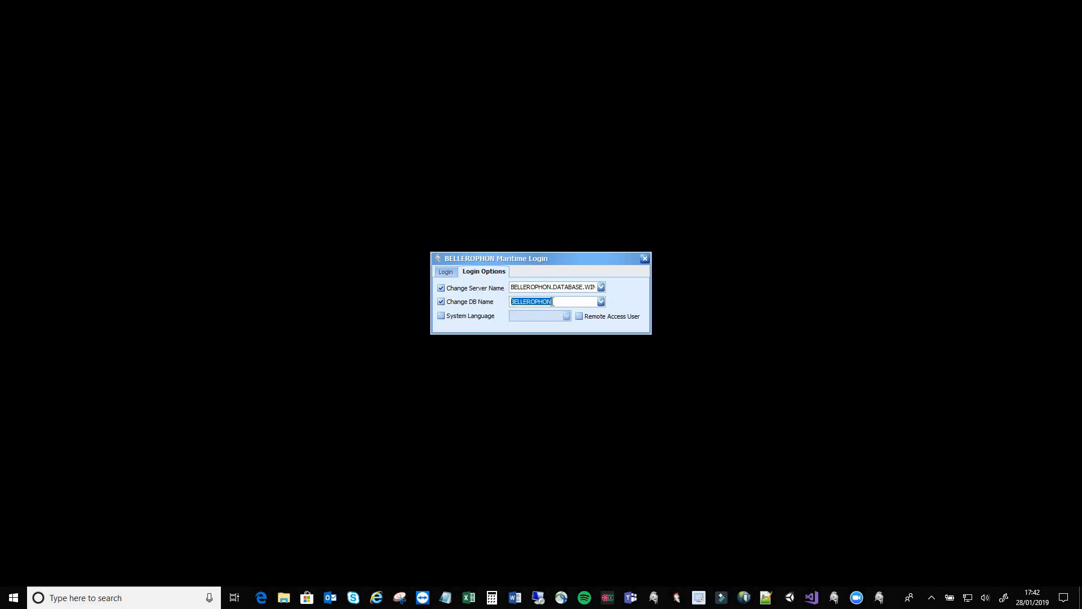
pyautogui.click(448, 273)
pyautogui.click(517, 288)
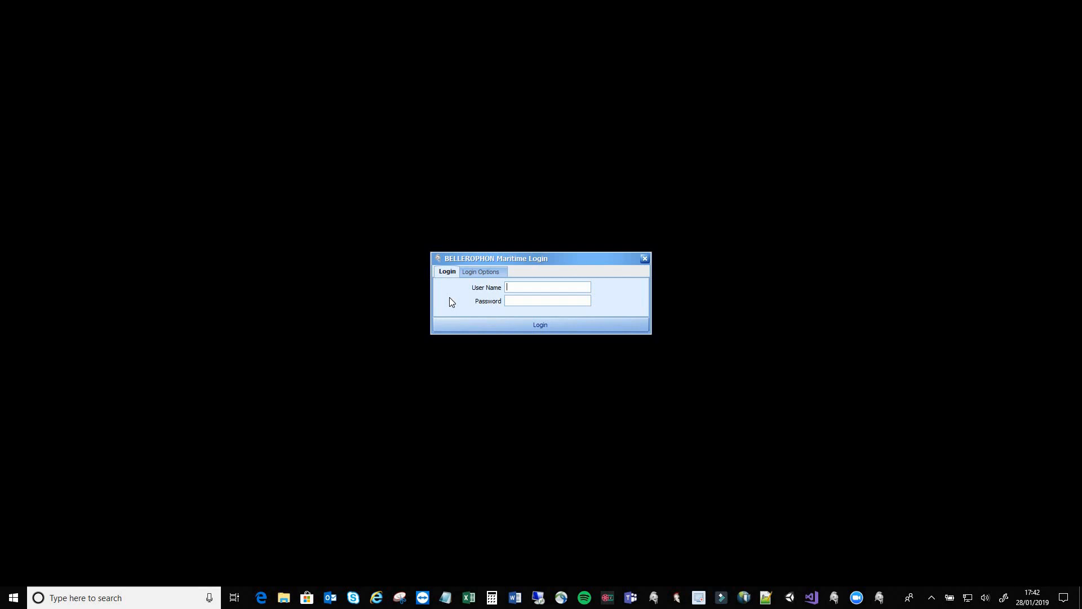
pyautogui.write('system')
pyautogui.write('******')
pyautogui.press('Return')
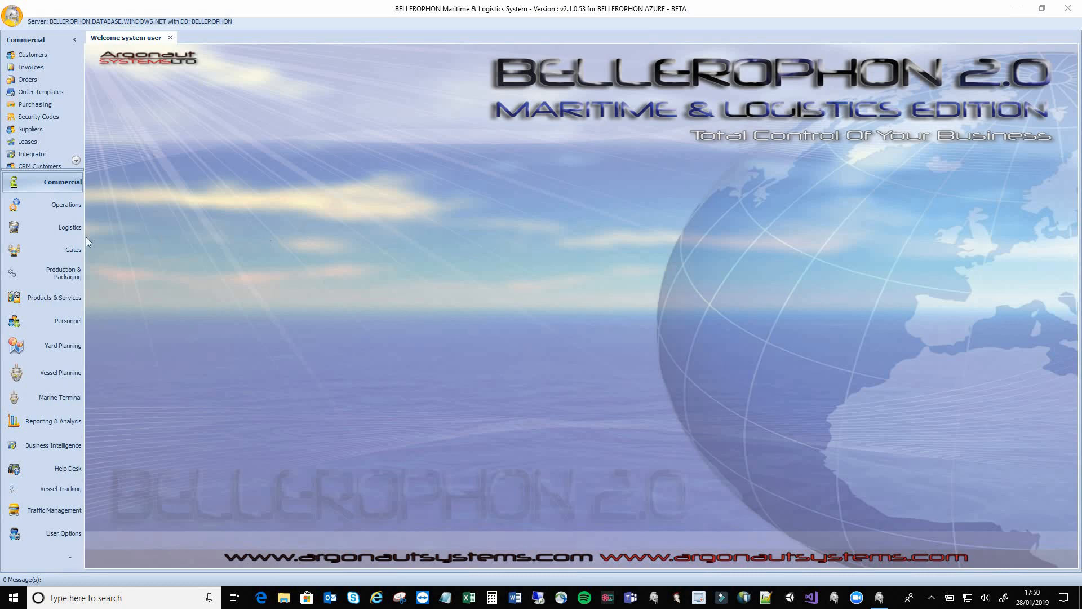
# Open Operations Setup via Logistics > Operations in the navigation pane
pyautogui.click(48, 220)
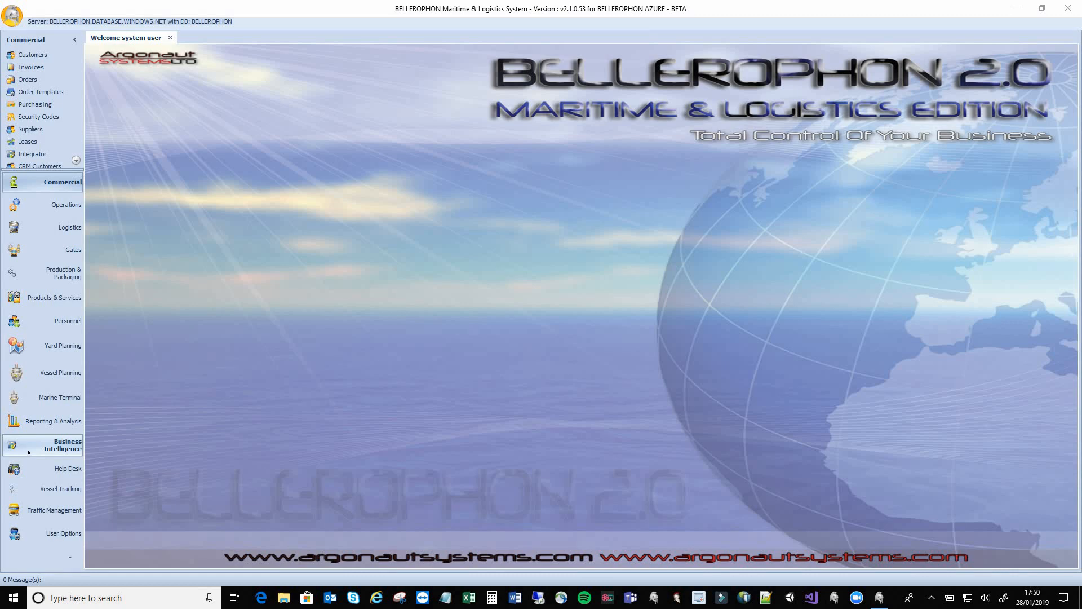
pyautogui.click(48, 205)
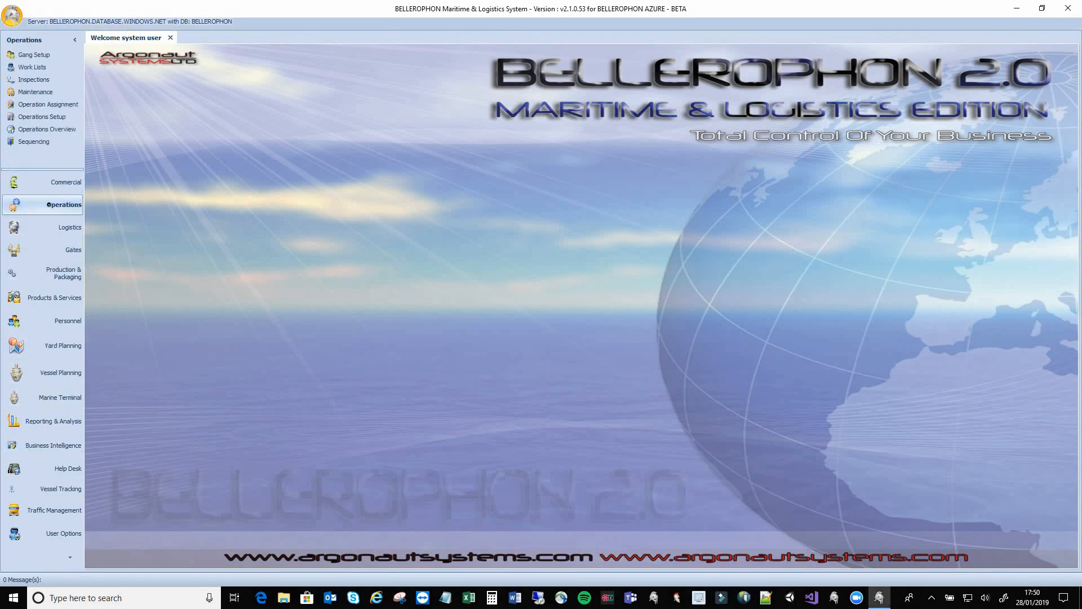
pyautogui.click(55, 117)
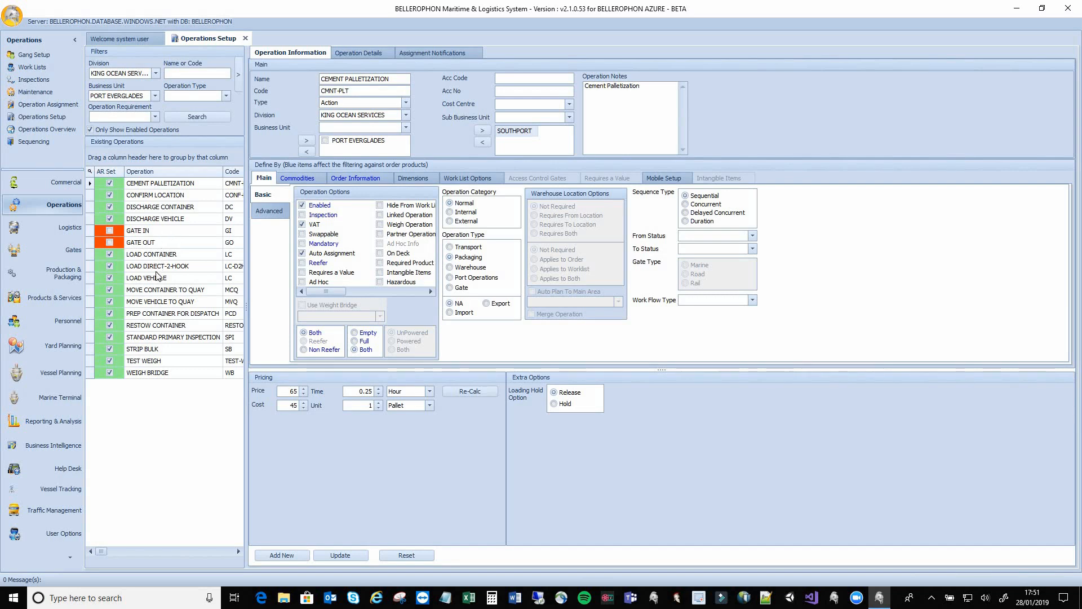
# Show CONFIRM LOCATION's Operation Details: Reach Stacker Driver, Reach Stacker vehicle, Portable Data Terminals
pyautogui.click(158, 197)
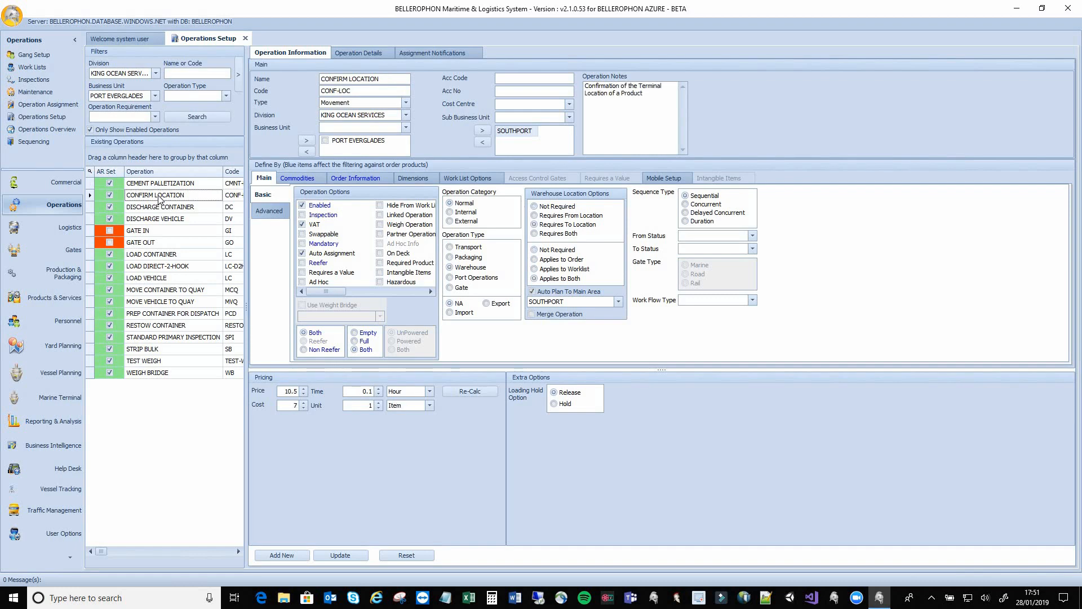
pyautogui.click(376, 55)
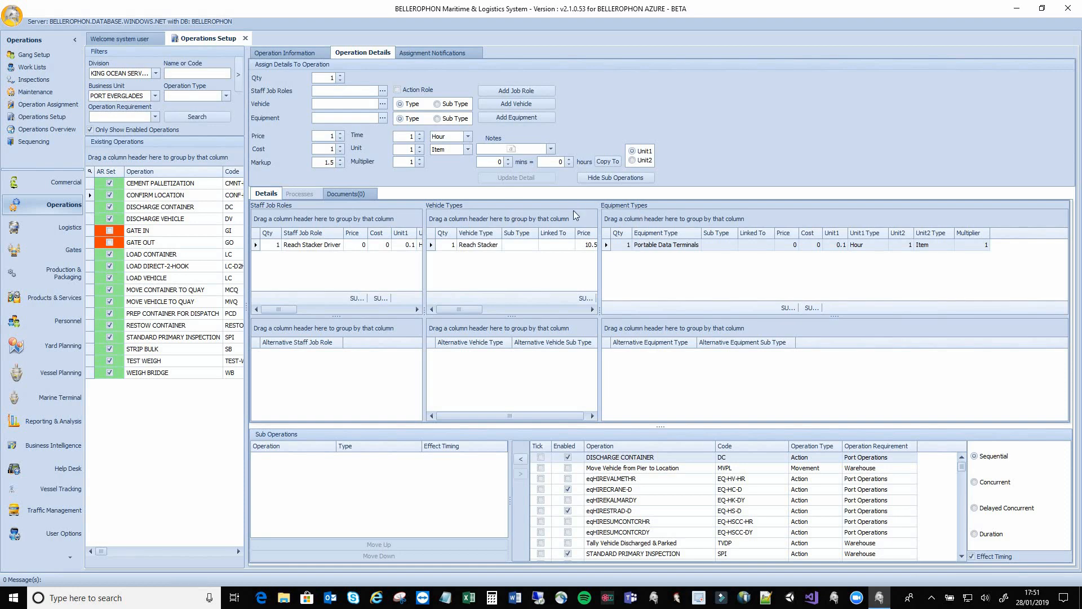
# Go back to Operation Information and open Orders from the Commercial section
pyautogui.click(280, 54)
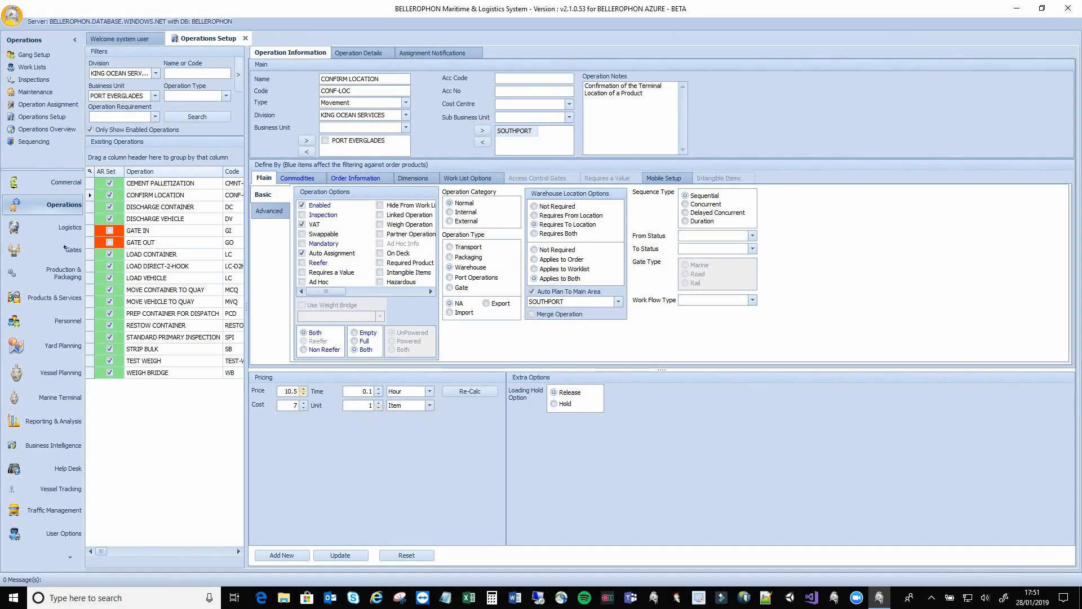
pyautogui.click(57, 182)
pyautogui.click(31, 81)
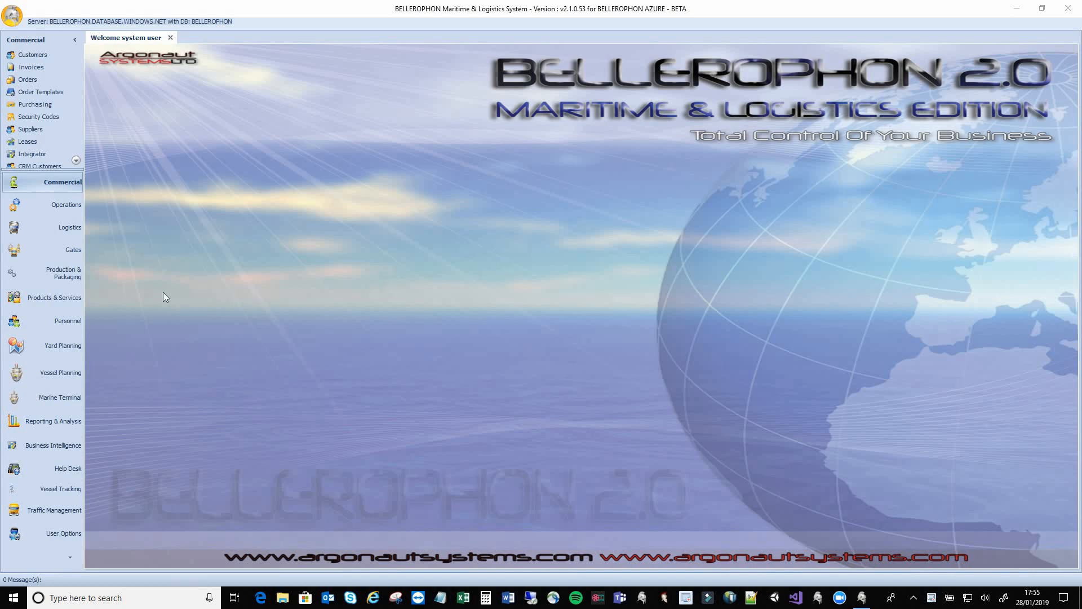
# Open Products under Products & Services and search for product code 20DC
pyautogui.click(72, 301)
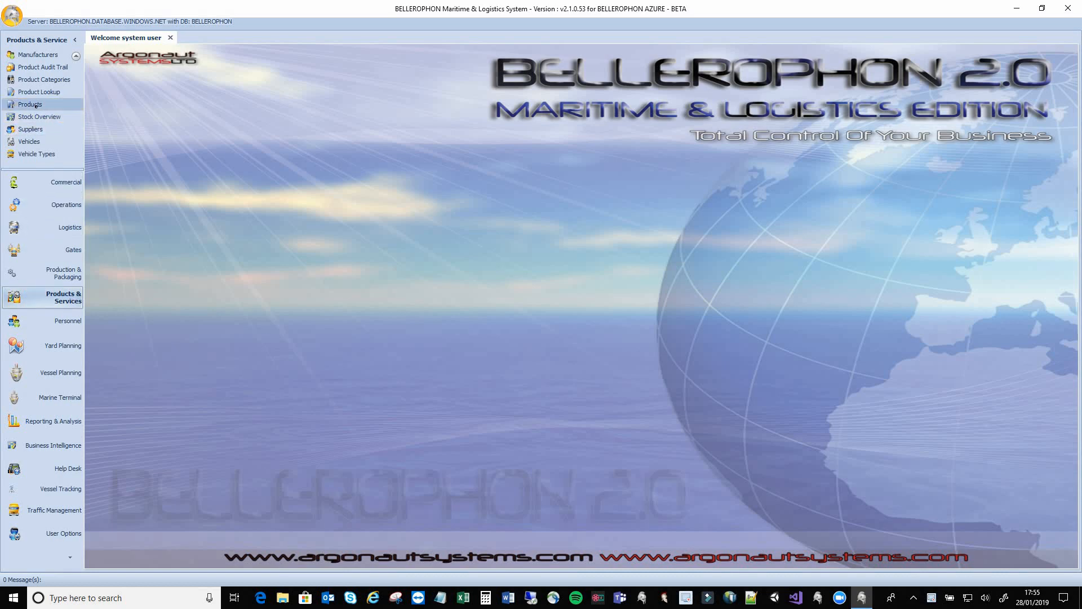
pyautogui.click(35, 105)
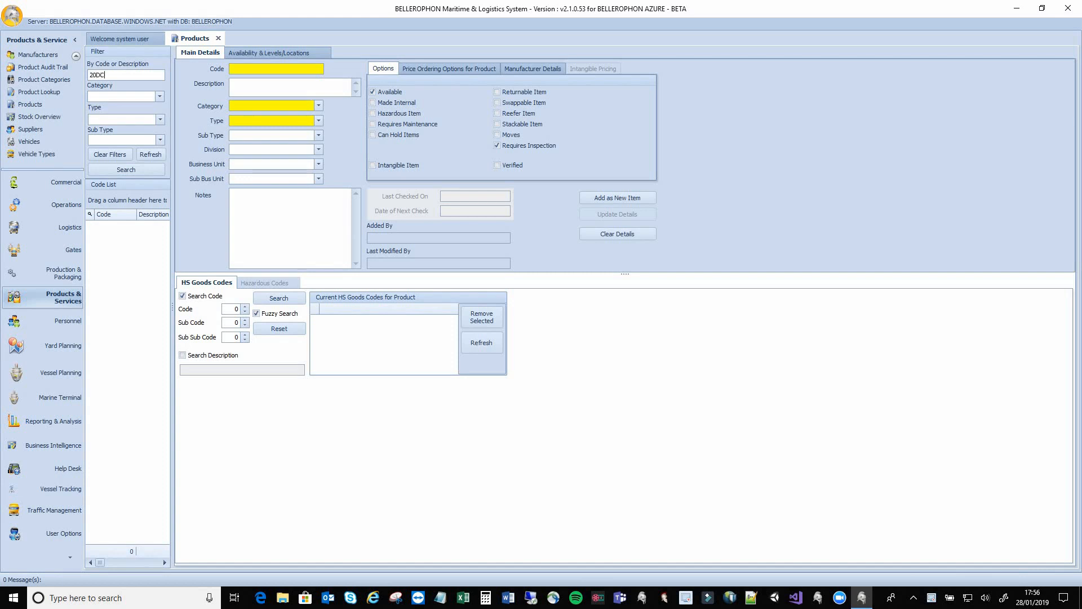
pyautogui.press('Return')
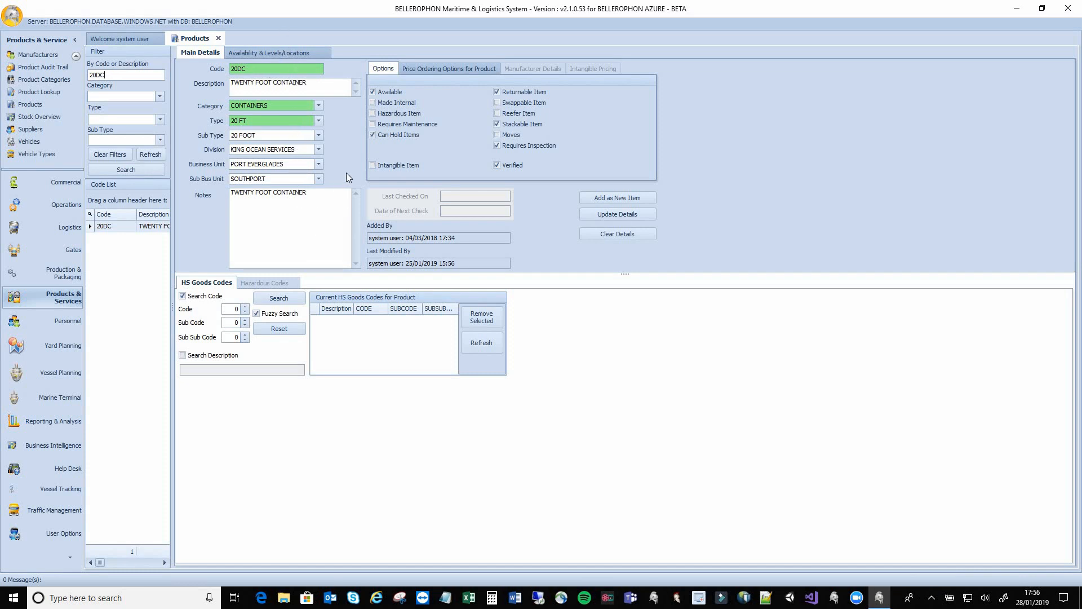
# Show 20DC's Structure details: 6.1 × 2.4 × 2.6 m, 9 Ton, max load 25402
pyautogui.click(322, 56)
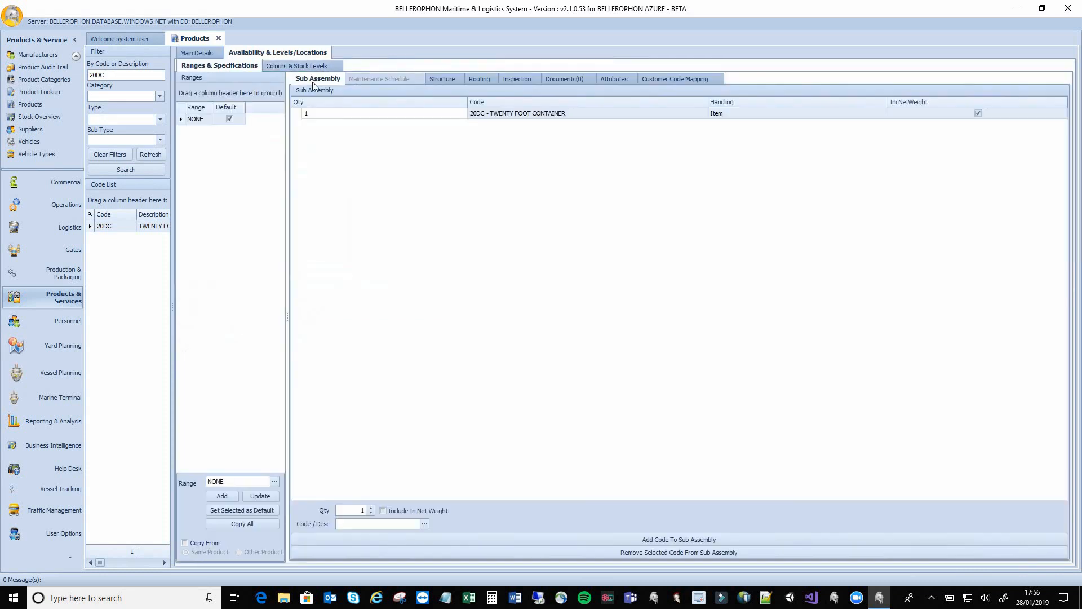
pyautogui.click(442, 79)
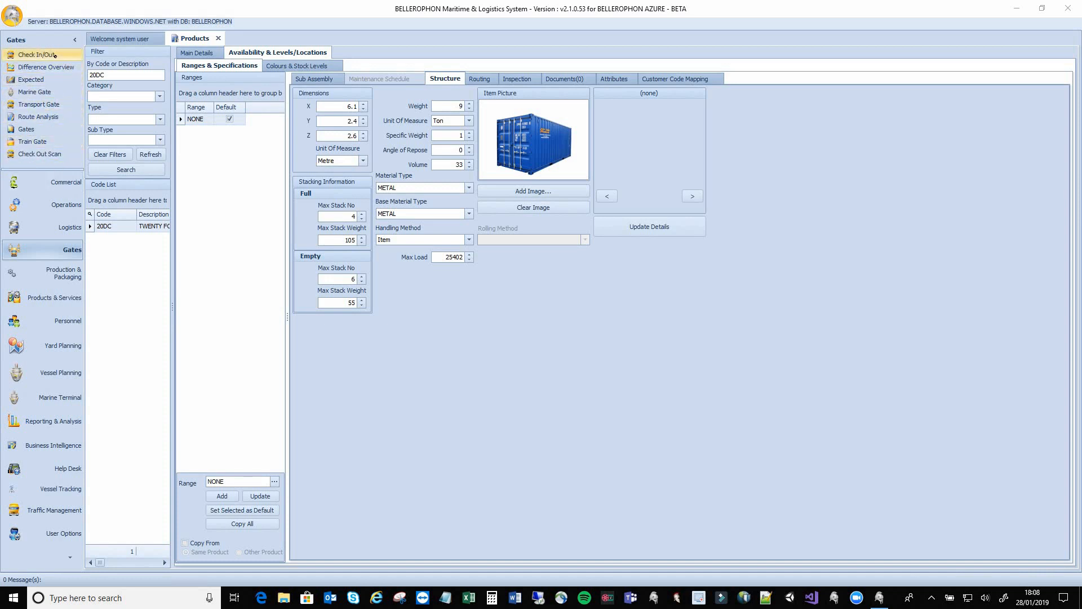
# Open Gates Check In/Out and start a Drop Off with the CHECK-IN template confirmed
pyautogui.click(55, 54)
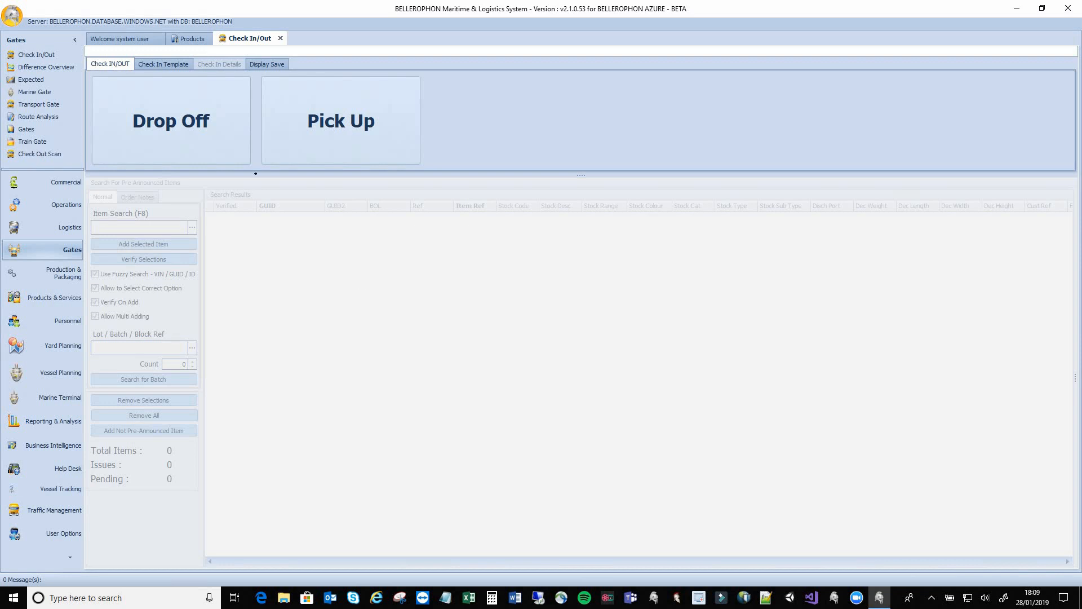
pyautogui.click(217, 137)
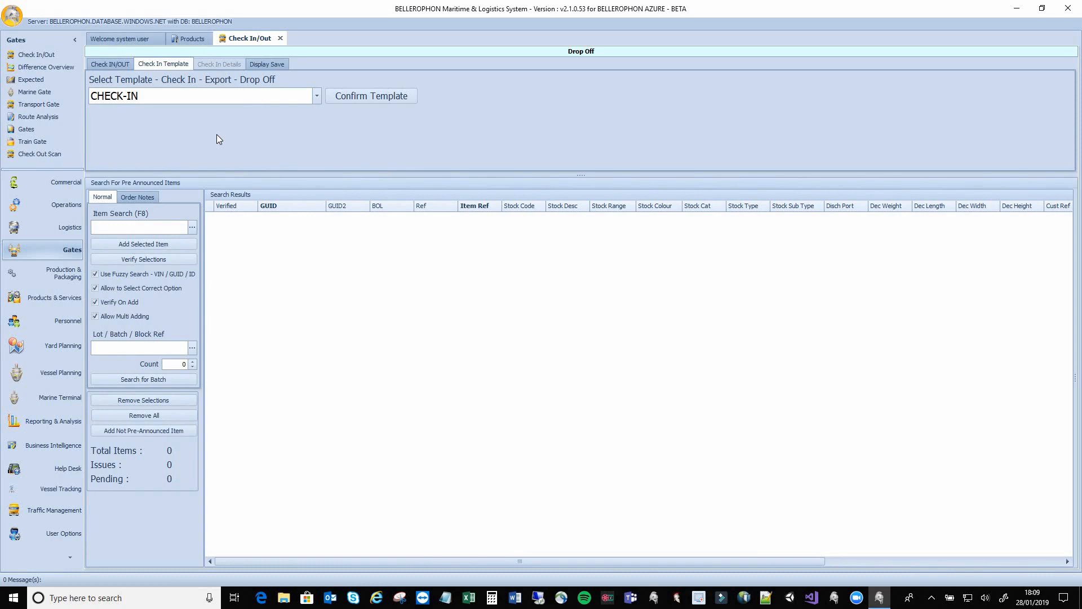
pyautogui.click(316, 96)
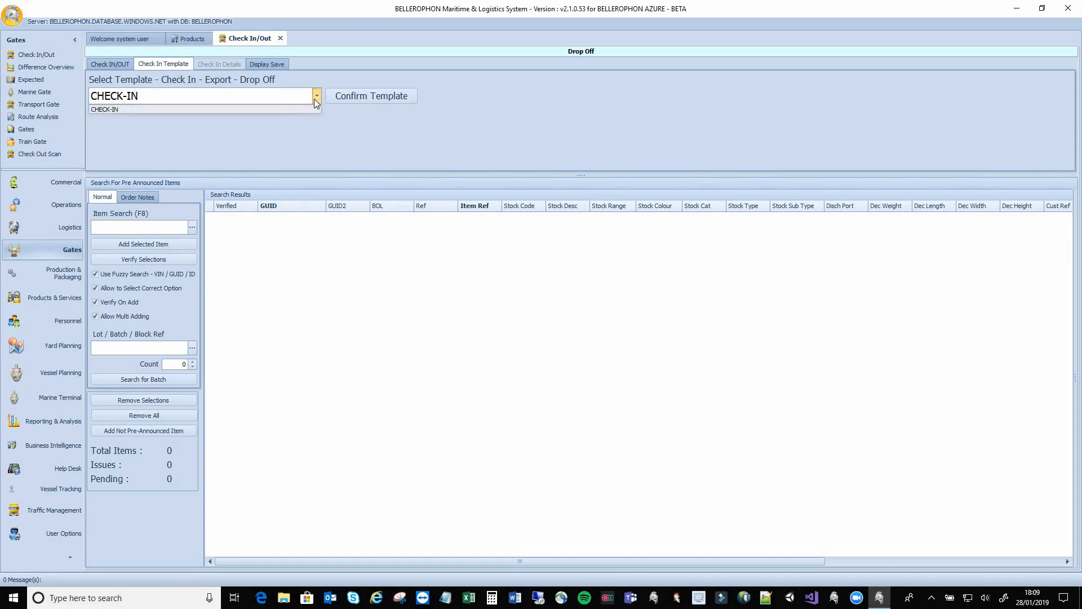
pyautogui.click(283, 109)
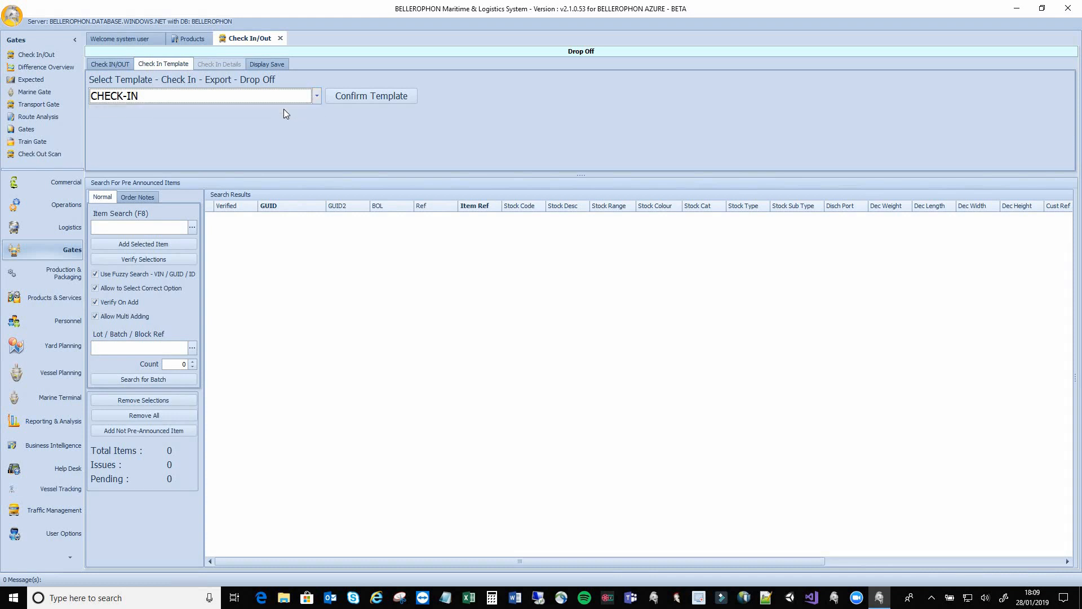
pyautogui.click(357, 96)
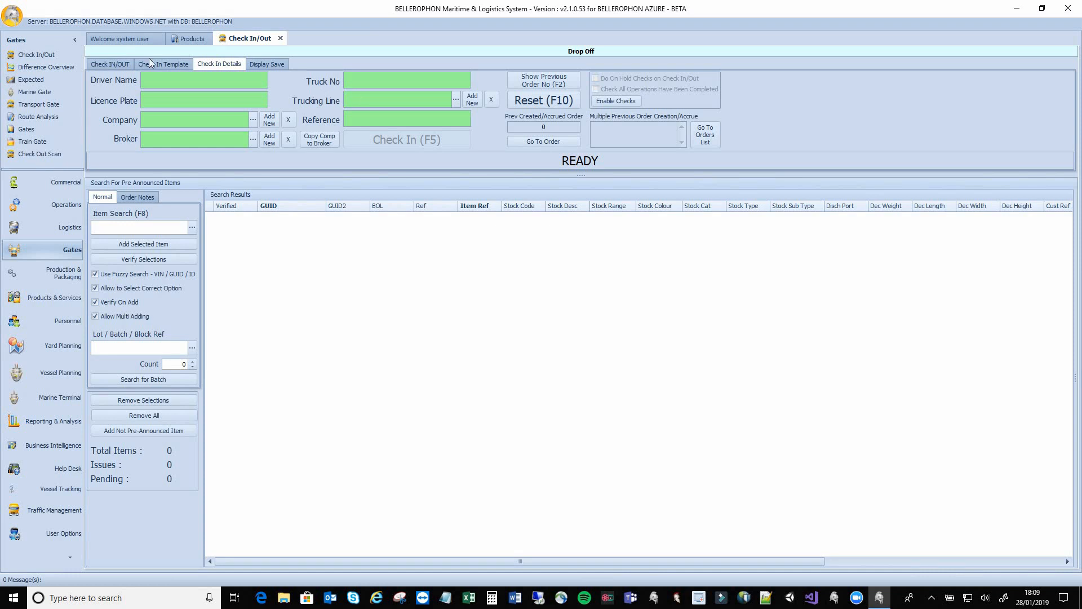
# Enter the driver's name and the truck's licence plate on the Drop Off form
pyautogui.click(155, 80)
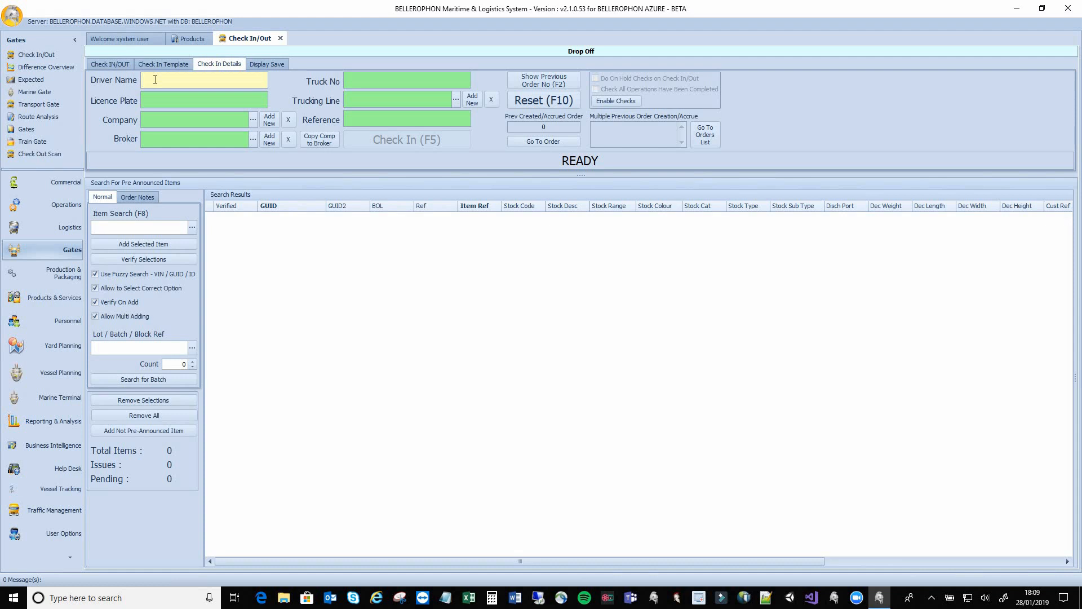
pyautogui.write('JOHN SMITH')
pyautogui.press('Tab')
pyautogui.write('ABC 123')
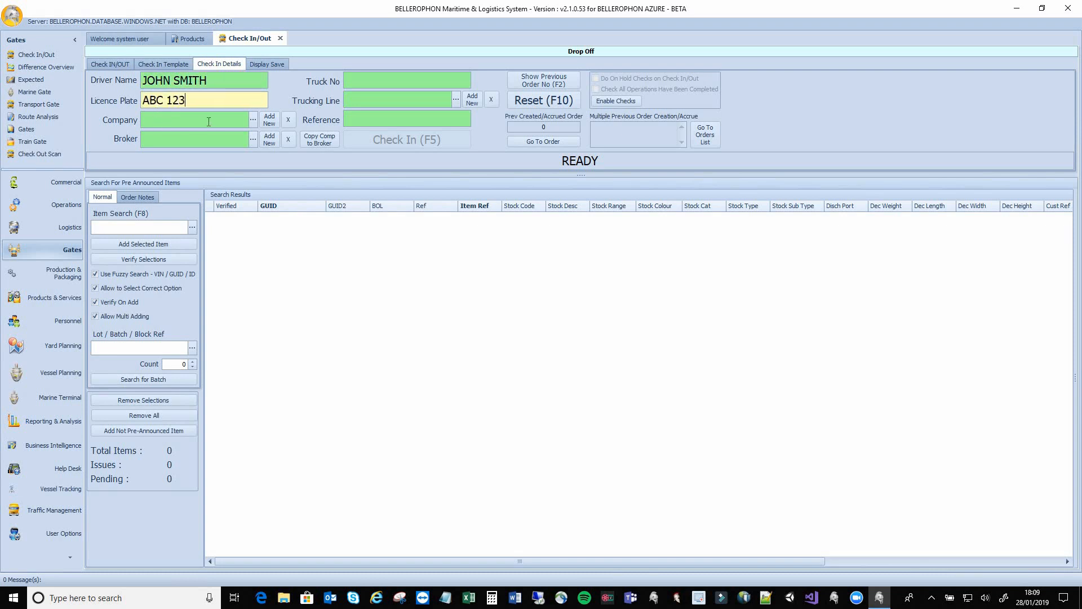
# Set the company to ADAMSGARAGE LLC and the broker to PRIORITY ONE
pyautogui.click(255, 121)
pyautogui.click(255, 122)
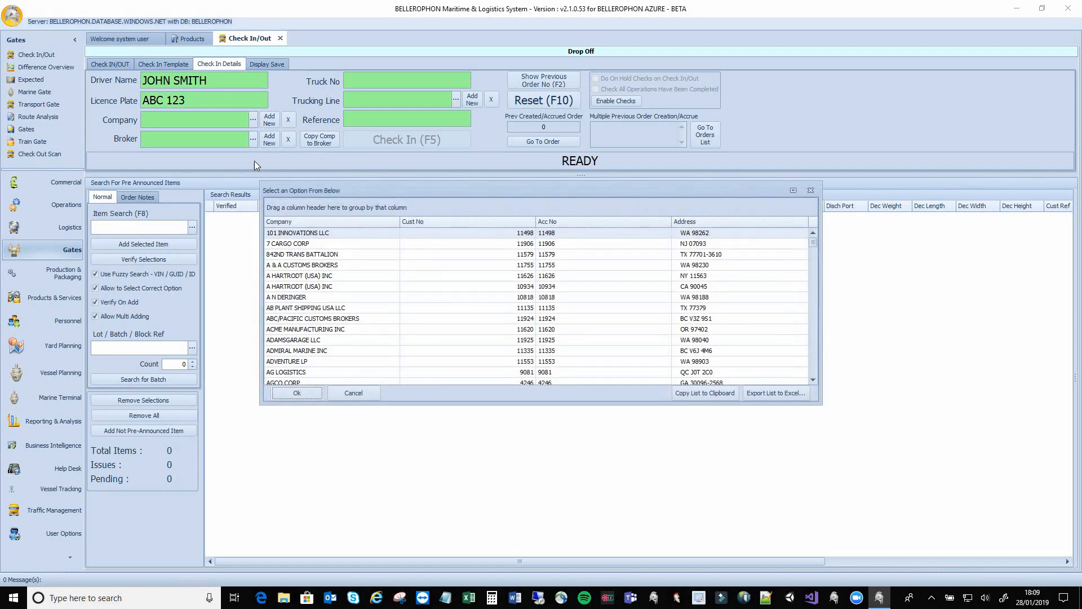
pyautogui.click(278, 344)
pyautogui.doubleClick(277, 342)
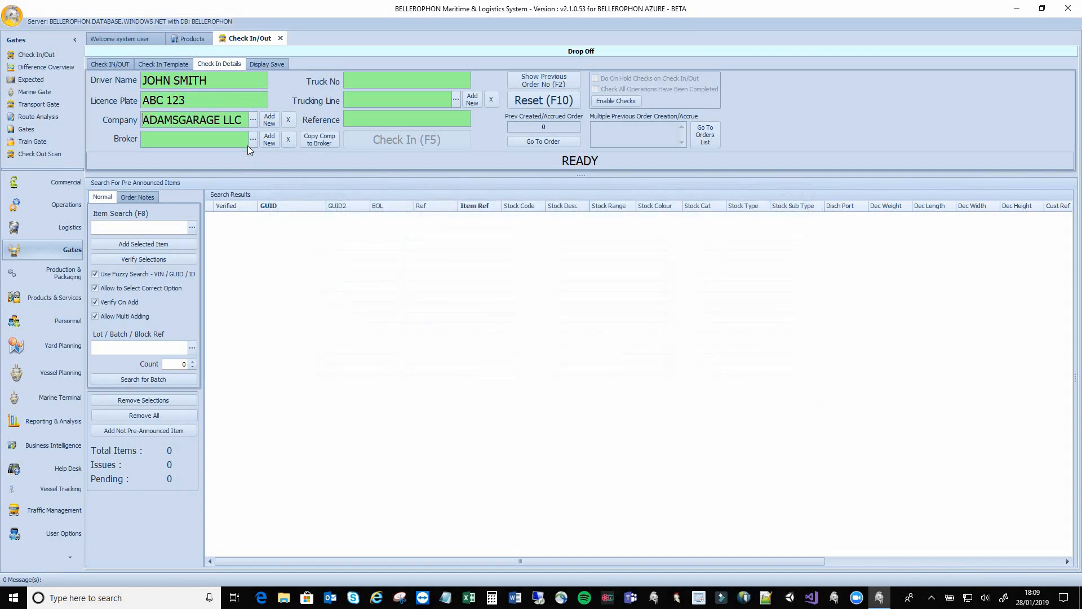
pyautogui.click(253, 139)
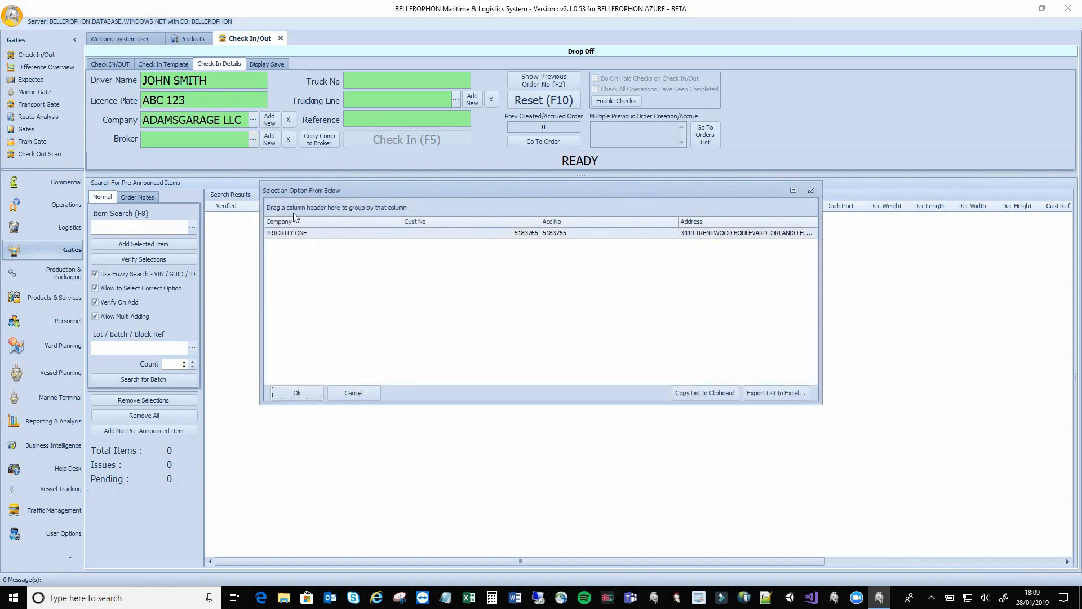
pyautogui.doubleClick(299, 234)
# Set truck number 5, trucking line SEARCY TRUCKING and reference CSQU3054494
pyautogui.click(363, 79)
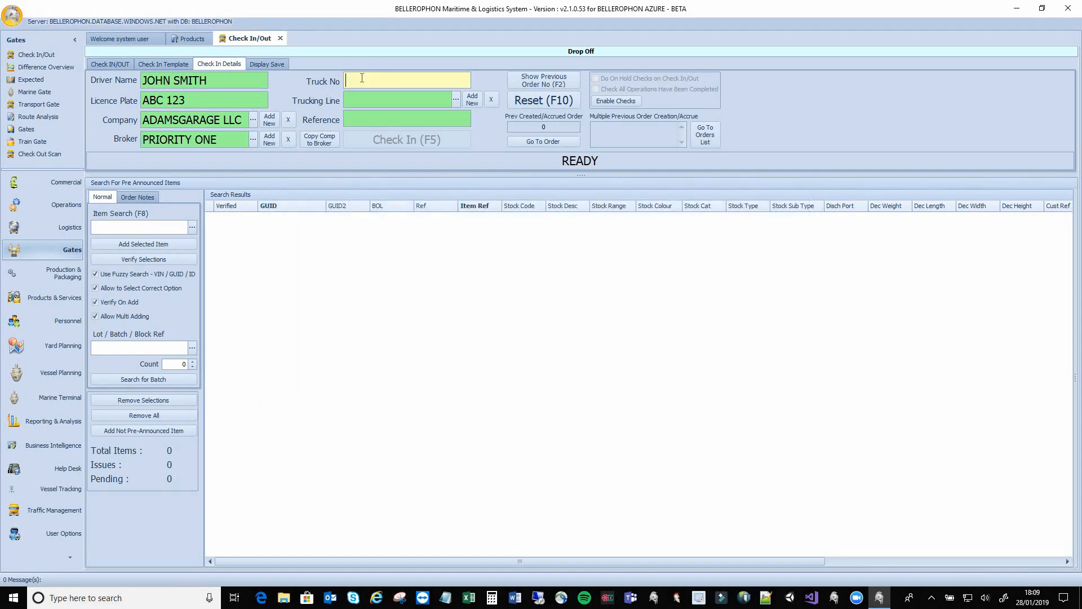
pyautogui.write('5')
pyautogui.click(455, 99)
pyautogui.doubleClick(404, 297)
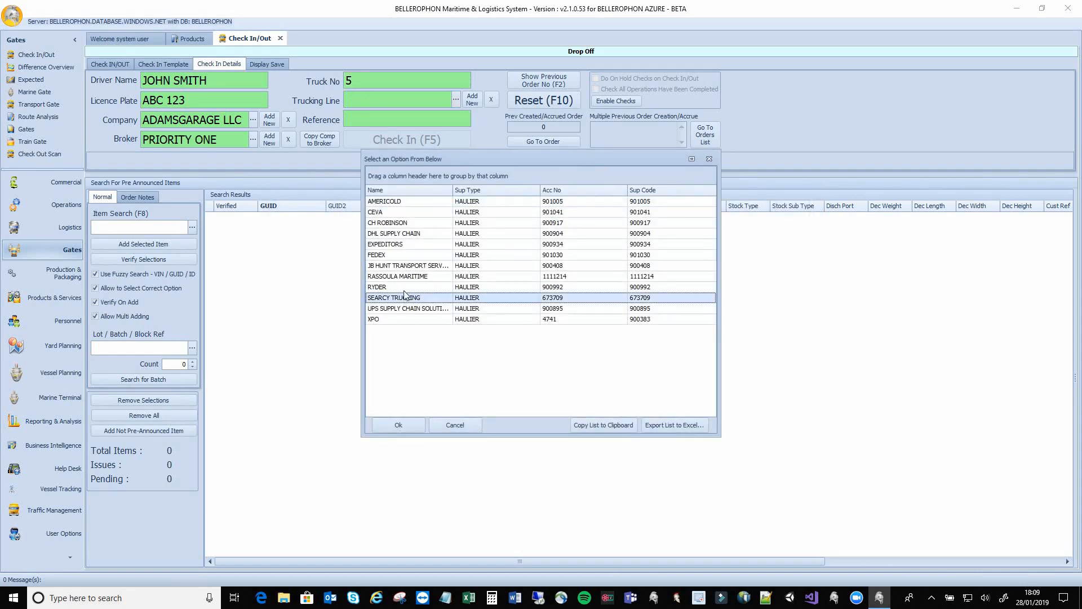
pyautogui.click(374, 120)
pyautogui.write('CSQU3054494')
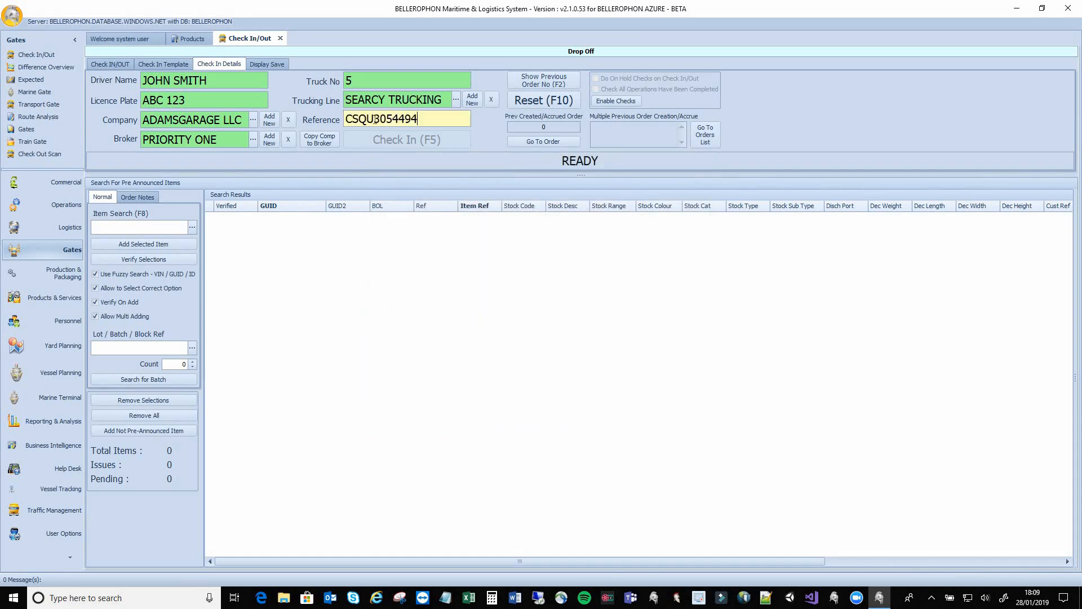
pyautogui.click(170, 226)
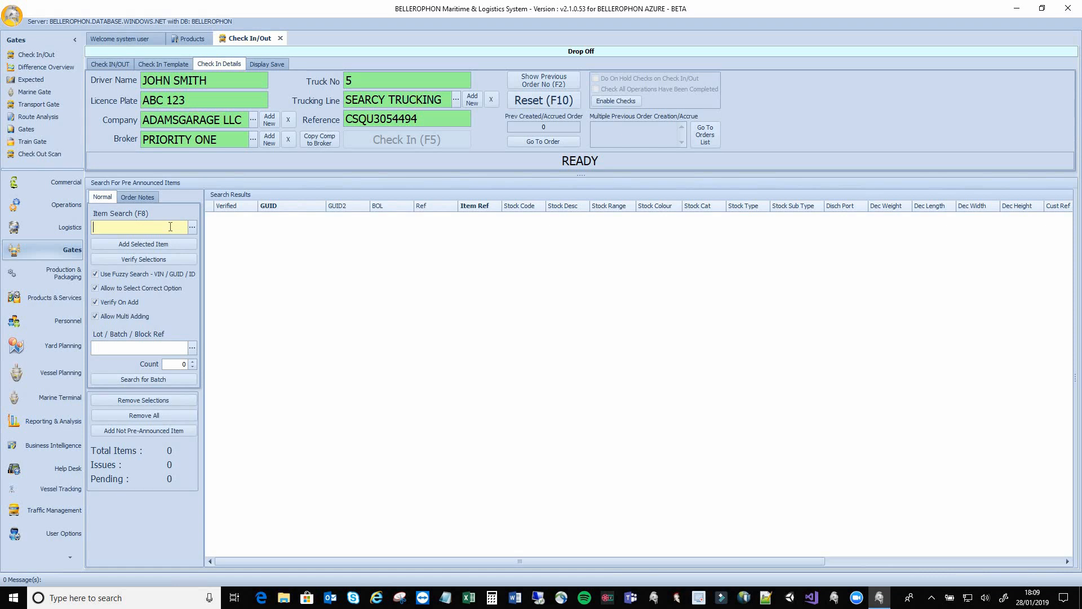
# Find container CSQU3054494 among pre-announced items and check it in
pyautogui.write('CSQU3054494')
pyautogui.click(192, 227)
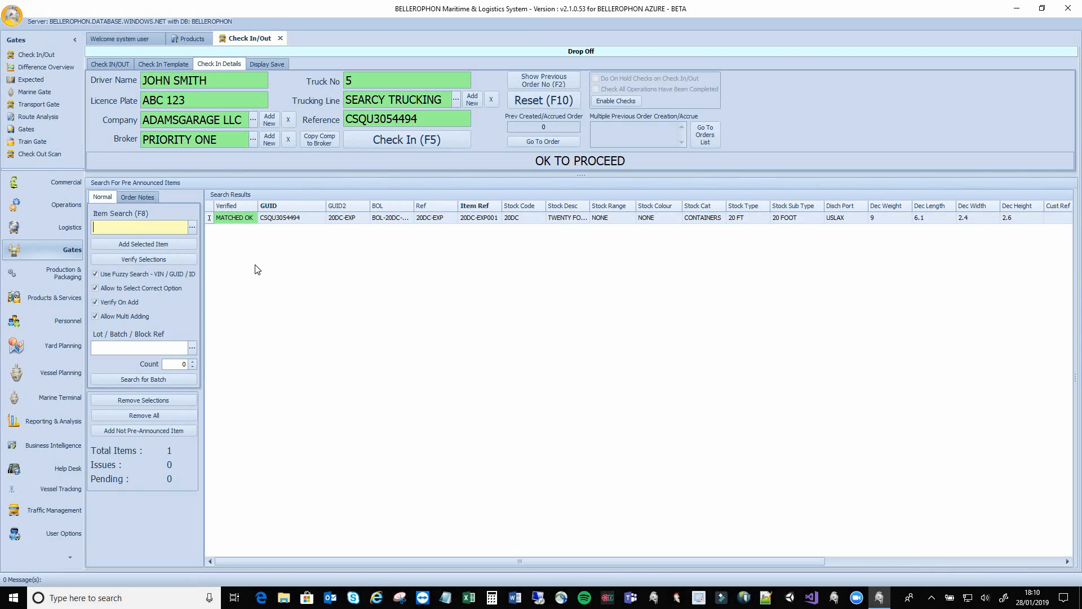
pyautogui.click(377, 144)
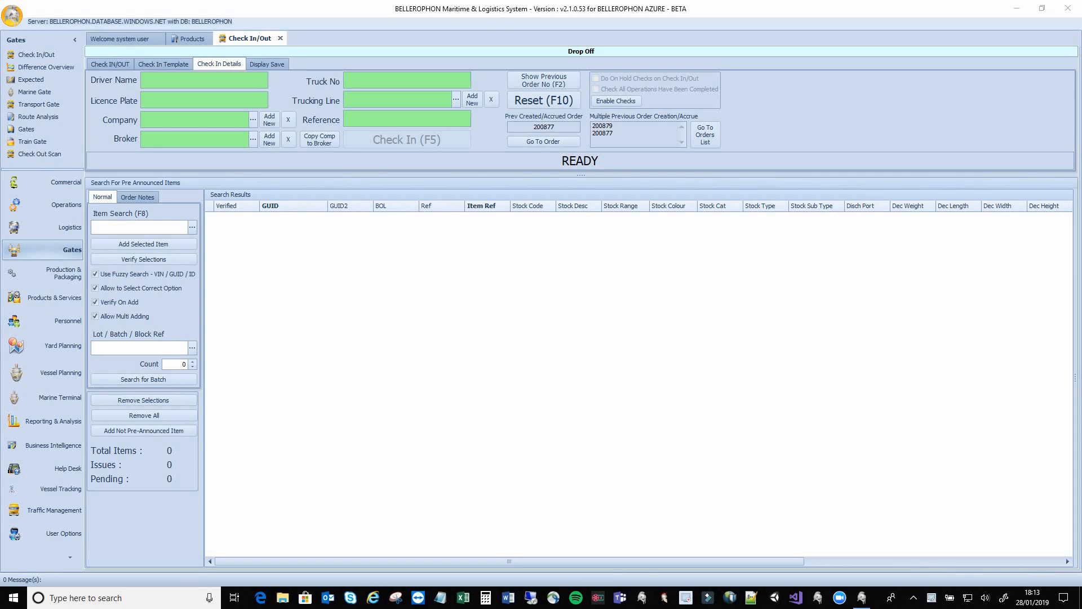
# Open order 200879 from the orders list and show its Main Information
pyautogui.click(702, 140)
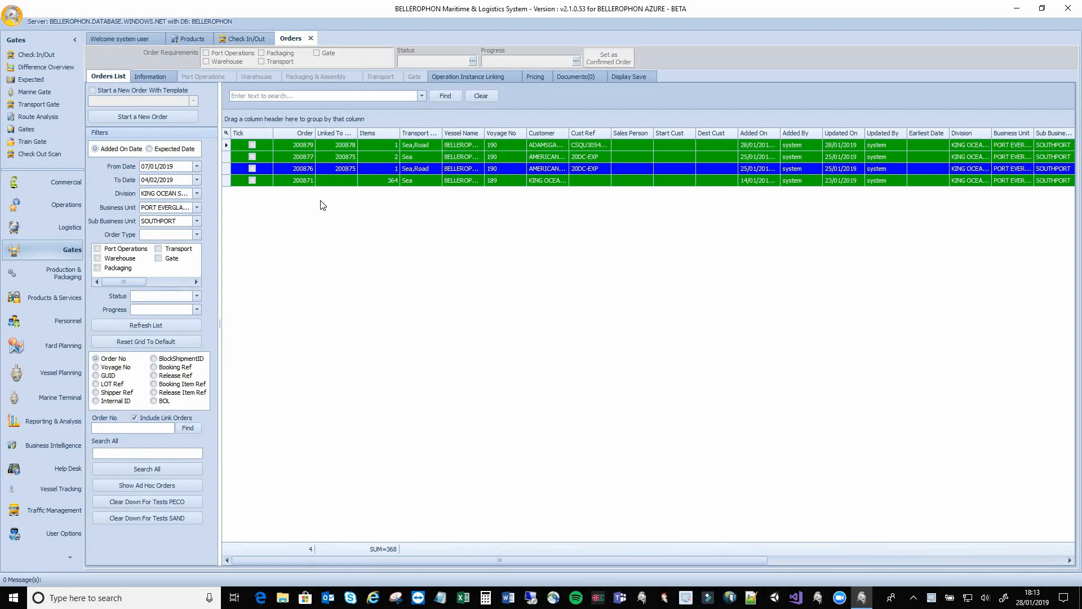
pyautogui.doubleClick(297, 146)
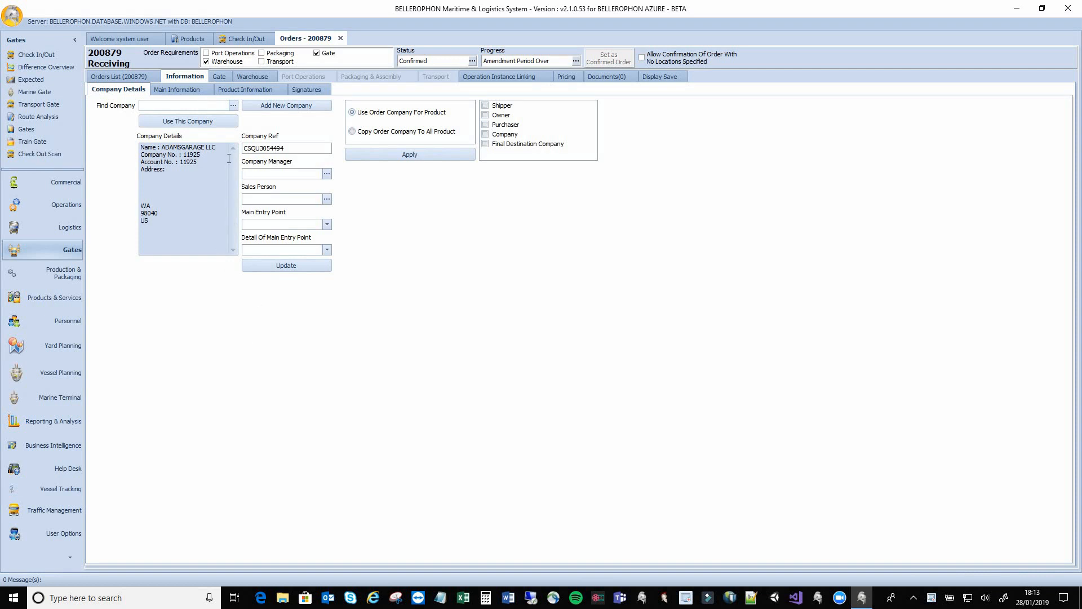
pyautogui.click(173, 95)
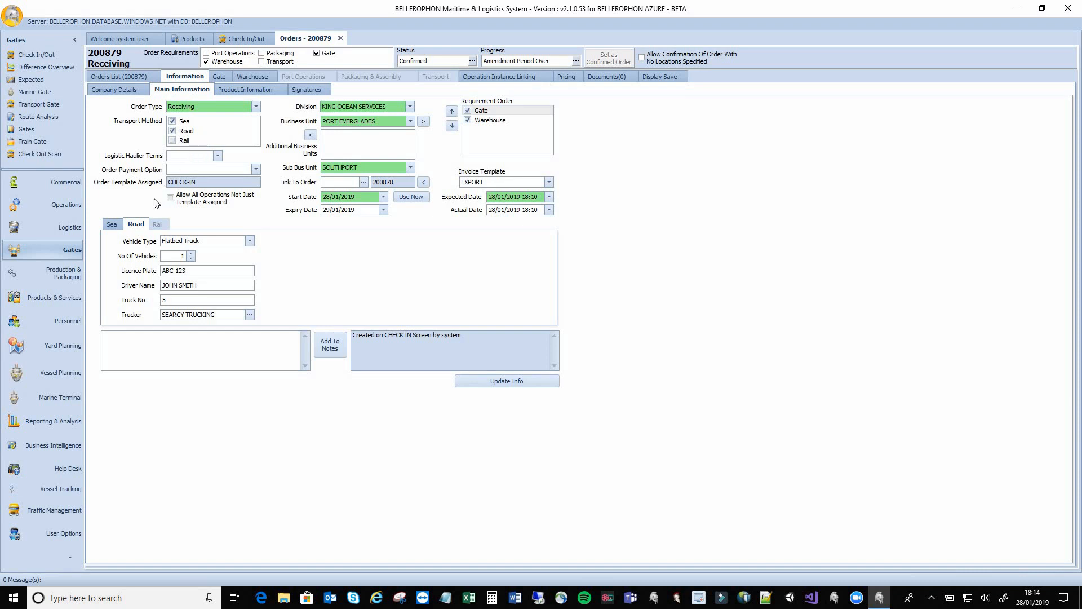
pyautogui.click(113, 224)
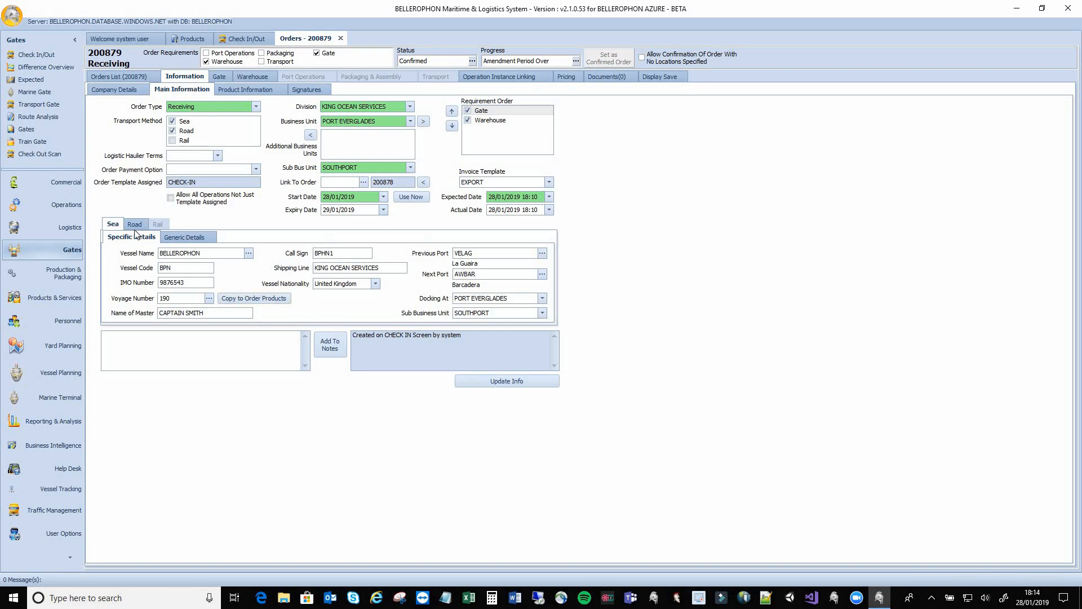
pyautogui.click(179, 239)
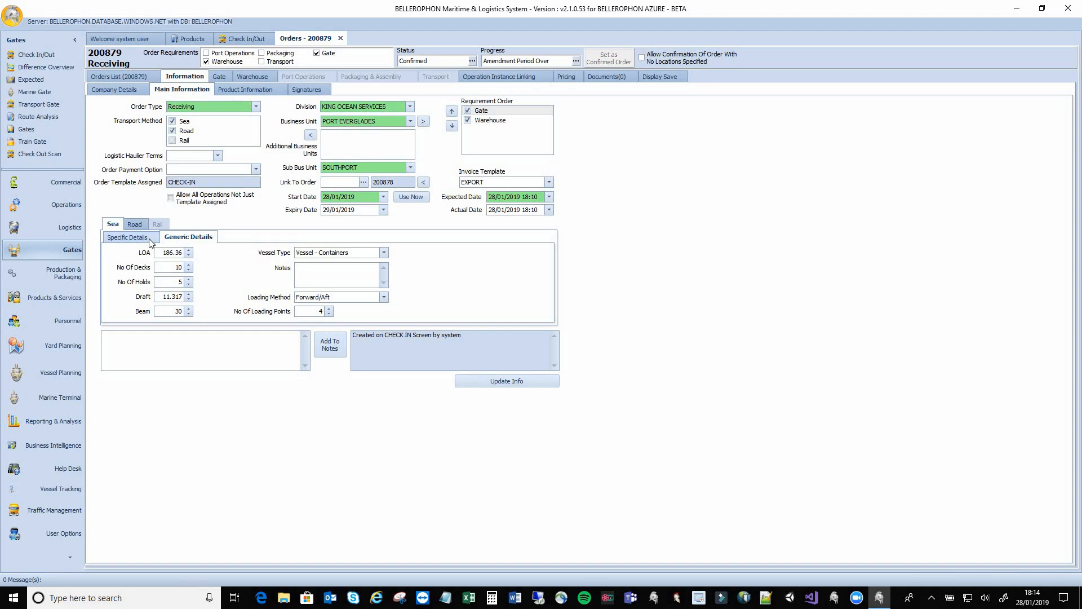
pyautogui.click(151, 242)
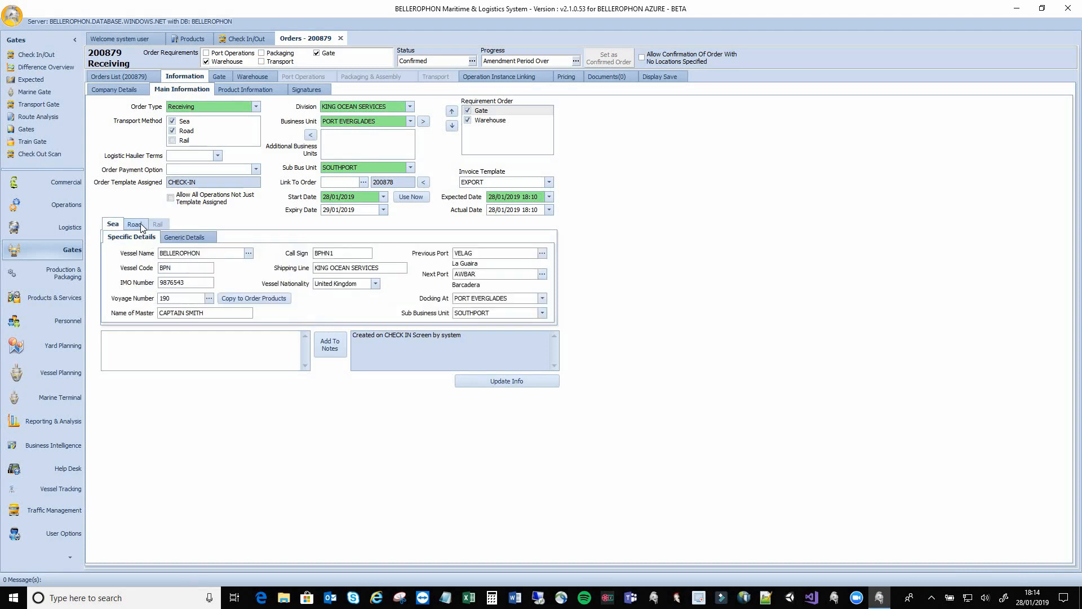
pyautogui.click(141, 224)
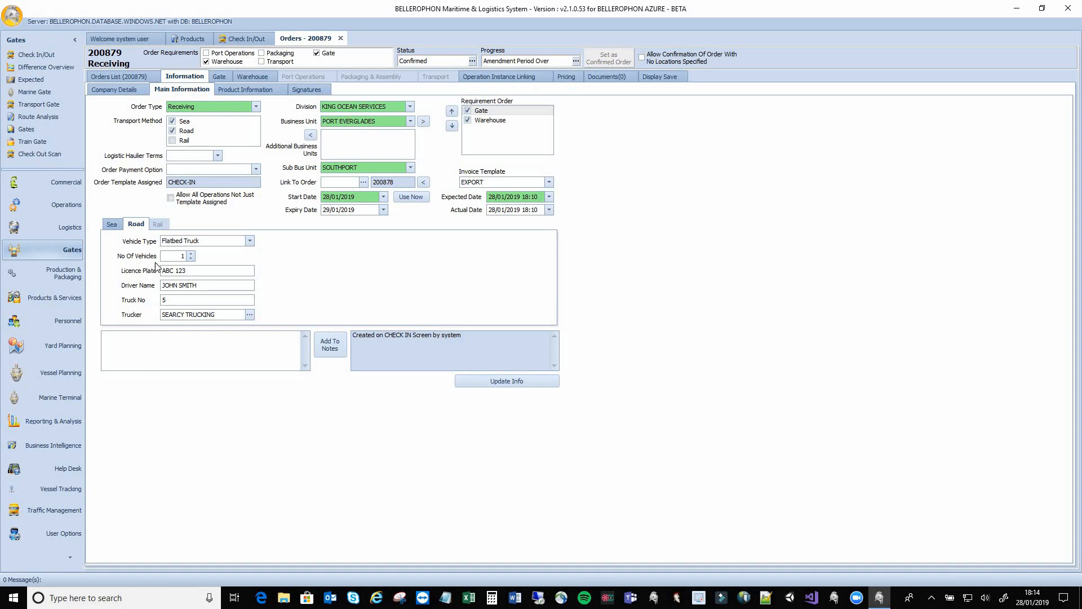
# Review the container's Item Notes, Other and Port details, then show order 200879's gate journeys
pyautogui.click(237, 90)
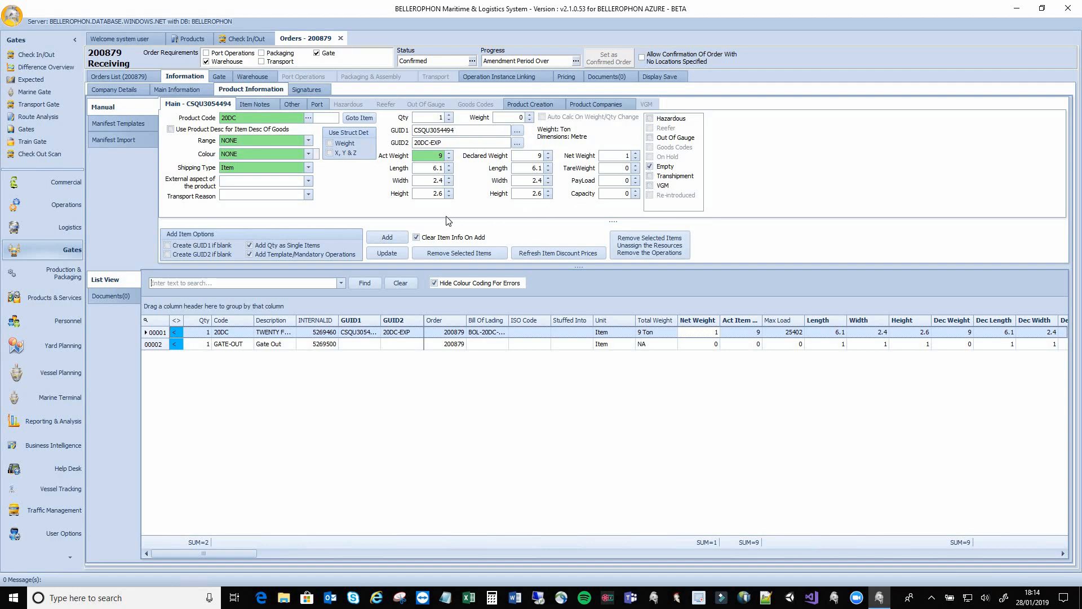
pyautogui.click(275, 104)
pyautogui.click(292, 105)
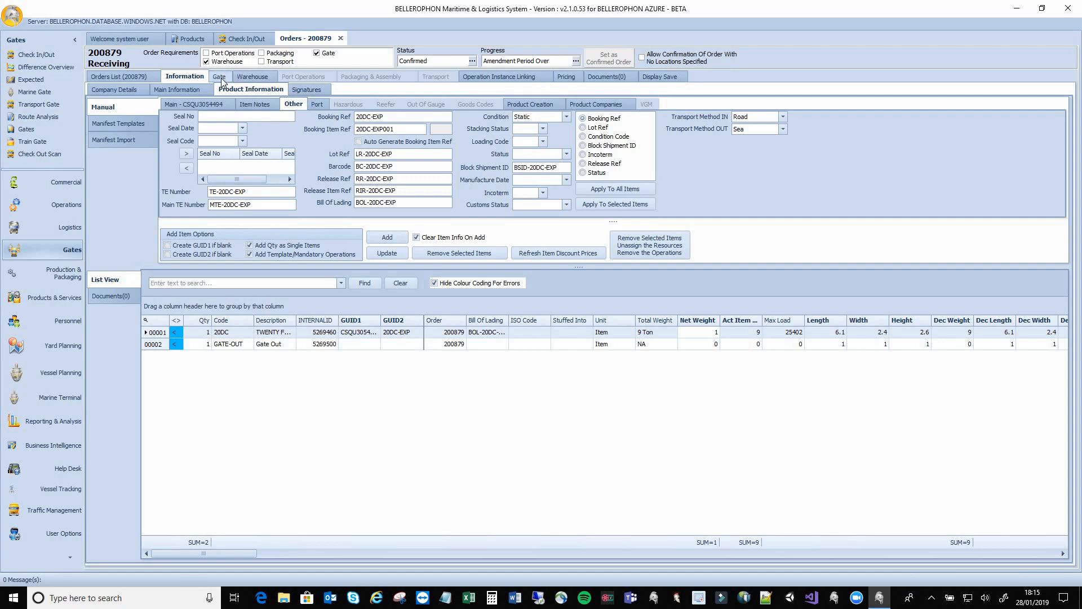
pyautogui.click(317, 104)
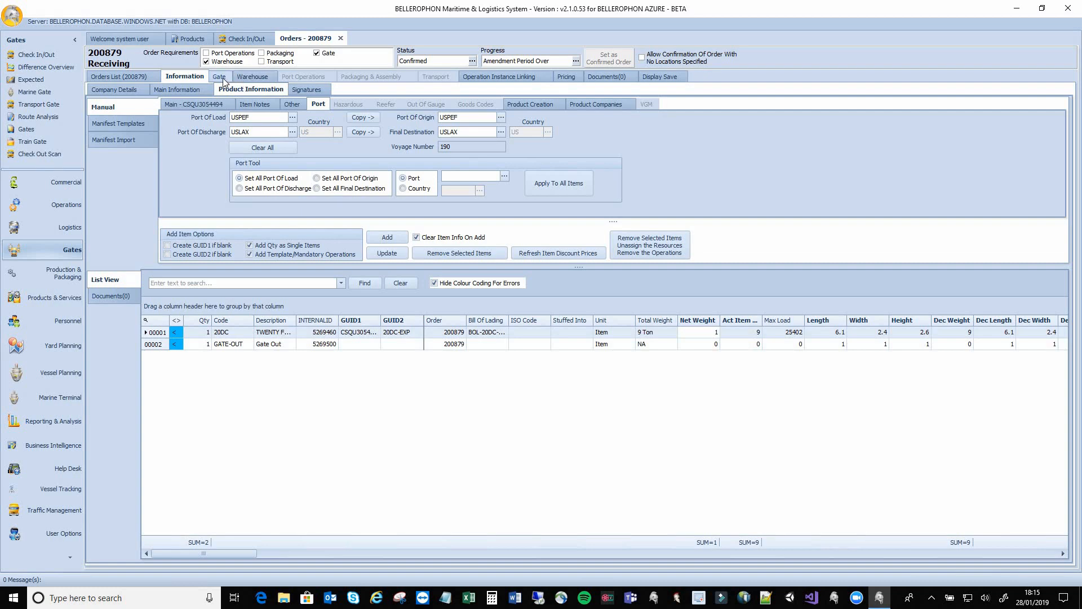
pyautogui.click(221, 76)
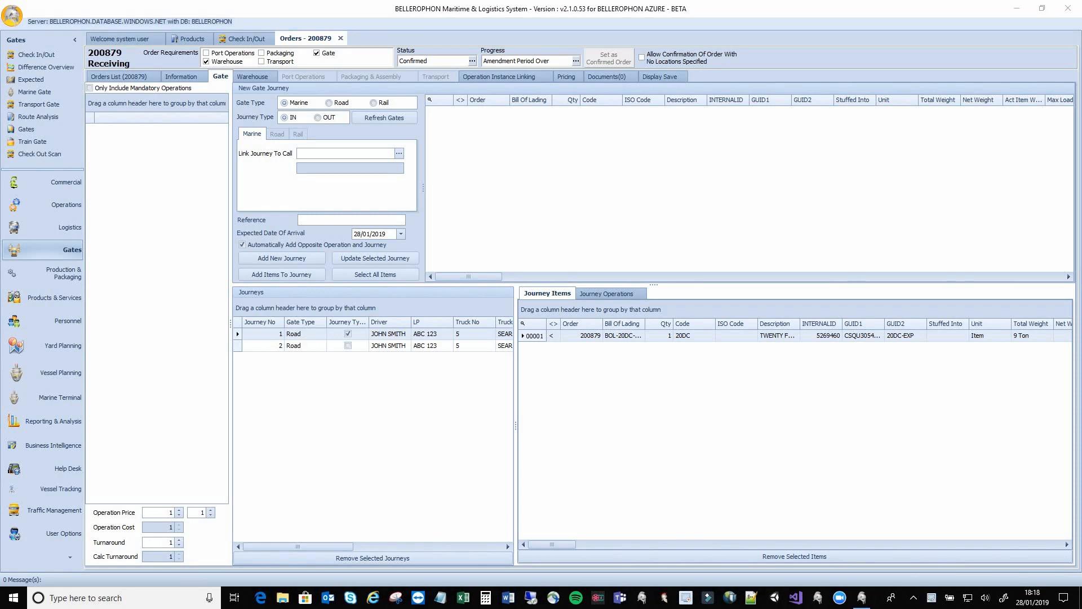
# Show order 200879's warehouse operations, CONFIRM LOCATION and STANDARD PRIMARY INSPECTION, then switch to Operations
pyautogui.click(265, 79)
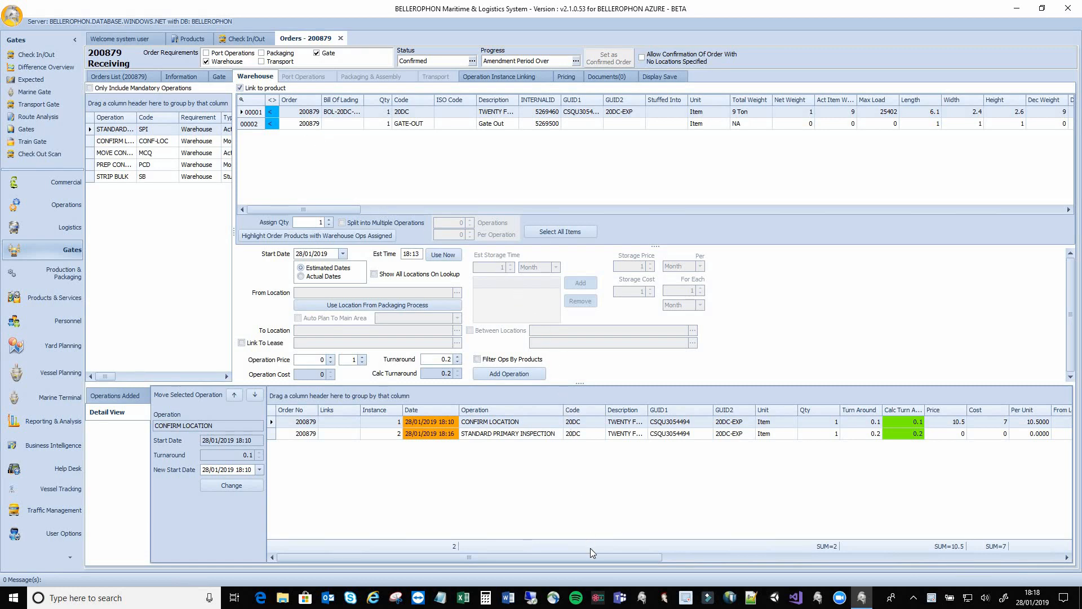
pyautogui.moveTo(593, 555); pyautogui.dragTo(755, 555)
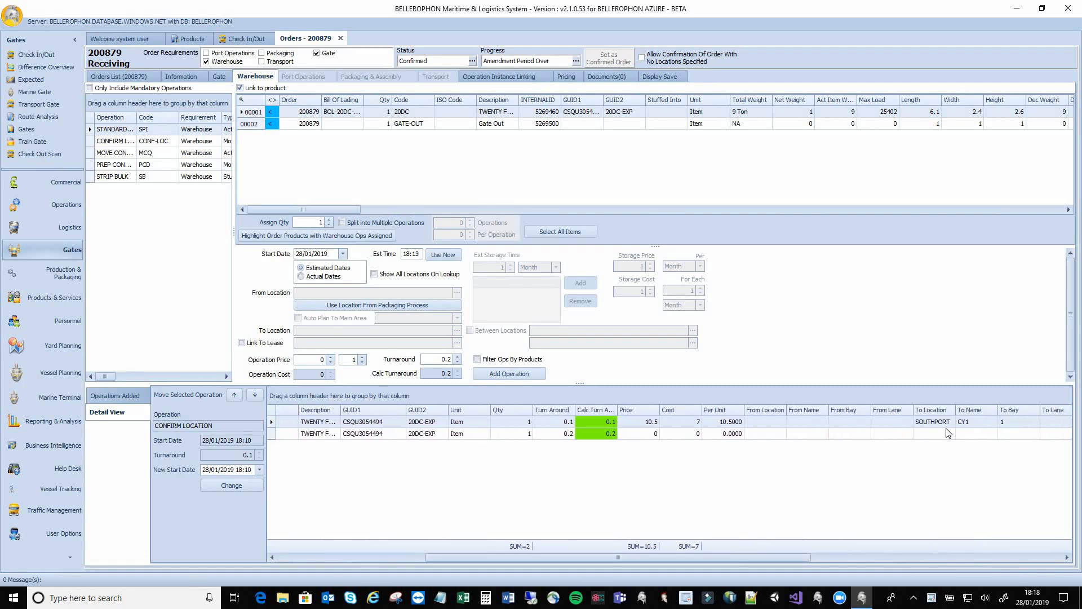
pyautogui.moveTo(800, 559); pyautogui.dragTo(651, 558)
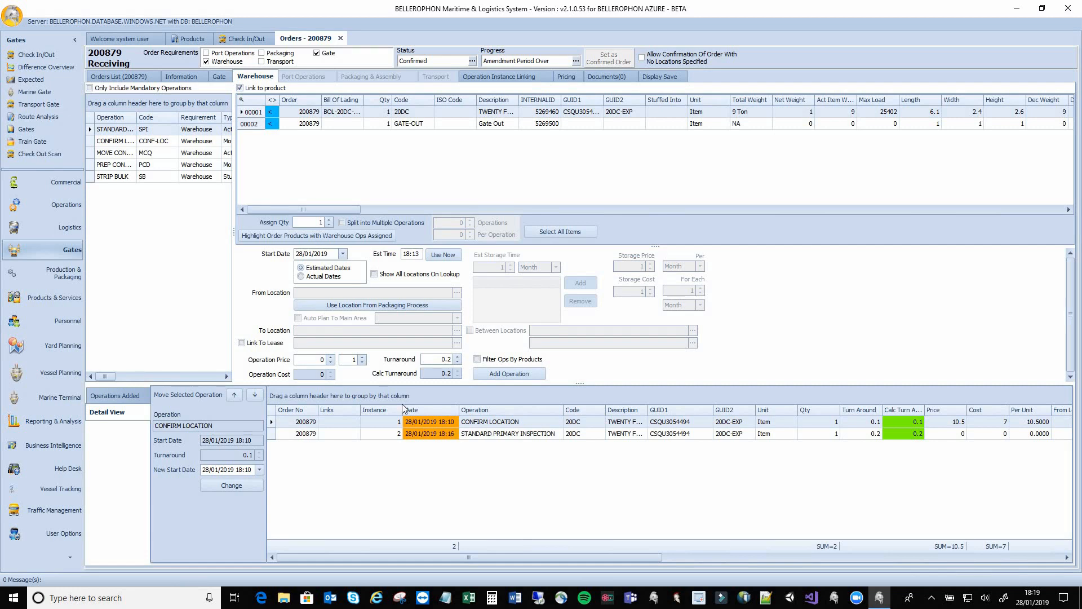
pyautogui.click(60, 206)
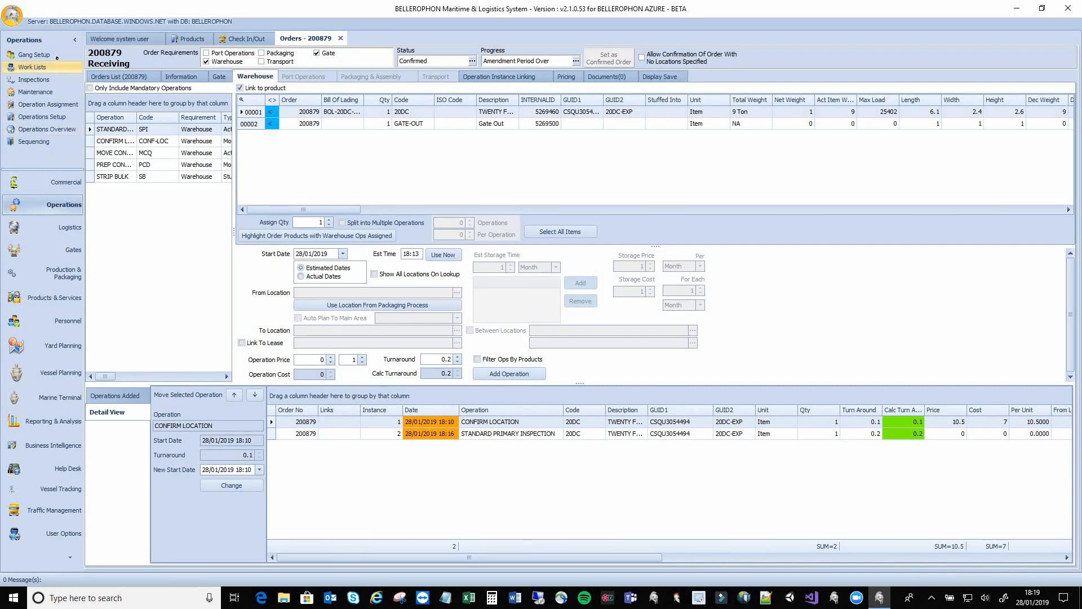
# Check gang job roles in Gang Setup, then bring up Operation Assignment showing reach stacker RS-1
pyautogui.click(34, 55)
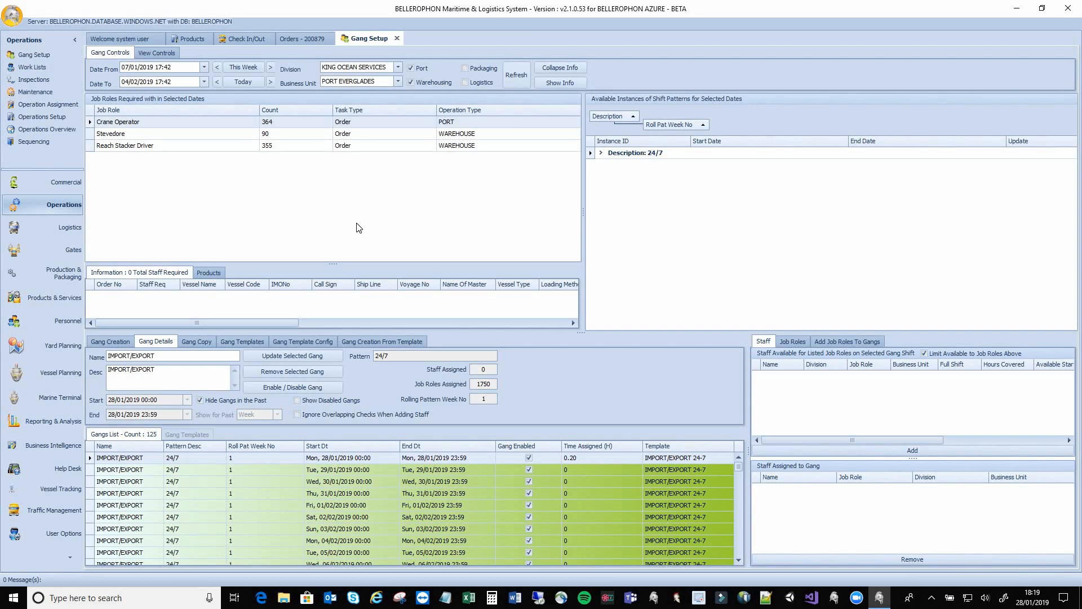
pyautogui.click(829, 342)
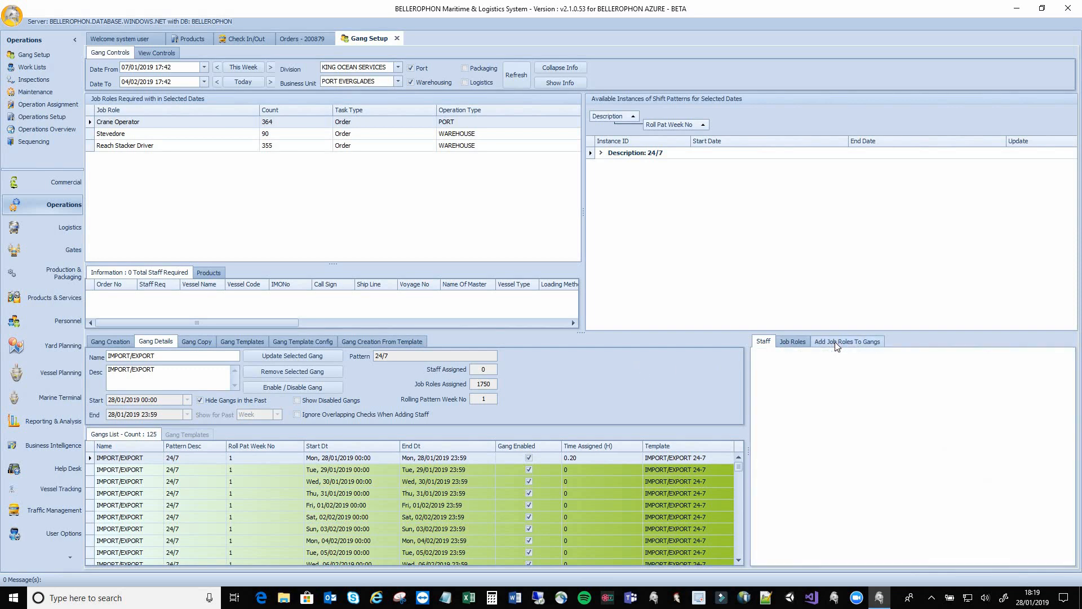
pyautogui.click(793, 340)
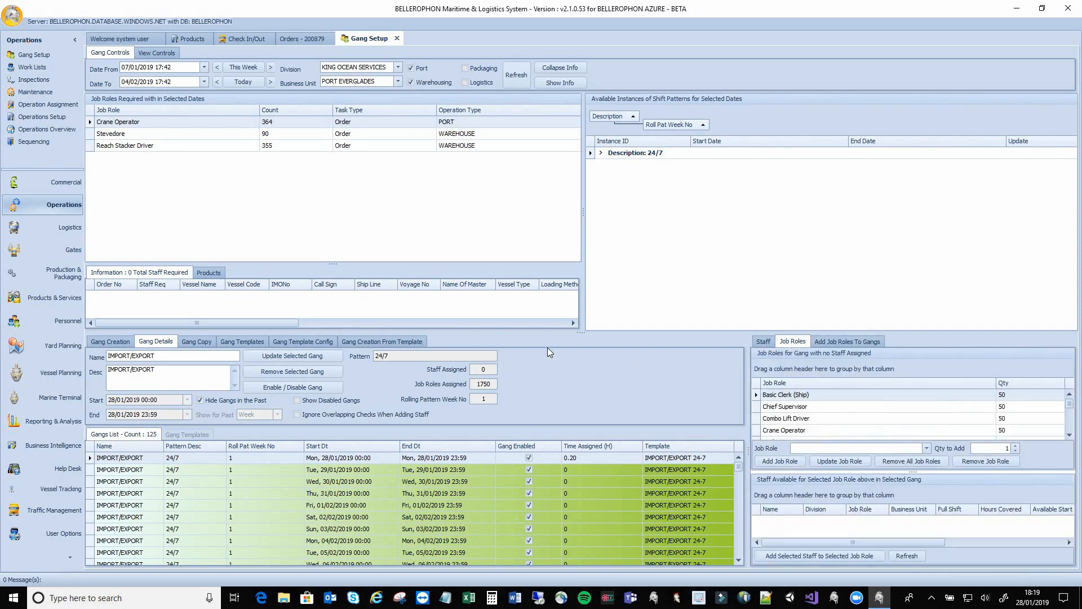
pyautogui.moveTo(572, 318); pyautogui.dragTo(571, 270)
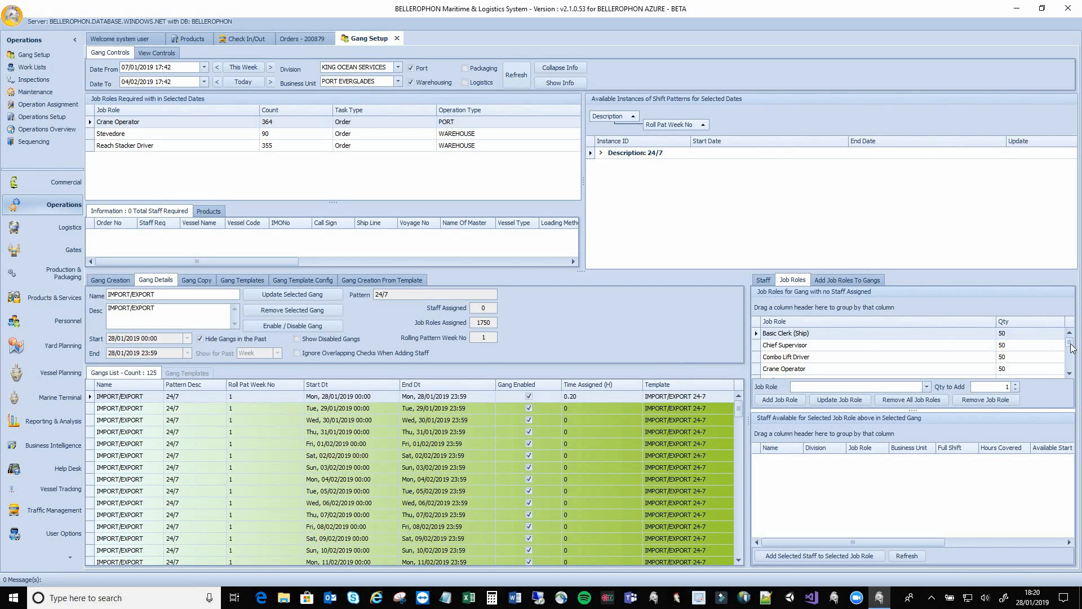
pyautogui.moveTo(1071, 348)
pyautogui.mouseDown()
pyautogui.moveTo(1074, 373)
pyautogui.moveTo(1069, 338)
pyautogui.mouseUp()
pyautogui.click(48, 104)
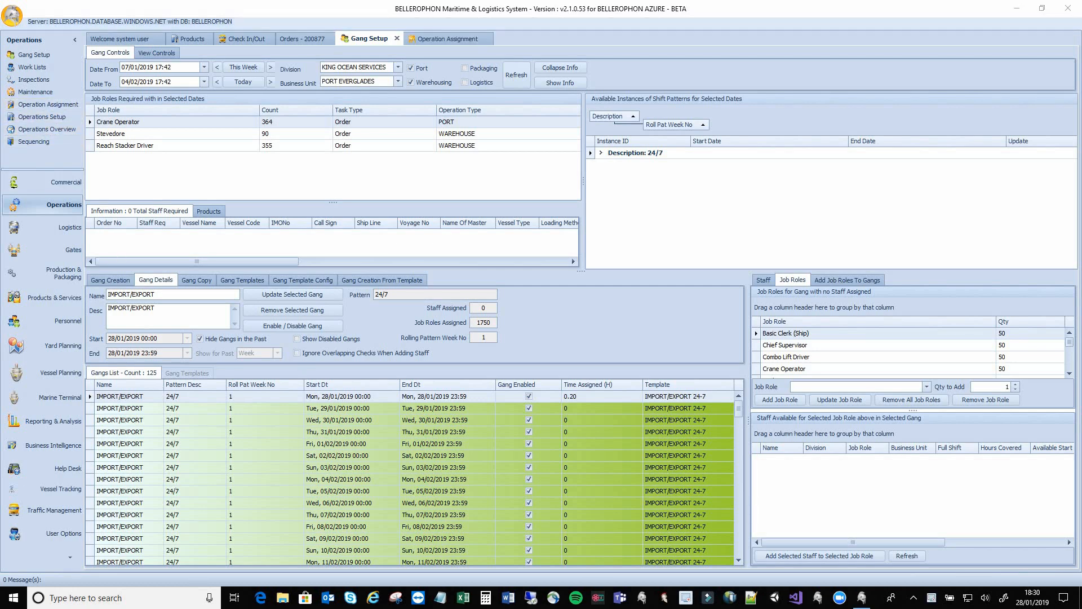
pyautogui.click(460, 37)
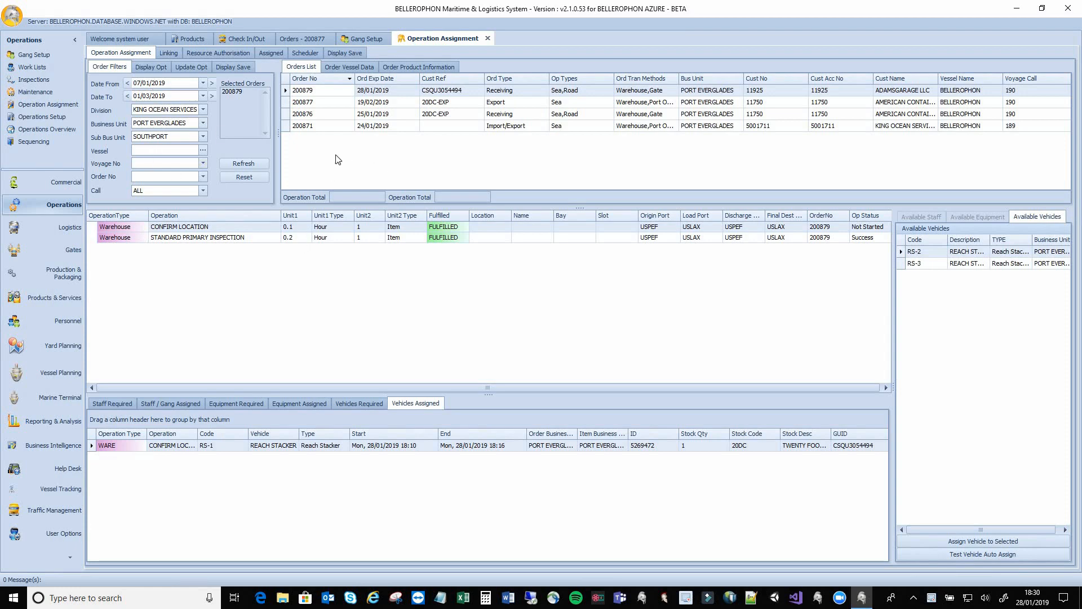
# List order 200879's required staff: Reach Stacker Driver and Stevedore, both FULFILLED
pyautogui.click(294, 103)
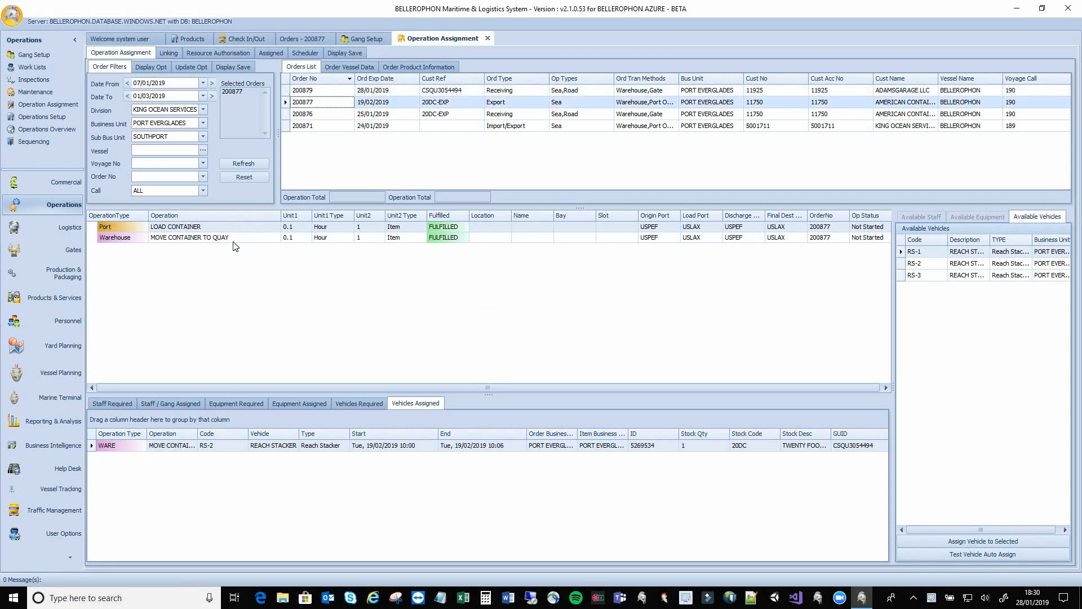
pyautogui.click(114, 401)
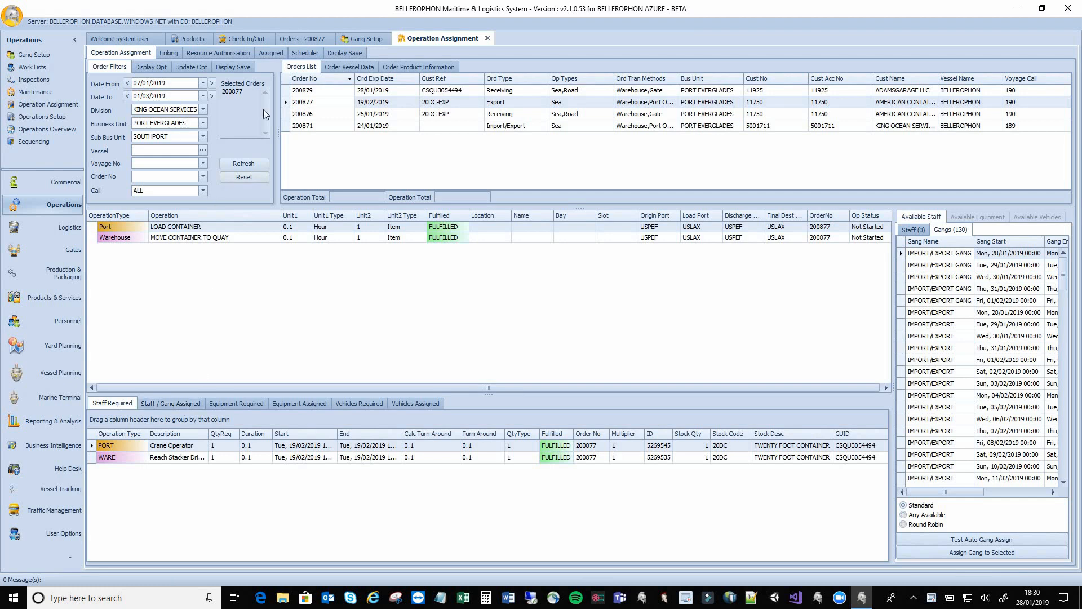
pyautogui.click(294, 91)
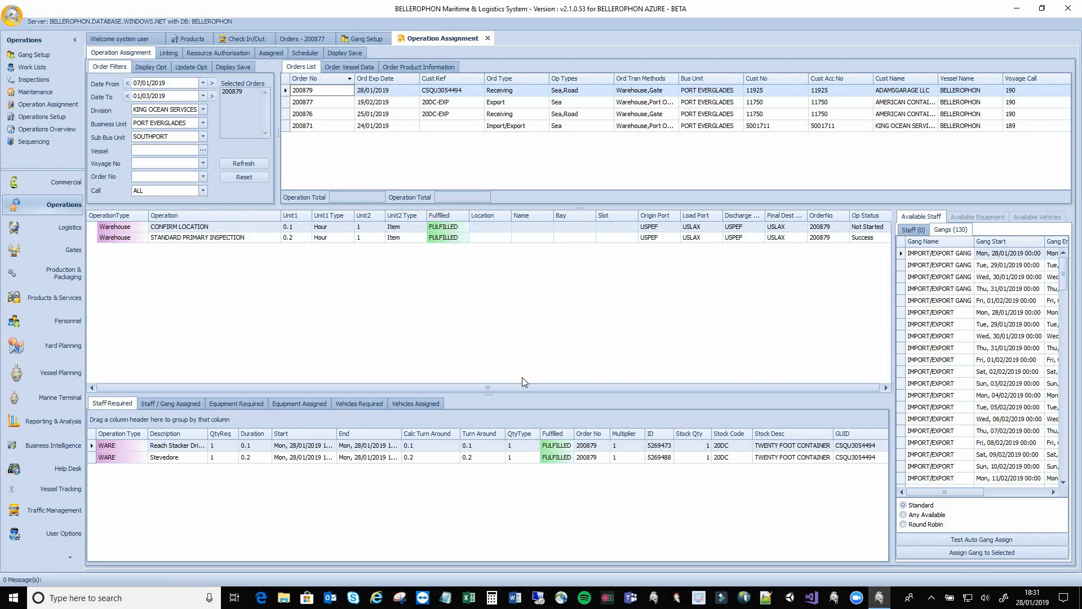
# Review the assigned gangs and the required and assigned equipment, widening the Description and Code columns
pyautogui.click(166, 409)
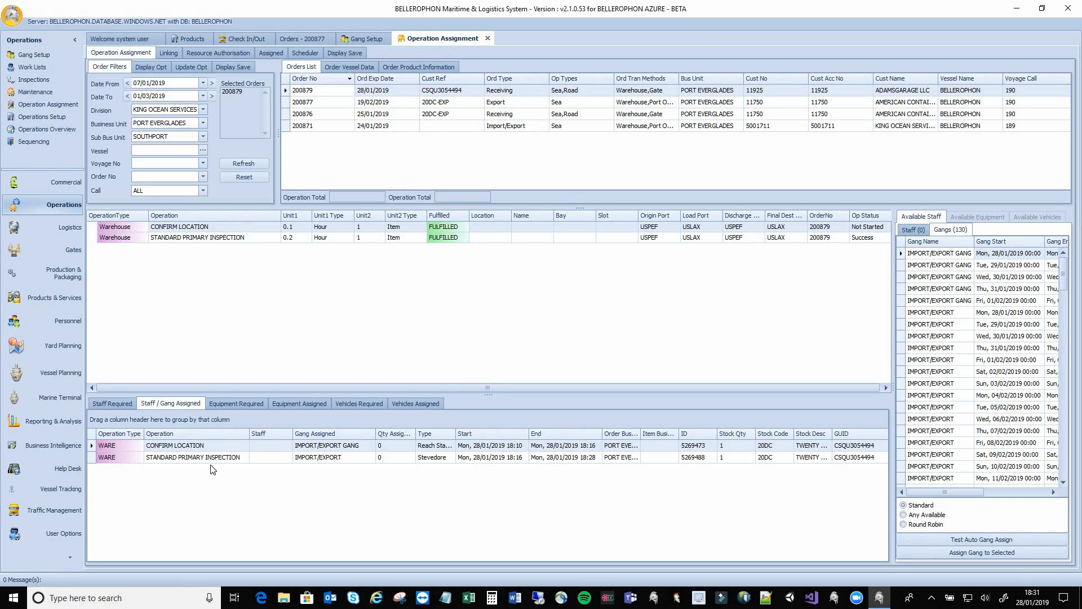
pyautogui.click(254, 406)
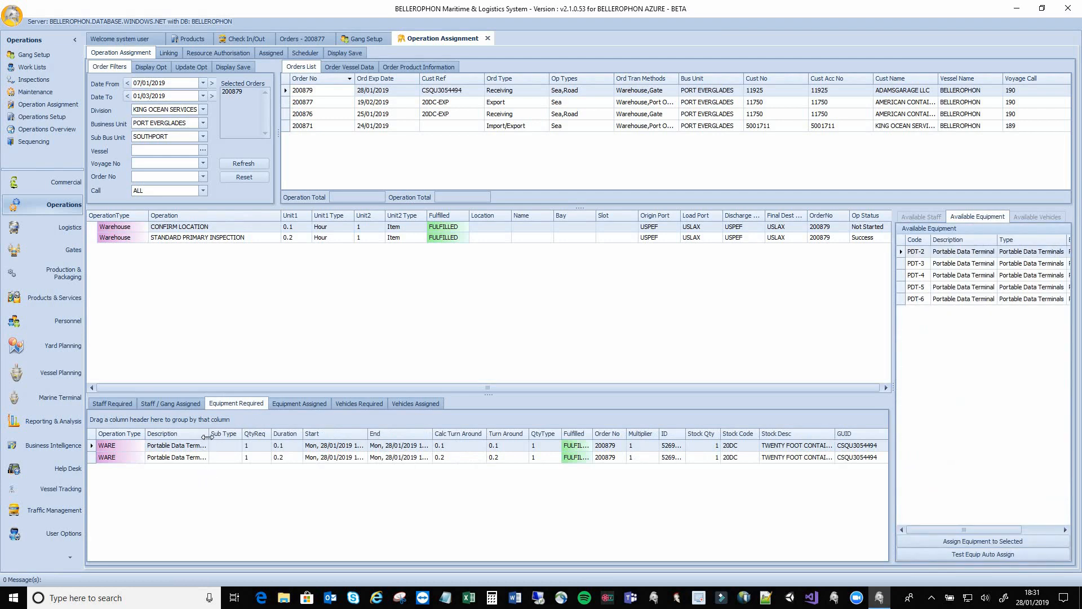
pyautogui.moveTo(209, 434); pyautogui.dragTo(231, 434)
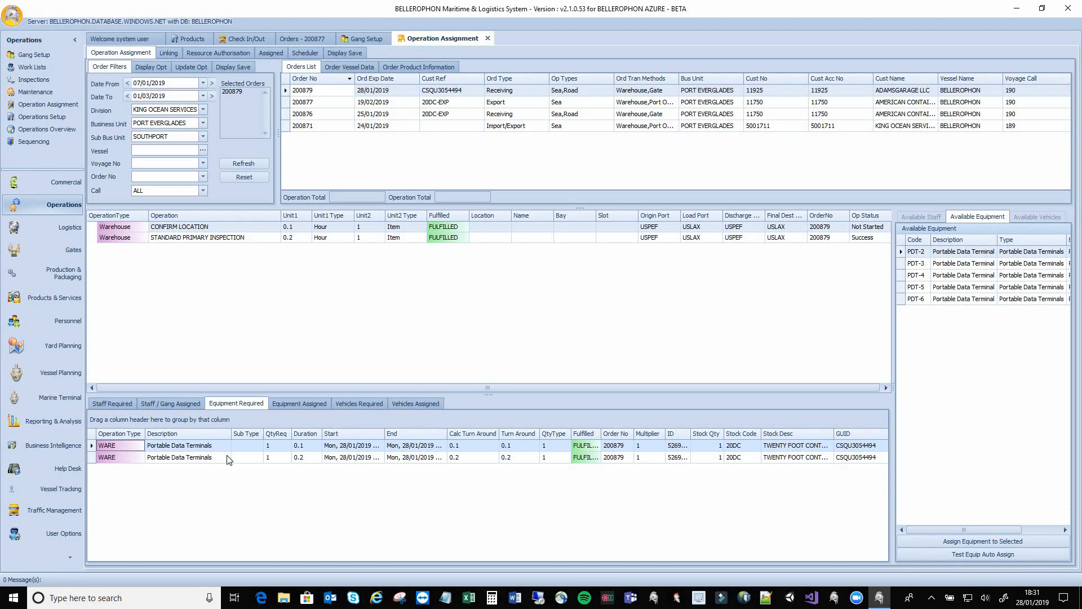
pyautogui.click(283, 400)
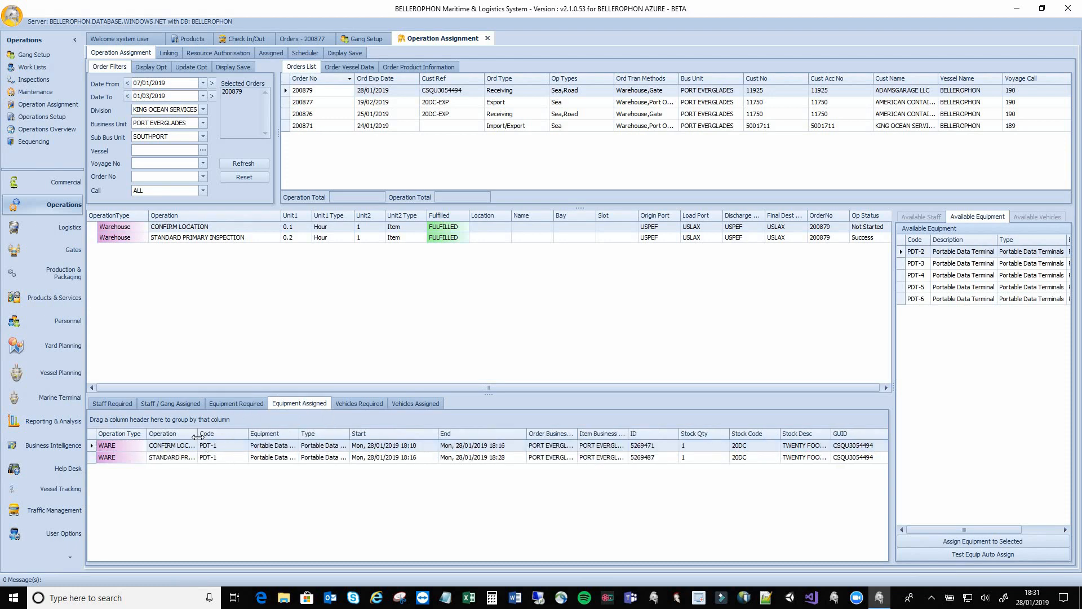
pyautogui.moveTo(275, 434); pyautogui.dragTo(300, 435)
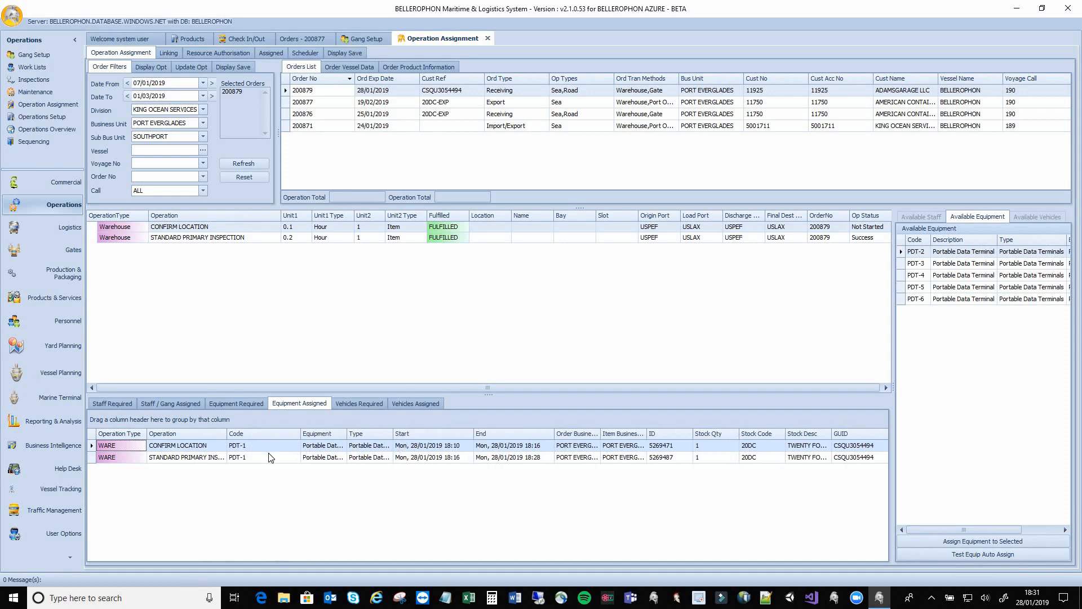
# Review required and assigned vehicles, ending on the FULFILLED Reach Stacker requirement with its full ID
pyautogui.click(363, 402)
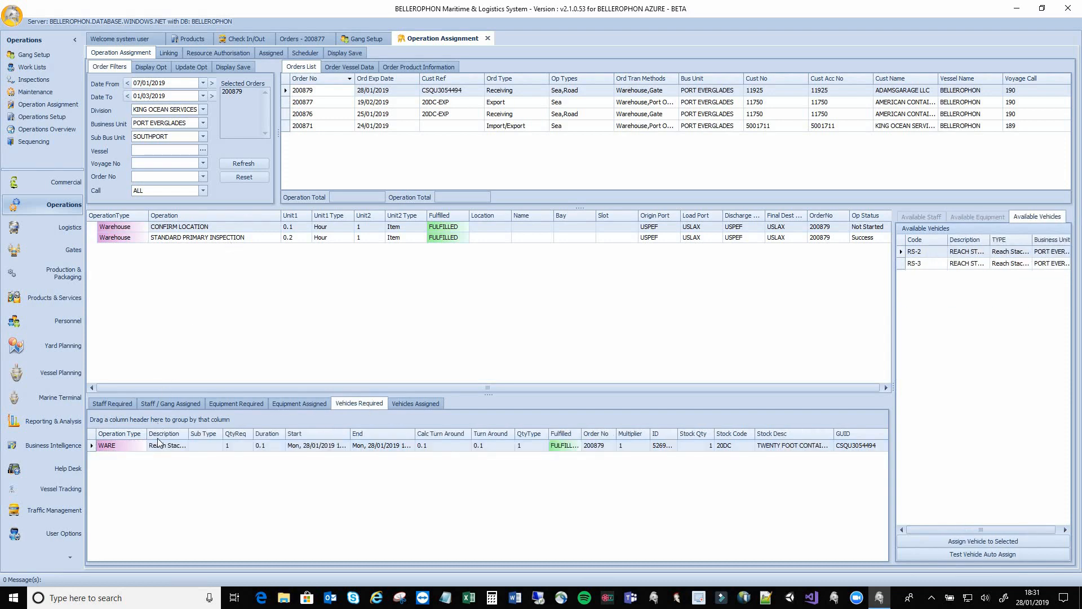
pyautogui.click(416, 403)
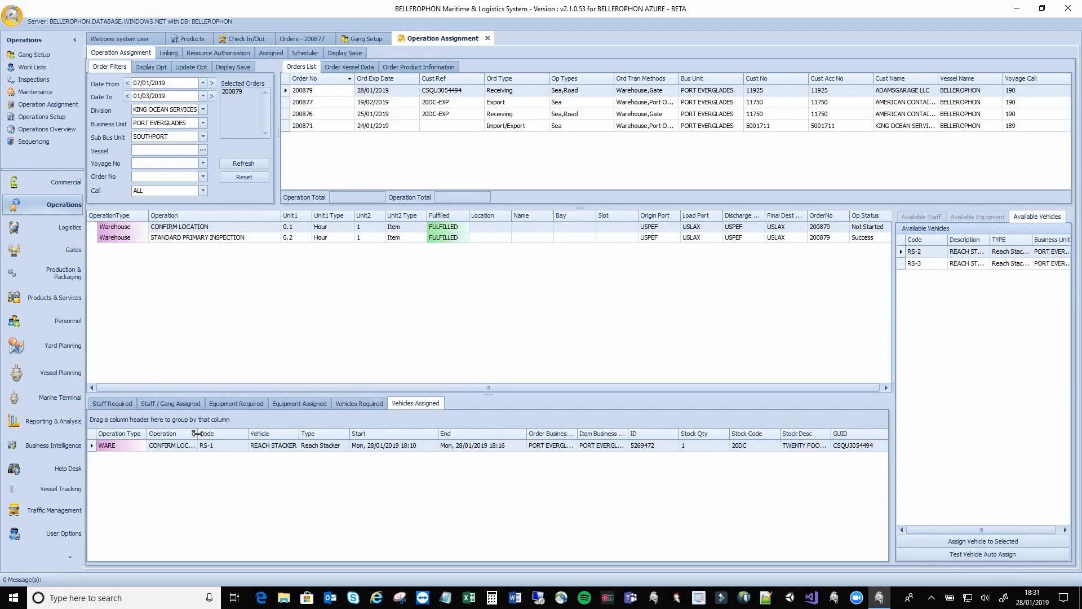
pyautogui.click(344, 402)
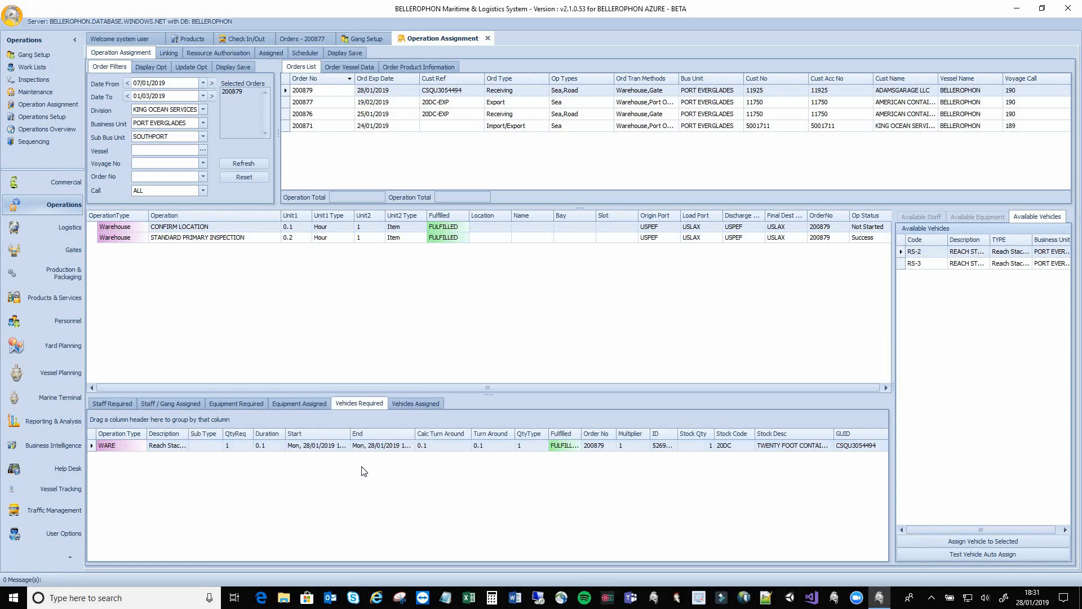
pyautogui.doubleClick(677, 434)
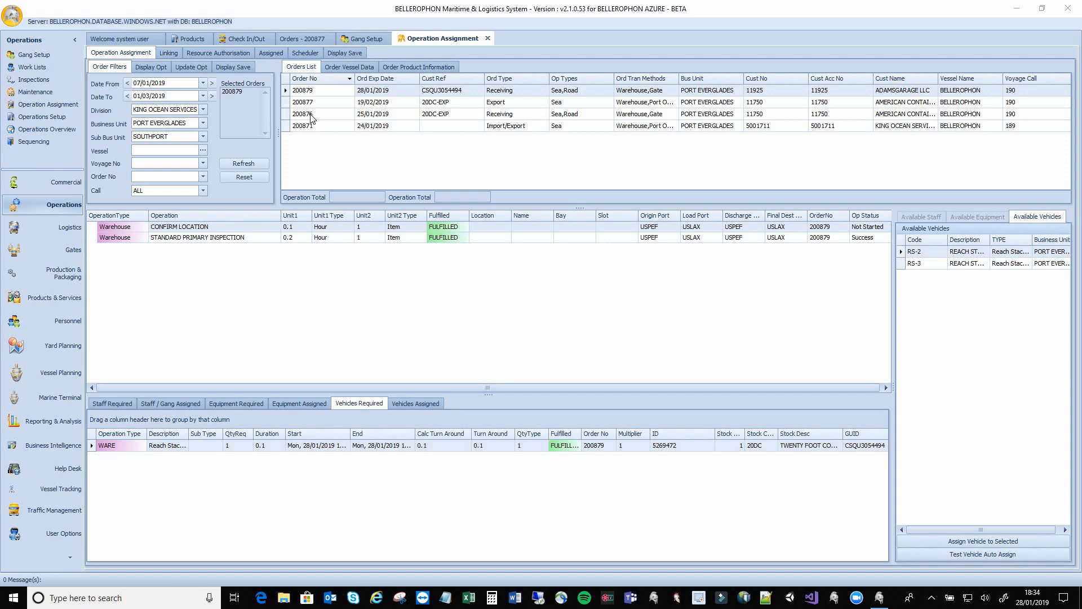
# Bring up order 200877 and review its Company Details and Main Information
pyautogui.click(287, 38)
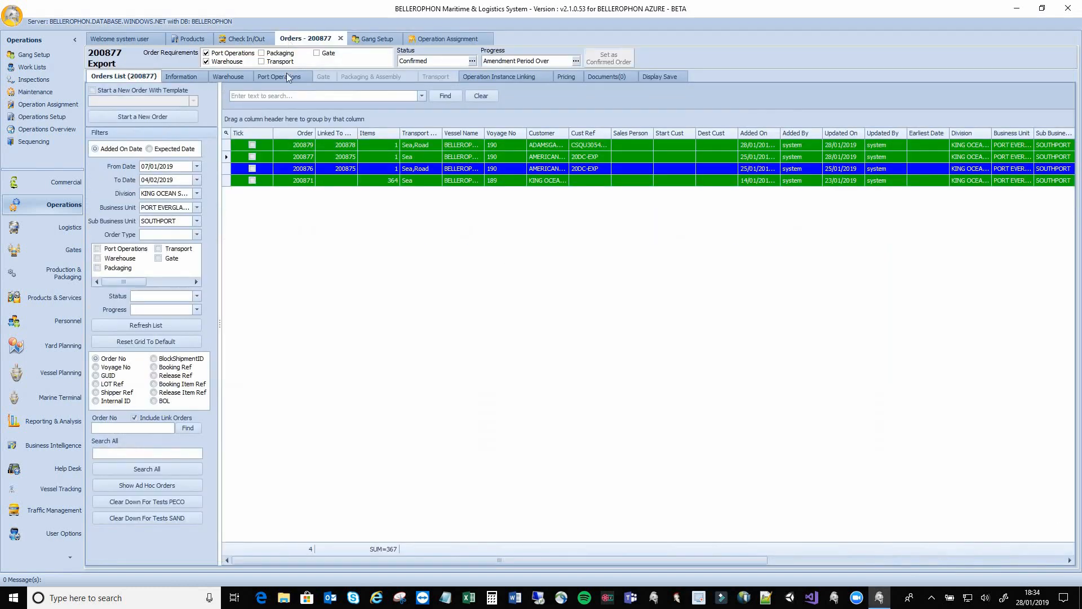
pyautogui.click(194, 79)
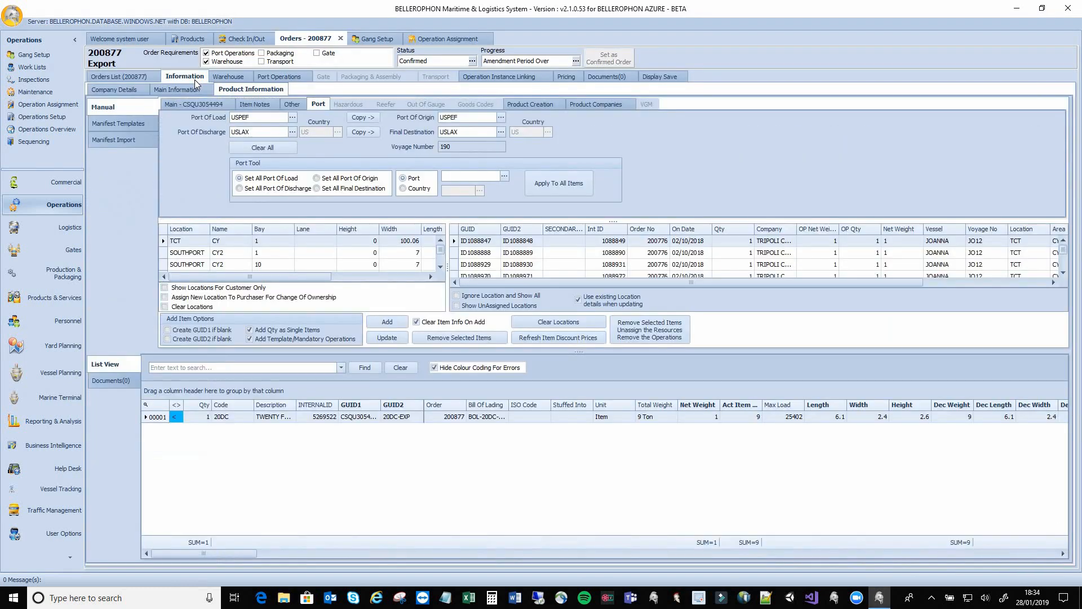
pyautogui.click(146, 91)
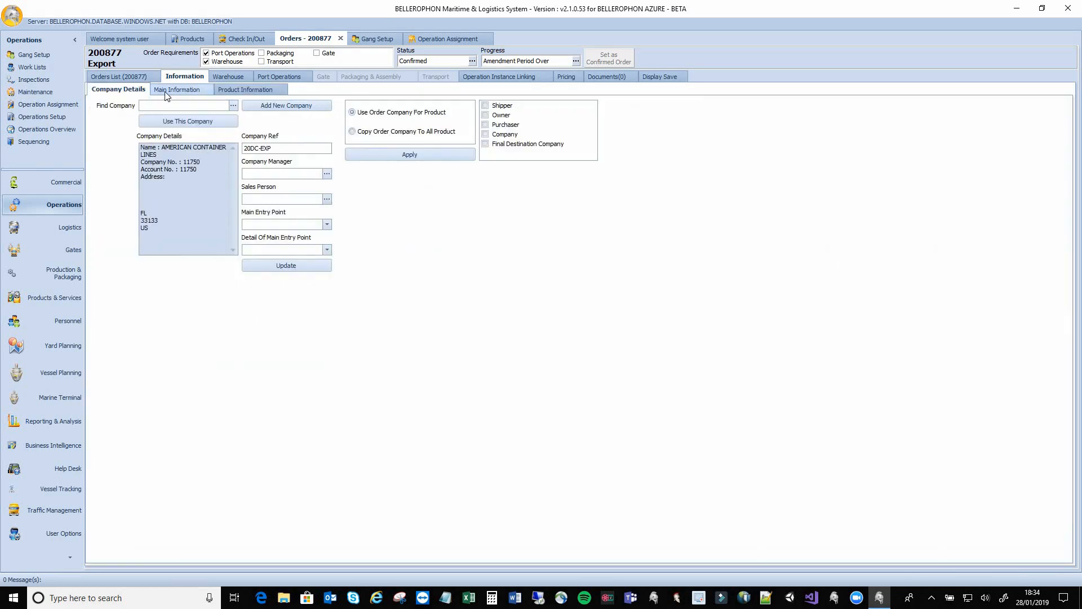
pyautogui.click(166, 91)
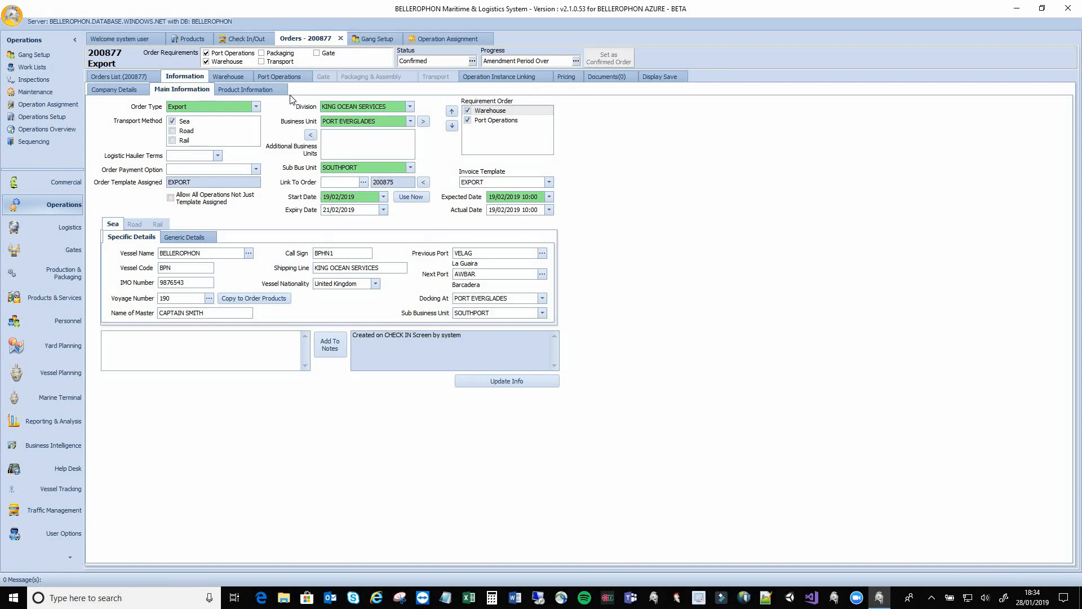
# Show order 200877's MOVE CONTAINER TO QUAY warehouse operation and LOAD CONTAINER port operation
pyautogui.click(245, 76)
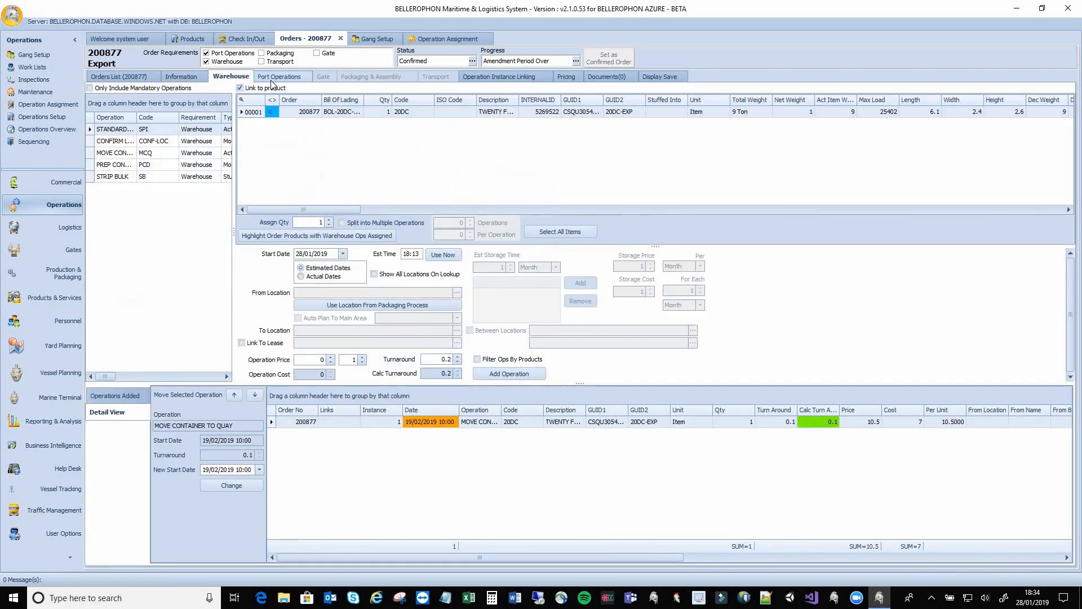
pyautogui.click(266, 79)
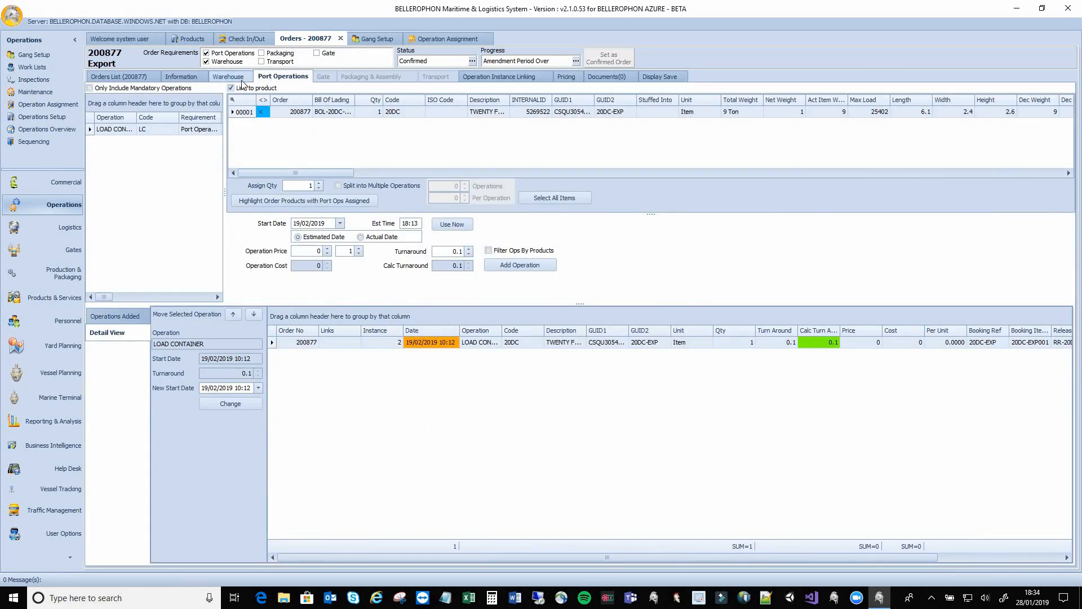
pyautogui.click(242, 79)
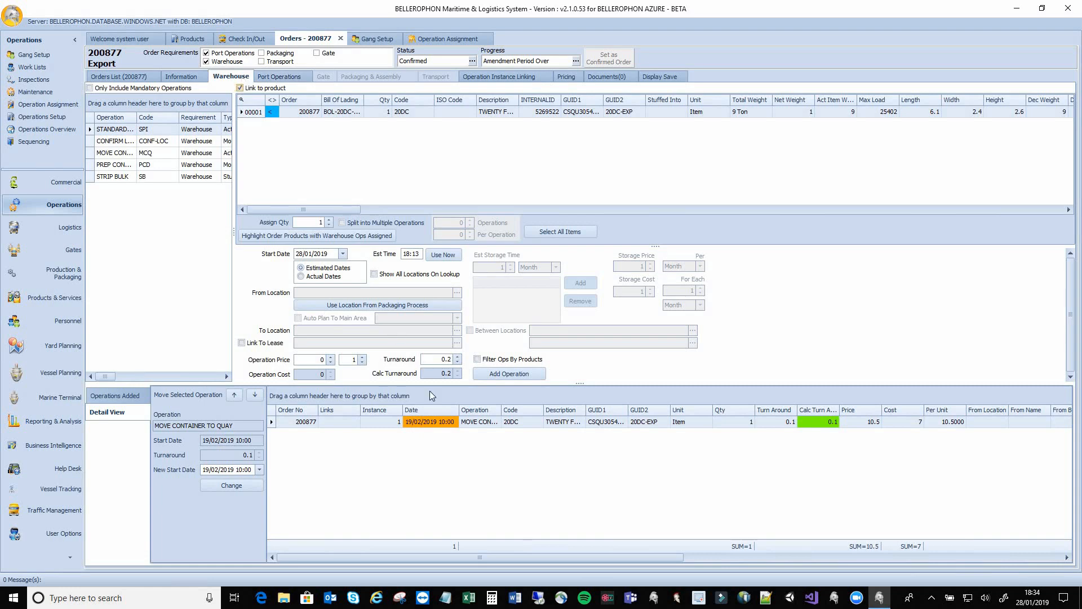
pyautogui.moveTo(502, 410); pyautogui.dragTo(554, 414)
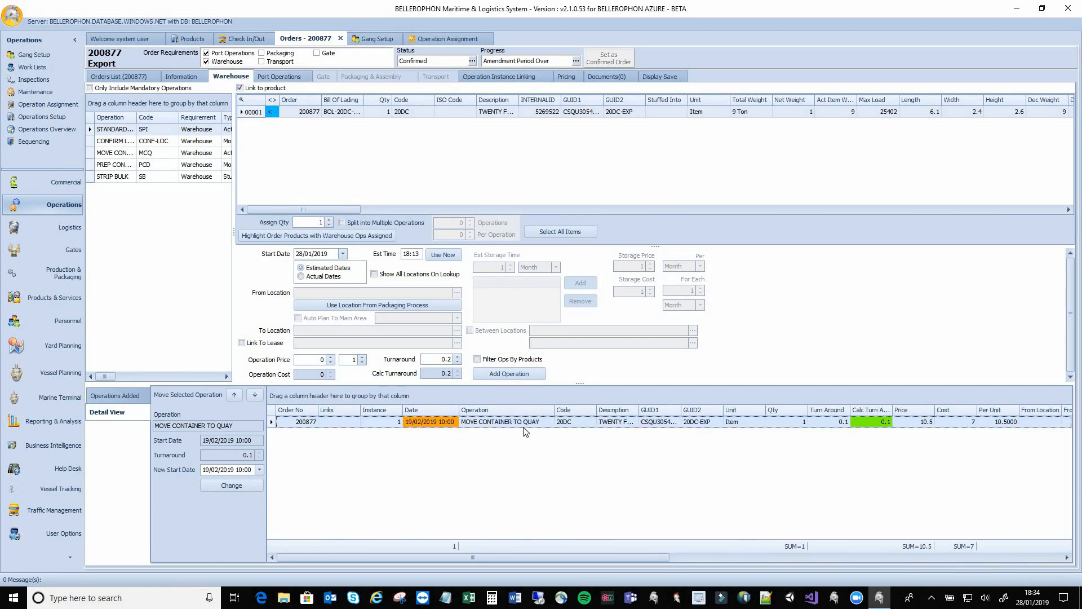
pyautogui.click(273, 78)
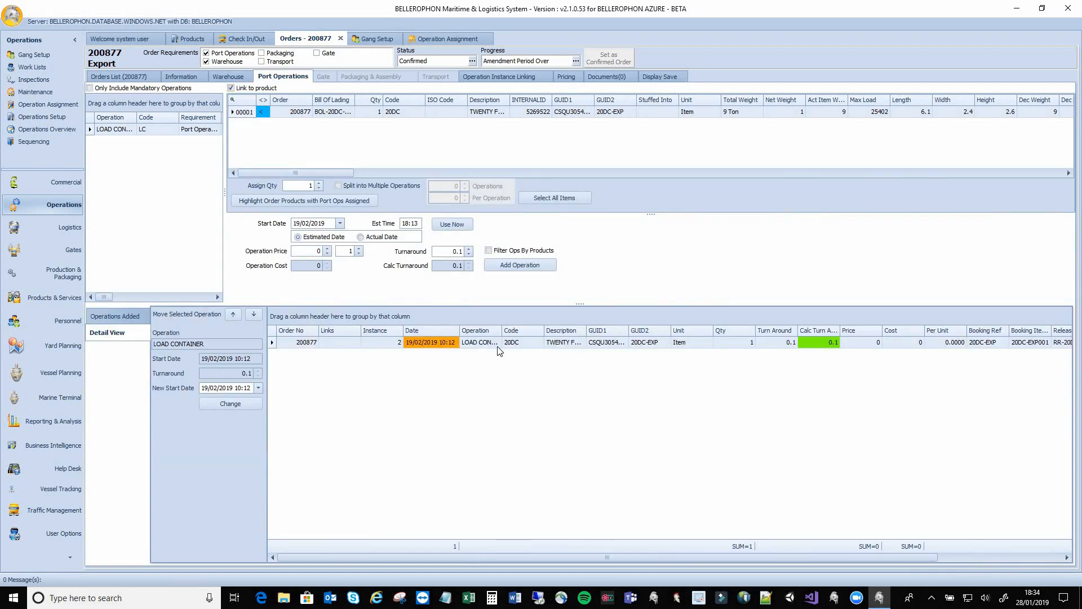
pyautogui.moveTo(502, 331); pyautogui.dragTo(583, 334)
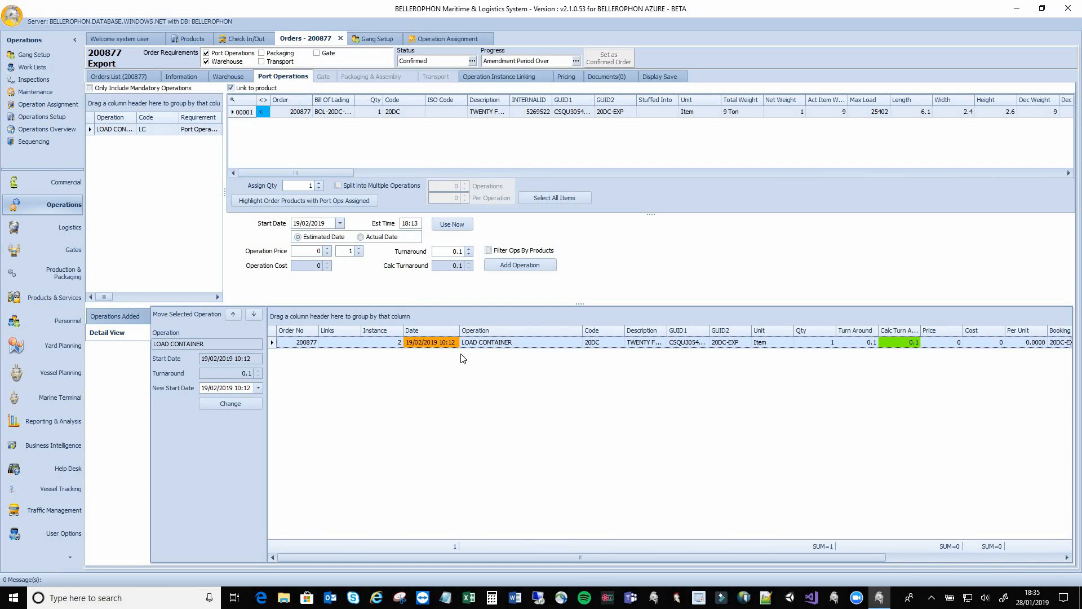
# Open the staff work lists, then the Gates Check Out Scan screen
pyautogui.click(62, 70)
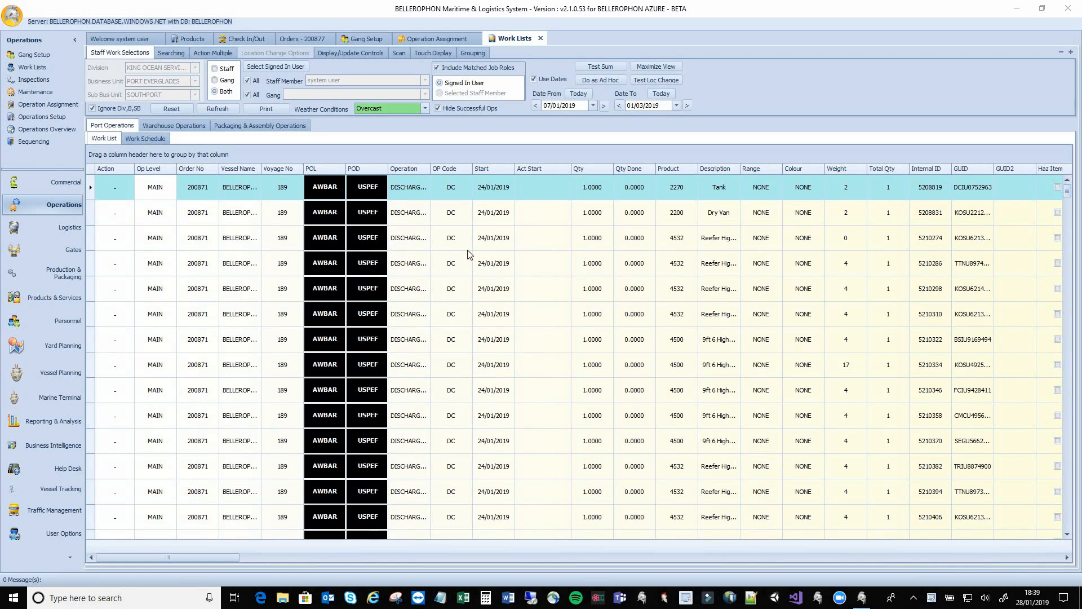
pyautogui.click(64, 249)
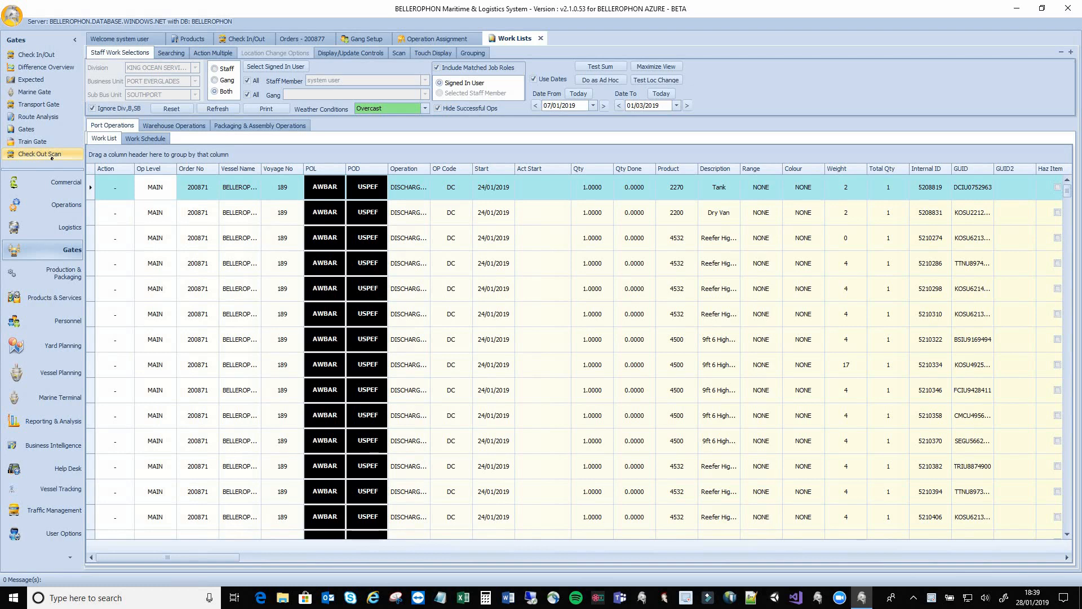
pyautogui.click(52, 157)
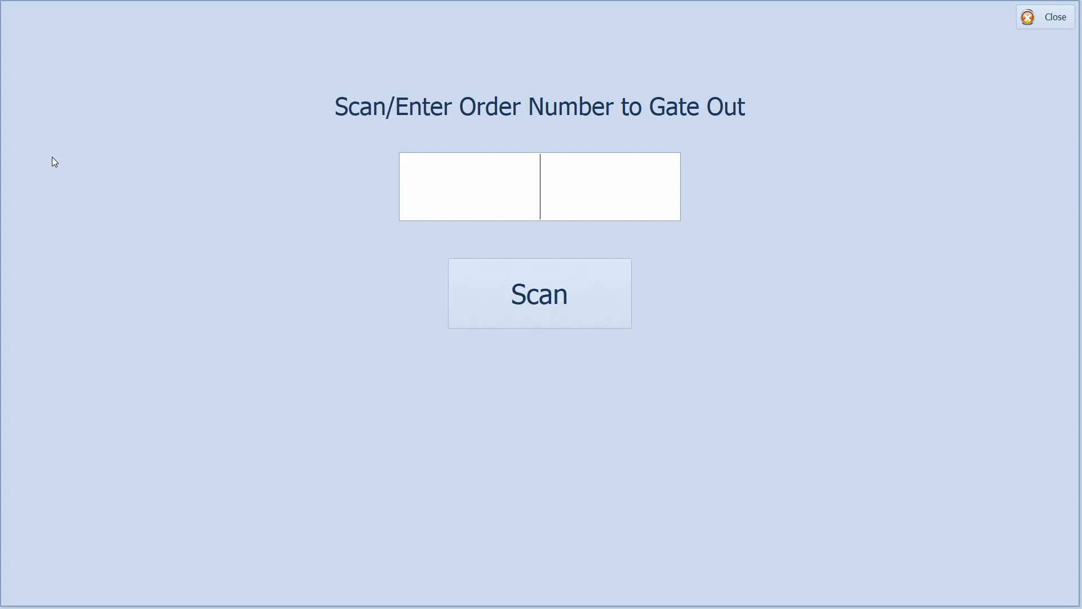
# Enter order 200879 in the Gate Out scan box and gate out its 20DC container
pyautogui.write('200879')
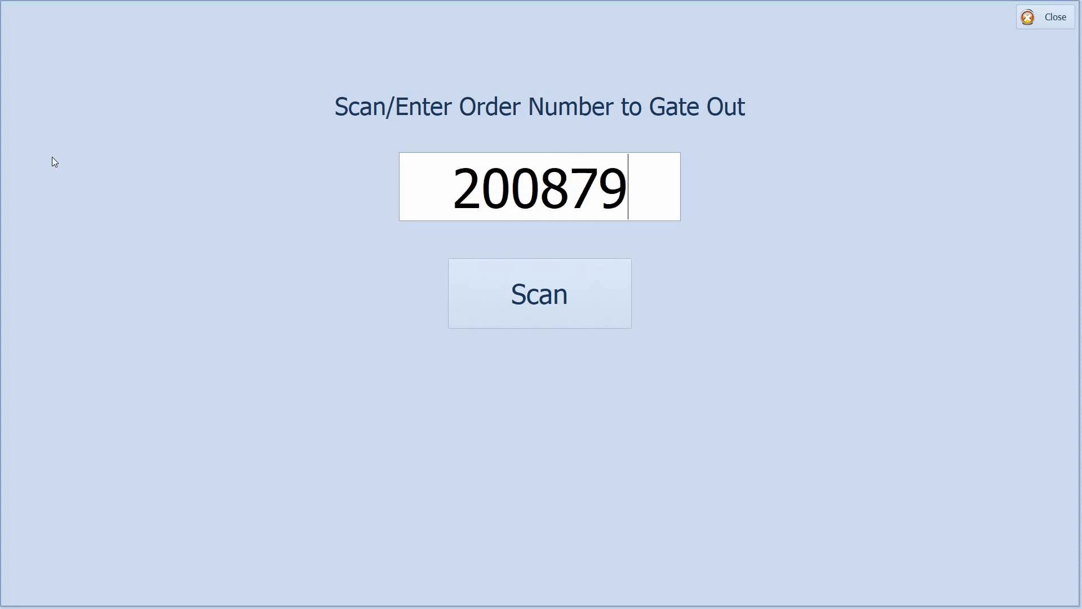
pyautogui.press('Return')
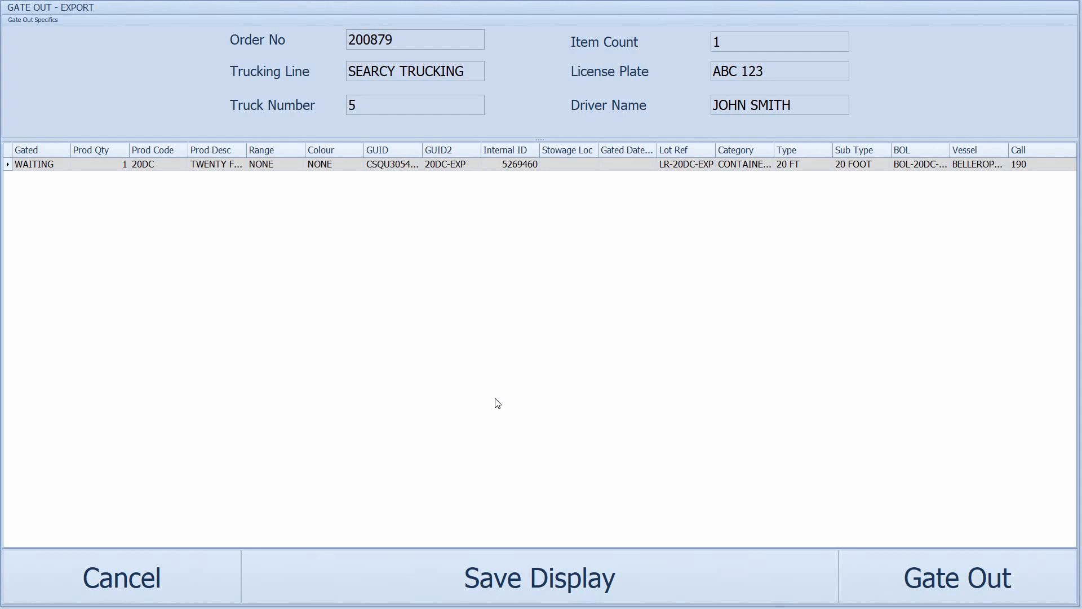
pyautogui.click(887, 559)
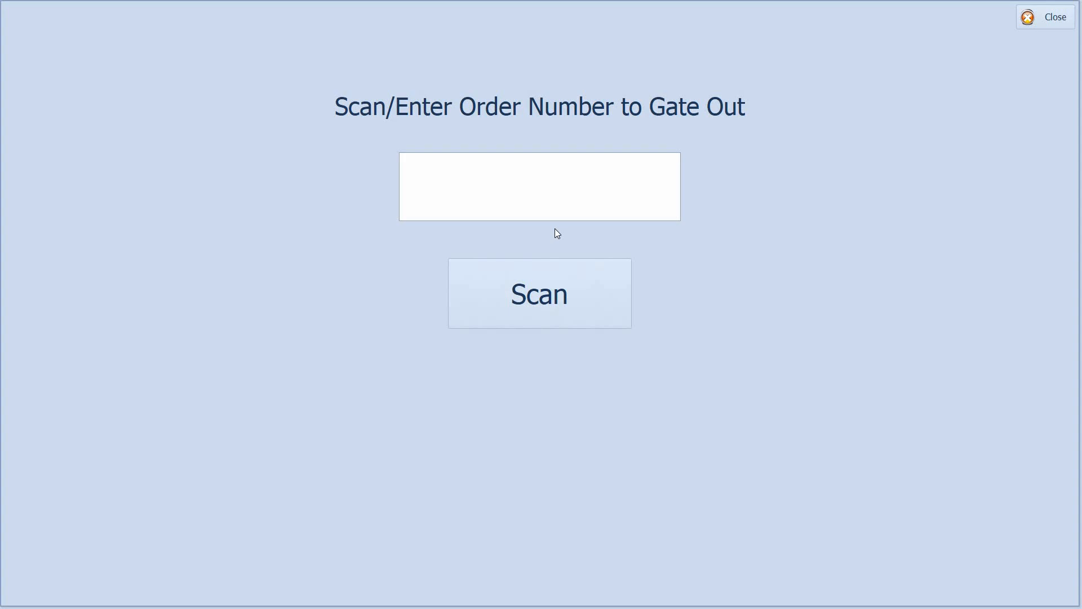
# Close the gate-out screen and open Stock Overview under Products & Services
pyautogui.click(1061, 21)
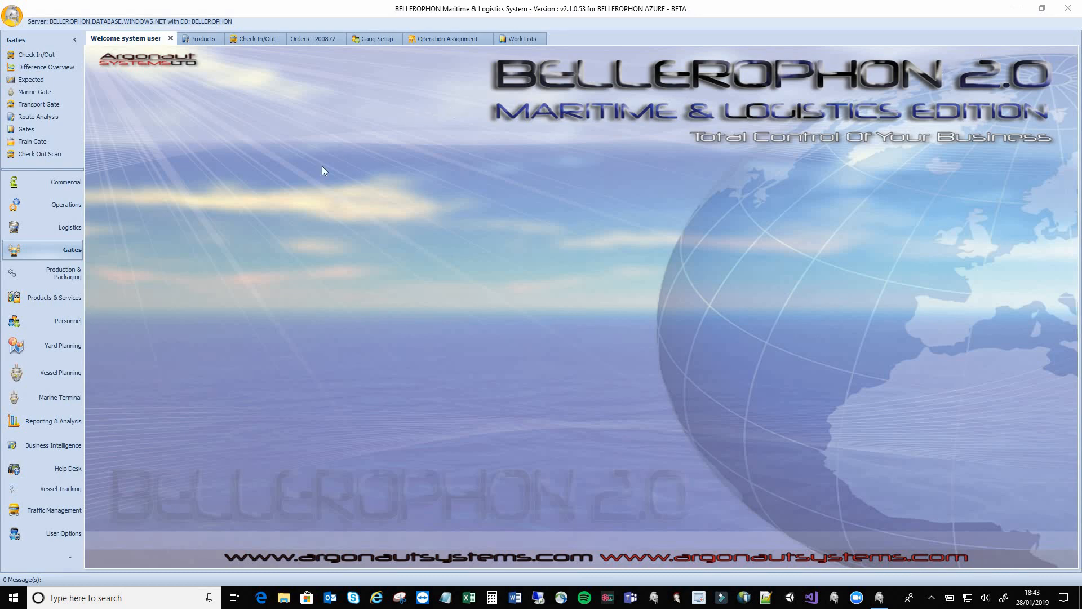
pyautogui.click(51, 294)
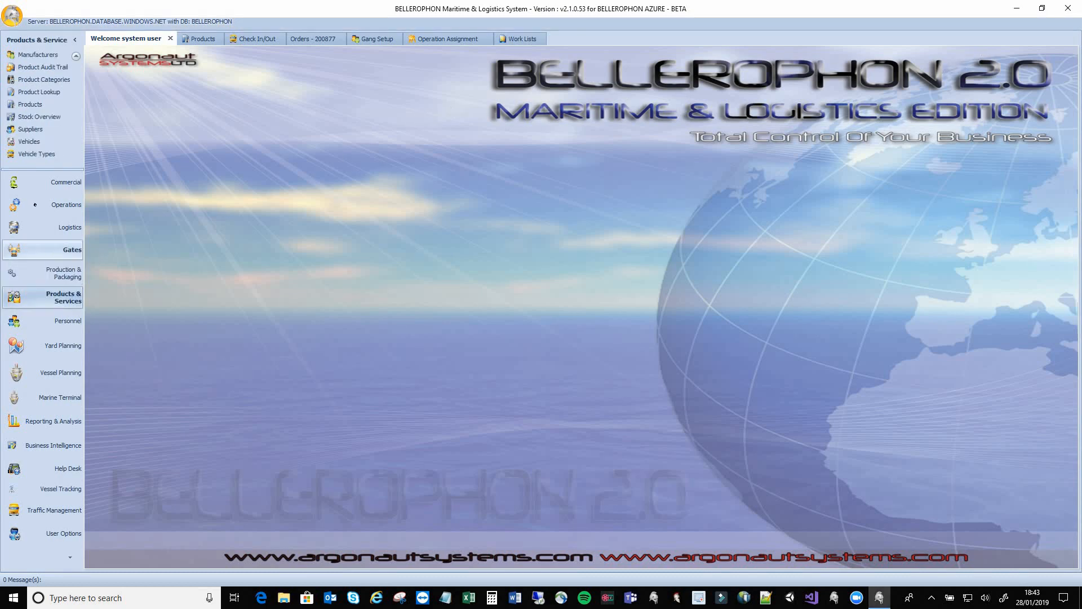
pyautogui.click(69, 122)
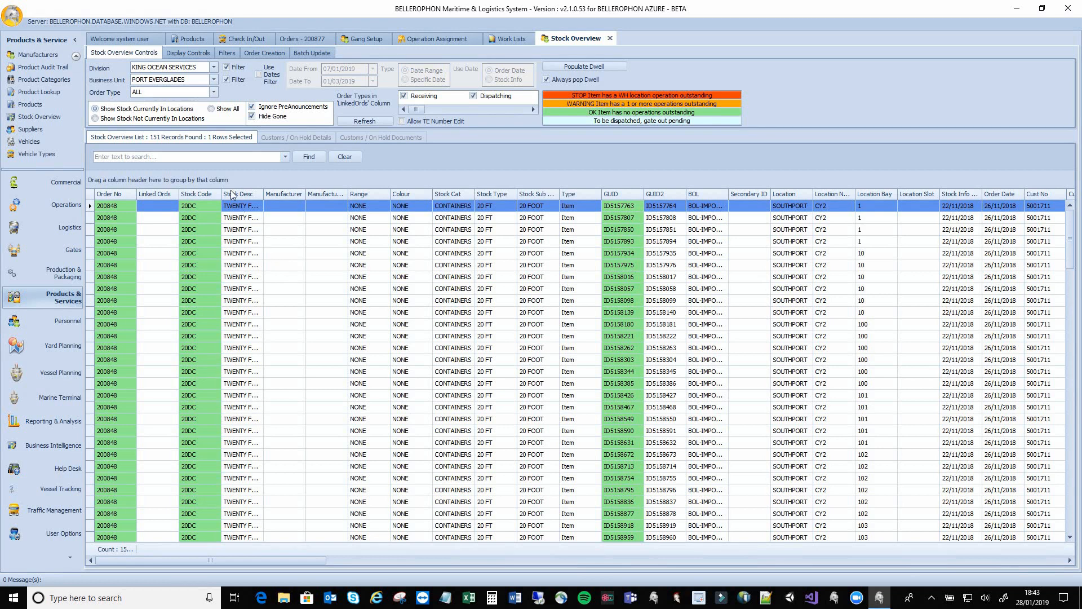
# Search the stock list for GUID CSQU3054494 to leave its single SOUTHPORT CY1 record
pyautogui.click(213, 157)
pyautogui.write('CSQU3054494')
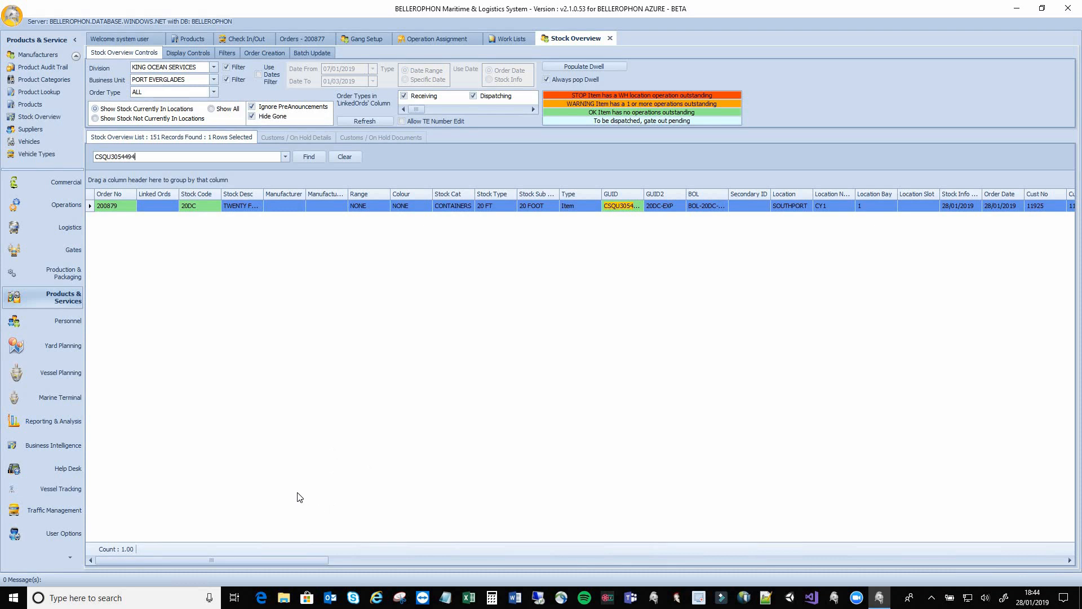
pyautogui.moveTo(290, 559); pyautogui.dragTo(228, 513)
pyautogui.click(344, 157)
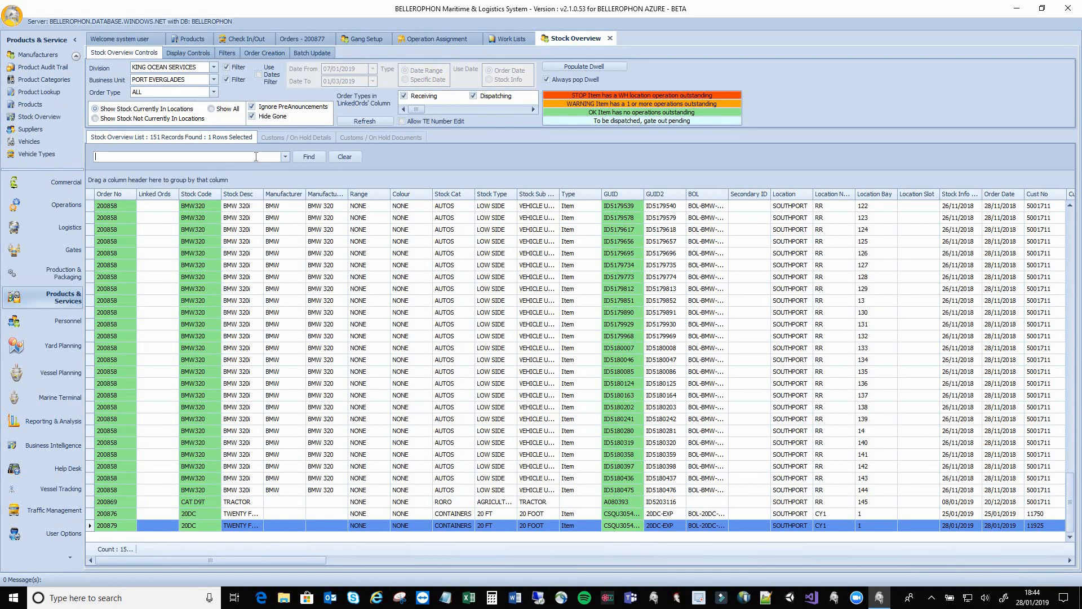
pyautogui.write('CSQU3054494')
pyautogui.press('Return')
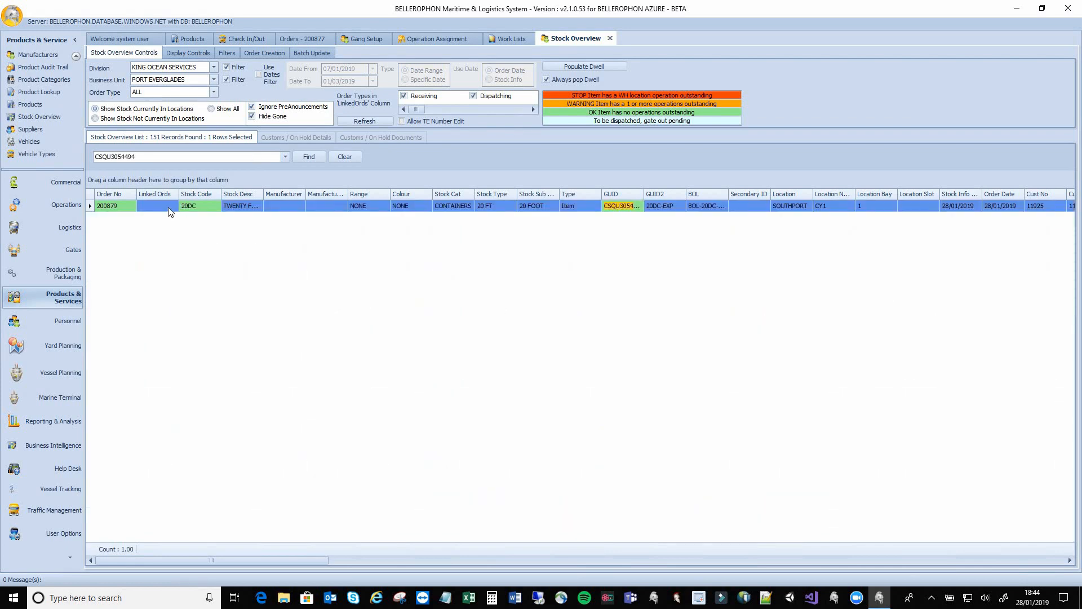
# Open product 20DC's Colours & Stock Levels by location and select the SOUTHPORT CY1 row
pyautogui.doubleClick(169, 207)
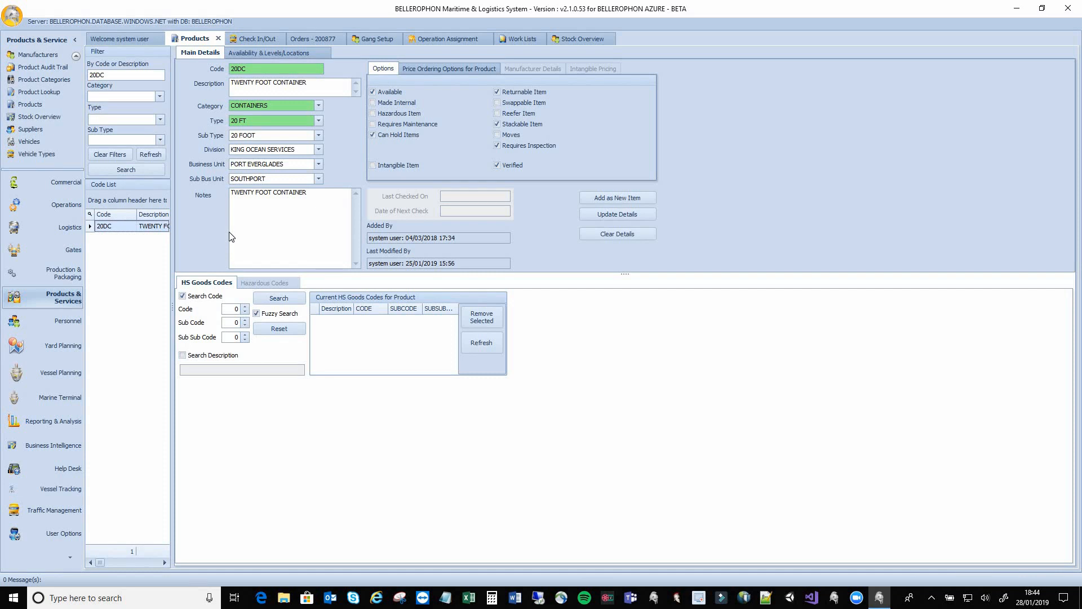
pyautogui.click(265, 57)
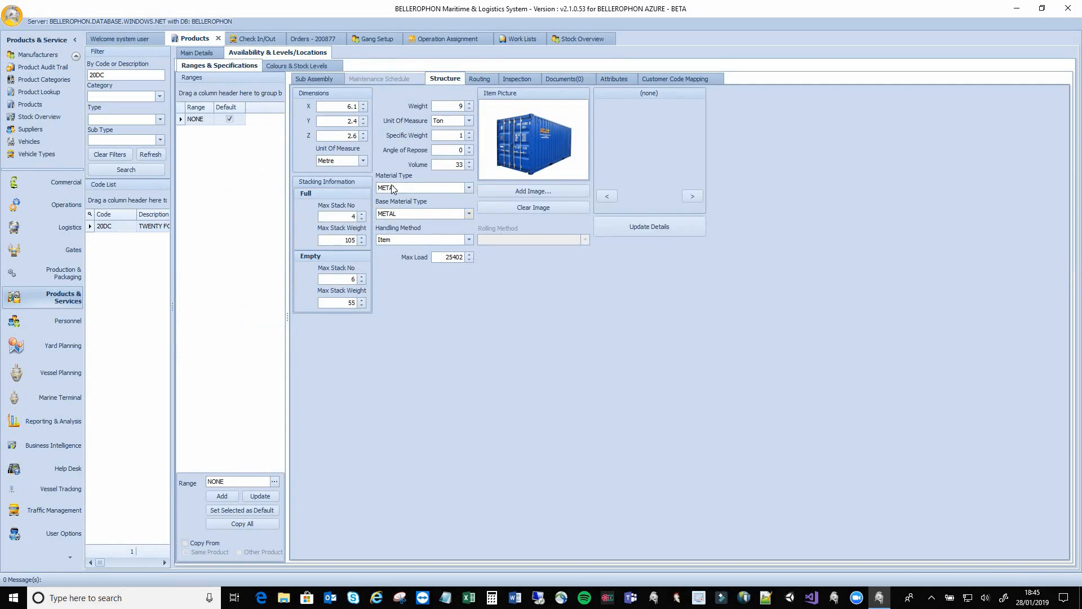
pyautogui.click(325, 68)
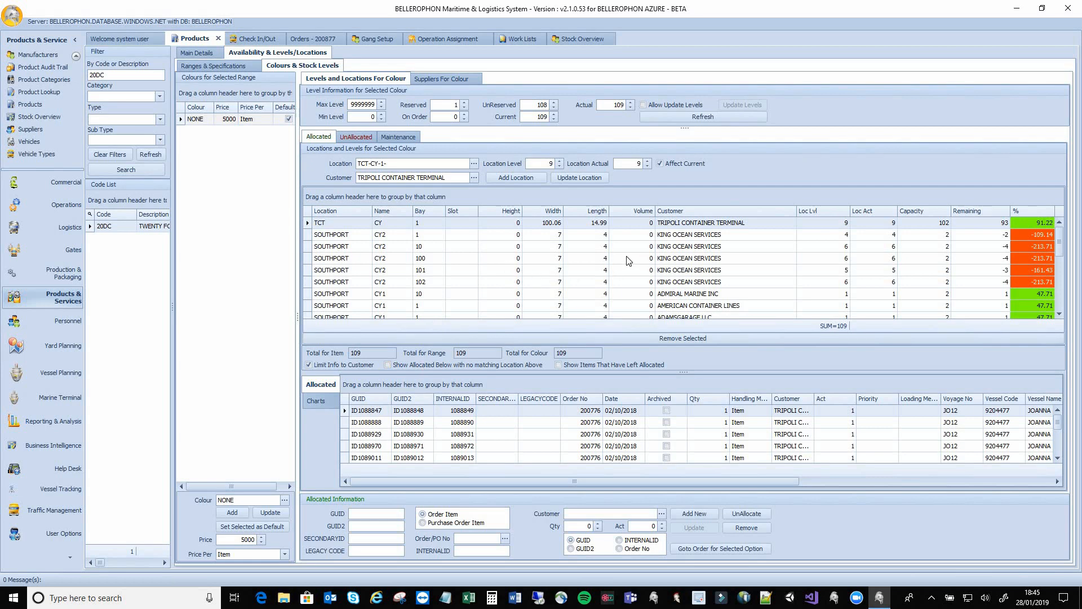
pyautogui.scroll(-3, 607, 238)
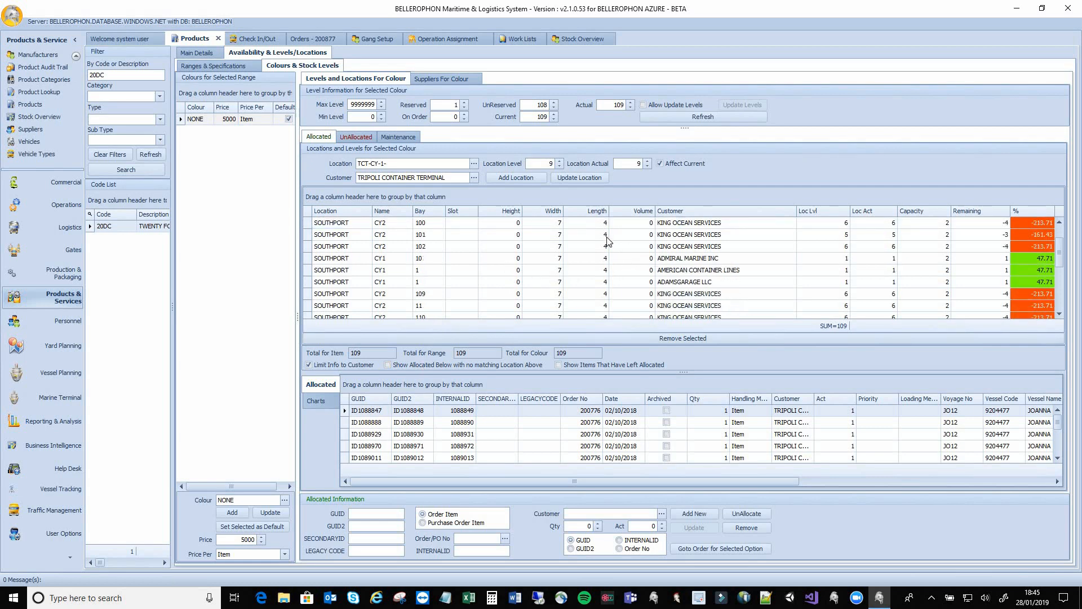
pyautogui.scroll(-1, 608, 241)
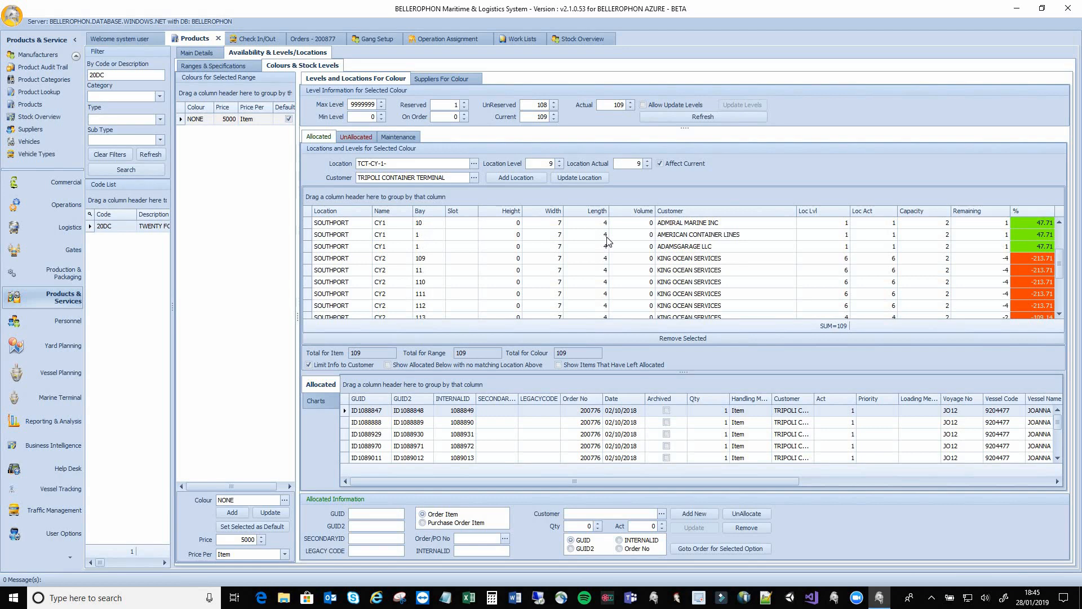
pyautogui.scroll(-1, 608, 241)
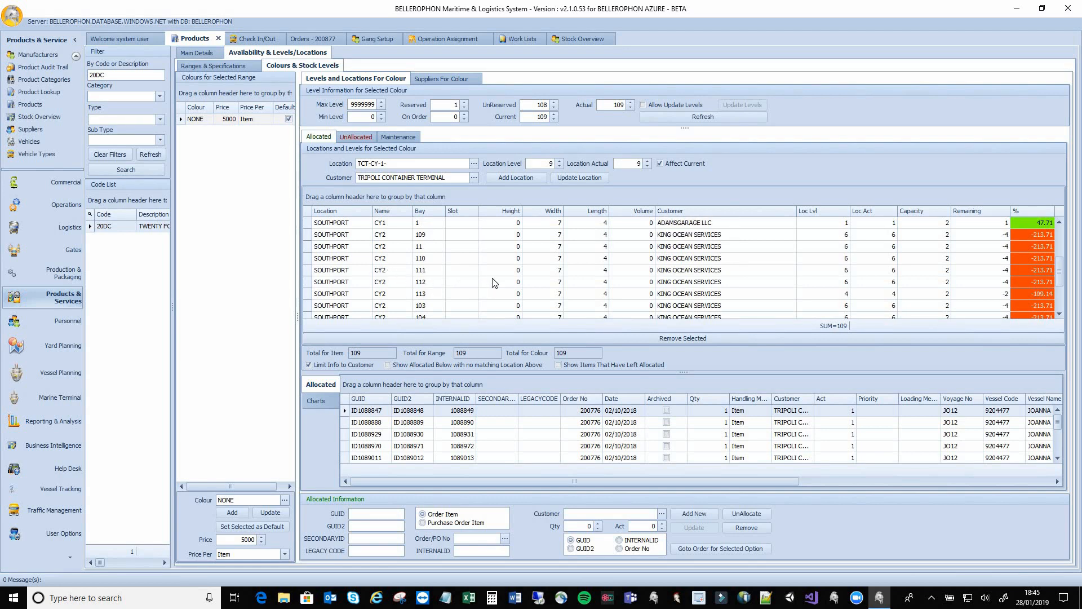
pyautogui.click(491, 224)
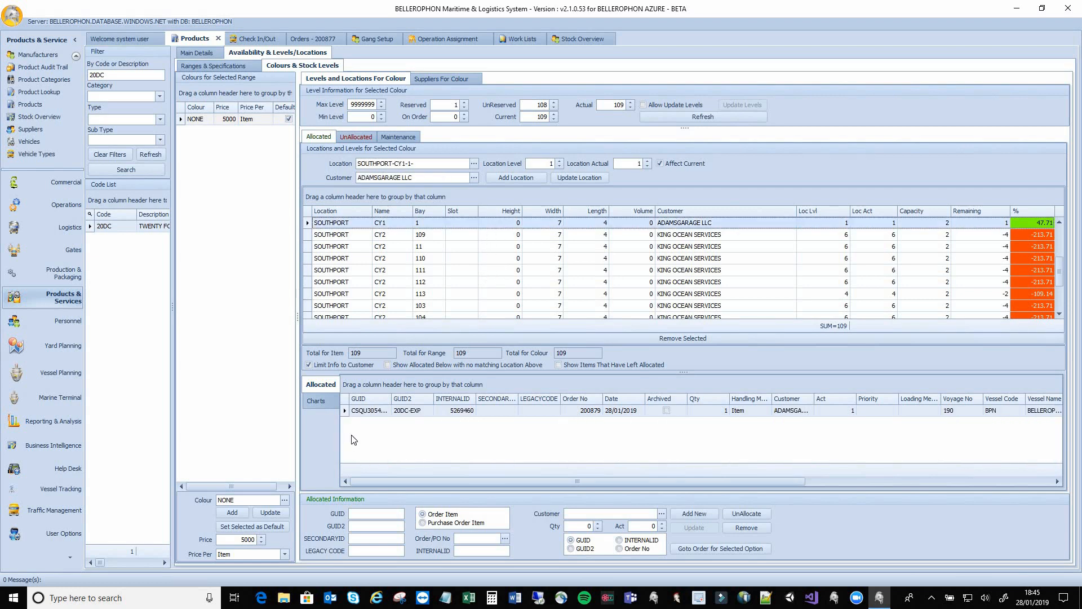
# Load the allocated container's details into the form and review the Ranges & Specifications tab
pyautogui.click(371, 411)
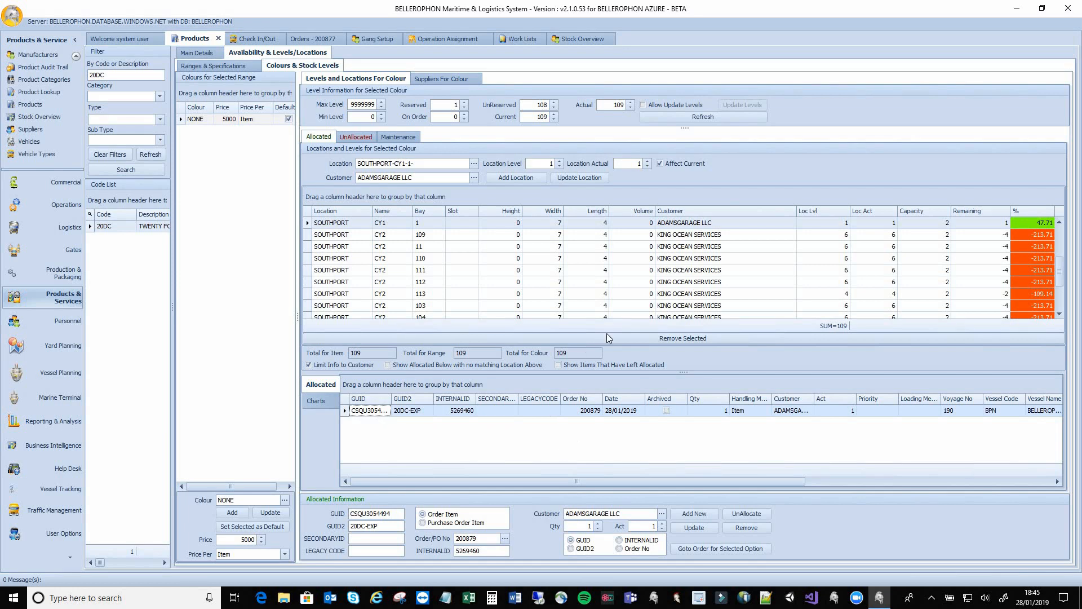
pyautogui.moveTo(667, 485); pyautogui.dragTo(819, 478)
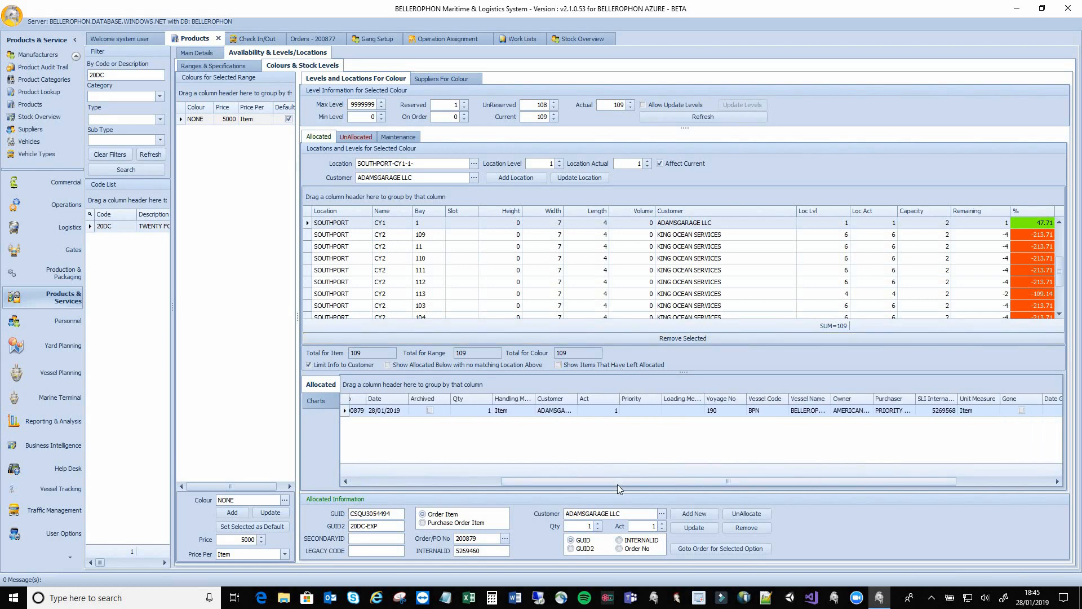
pyautogui.click(241, 67)
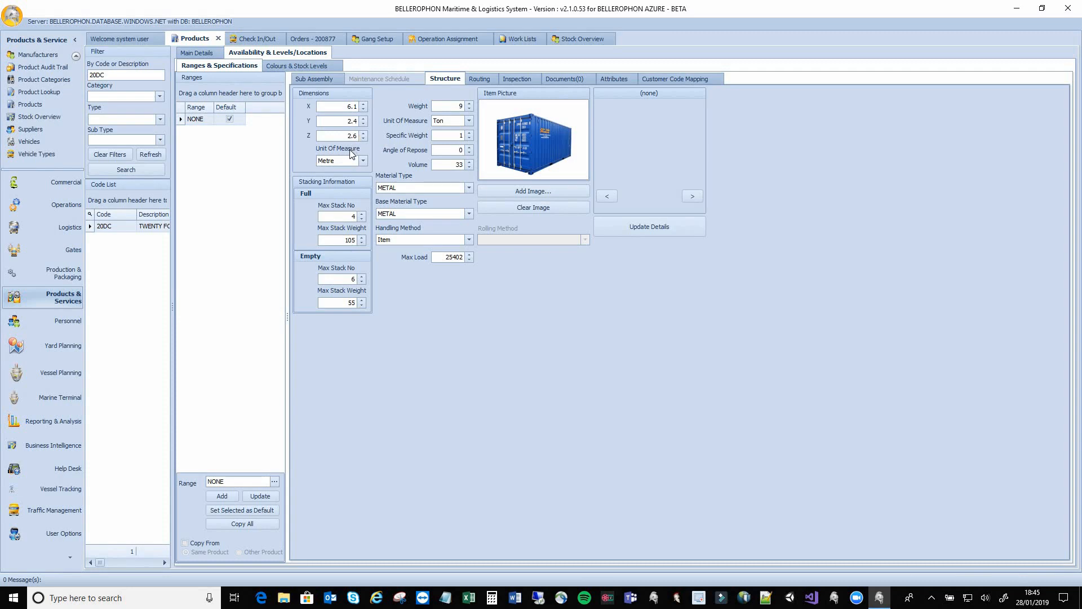
pyautogui.click(297, 66)
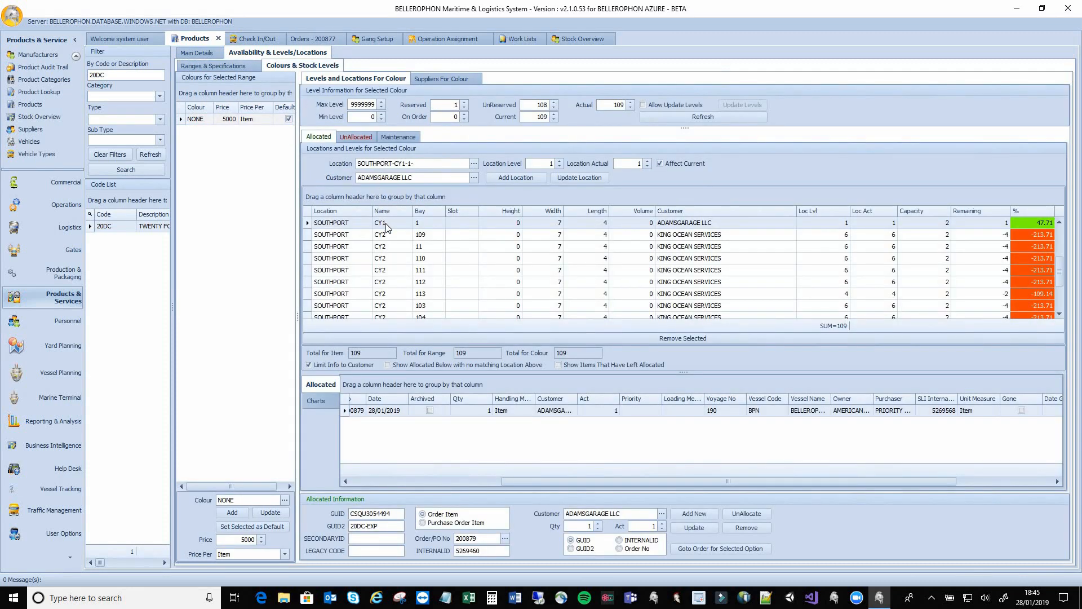
# Widen the Owner column of the allocated list and check Suppliers For Colour
pyautogui.moveTo(616, 480); pyautogui.dragTo(636, 481)
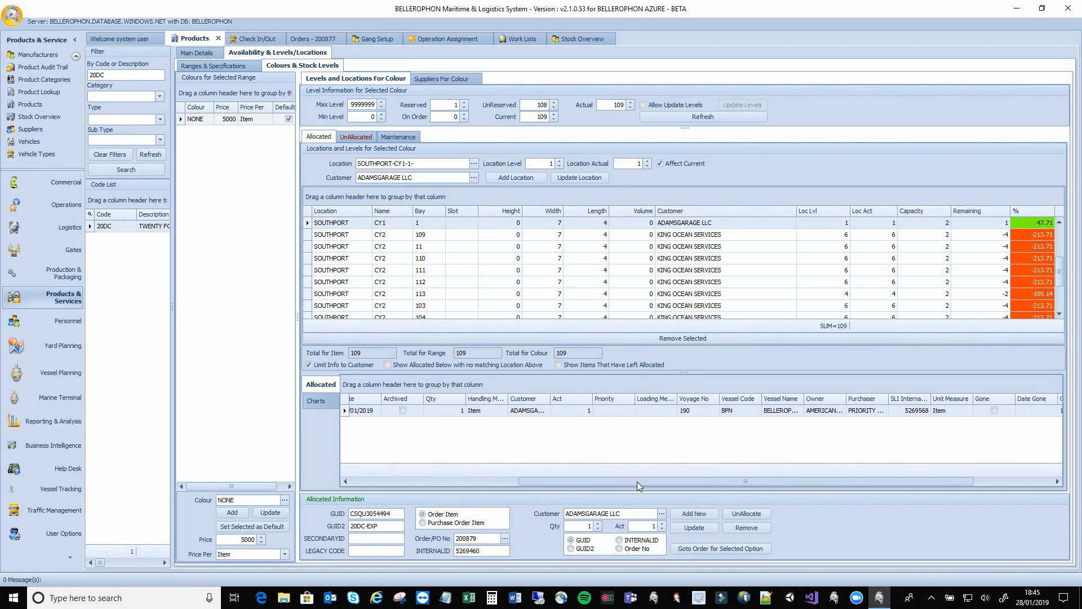
pyautogui.moveTo(842, 399); pyautogui.dragTo(874, 399)
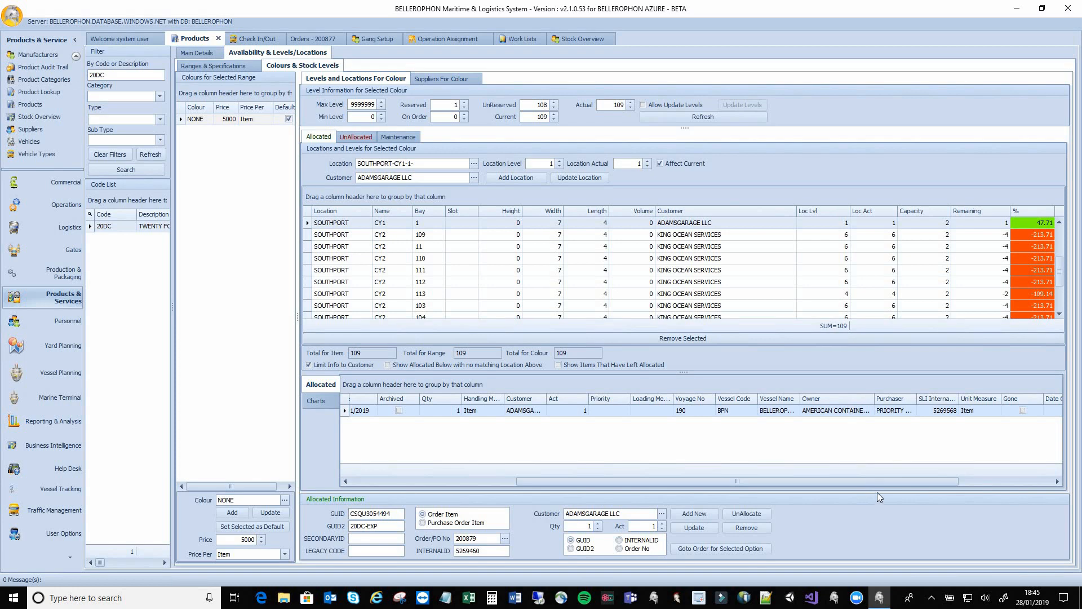
pyautogui.moveTo(877, 478); pyautogui.dragTo(992, 475)
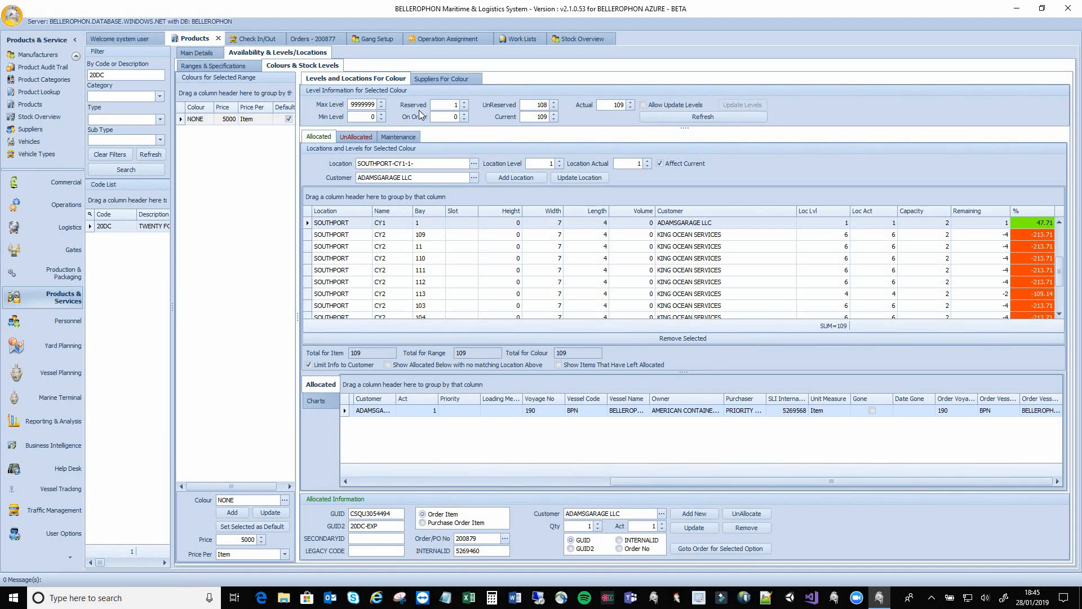
pyautogui.click(425, 80)
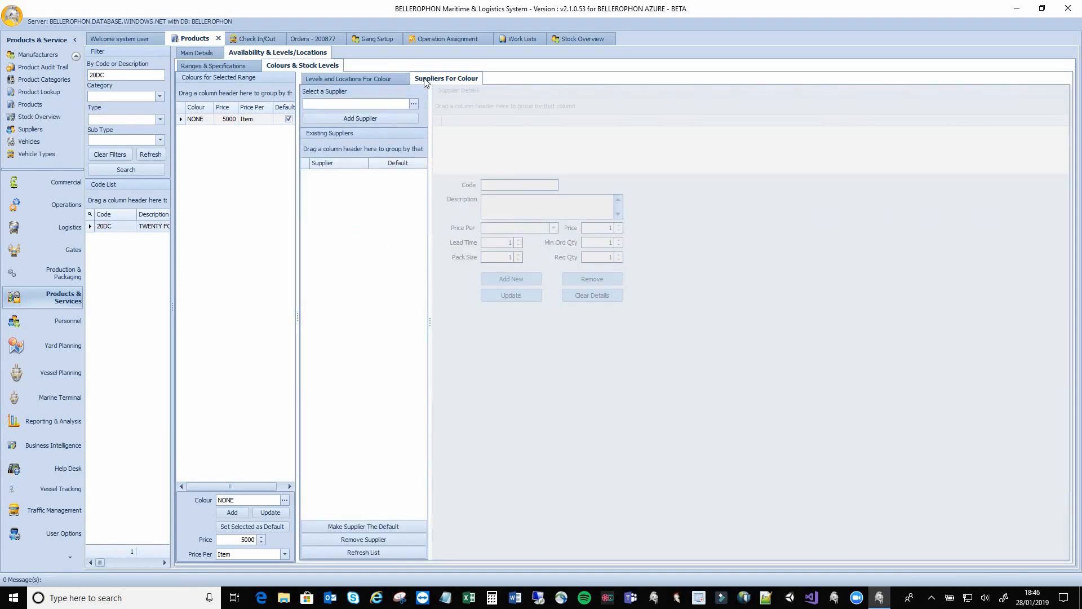
pyautogui.click(318, 82)
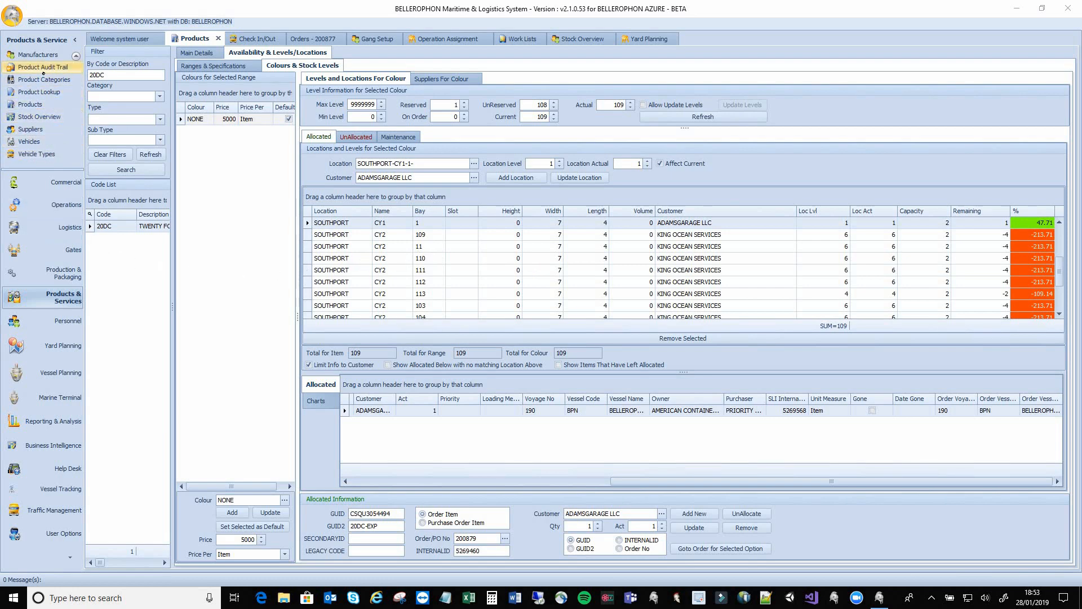
# Open Product Audit Trail and show its More Options tab
pyautogui.click(44, 67)
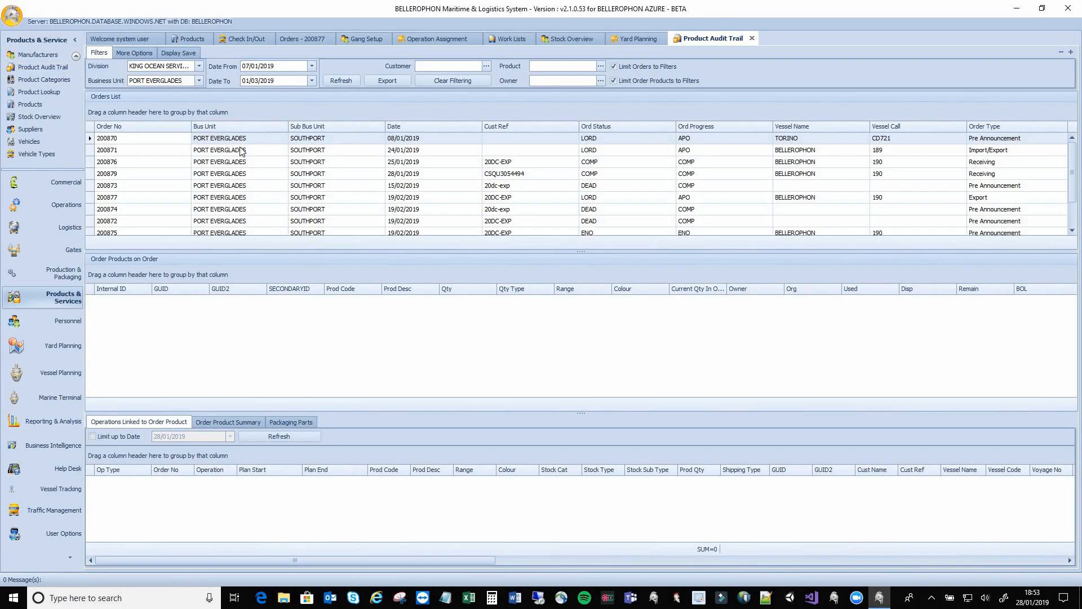
pyautogui.click(141, 57)
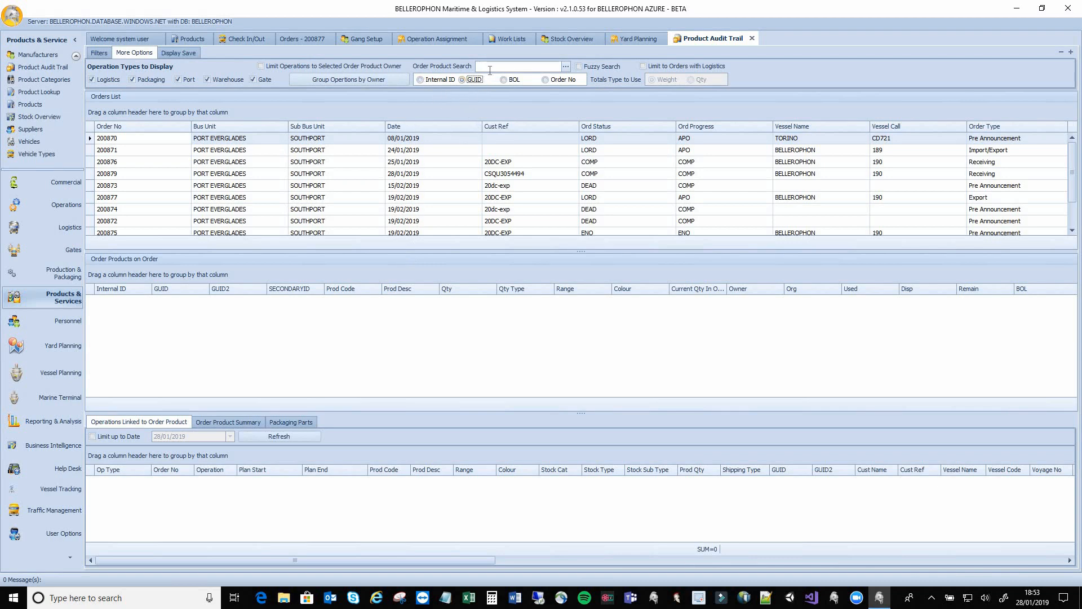
# Search the audit trail by GUID for container CSQU3054494
pyautogui.click(491, 67)
pyautogui.write('CSQU3054494')
pyautogui.click(565, 67)
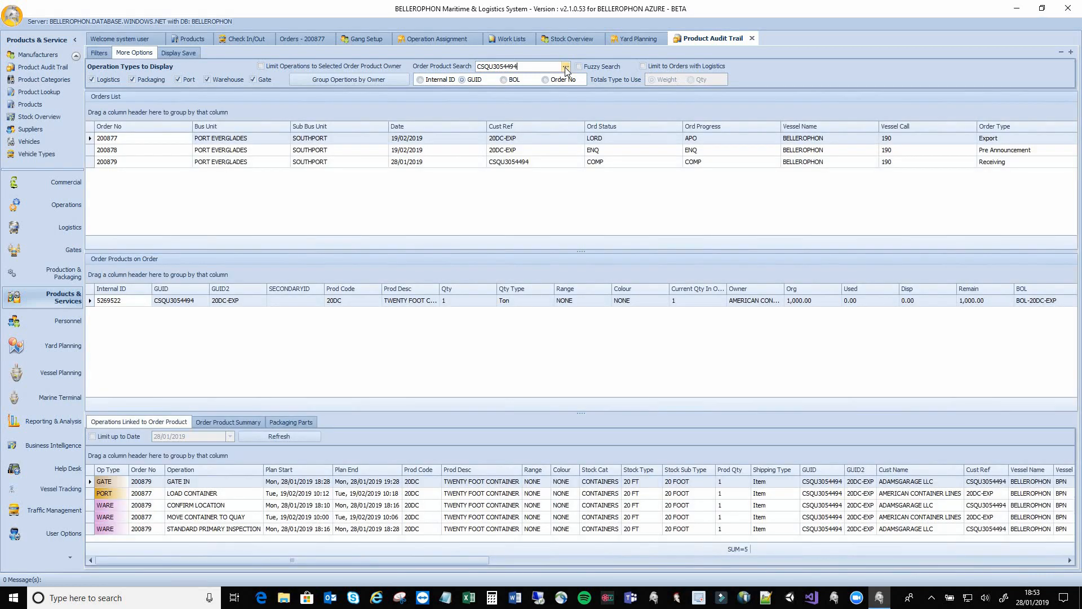
# Select order 200879 and container product 5269460, enlarging the operations list
pyautogui.click(172, 162)
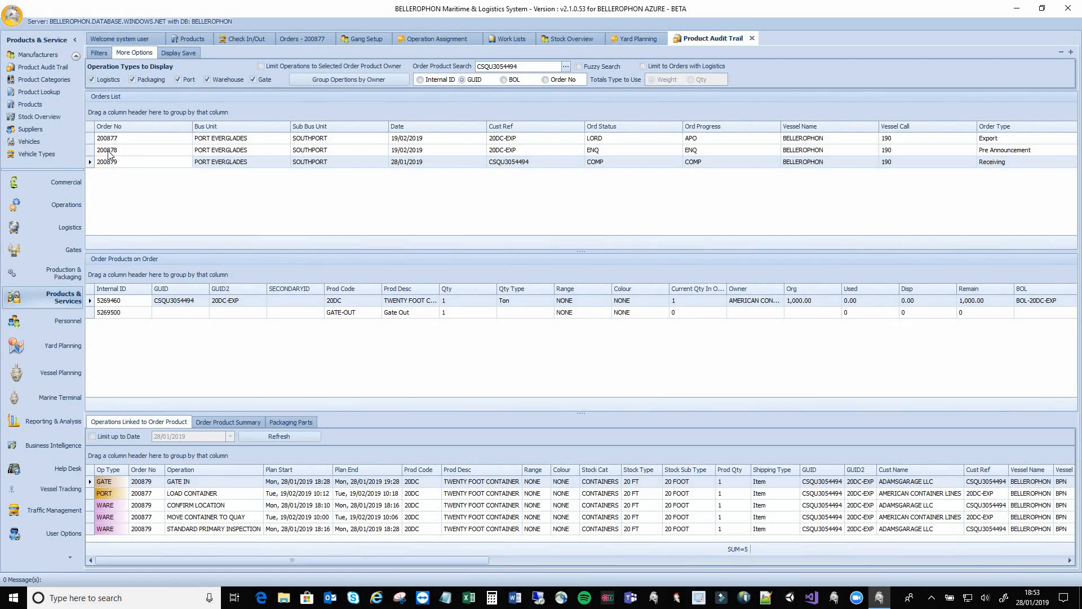
pyautogui.click(129, 163)
pyautogui.click(119, 302)
pyautogui.moveTo(583, 392); pyautogui.dragTo(583, 348)
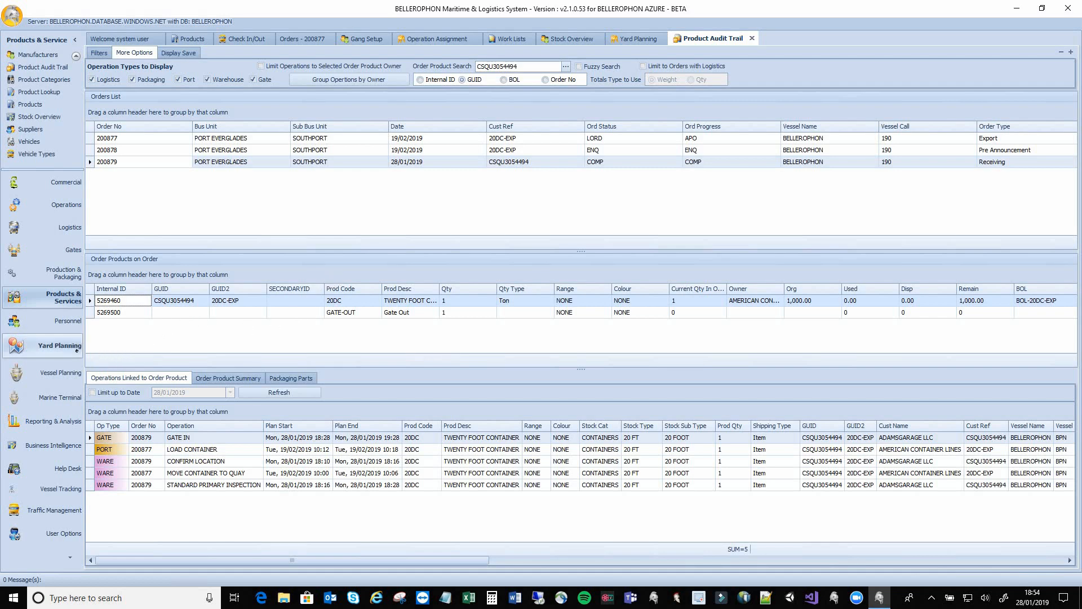
# Open the Yard Planning map, then zoom and pan toward the yellow and magenta areas
pyautogui.click(56, 345)
pyautogui.click(42, 159)
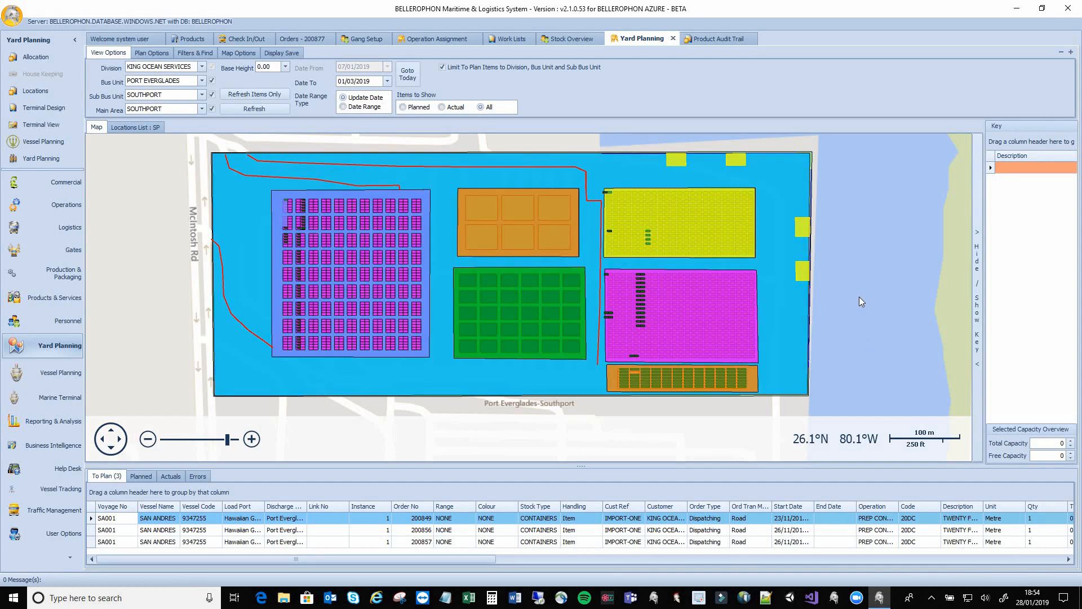
pyautogui.scroll(1, 859, 297)
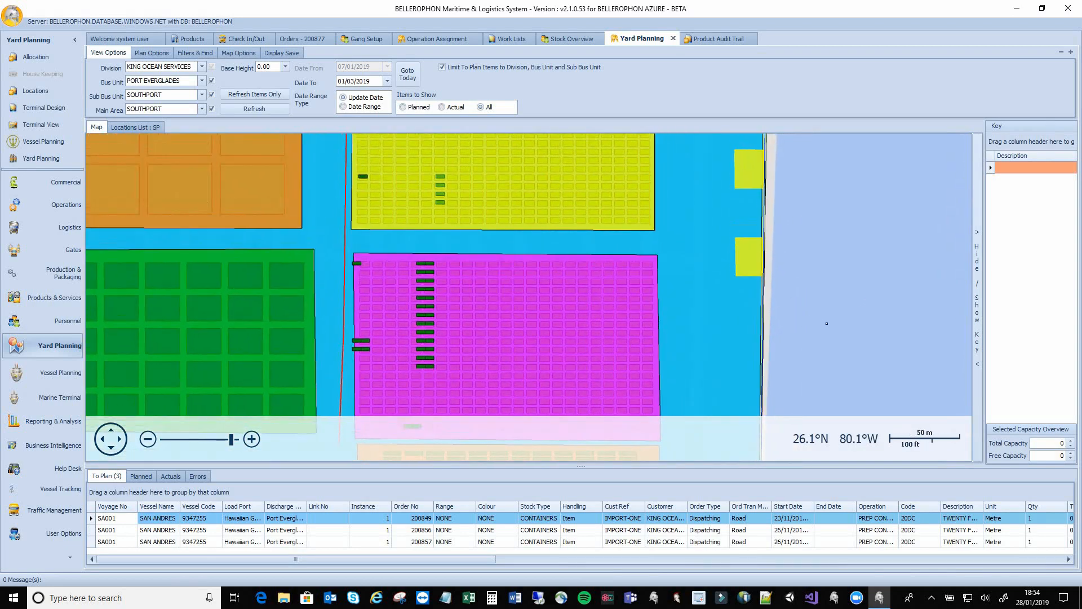
pyautogui.moveTo(826, 323); pyautogui.dragTo(853, 352)
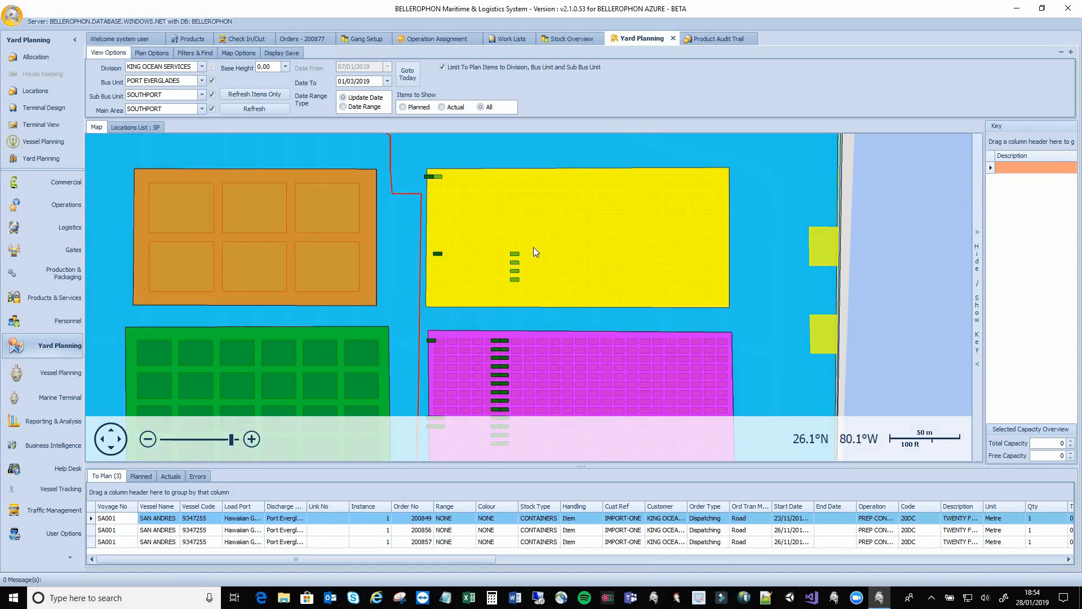
pyautogui.doubleClick(516, 253)
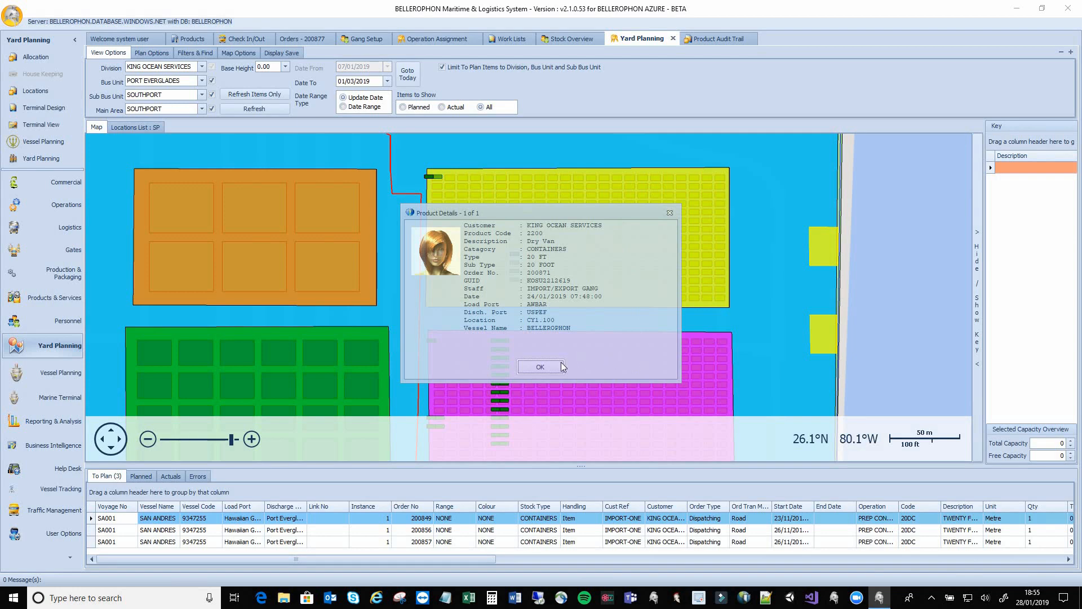
pyautogui.click(540, 367)
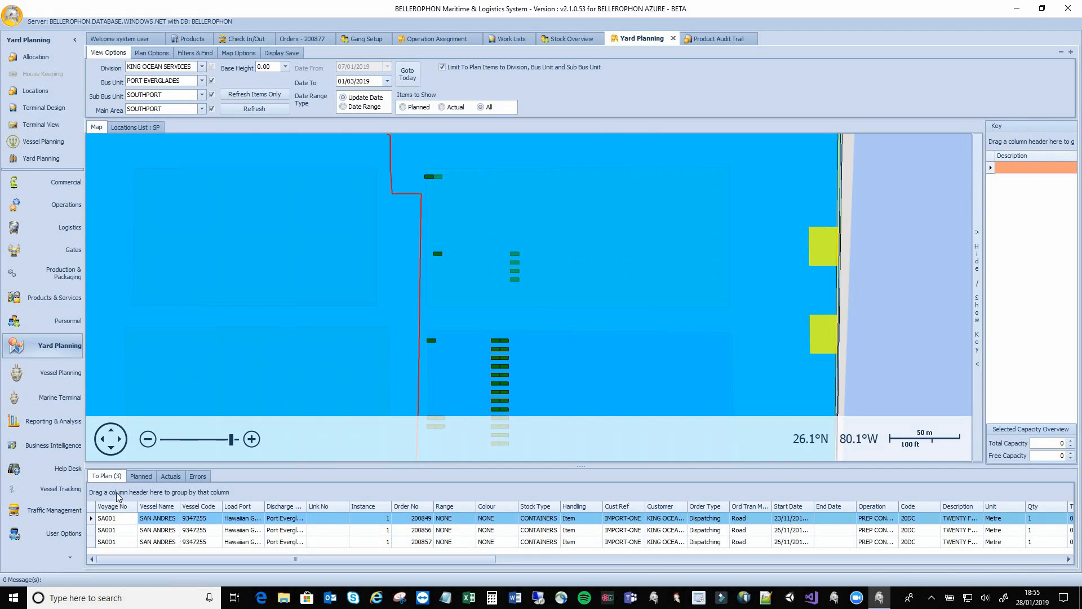
# Filter the Actuals list's GUID1 column to container CSQU3054494
pyautogui.click(170, 476)
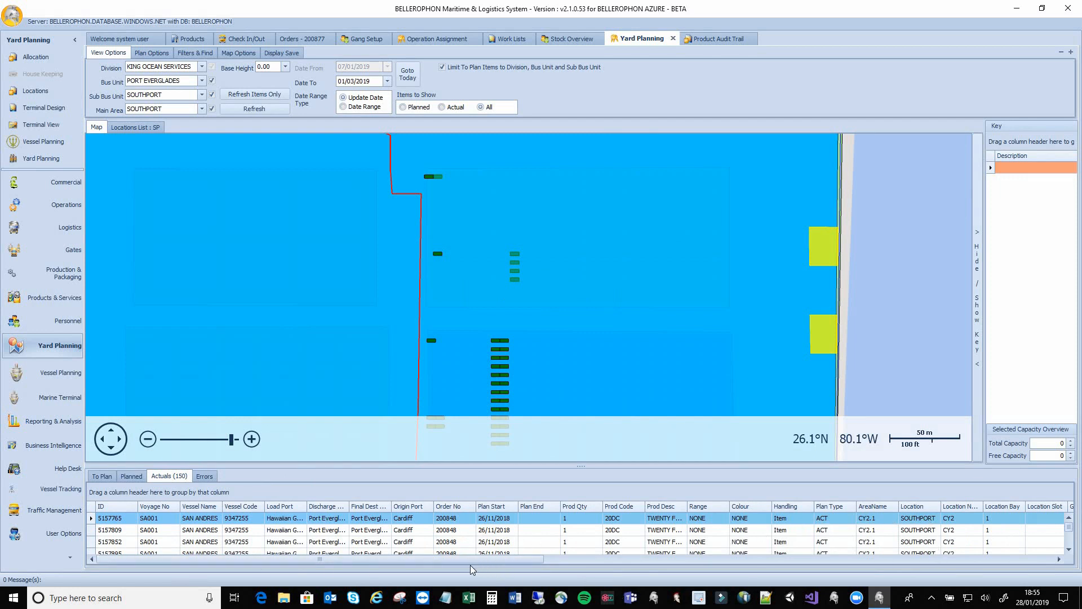
pyautogui.moveTo(474, 559); pyautogui.dragTo(587, 563)
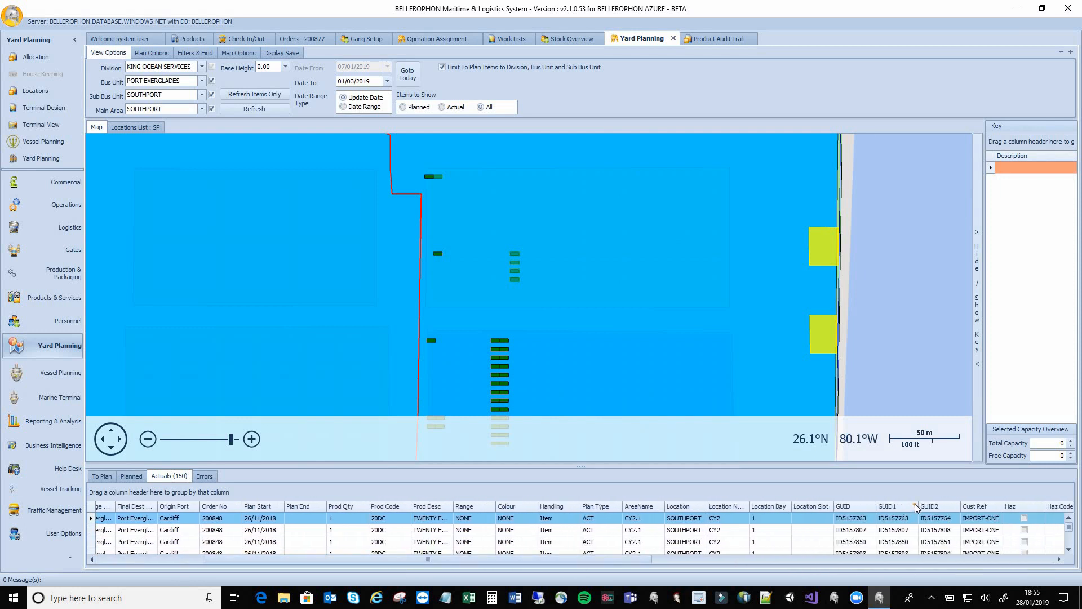
pyautogui.click(915, 504)
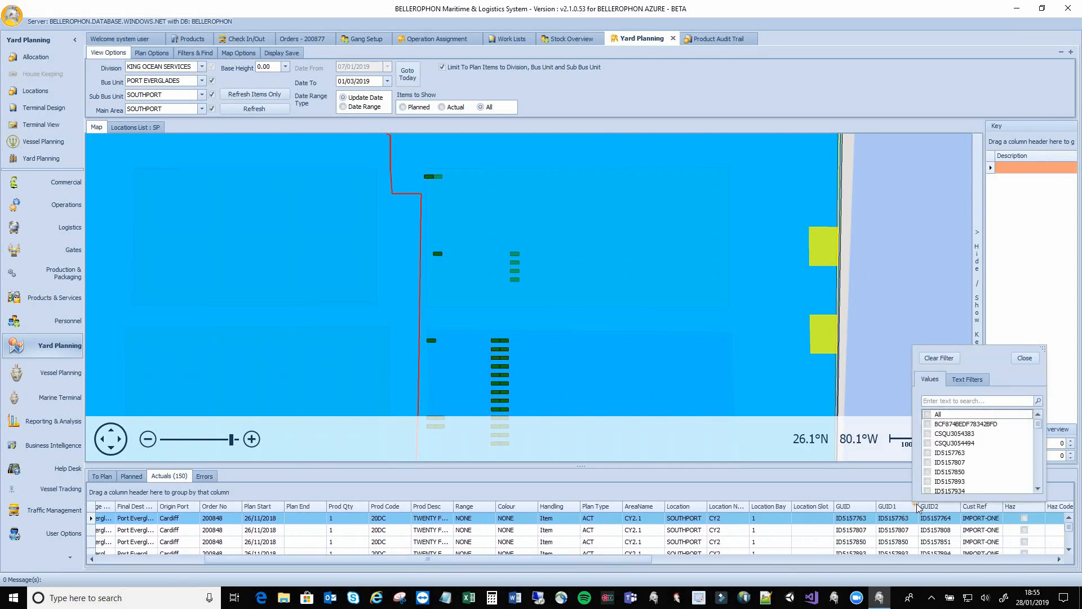
pyautogui.click(949, 401)
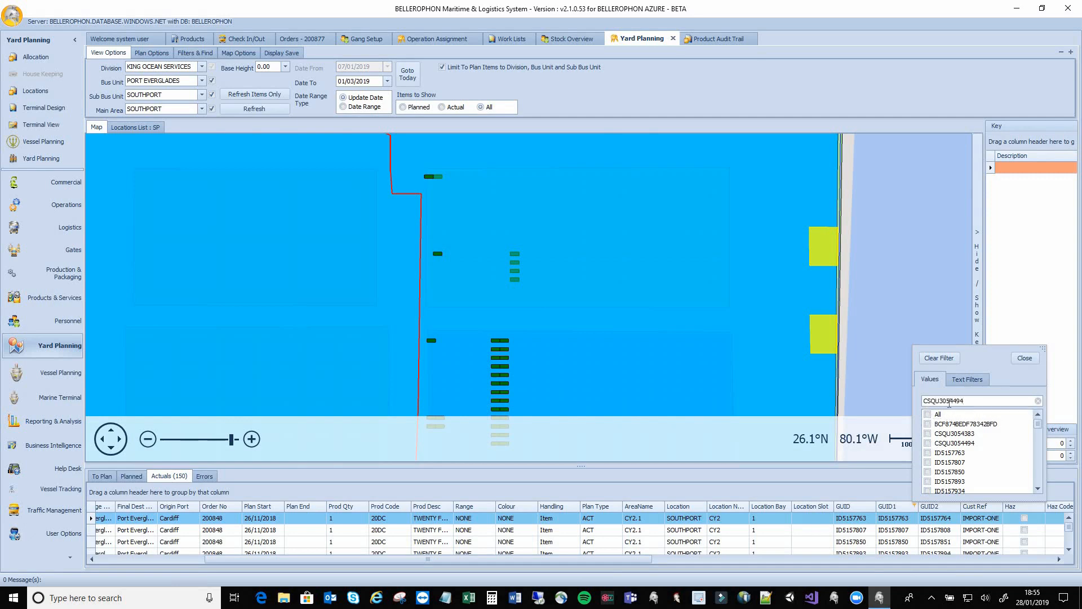
pyautogui.click(927, 414)
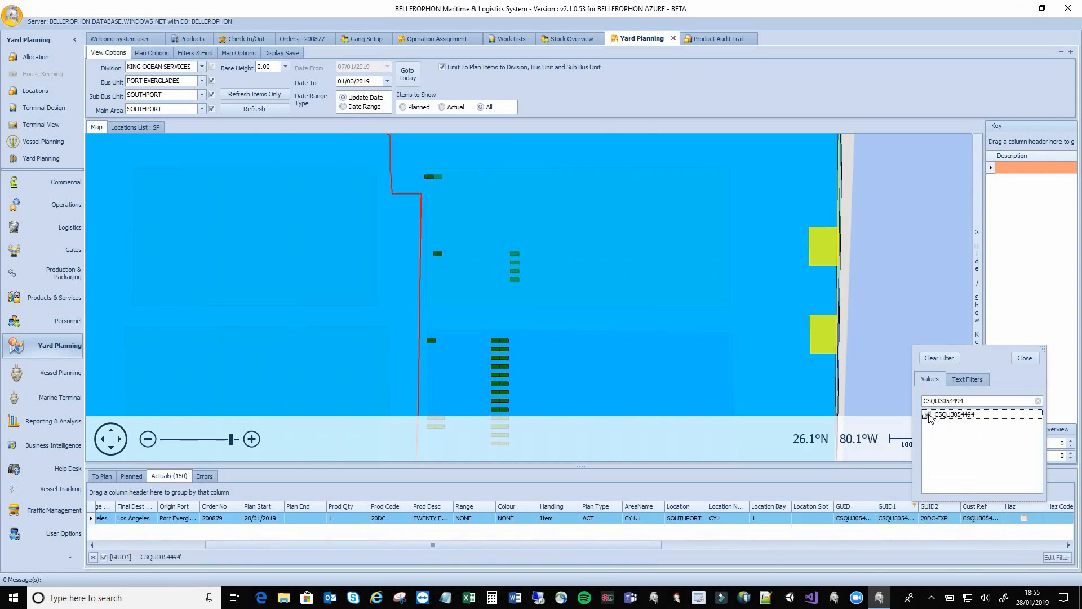
pyautogui.click(1024, 358)
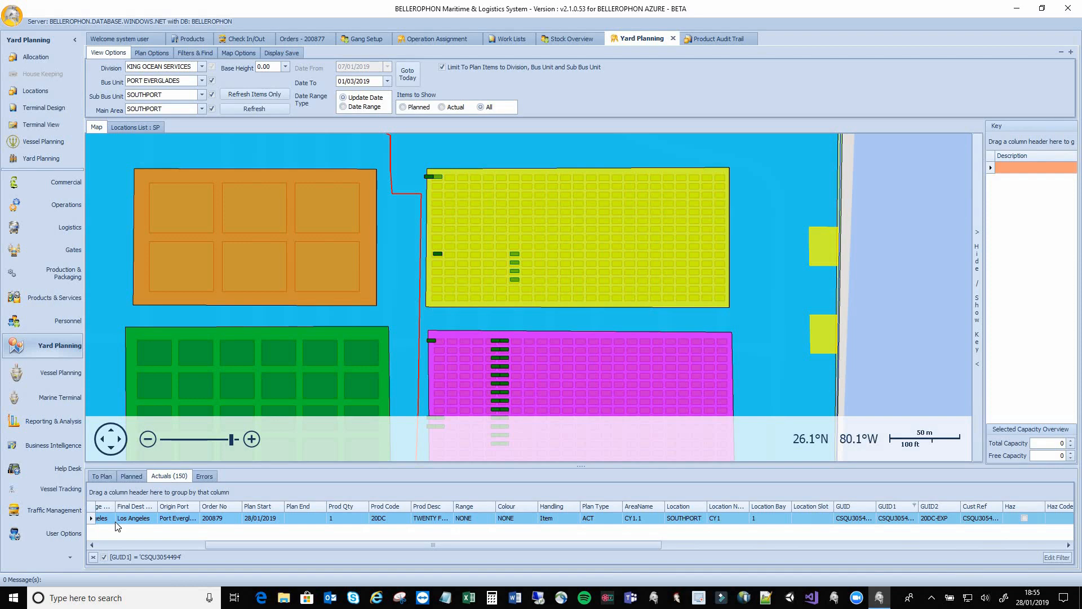
# Centre the map on the CSQU3054494 row and view the GUID list of its stack
pyautogui.click(117, 522)
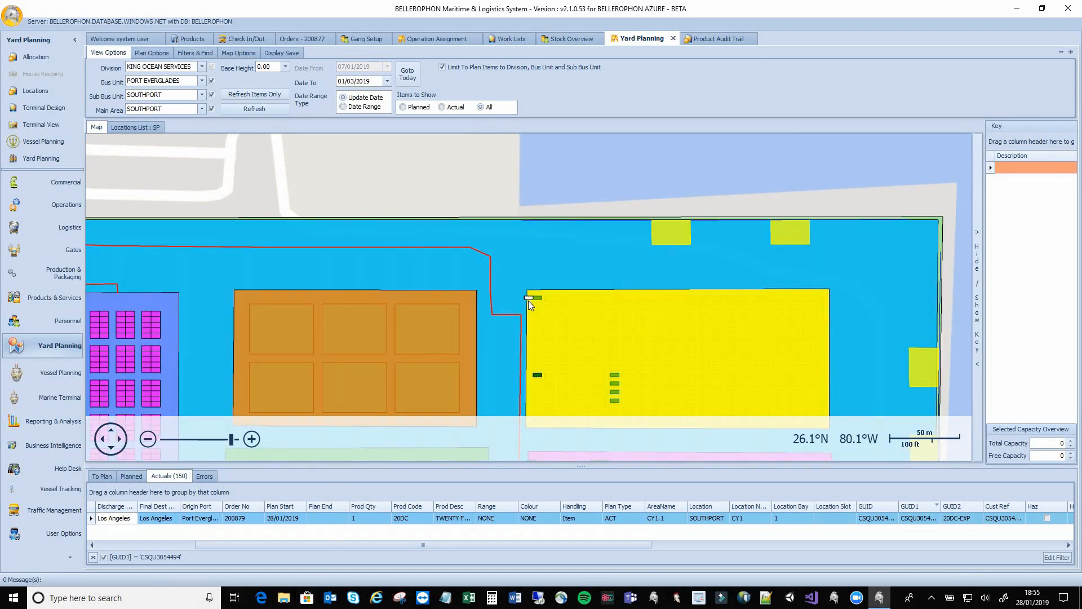
pyautogui.click(529, 301)
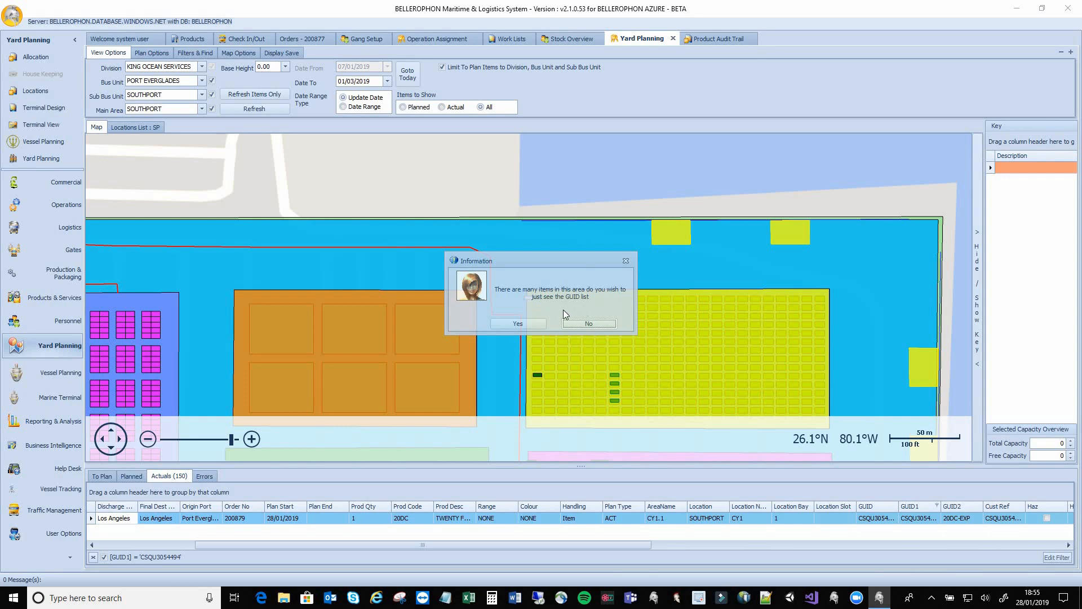
pyautogui.click(523, 324)
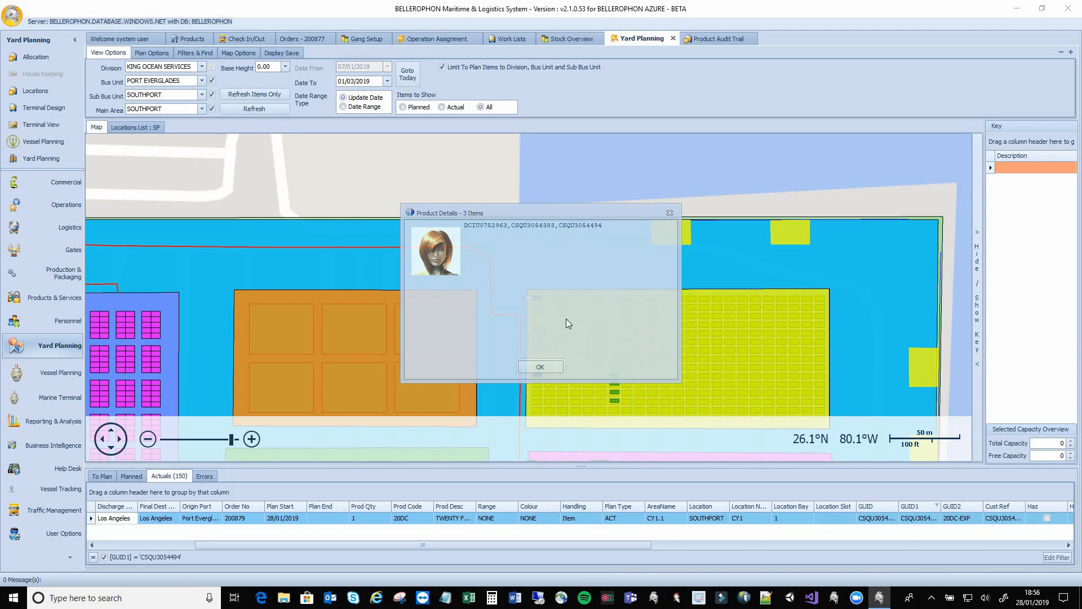
pyautogui.click(541, 368)
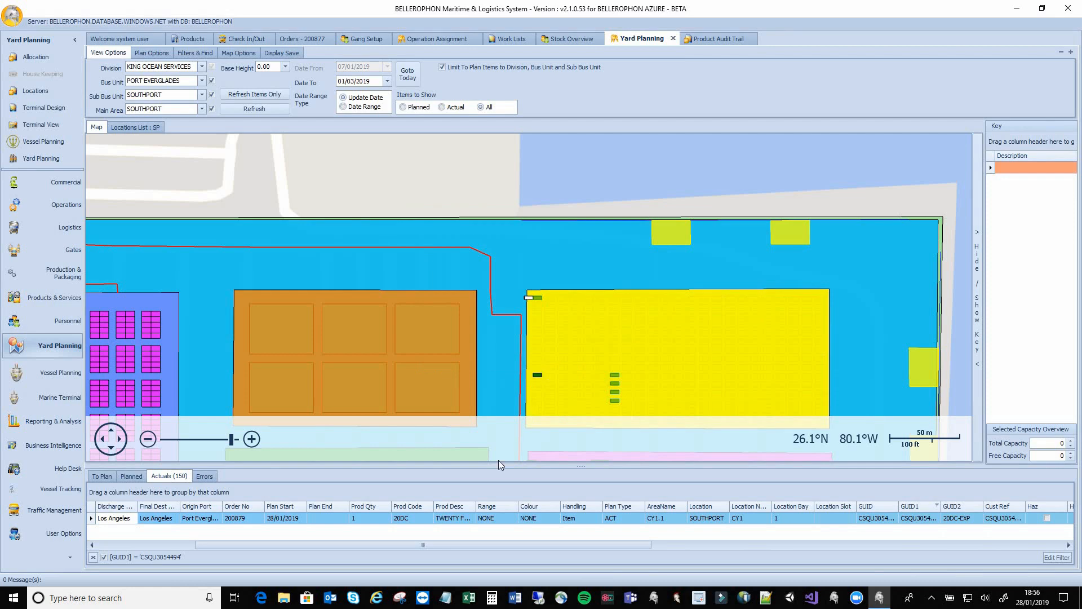
# Open View Area Stack for CY1.1 from the Actuals row and move the window aside
pyautogui.rightClick(252, 525)
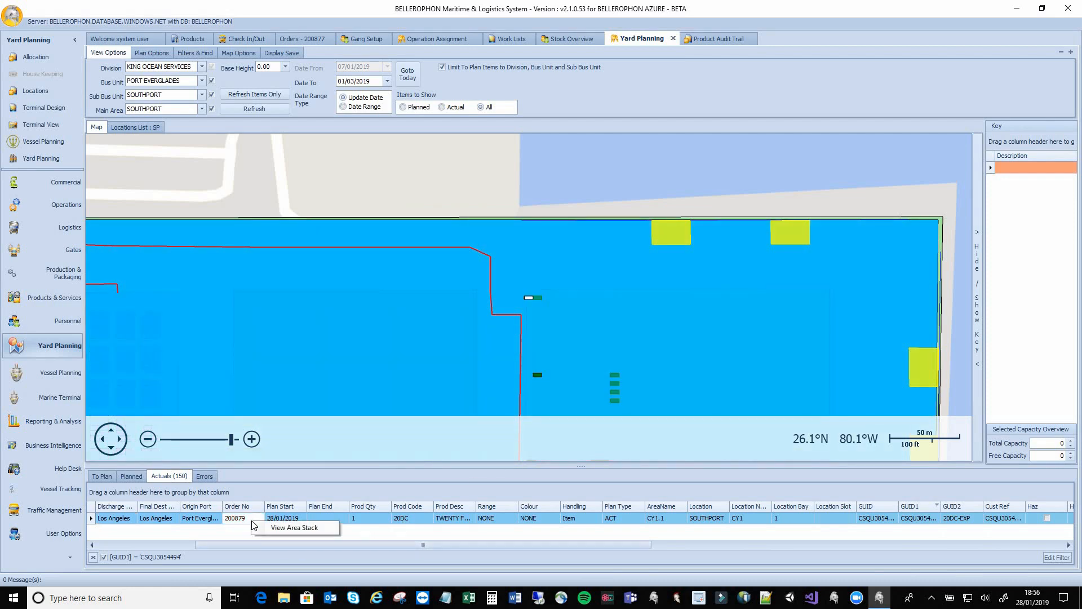
pyautogui.click(270, 531)
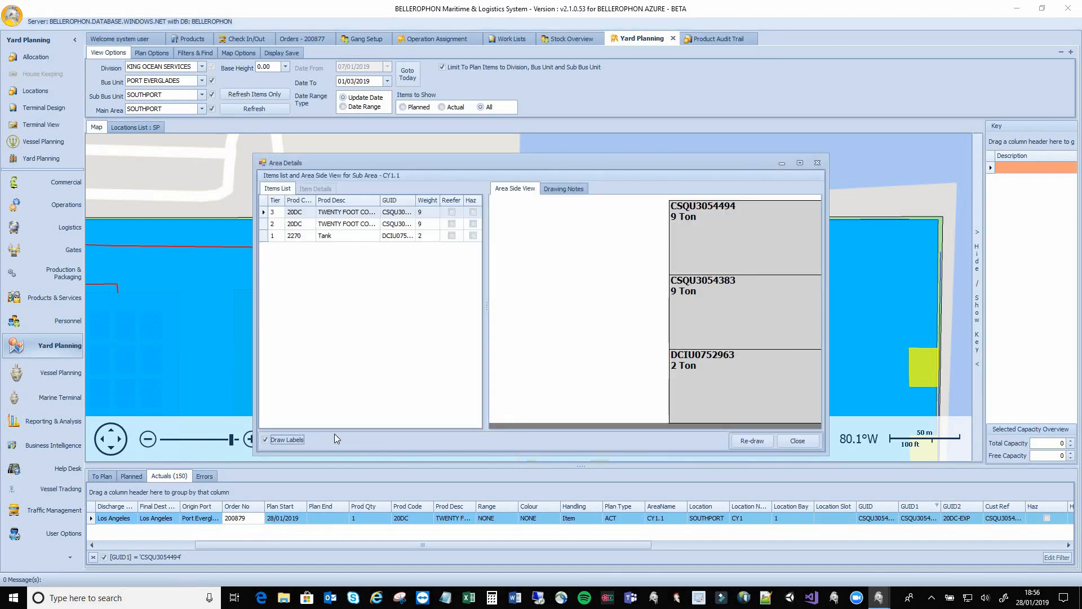
pyautogui.moveTo(568, 168); pyautogui.dragTo(553, 140)
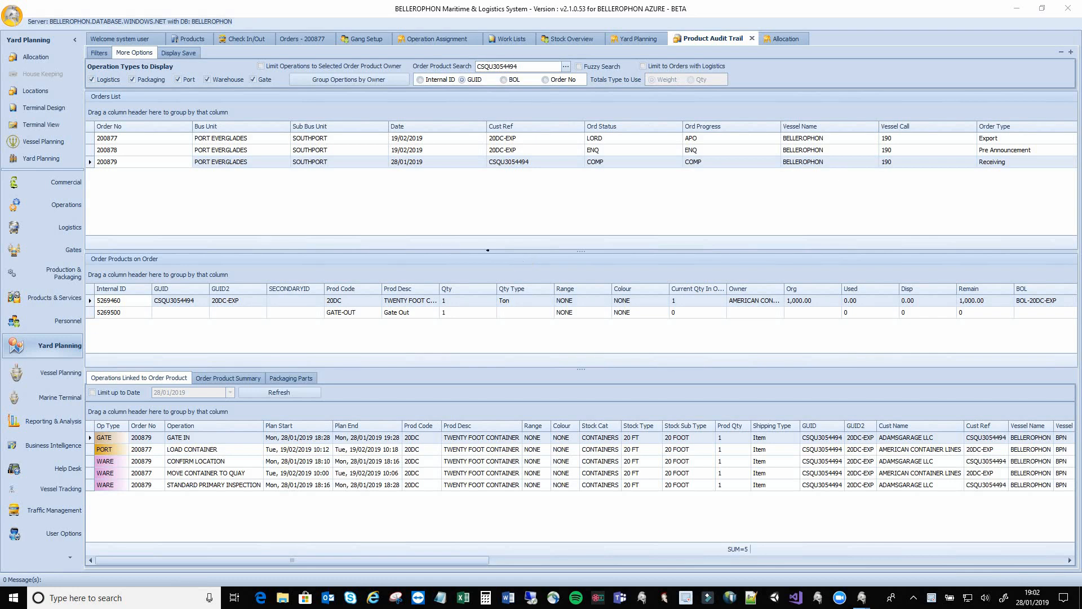
# Switch to the Allocation page in Yard Planning
pyautogui.click(36, 57)
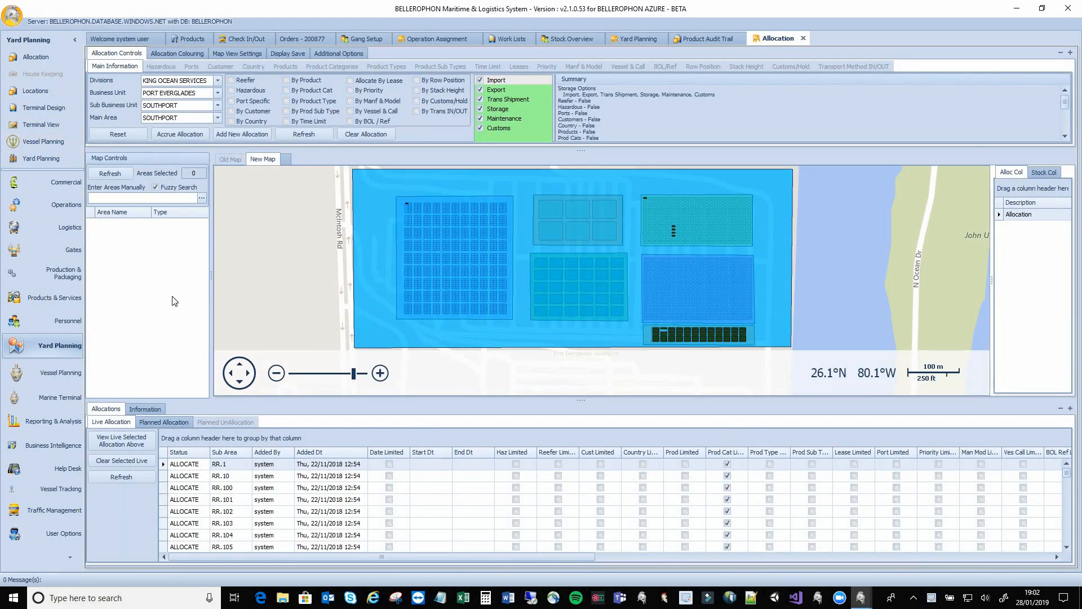
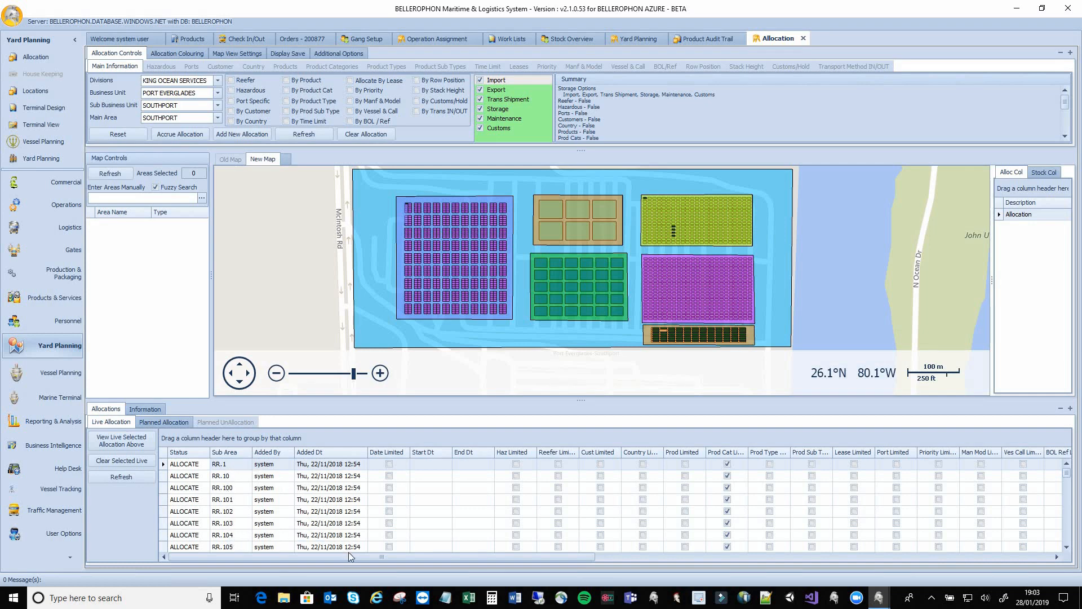
# Autofit Prod Cat Limited and widen Prod Cat Options until 'AUTOS, RORO' reads in full
pyautogui.moveTo(348, 553); pyautogui.dragTo(438, 557)
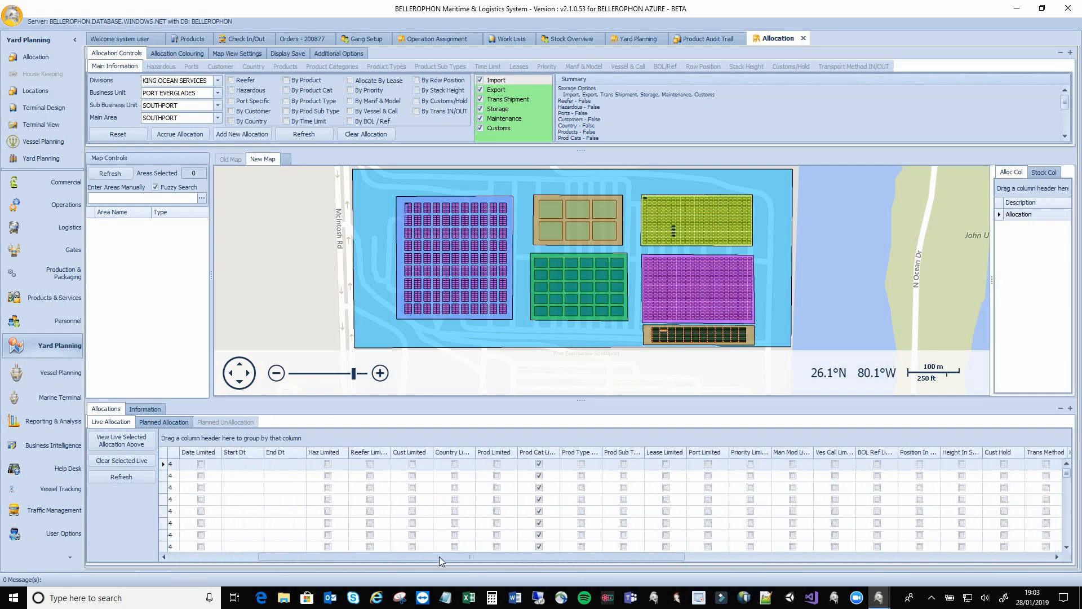
pyautogui.doubleClick(557, 452)
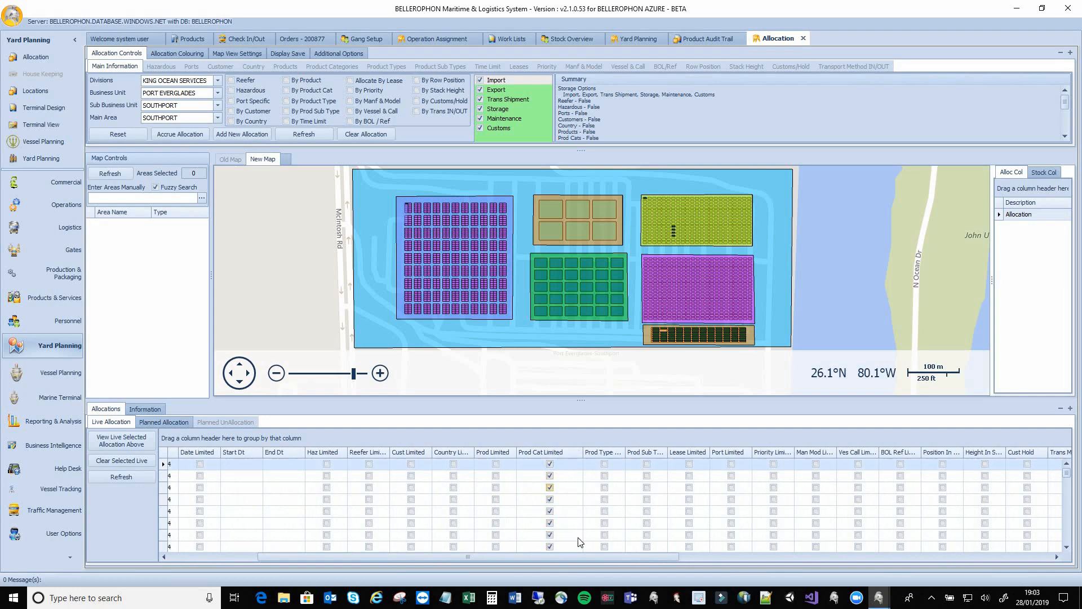
pyautogui.moveTo(587, 554); pyautogui.dragTo(830, 542)
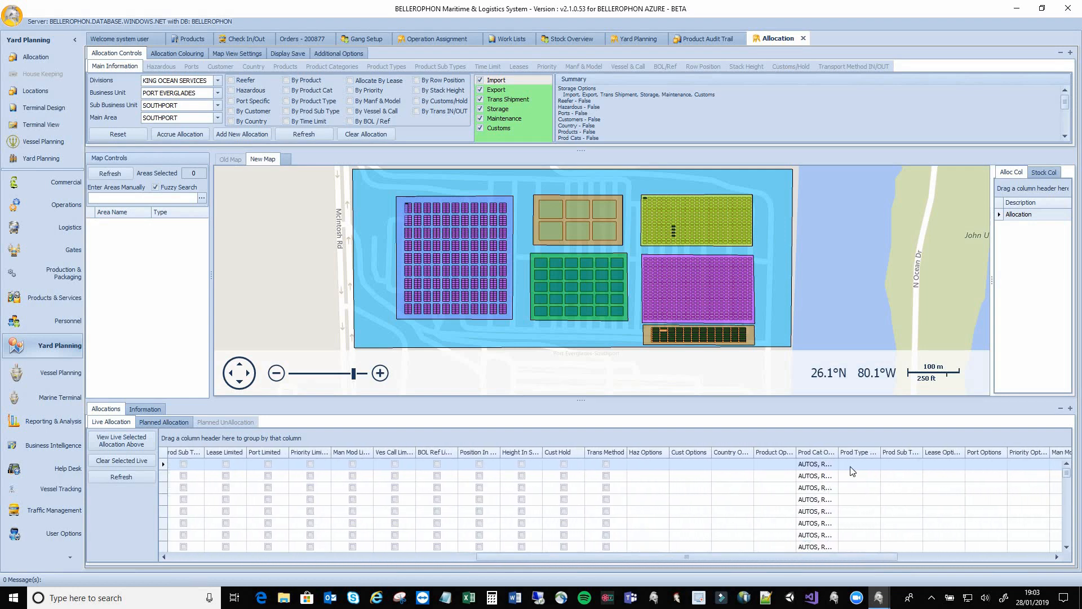
pyautogui.moveTo(836, 454); pyautogui.dragTo(887, 455)
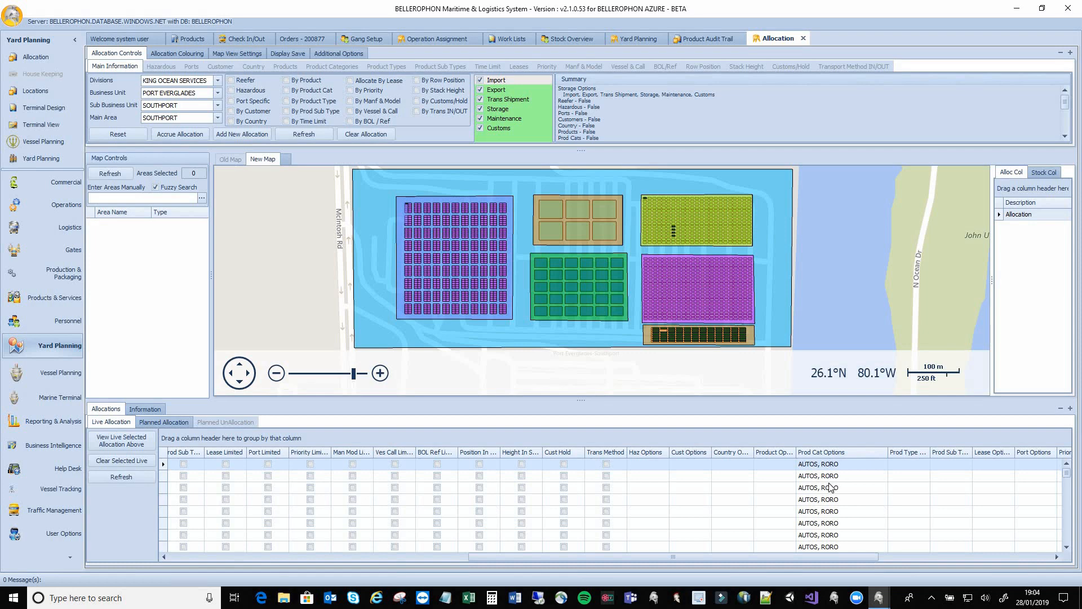
pyautogui.scroll(-2, 828, 487)
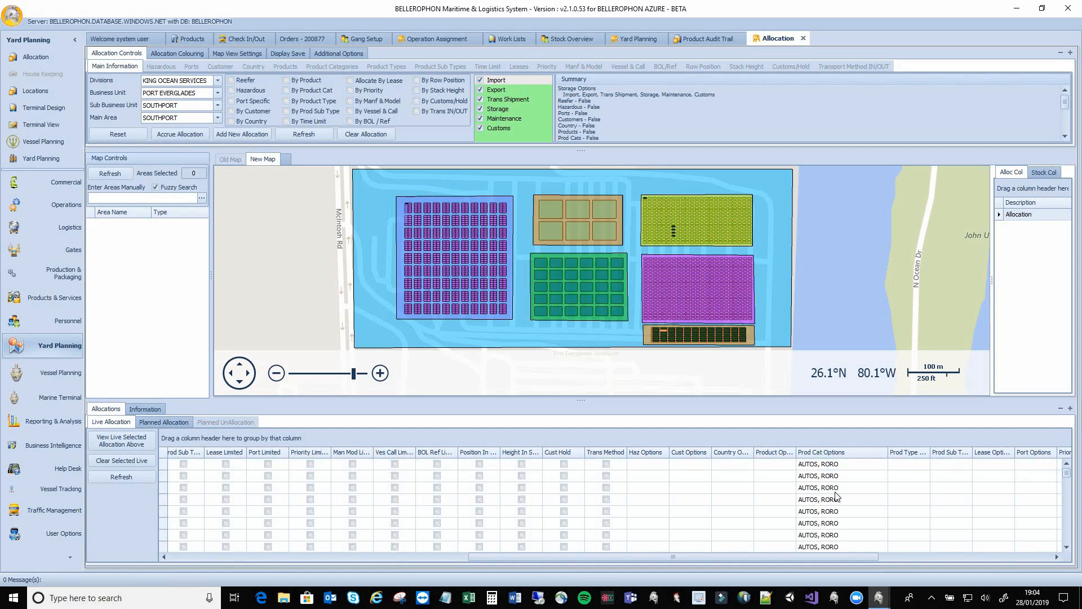
pyautogui.moveTo(857, 559); pyautogui.dragTo(340, 552)
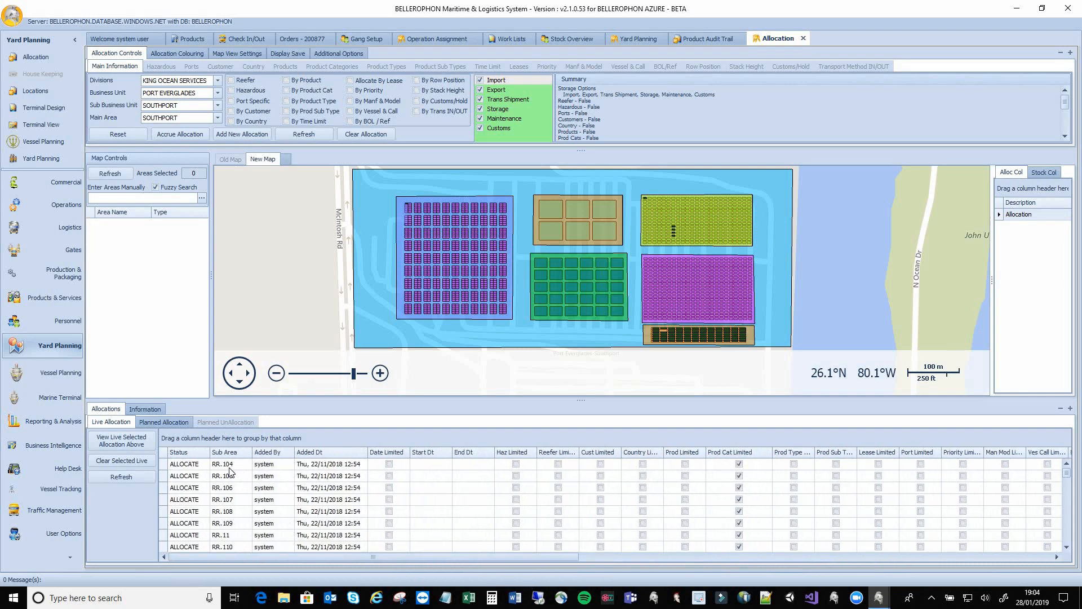
pyautogui.scroll(-2, 230, 476)
pyautogui.scroll(-3, 230, 482)
pyautogui.moveTo(443, 556); pyautogui.dragTo(784, 555)
# Group the live allocations by Prod Cat Options and make the allocations list taller
pyautogui.moveTo(813, 455); pyautogui.dragTo(787, 438)
pyautogui.moveTo(701, 553); pyautogui.dragTo(327, 561)
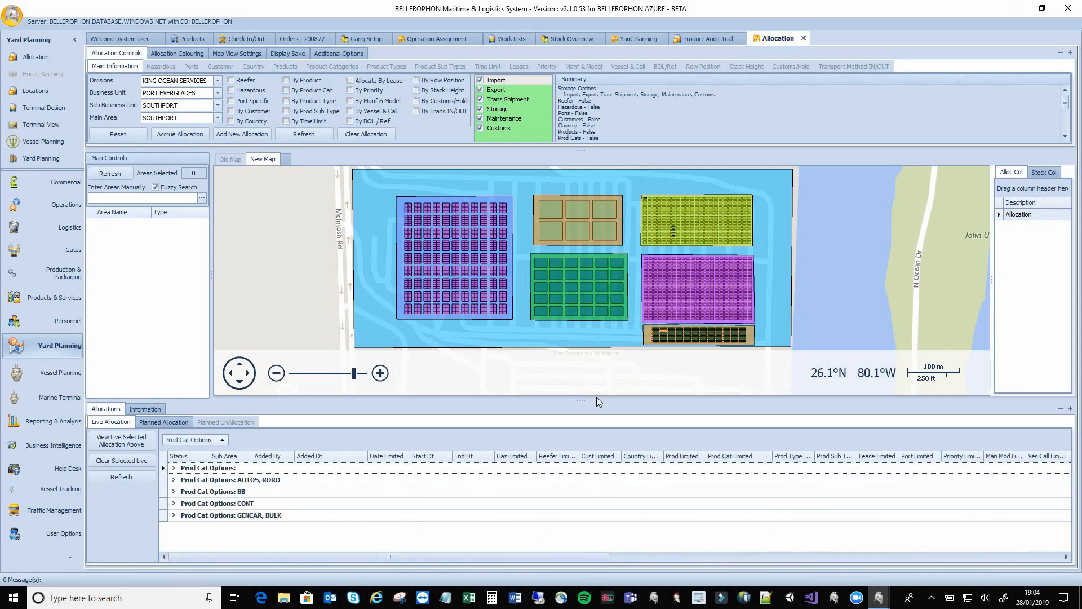
pyautogui.moveTo(580, 393); pyautogui.dragTo(579, 283)
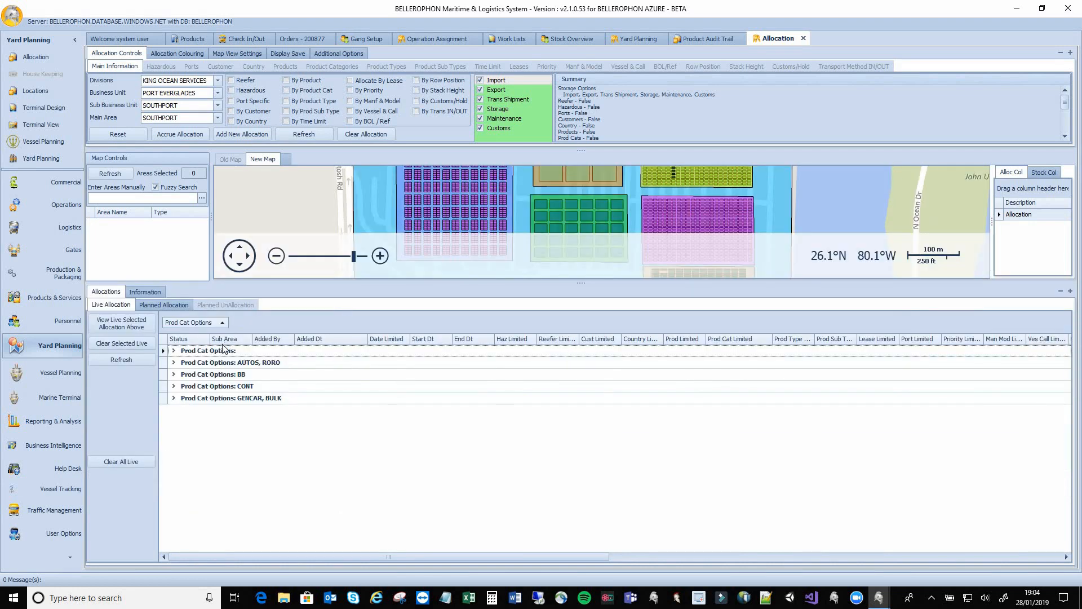
# Browse the AUTOS, RORO, BB and CONT groups, ending on GENCAR, BULK with PROCAR.1–PROCAR.6
pyautogui.click(175, 364)
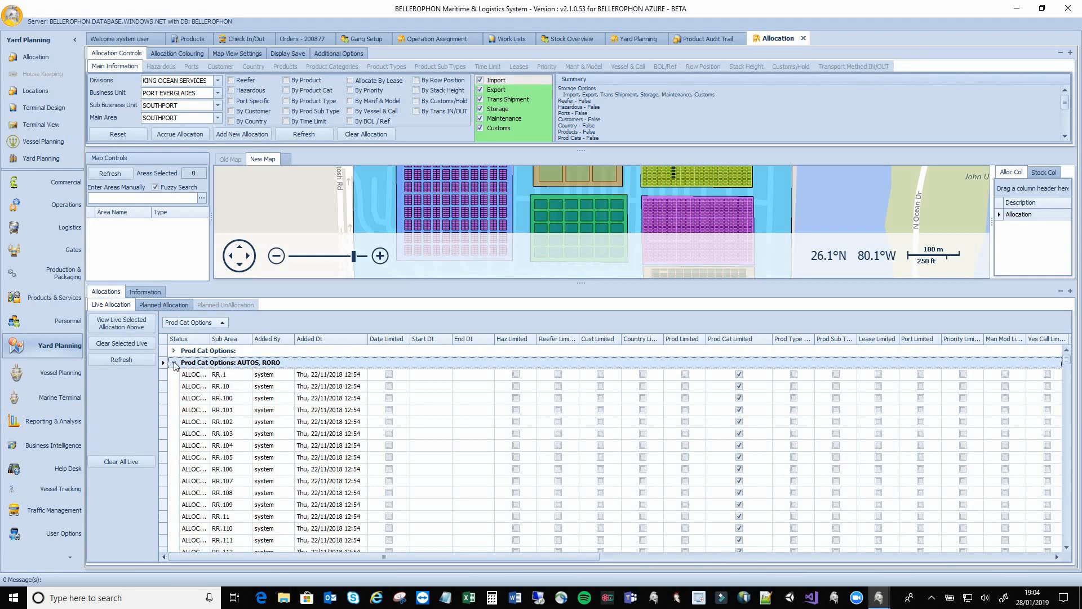
pyautogui.click(174, 363)
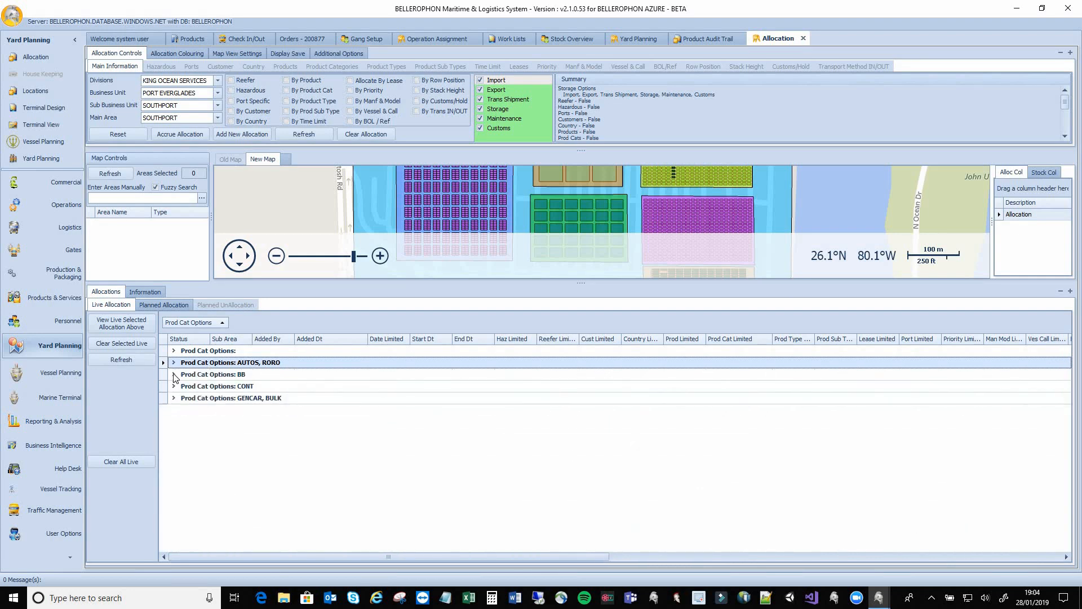
pyautogui.click(174, 375)
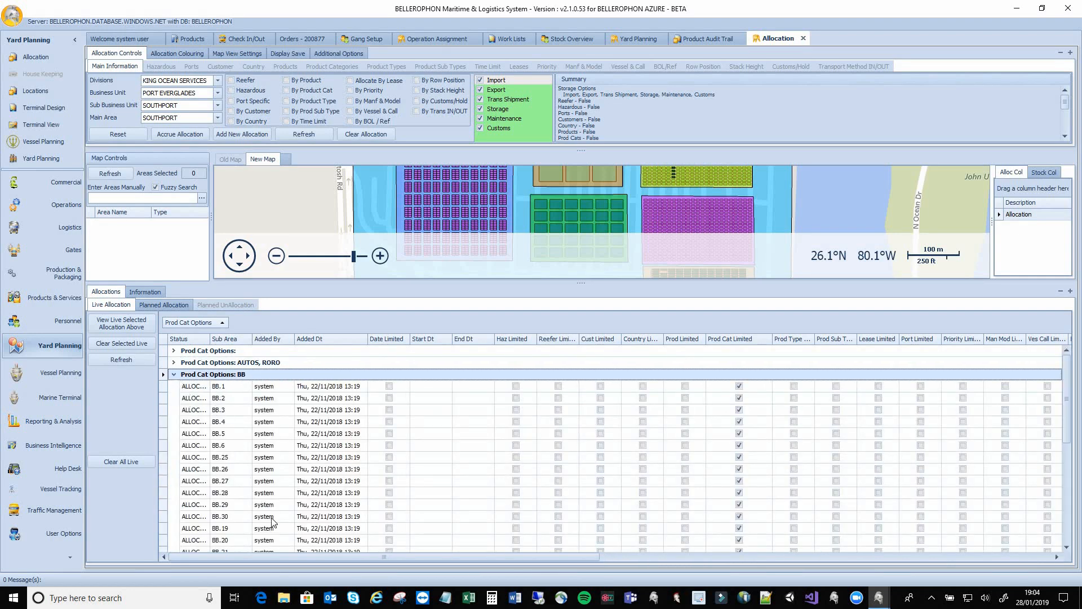
pyautogui.moveTo(289, 556); pyautogui.dragTo(166, 541)
pyautogui.click(173, 374)
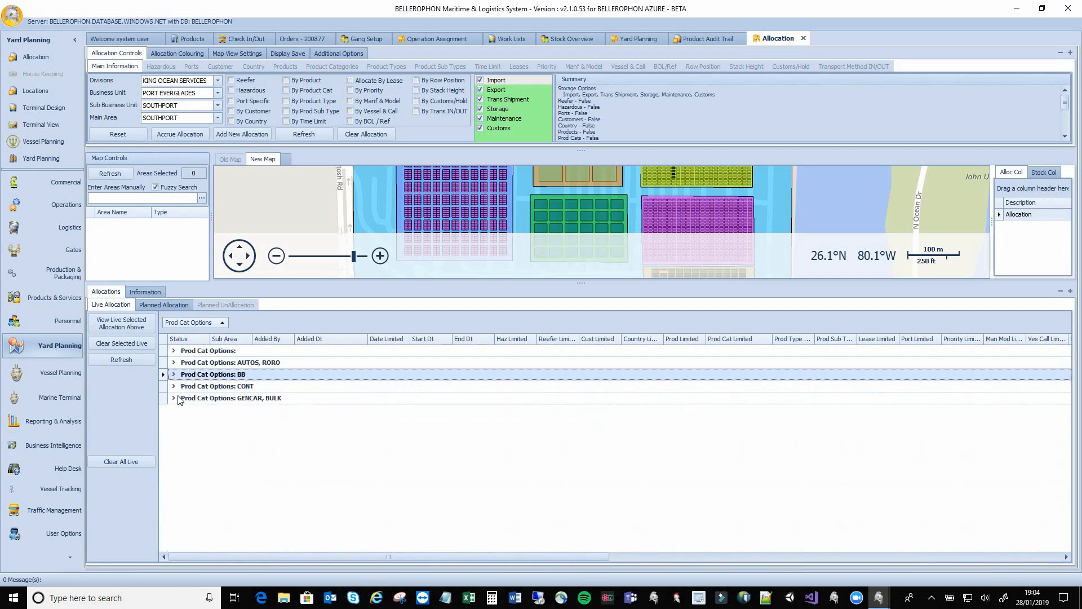
pyautogui.click(173, 386)
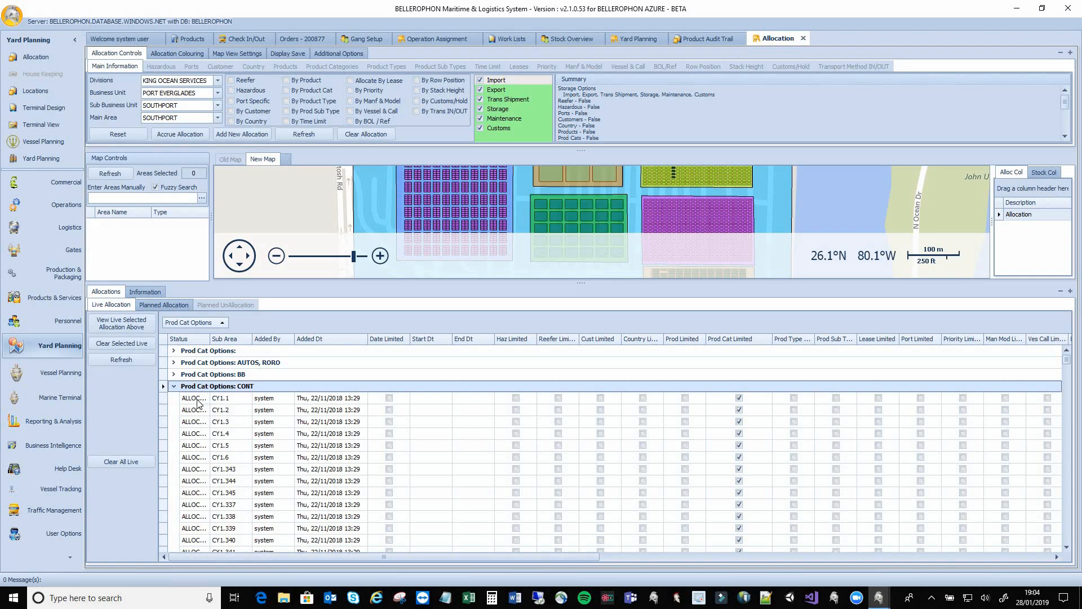
pyautogui.click(174, 386)
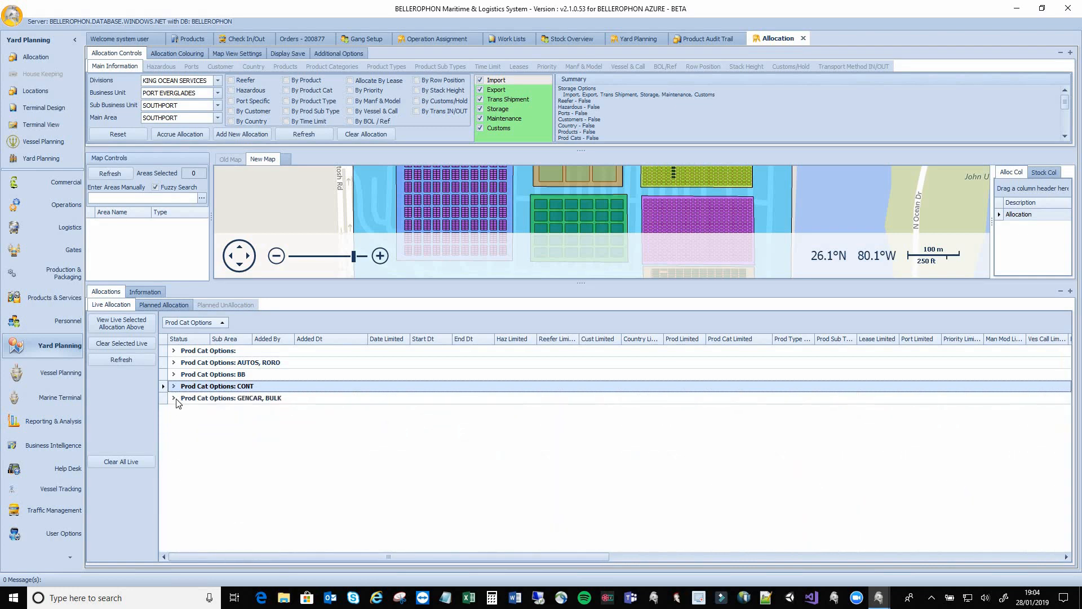
pyautogui.click(174, 398)
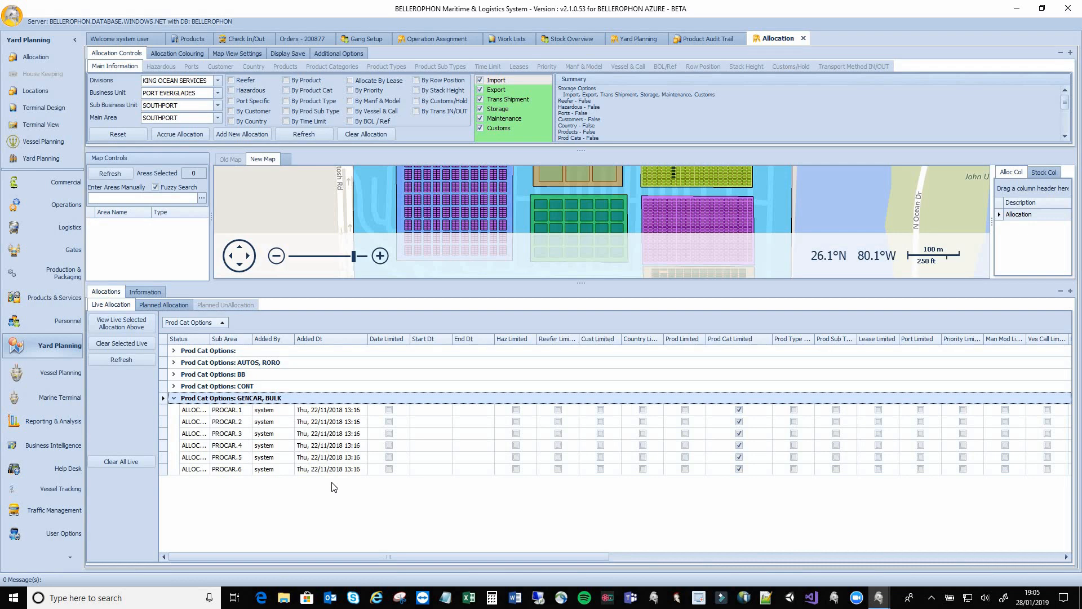
pyautogui.click(40, 210)
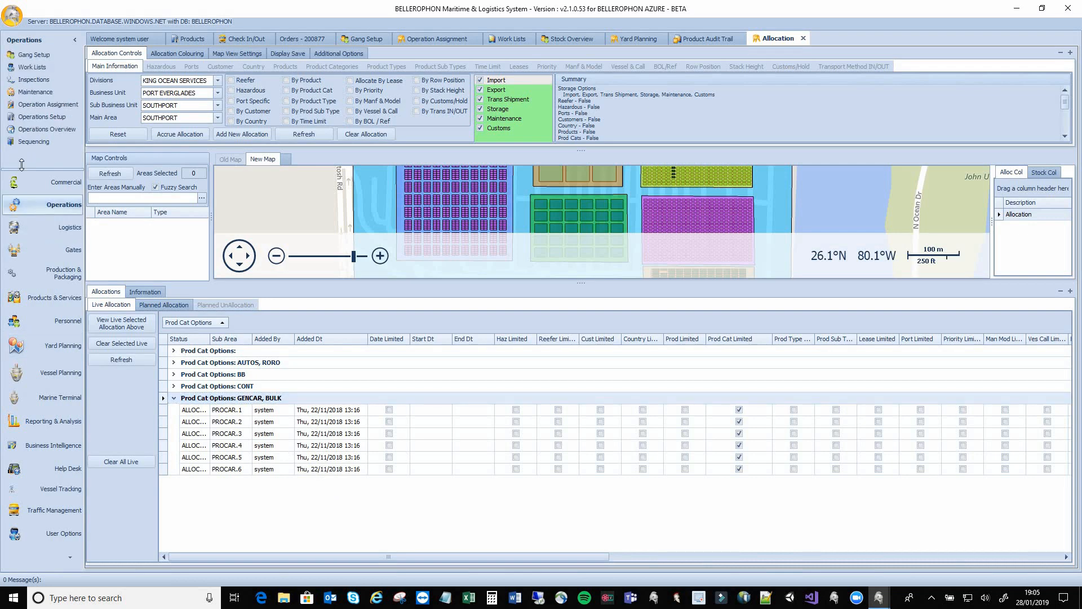
# Open Inspections and bring up the checks for container CSQU3054494 on order 200879
pyautogui.click(26, 82)
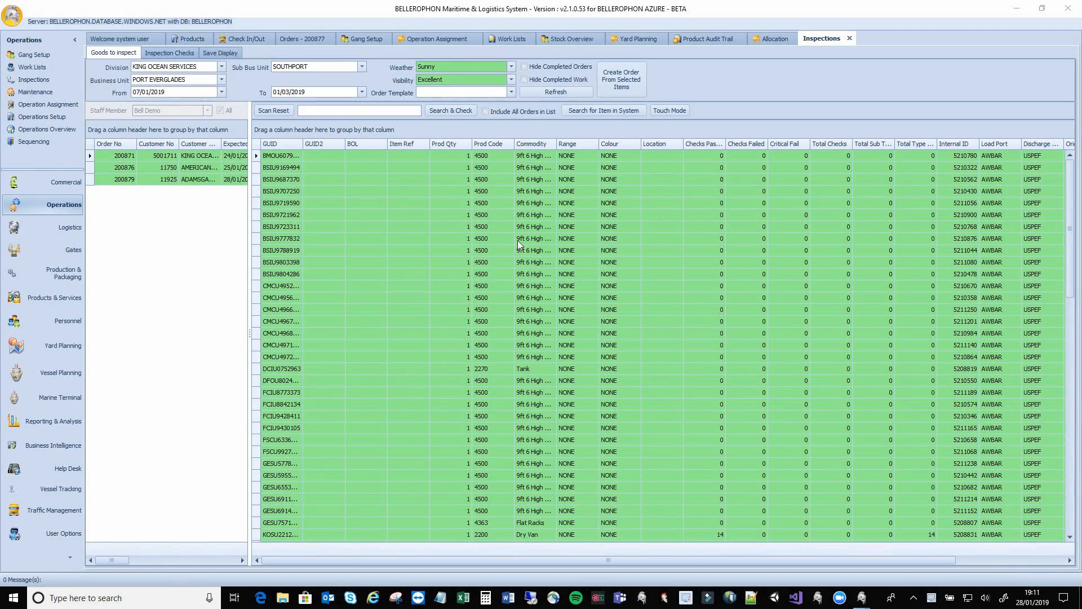
pyautogui.click(123, 181)
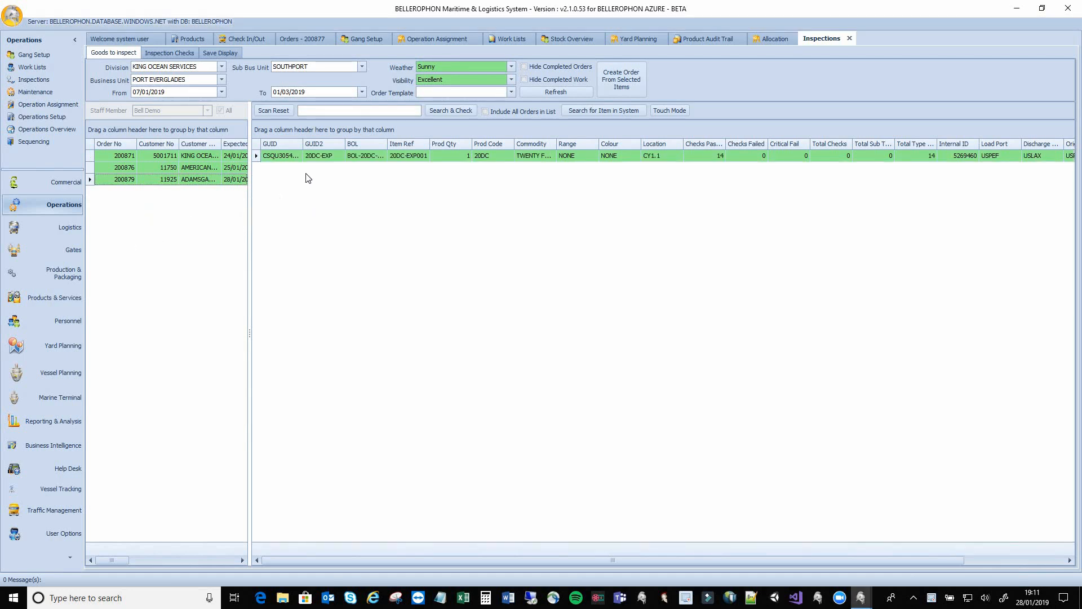
pyautogui.doubleClick(303, 143)
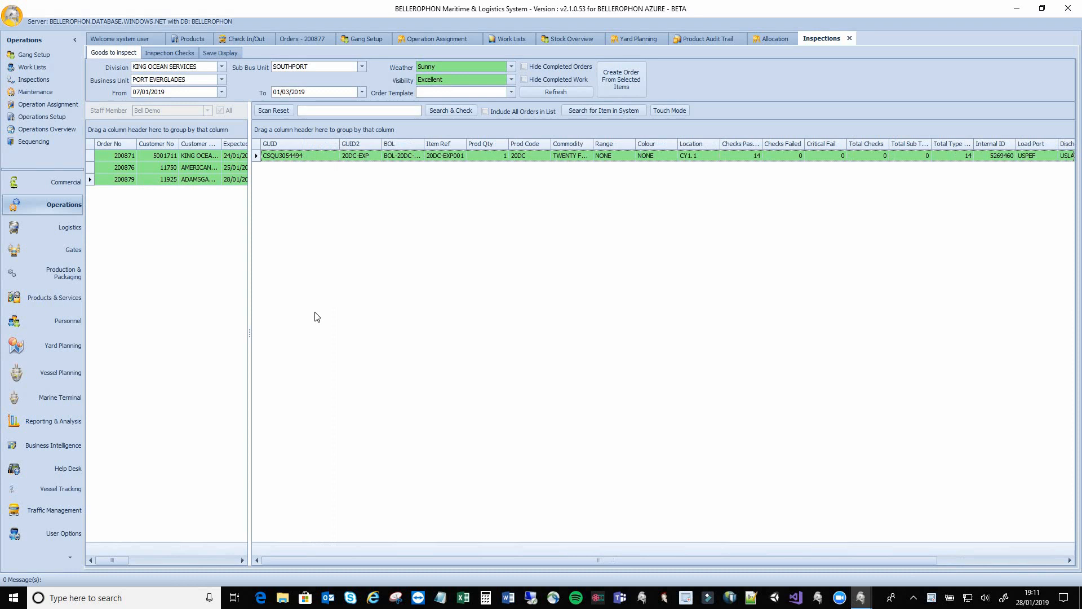
pyautogui.doubleClick(295, 156)
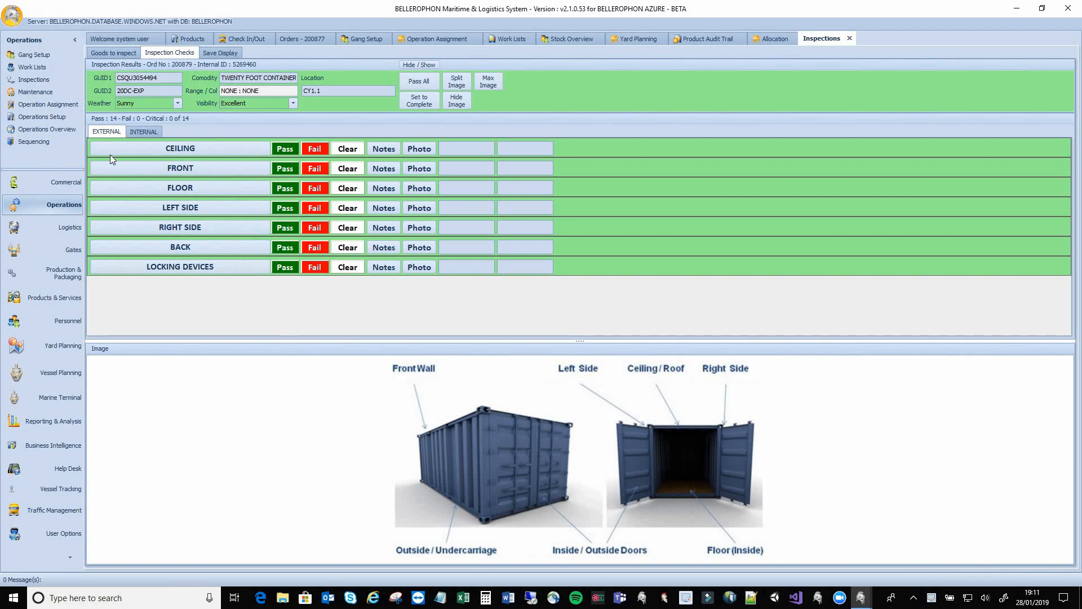
# Compare the EXTERNAL and INTERNAL check lists, then mark the internal FLOOR check as Fail
pyautogui.click(140, 133)
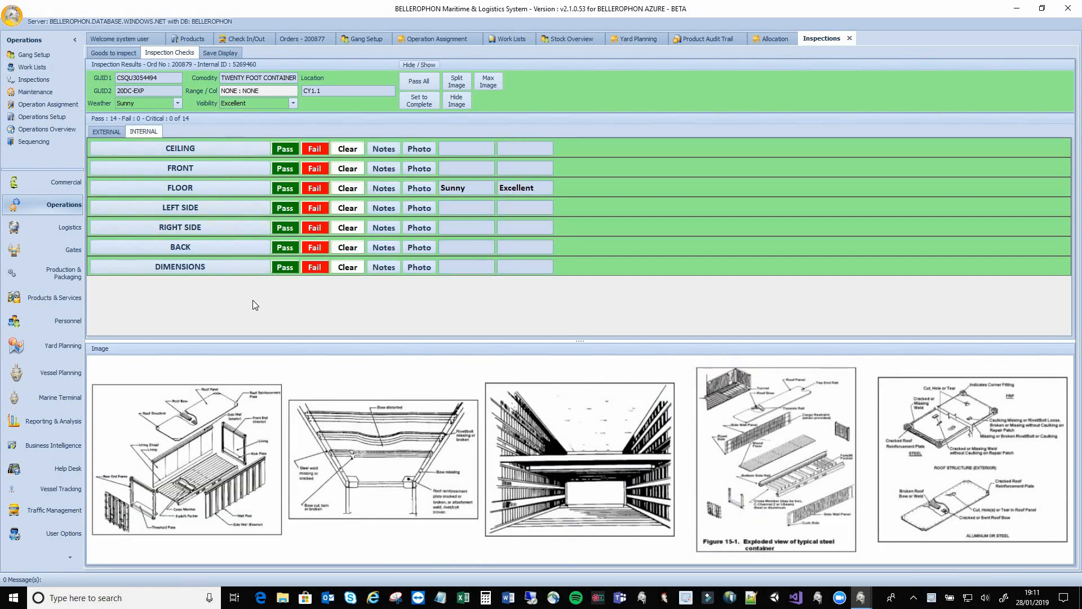
pyautogui.click(112, 134)
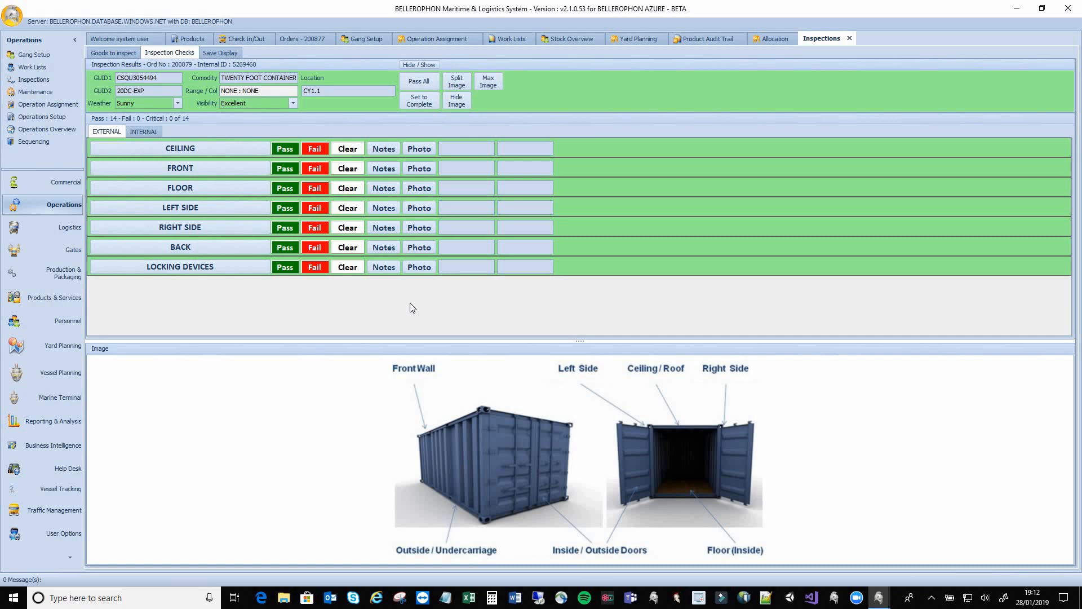
pyautogui.click(152, 134)
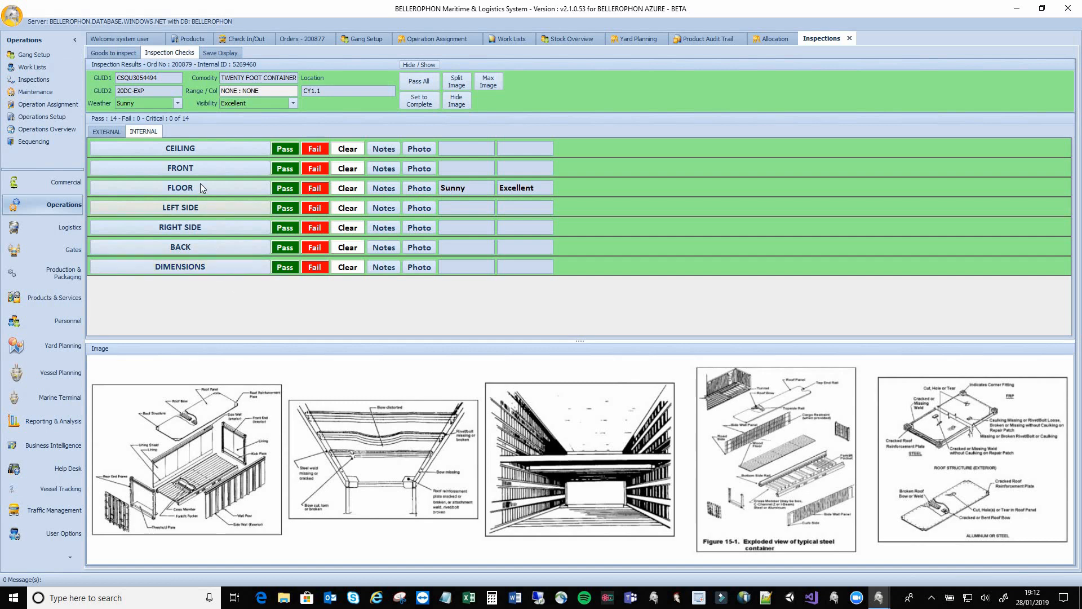
pyautogui.click(314, 189)
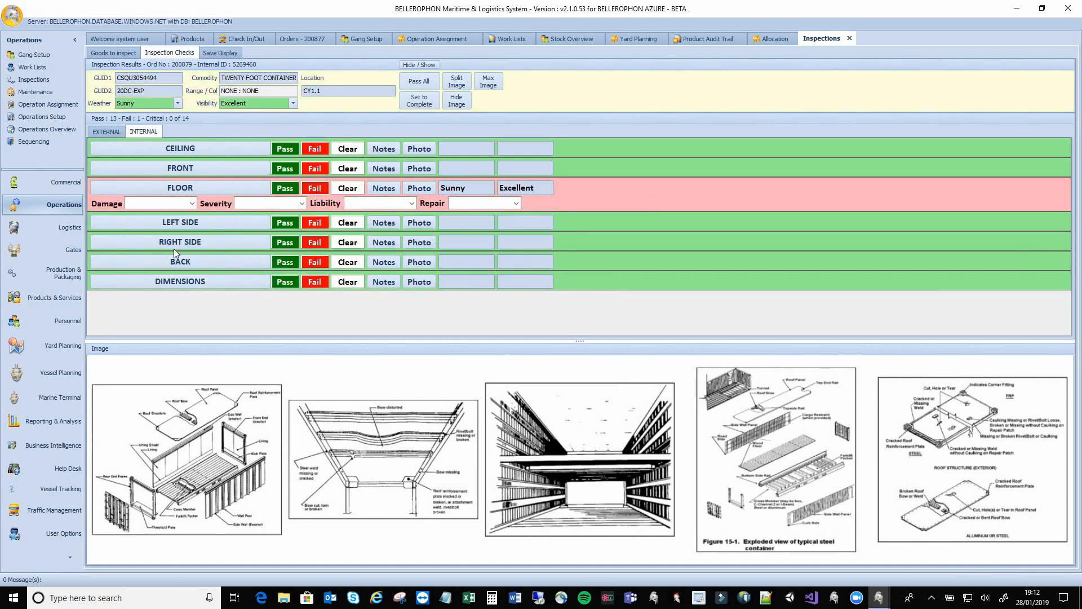
# Record the FLOOR damage as Hole, 21mm to 50mm, Shipper liable, sent to Third Party Repair
pyautogui.click(191, 203)
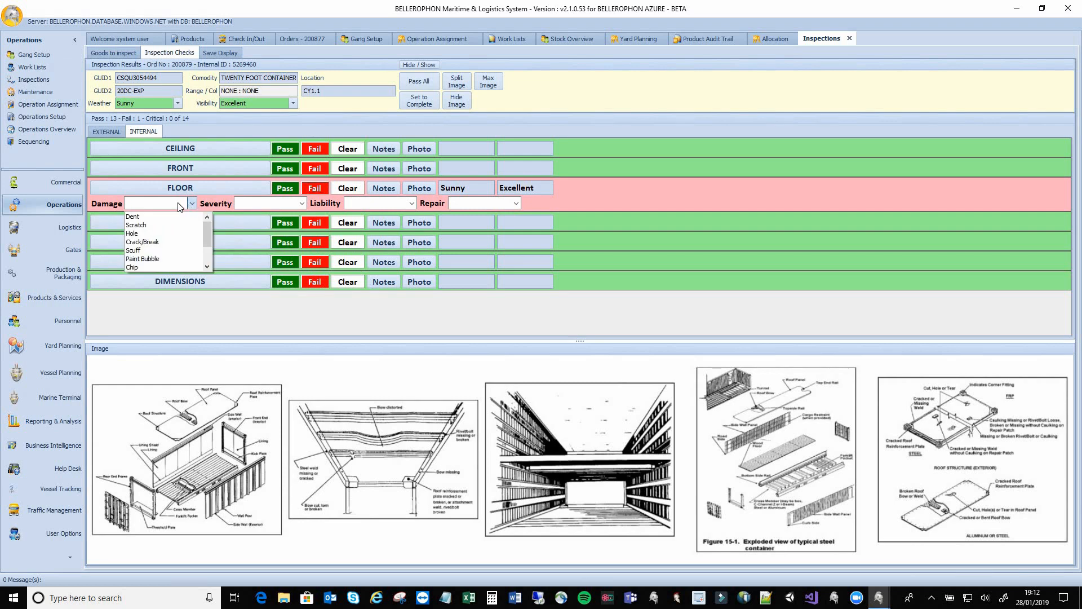
pyautogui.click(140, 234)
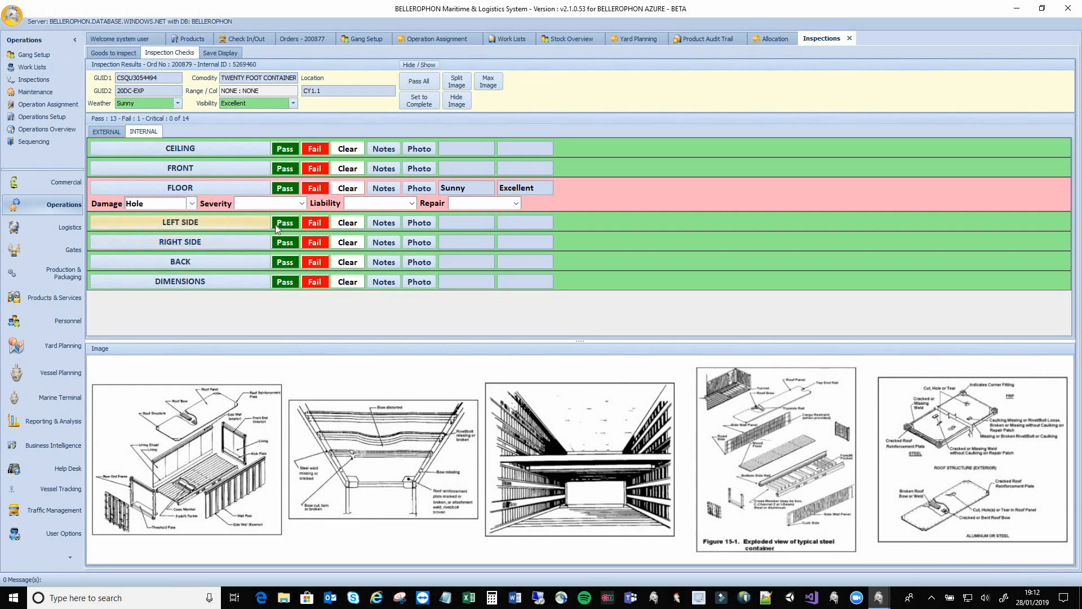
pyautogui.click(302, 204)
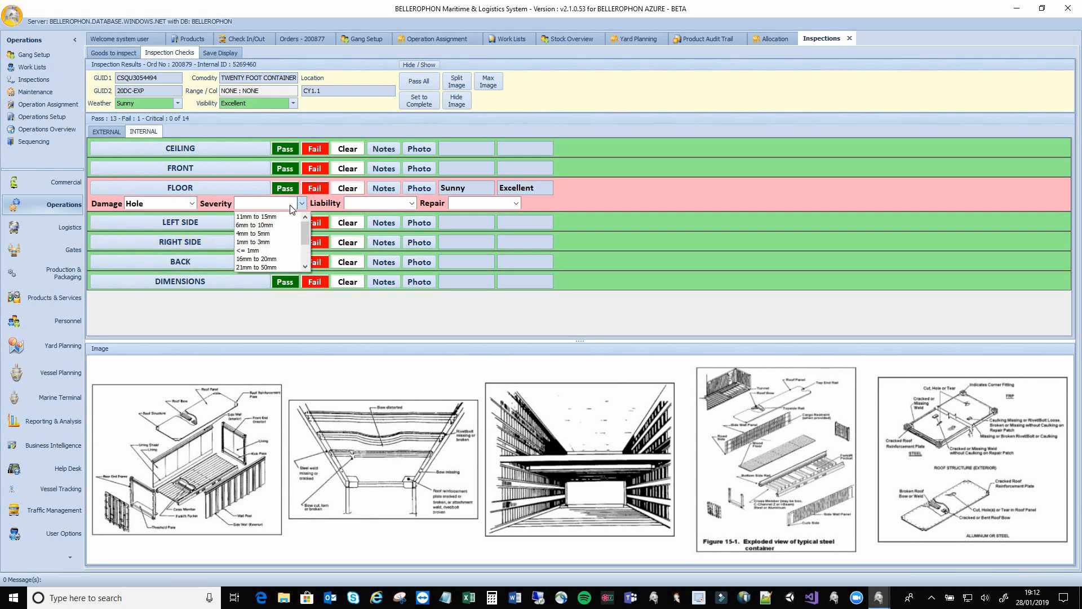
pyautogui.click(273, 267)
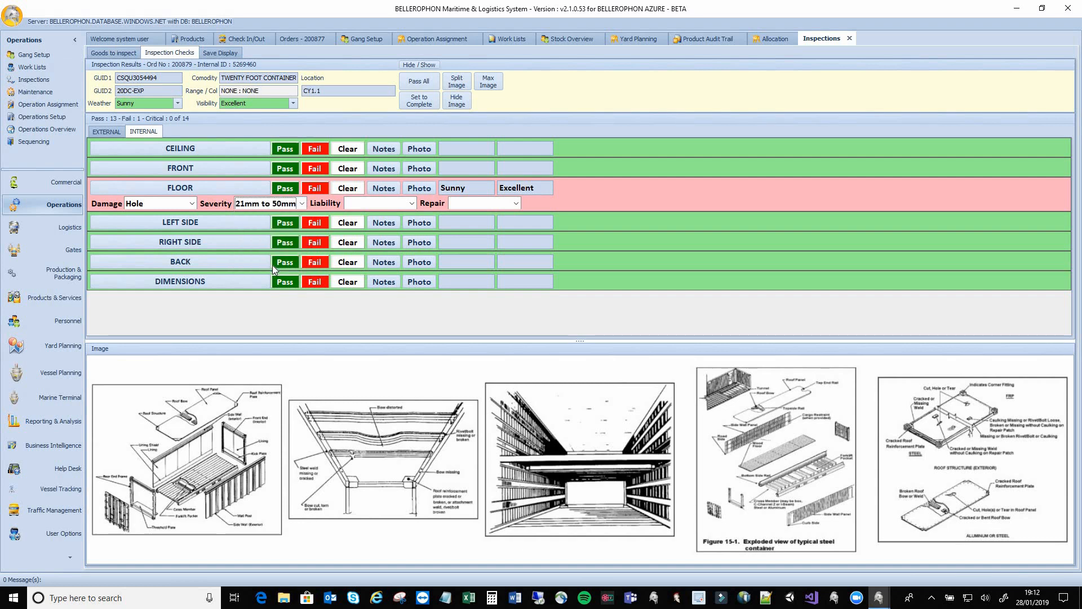
pyautogui.click(412, 204)
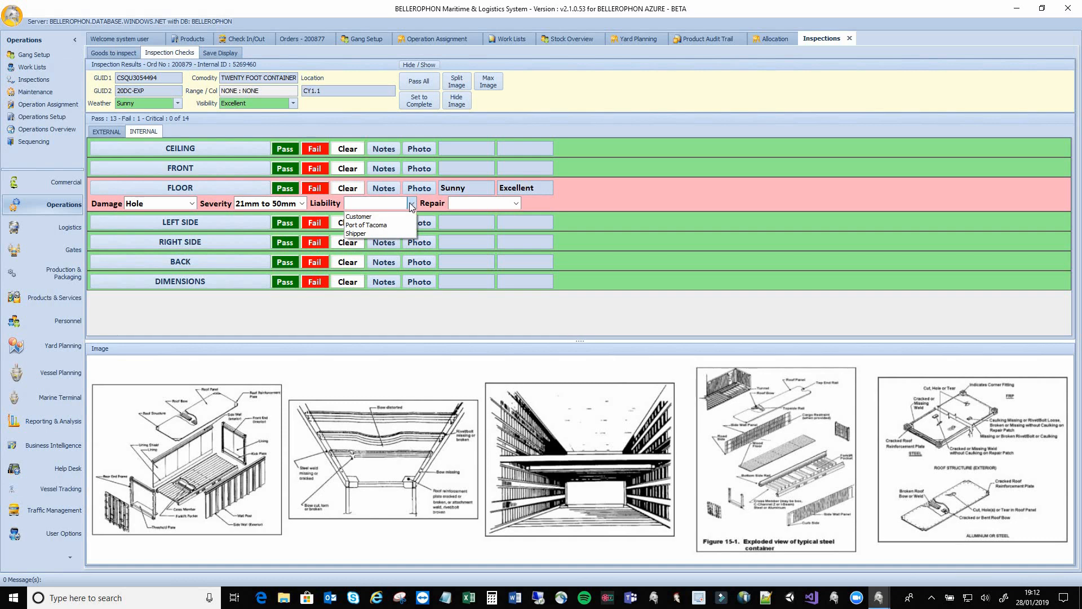
pyautogui.click(367, 233)
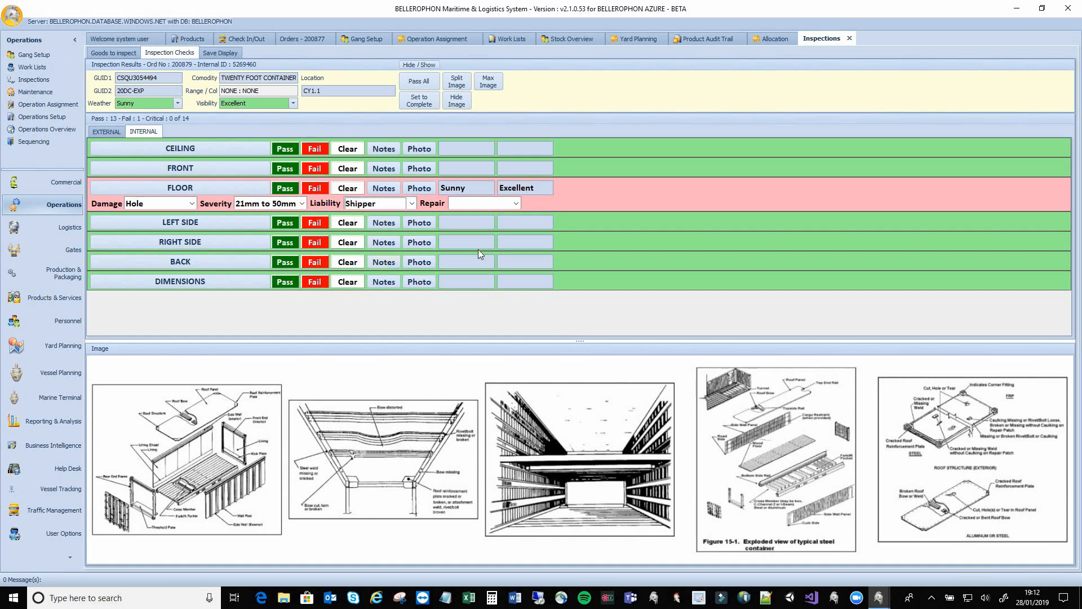
pyautogui.click(516, 203)
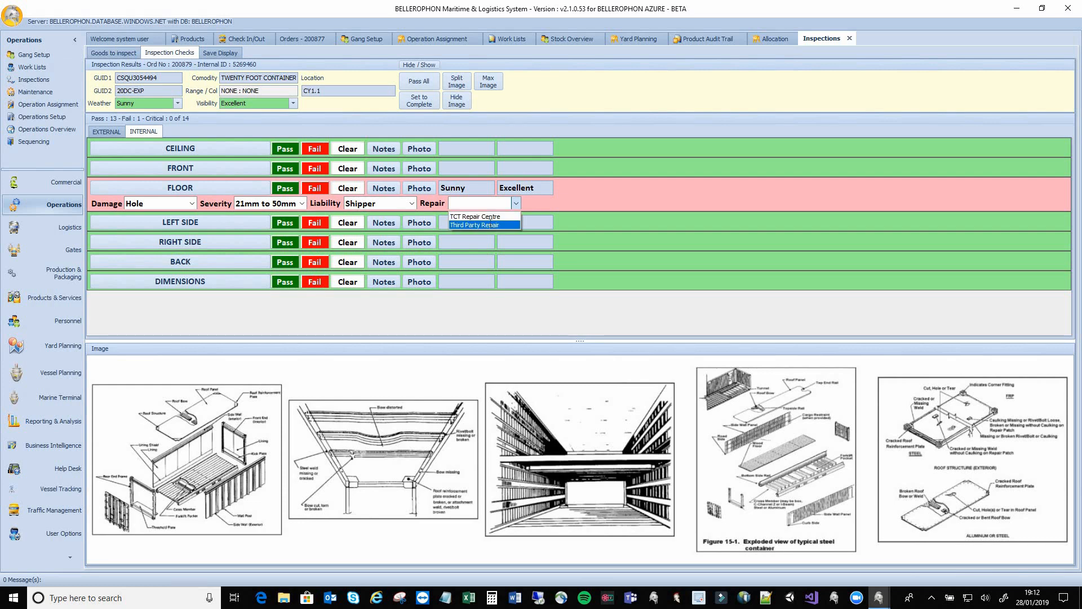
pyautogui.click(490, 225)
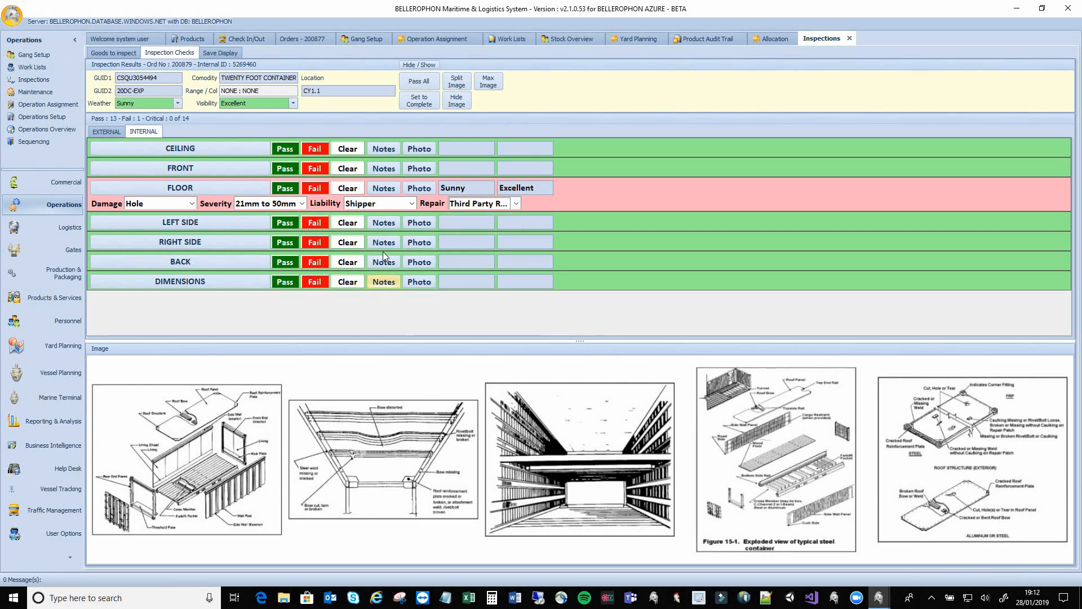
# Attach floor damange.jpg from Pictures as the FLOOR check's damage photo and save it
pyautogui.click(418, 189)
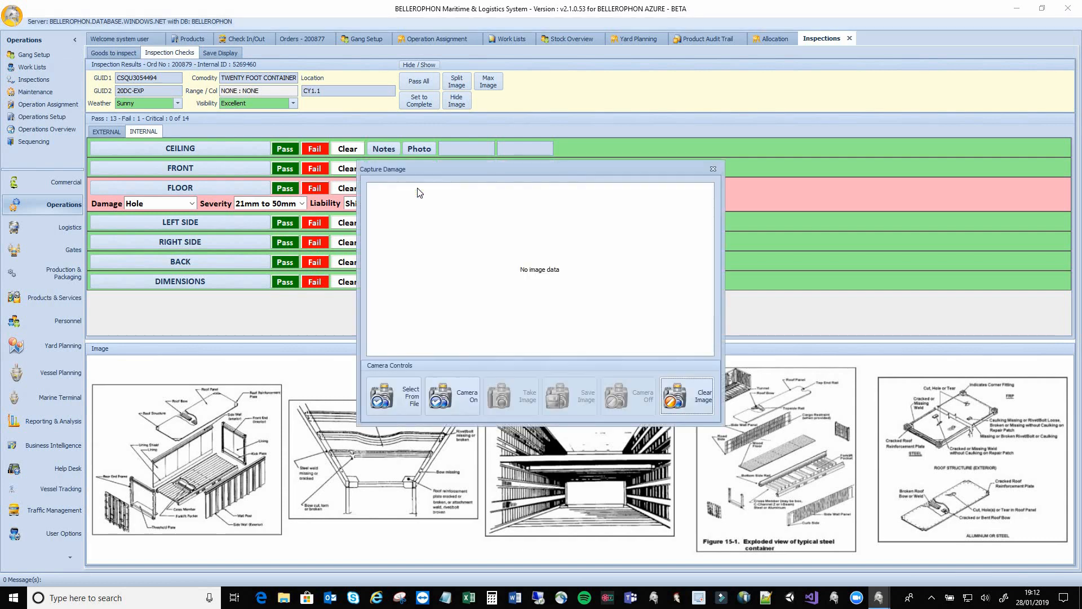
pyautogui.click(394, 405)
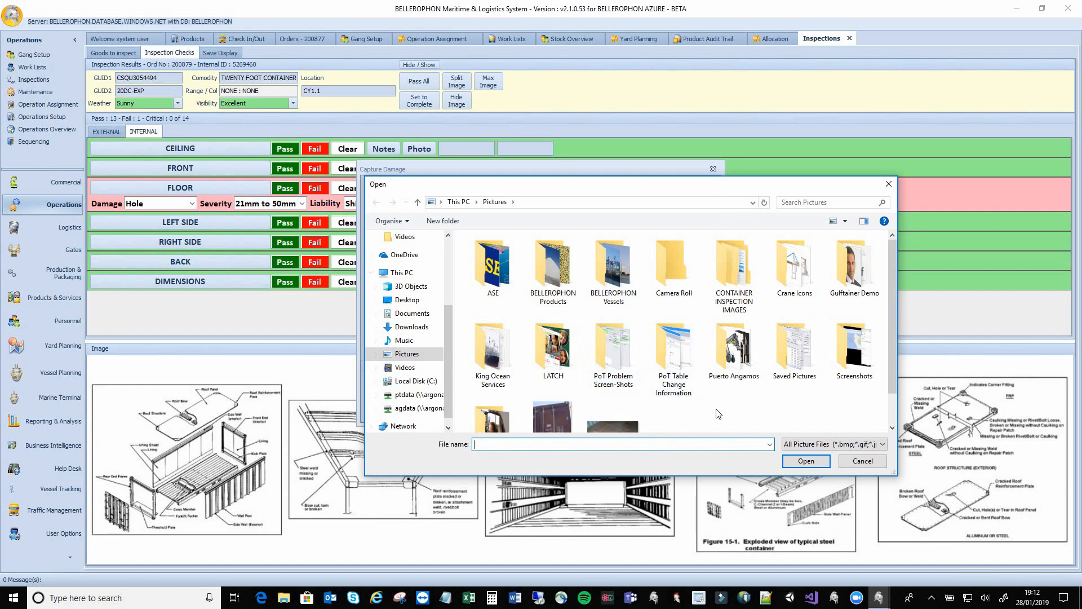
pyautogui.scroll(-1, 718, 414)
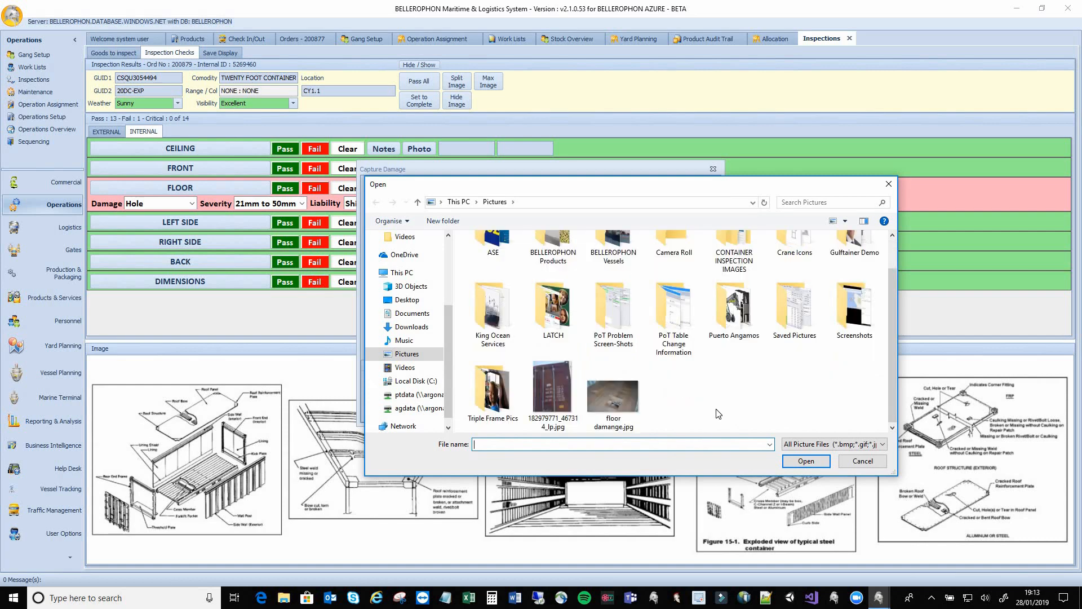
pyautogui.click(601, 397)
pyautogui.click(792, 462)
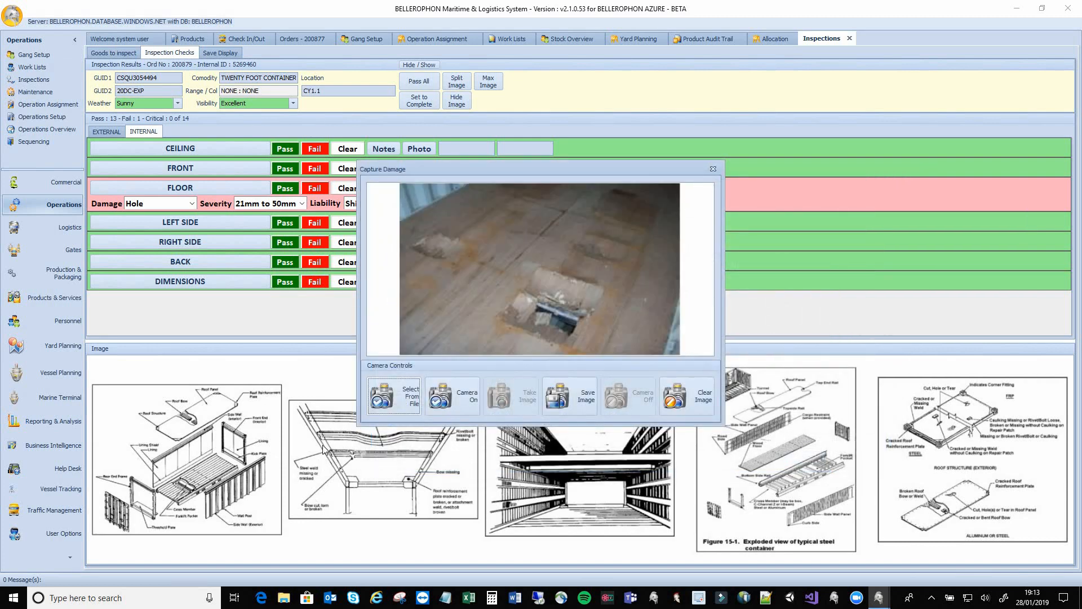
pyautogui.click(567, 401)
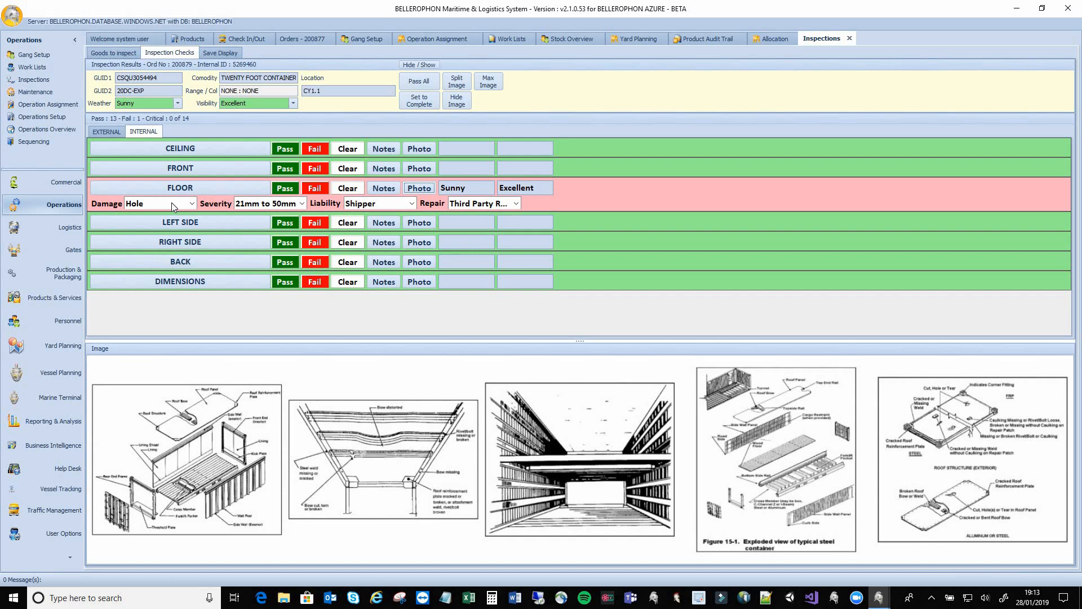
pyautogui.click(12, 11)
# View the Stock Categories table in System Options Lookup Maintenance, then return to Inspections
pyautogui.click(44, 40)
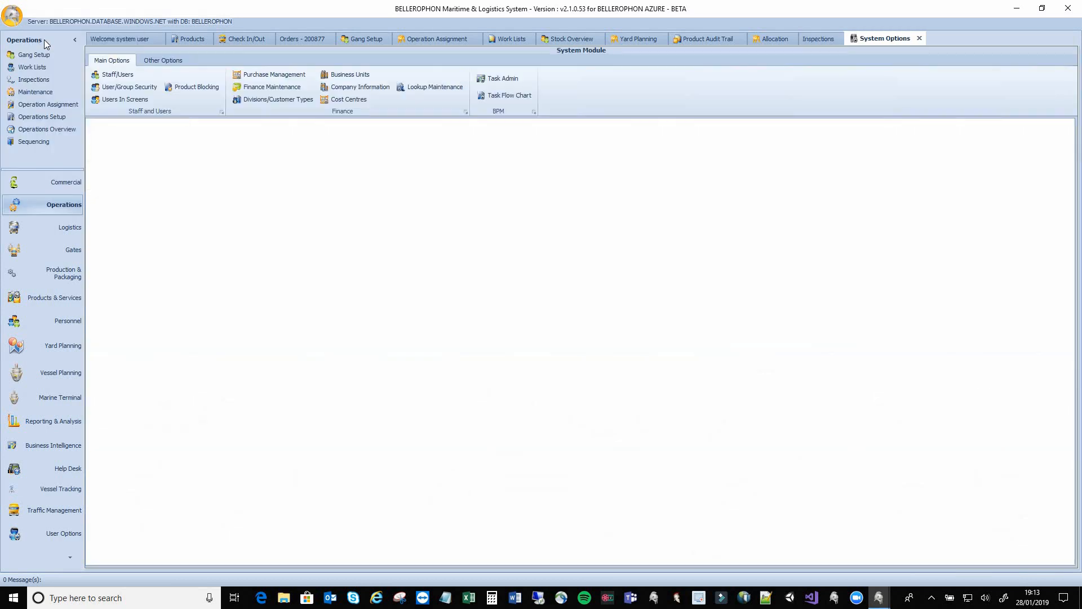
pyautogui.click(429, 86)
pyautogui.scroll(-2, 120, 320)
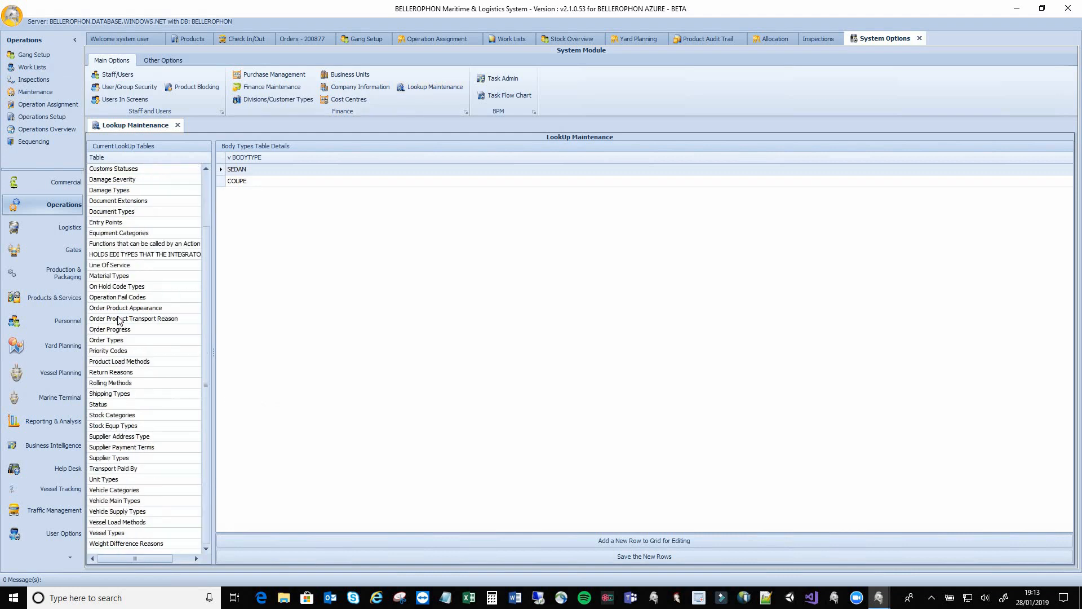
pyautogui.click(127, 416)
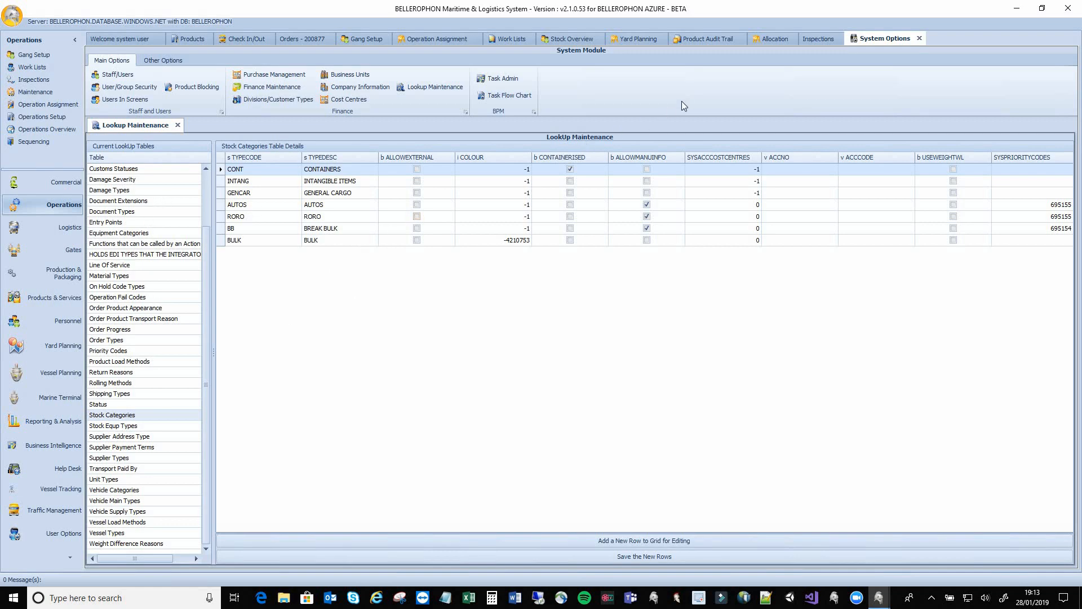
pyautogui.click(815, 39)
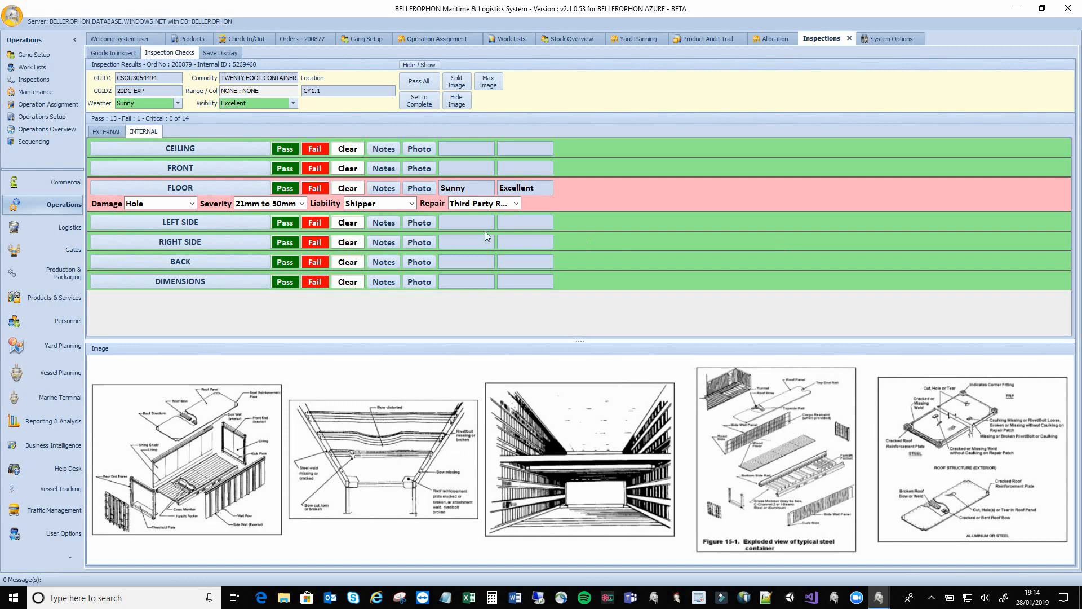
# Save the note 'Gneneral Notes' against the FLOOR check
pyautogui.click(385, 193)
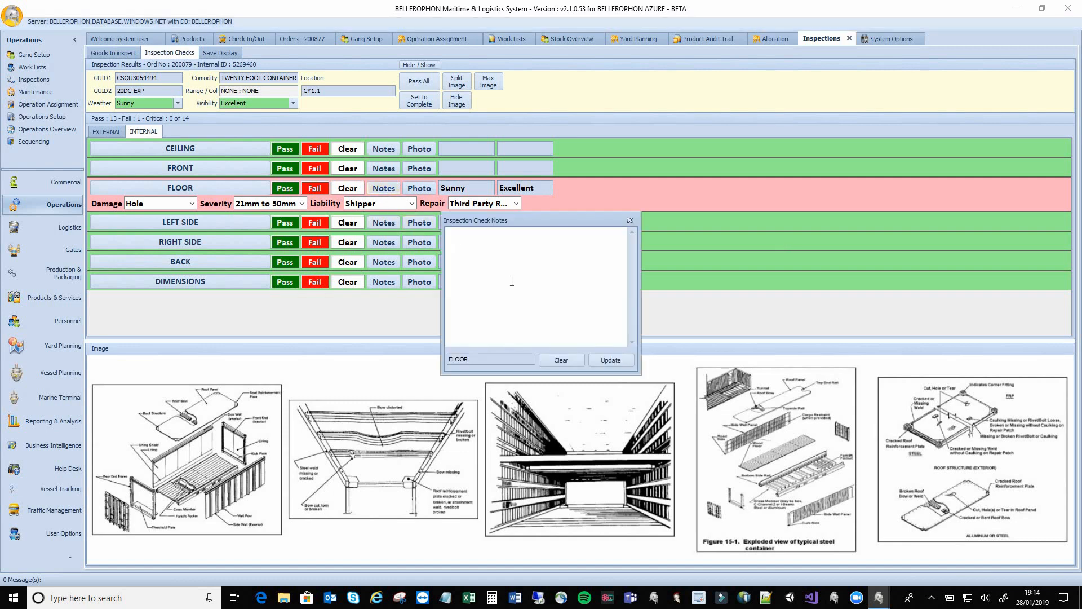
pyautogui.write('Gn')
pyautogui.write('eneral Notes')
pyautogui.click(610, 360)
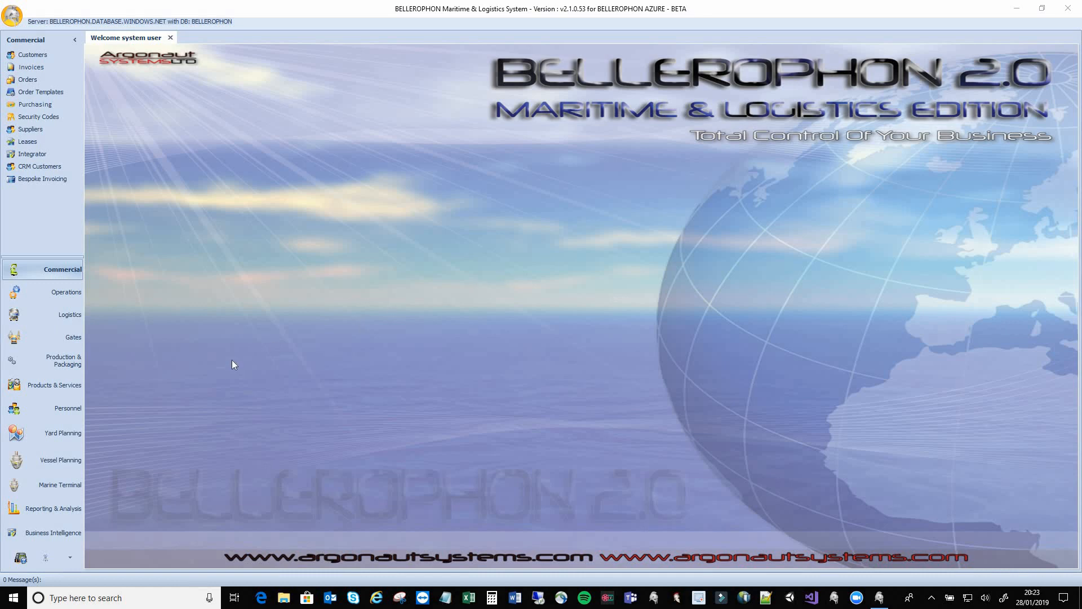
# Open Vessel & Call Maintenance under Marine Terminal
pyautogui.click(74, 480)
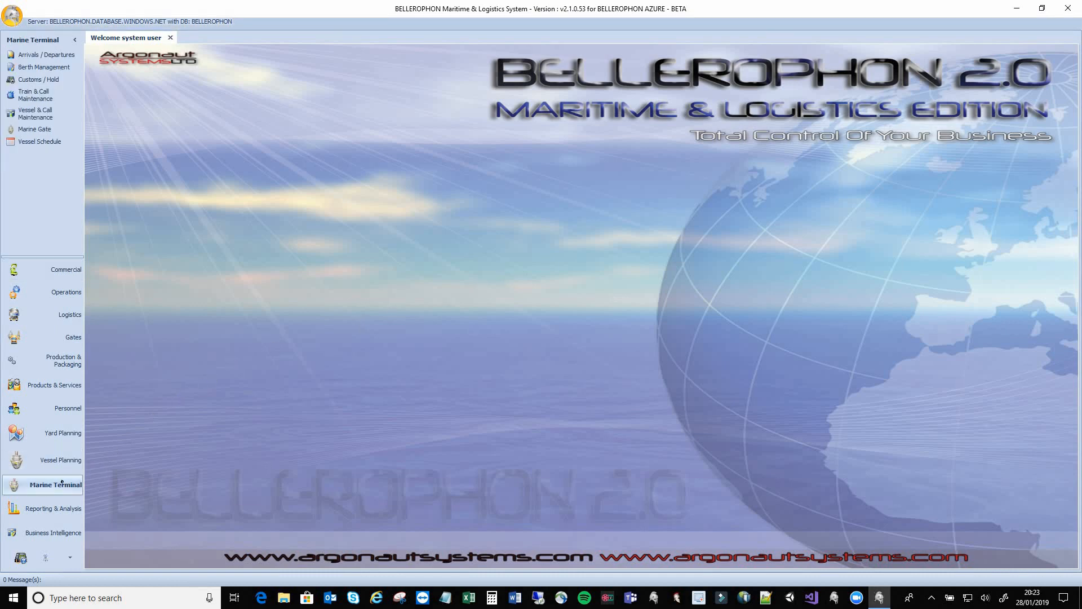
pyautogui.click(39, 110)
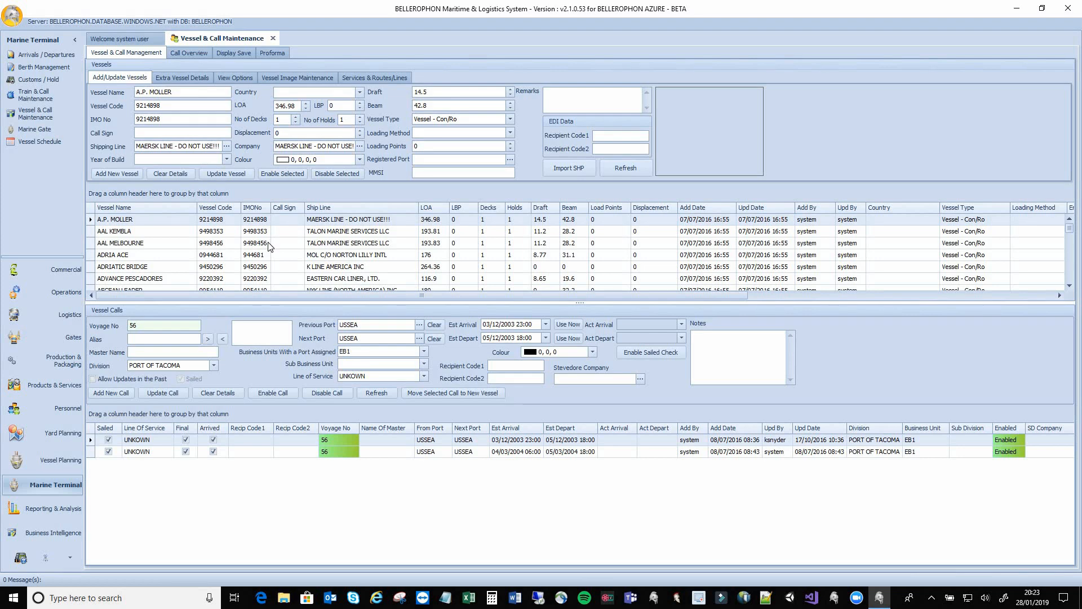
# Filter the vessel list to BELLEROPHON, load its voyages 188–190, then clear the filter
pyautogui.click(193, 208)
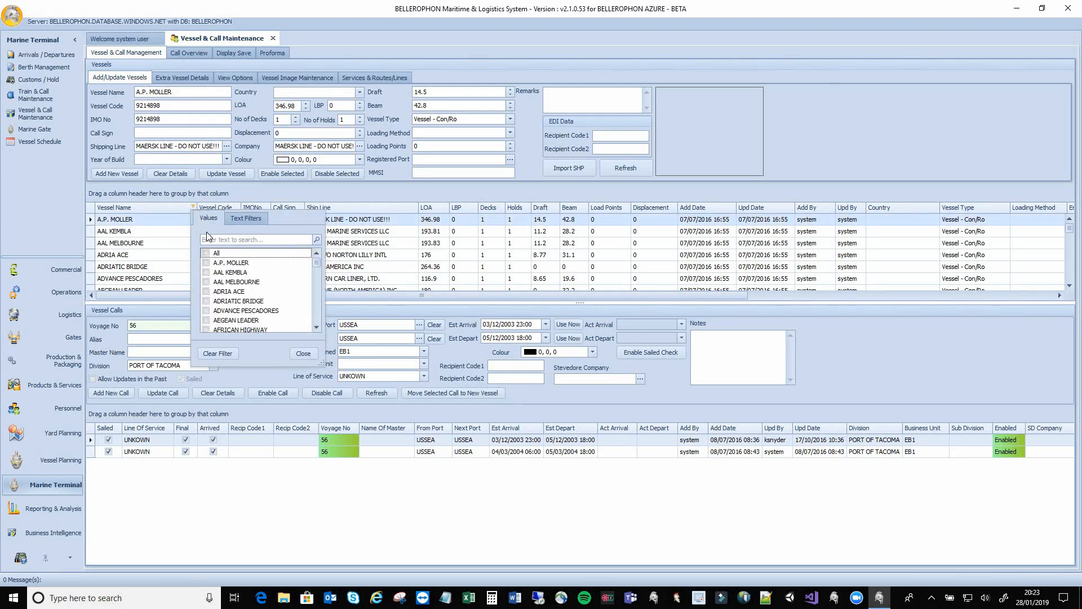
pyautogui.click(208, 239)
pyautogui.write('beller')
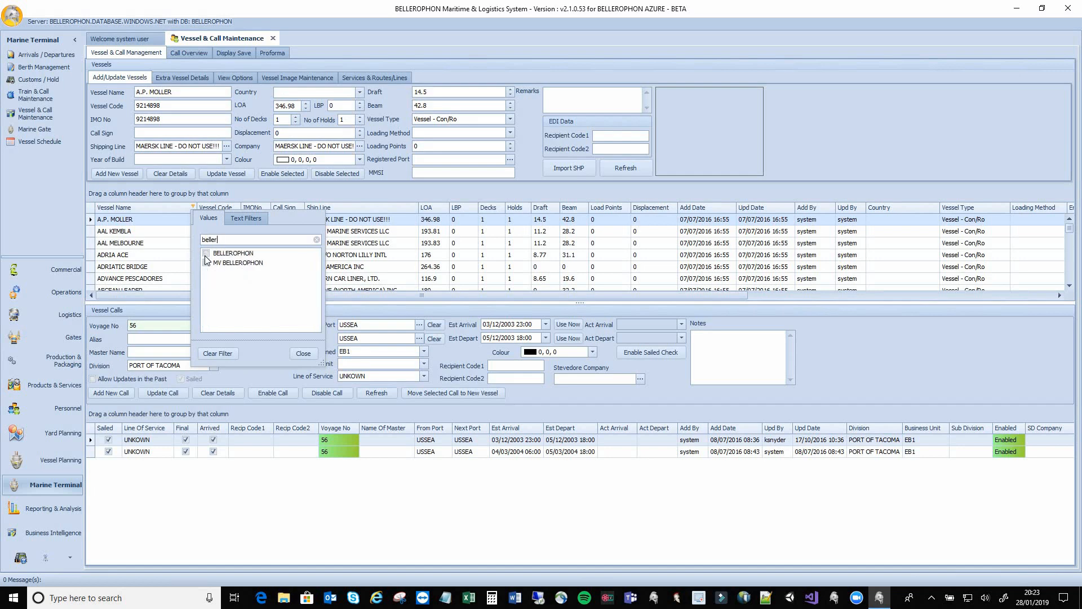
pyautogui.click(206, 253)
pyautogui.click(303, 354)
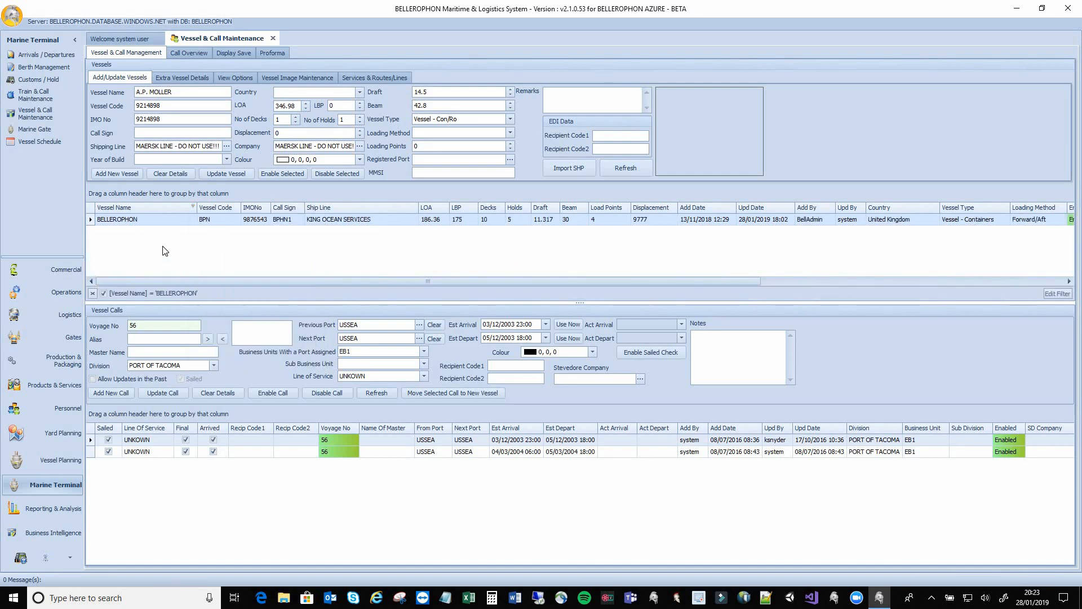
pyautogui.click(155, 220)
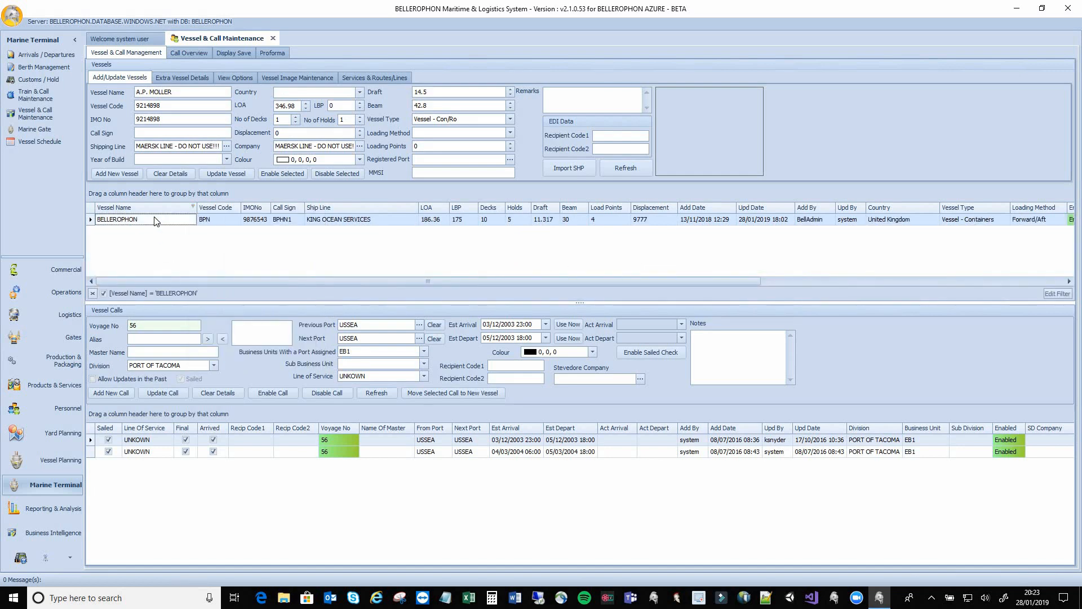
pyautogui.click(92, 294)
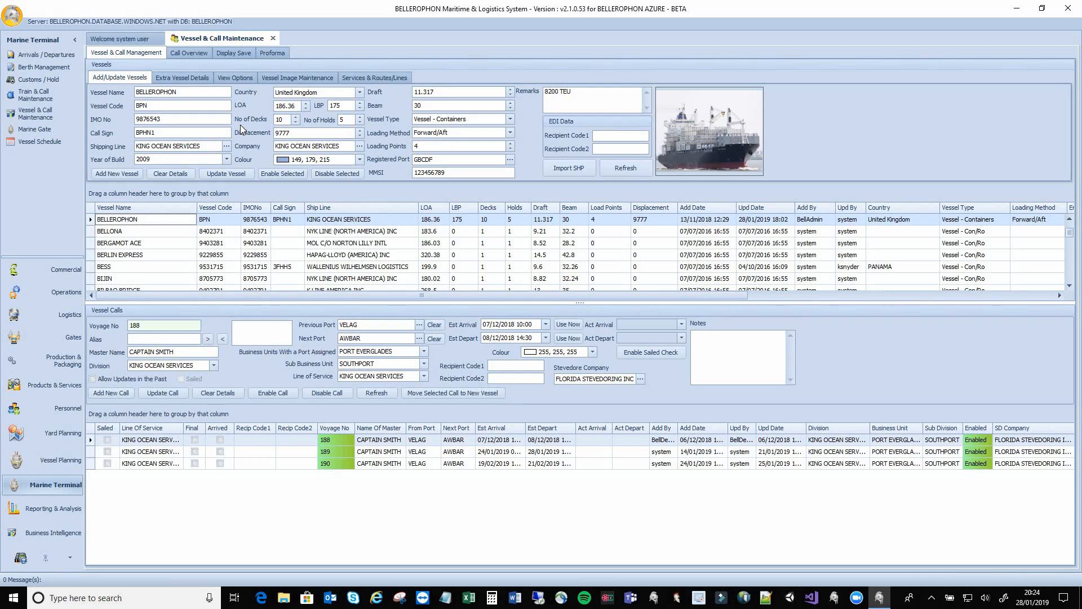
# Browse BELLEROPHON's Extra Details, View Options, Image Maintenance and Services & Routes tabs, then select call 189
pyautogui.click(182, 77)
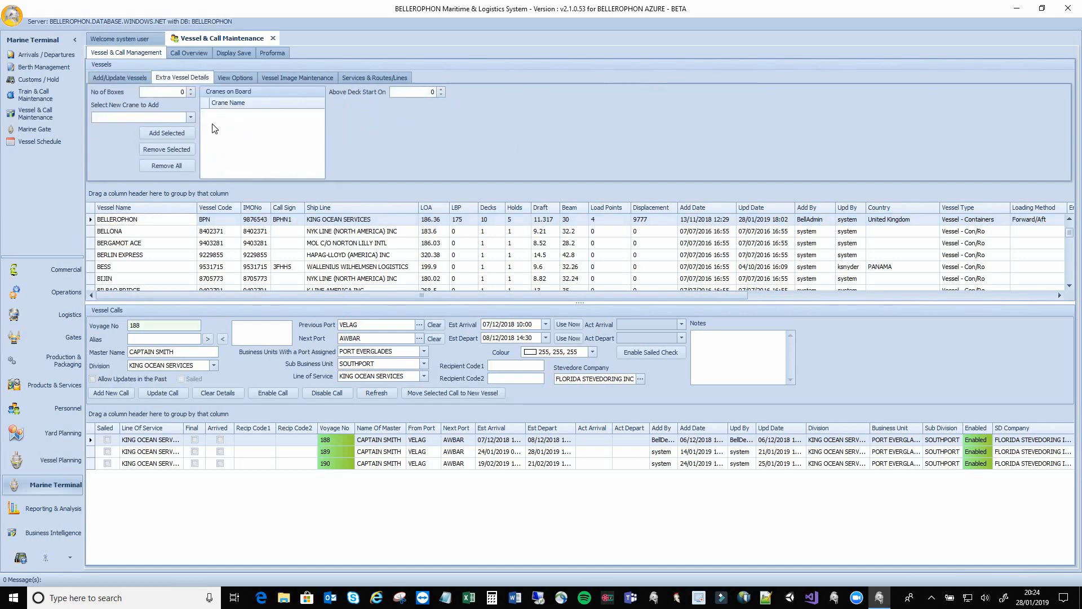
pyautogui.click(228, 77)
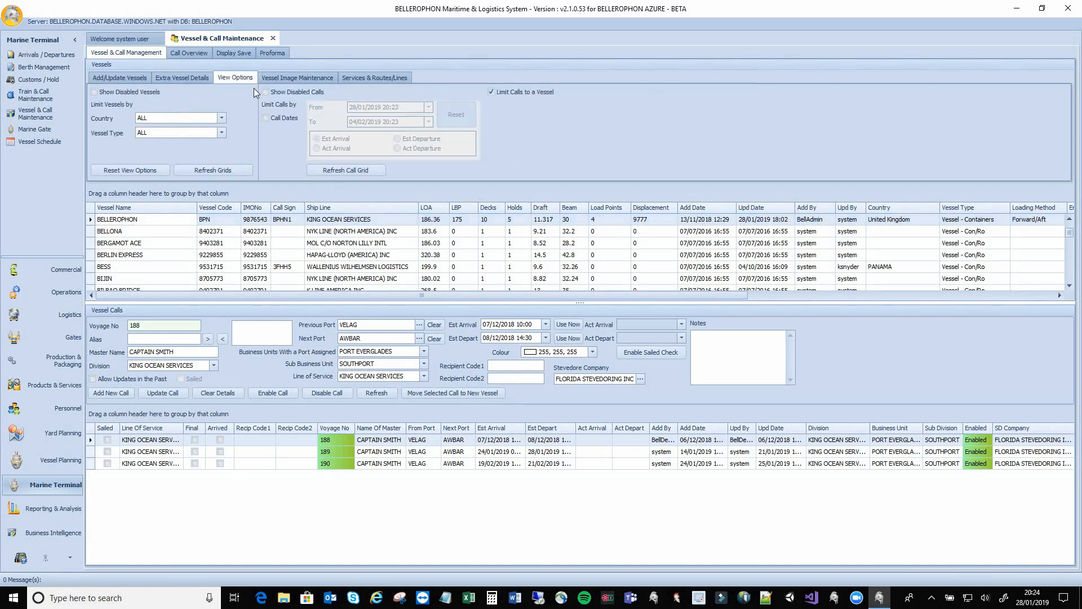
pyautogui.click(283, 79)
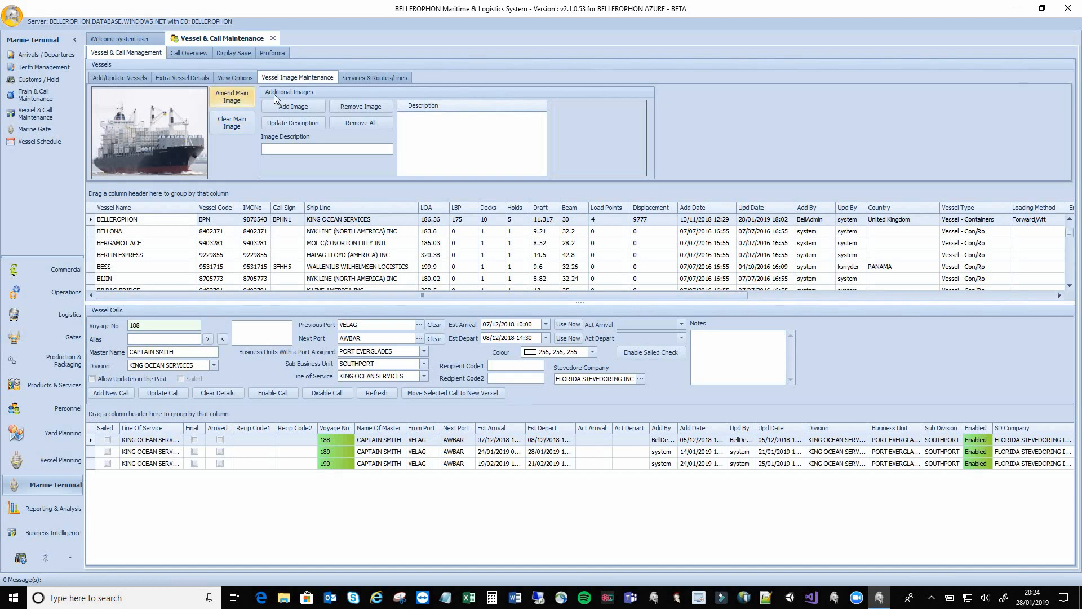
pyautogui.click(403, 79)
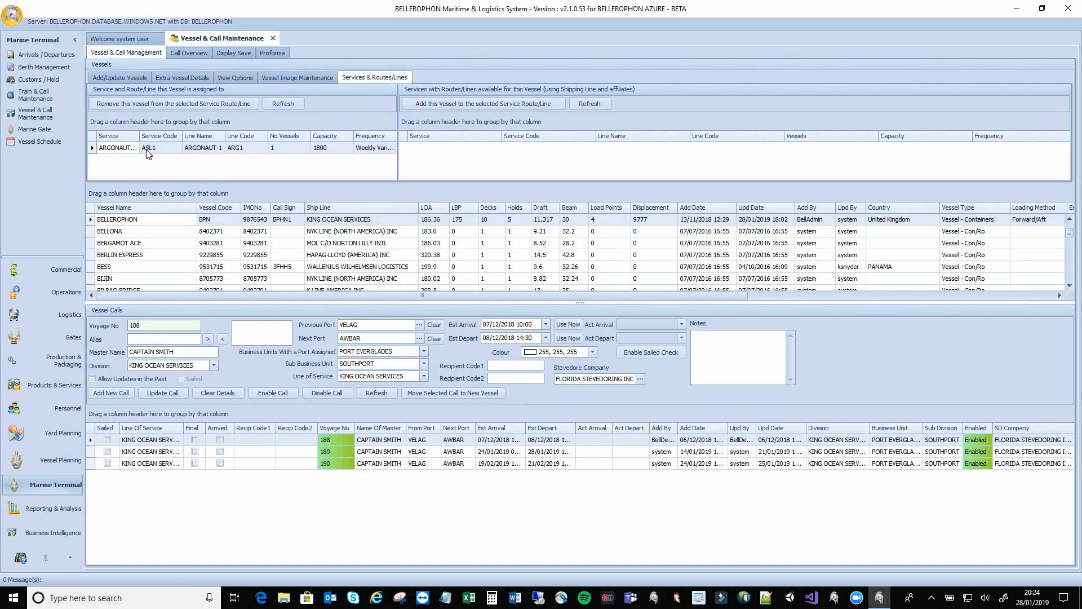
pyautogui.click(129, 79)
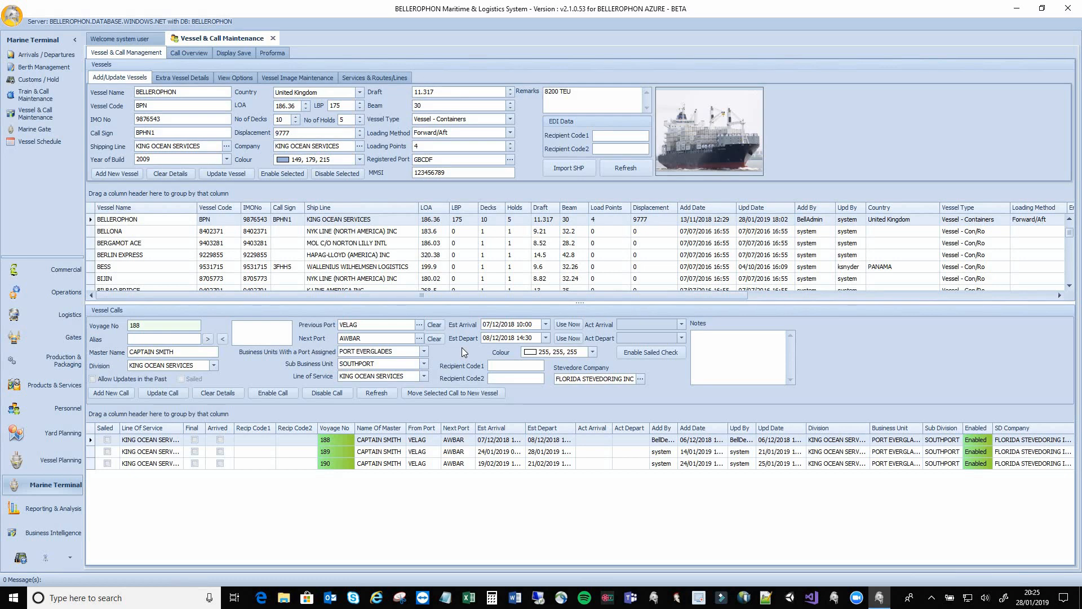
pyautogui.click(162, 452)
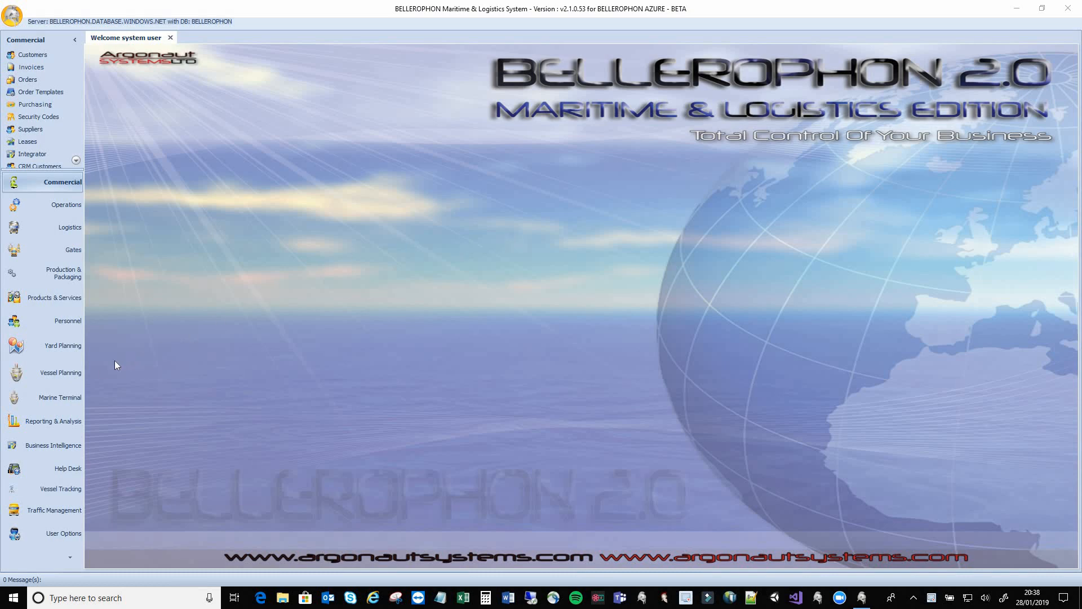
# Switch to Vessel Planning, enlarge its function list, and open Container Planning
pyautogui.click(57, 372)
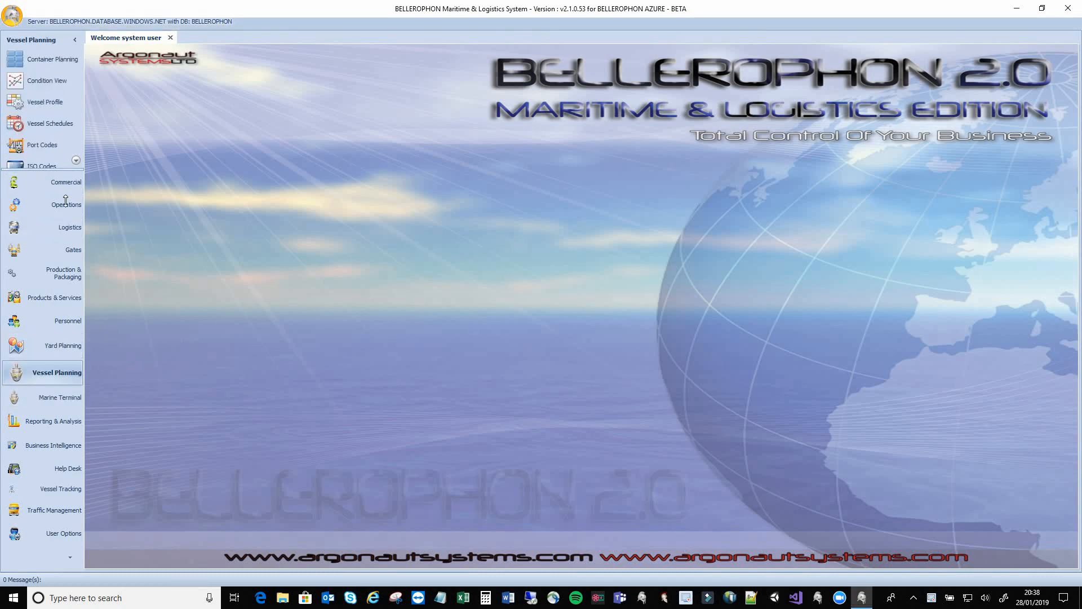
pyautogui.moveTo(65, 200); pyautogui.dragTo(65, 259)
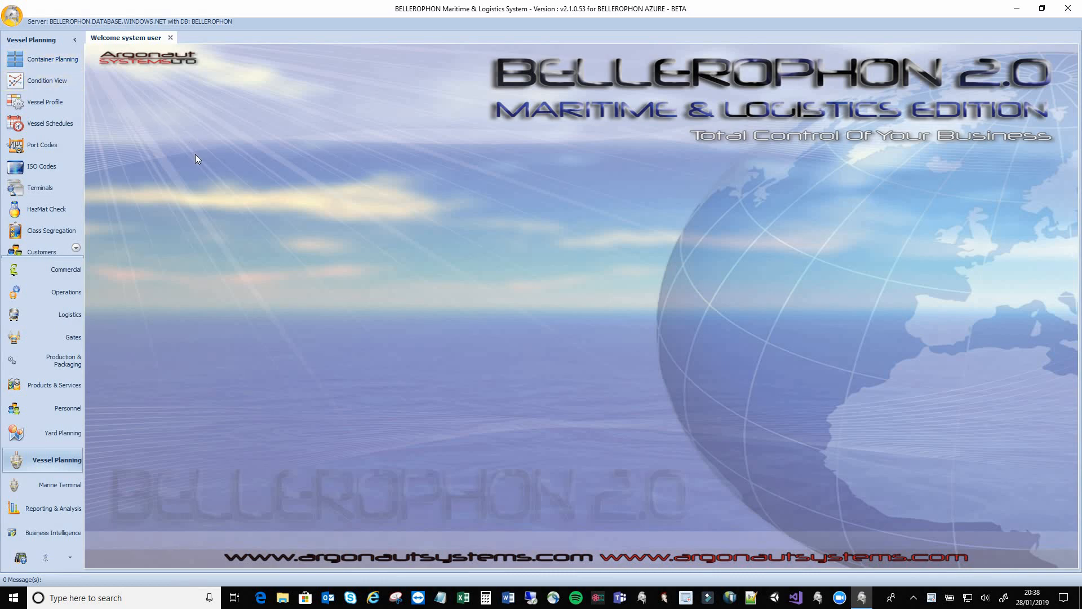
pyautogui.click(54, 59)
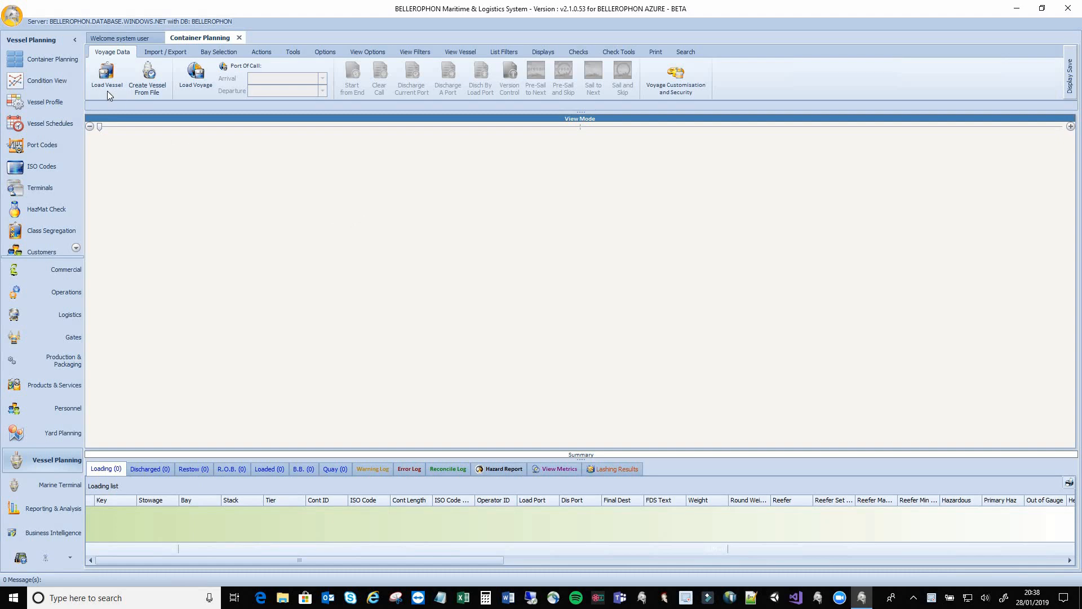
# Load vessel BELLEROPHON into Container Planning from the name-sorted vessel list
pyautogui.click(107, 88)
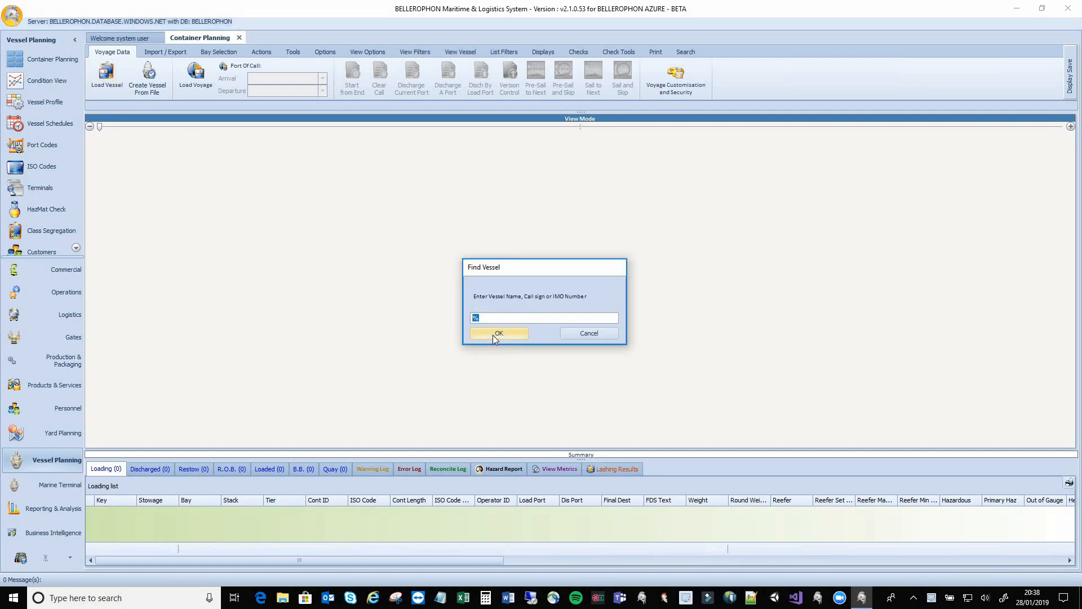
pyautogui.click(493, 333)
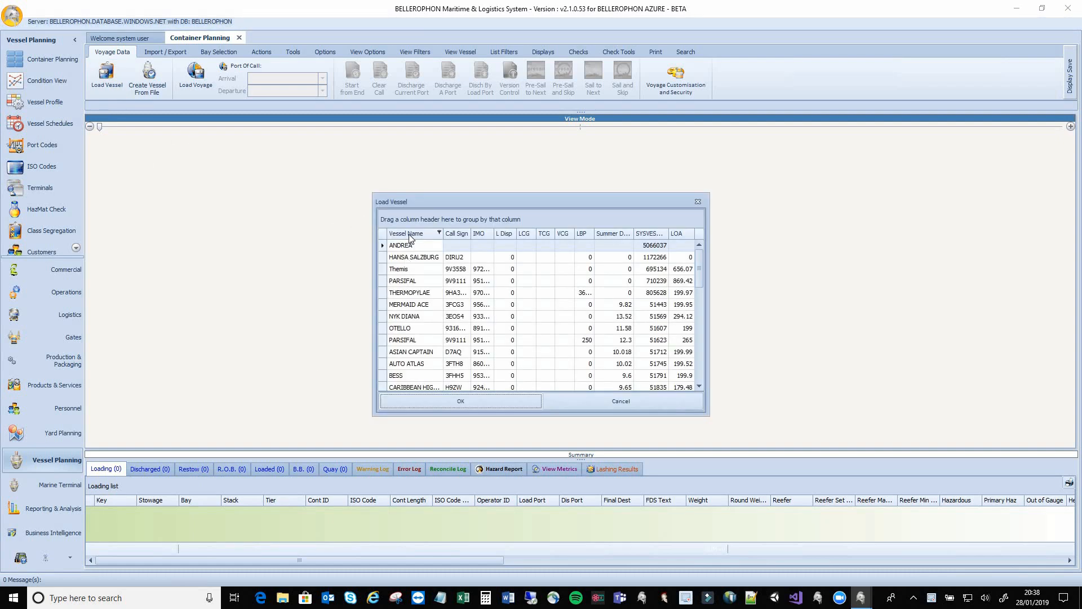
pyautogui.click(408, 233)
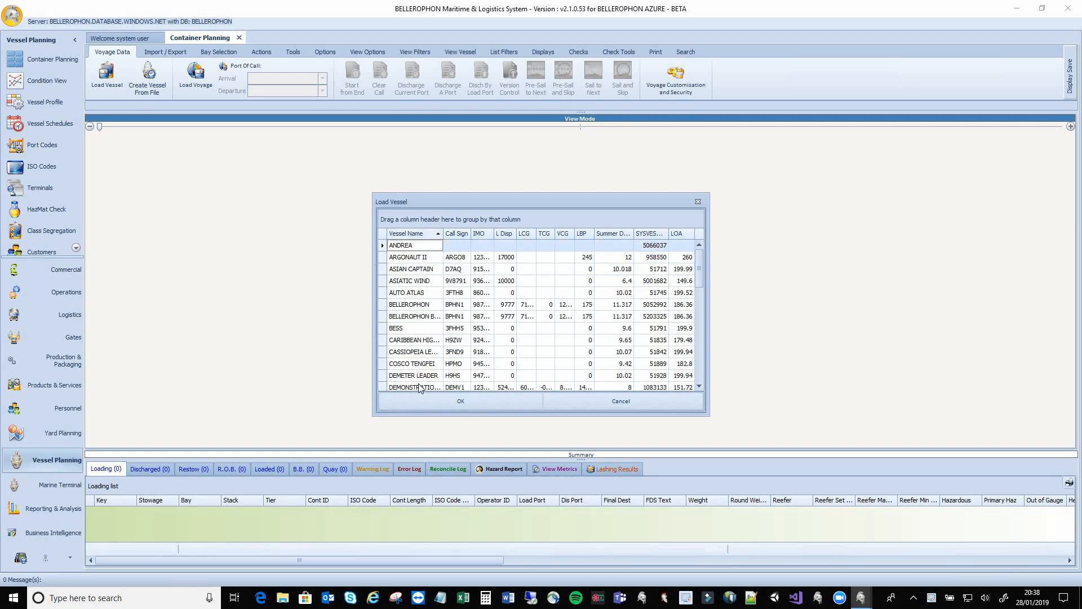
pyautogui.click(424, 309)
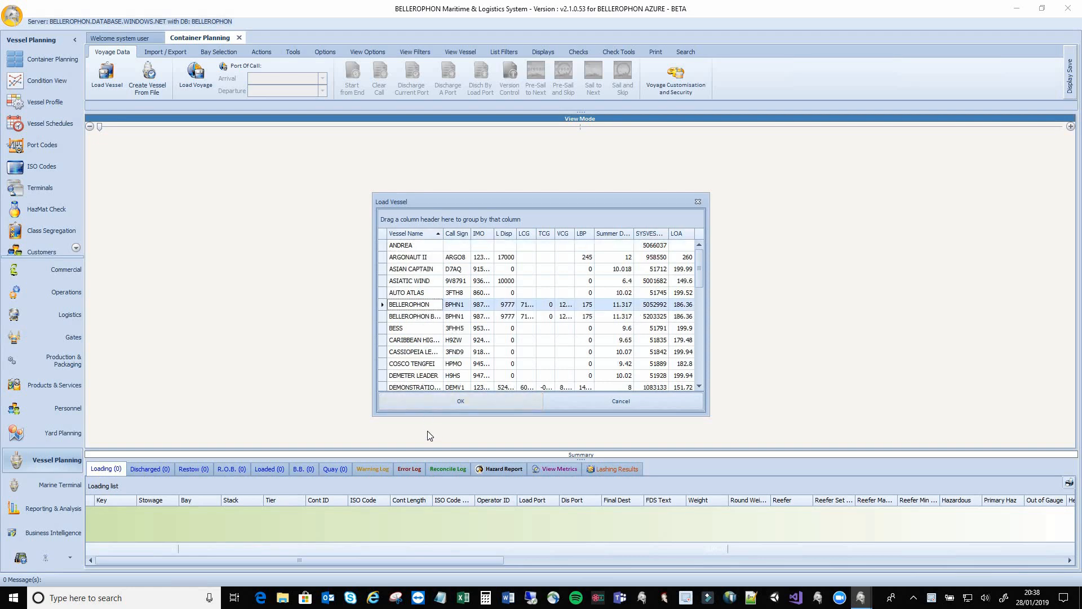
pyautogui.click(431, 403)
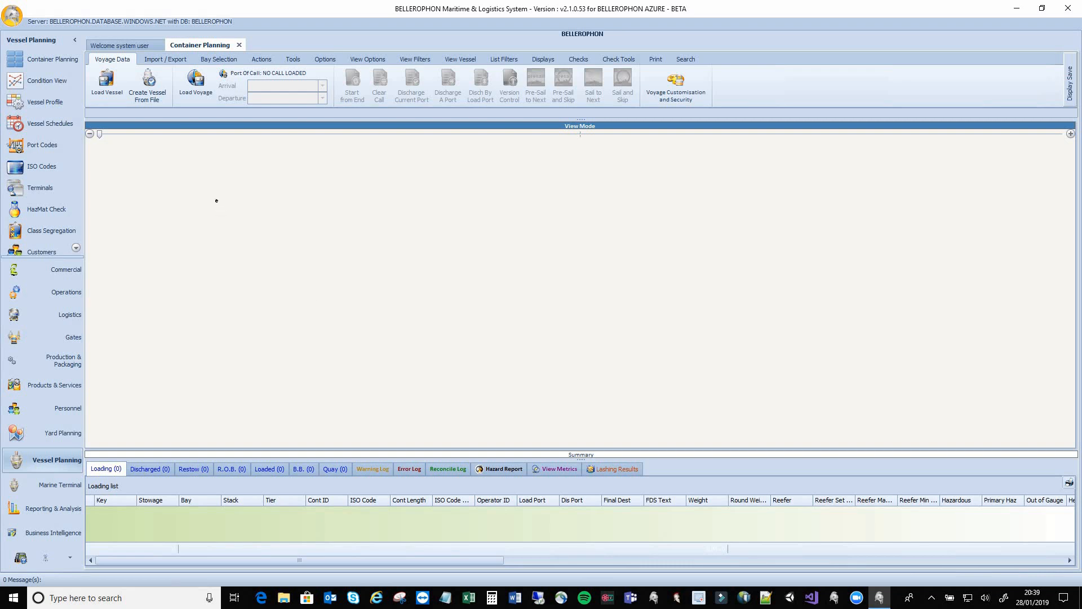
# Load voyage 189, declining to load its first call
pyautogui.click(195, 82)
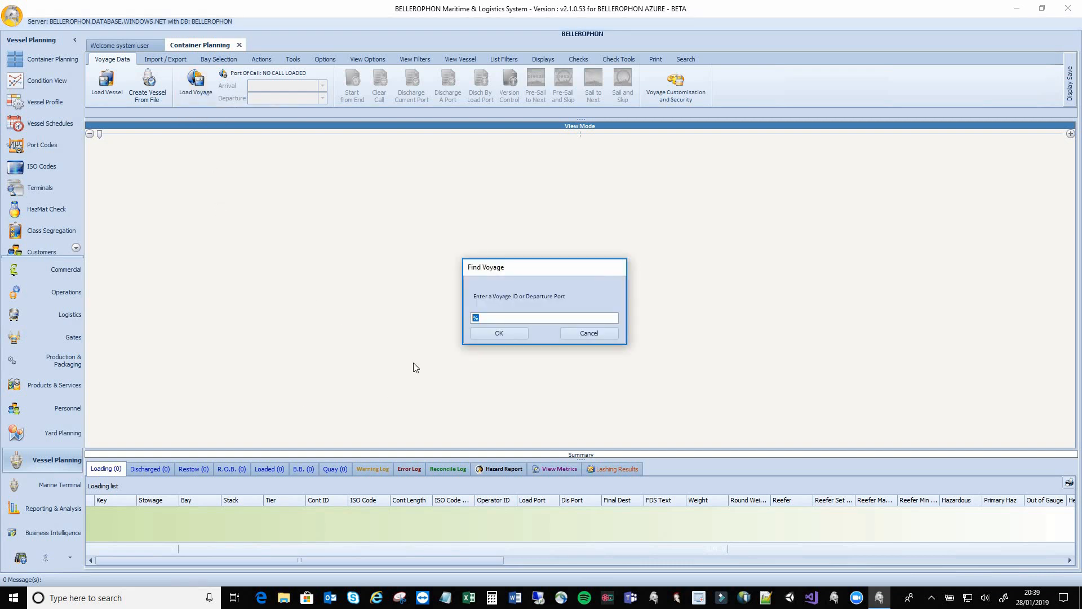
pyautogui.click(487, 333)
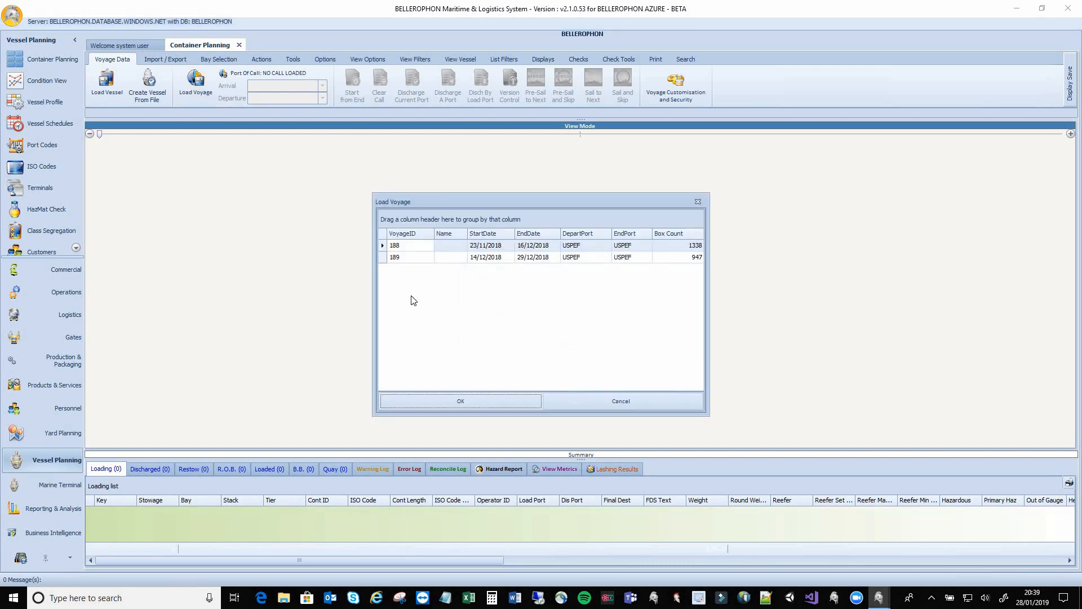
pyautogui.click(406, 258)
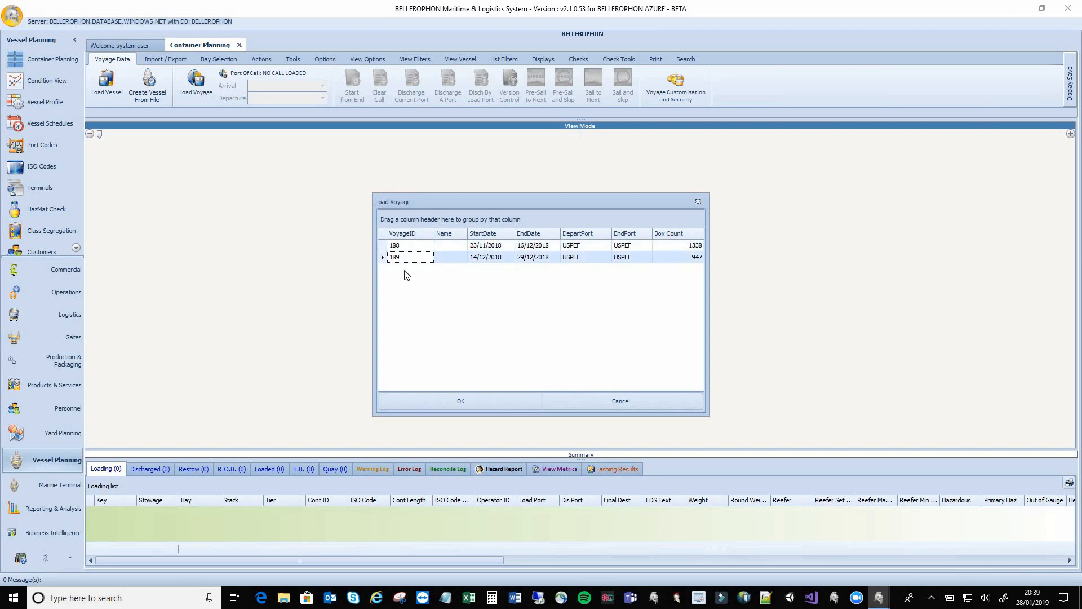
pyautogui.click(448, 405)
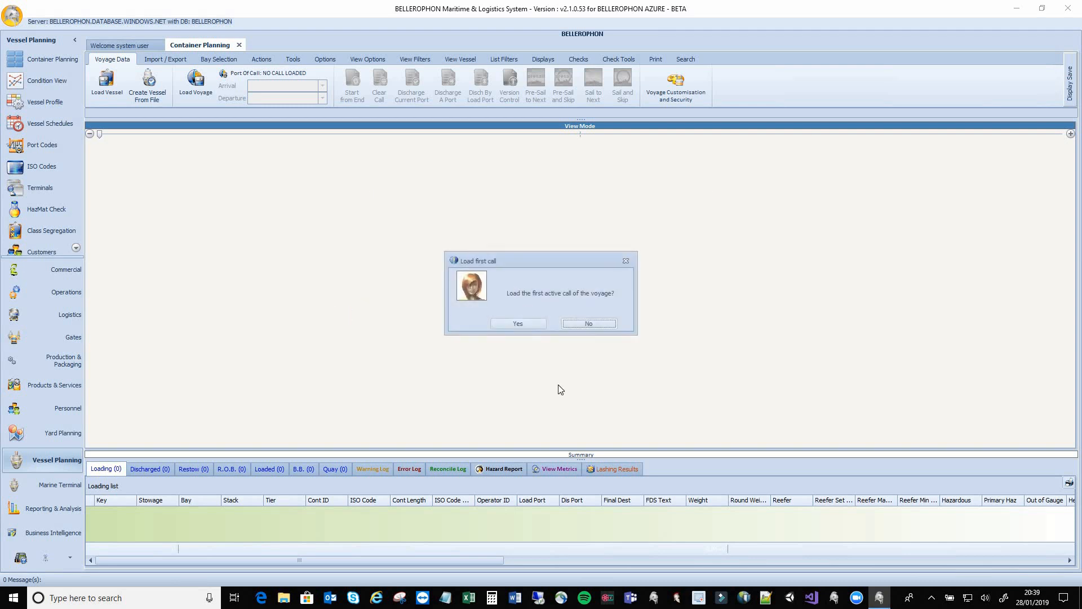
pyautogui.click(587, 326)
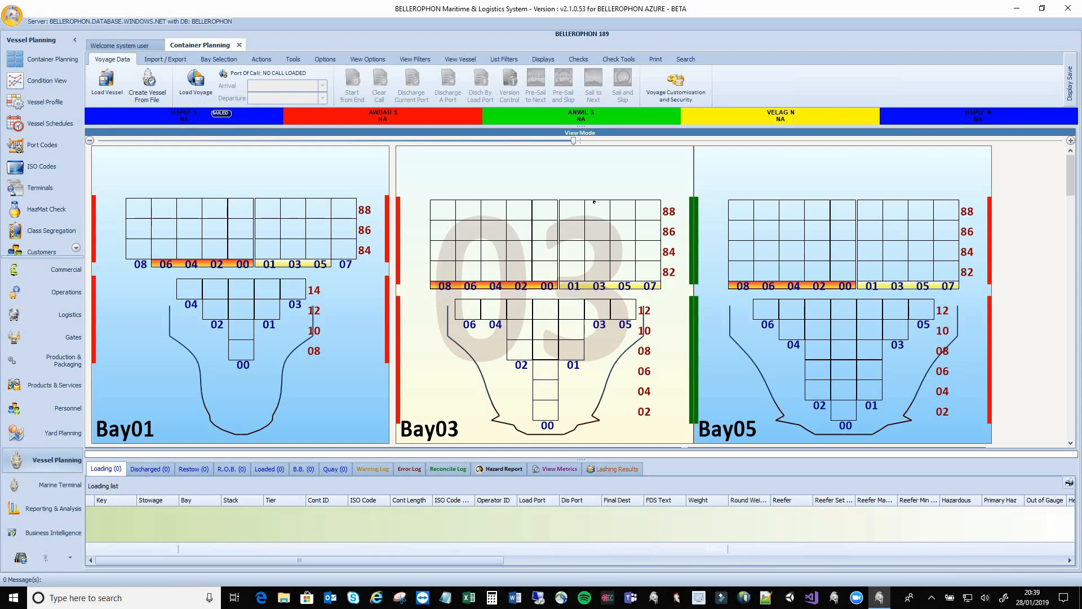
# Shrink the bay panels with the View Mode slider, scroll through the bays, and return to Bay01
pyautogui.moveTo(574, 145); pyautogui.dragTo(682, 140)
pyautogui.moveTo(772, 139); pyautogui.dragTo(249, 141)
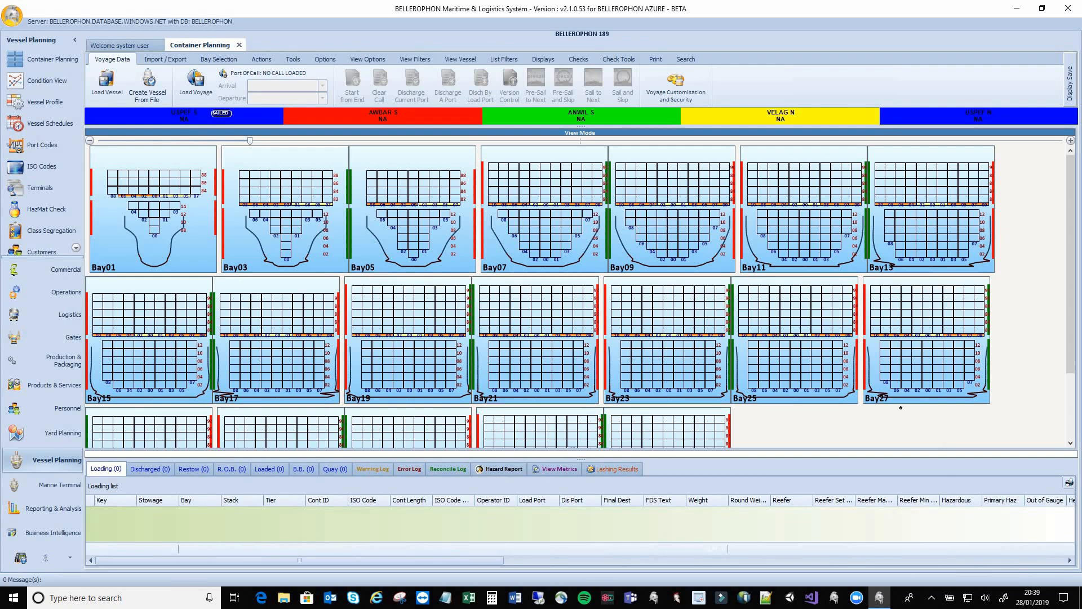
pyautogui.moveTo(1071, 179); pyautogui.dragTo(1075, 329)
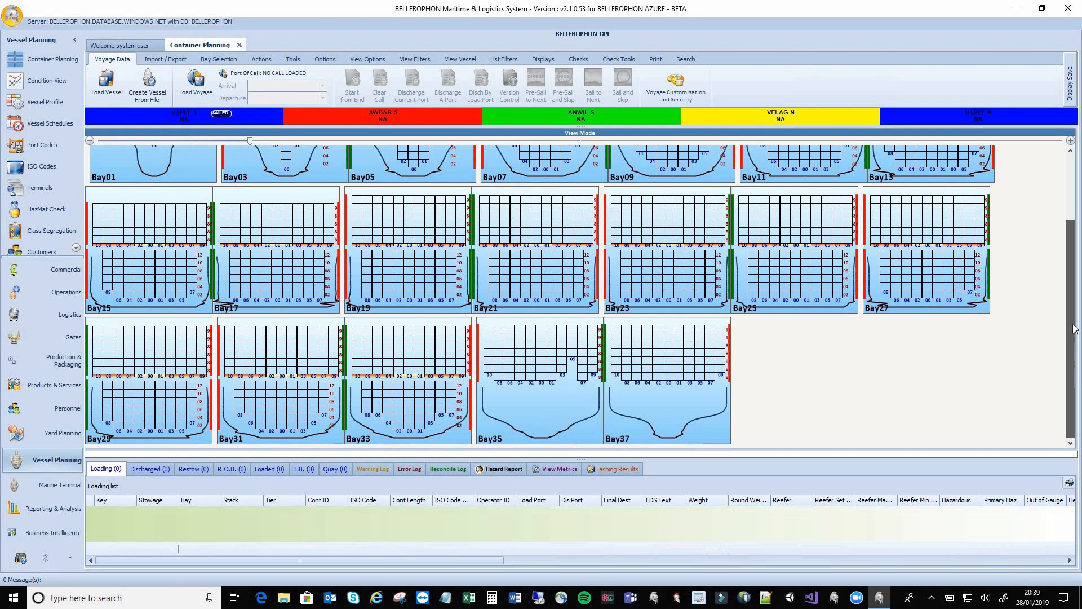
pyautogui.click(1073, 190)
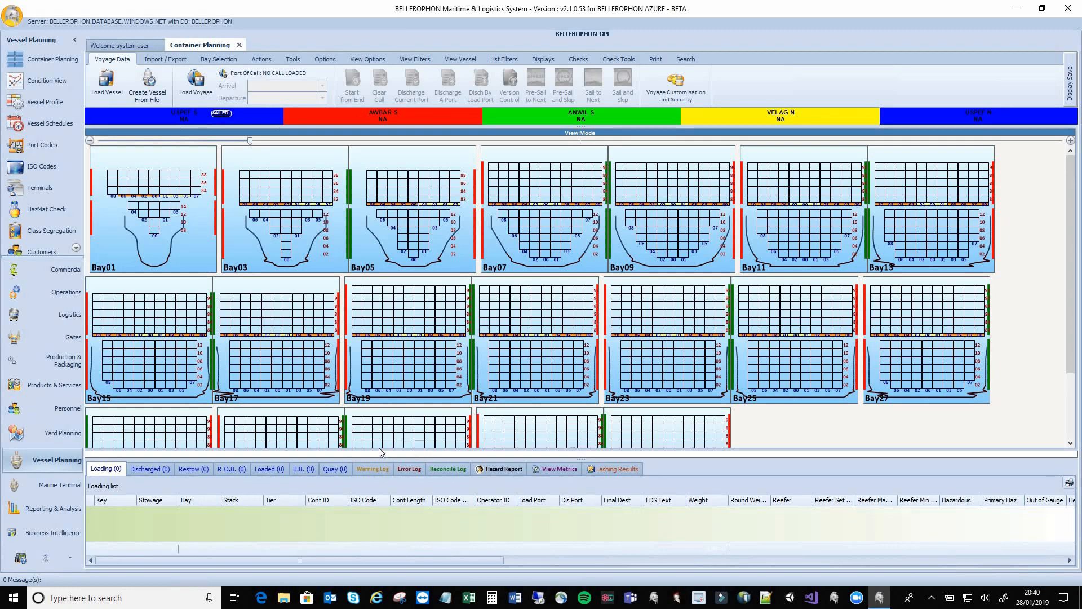
# Switch the vessel to 3D View, then zoom and rotate the ship to inspect hull and cell frames
pyautogui.click(553, 60)
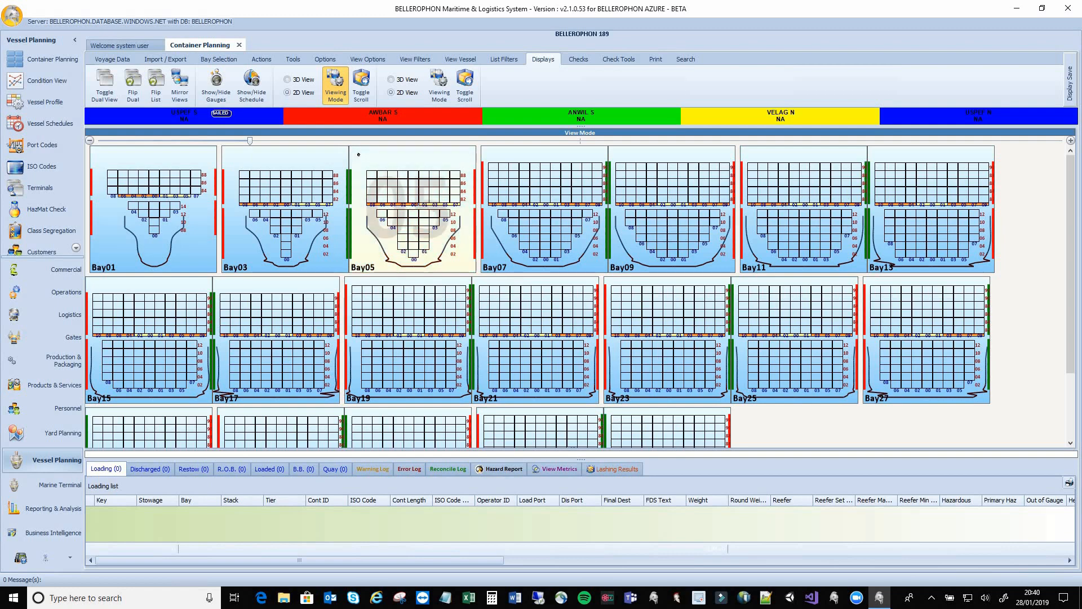
pyautogui.click(289, 80)
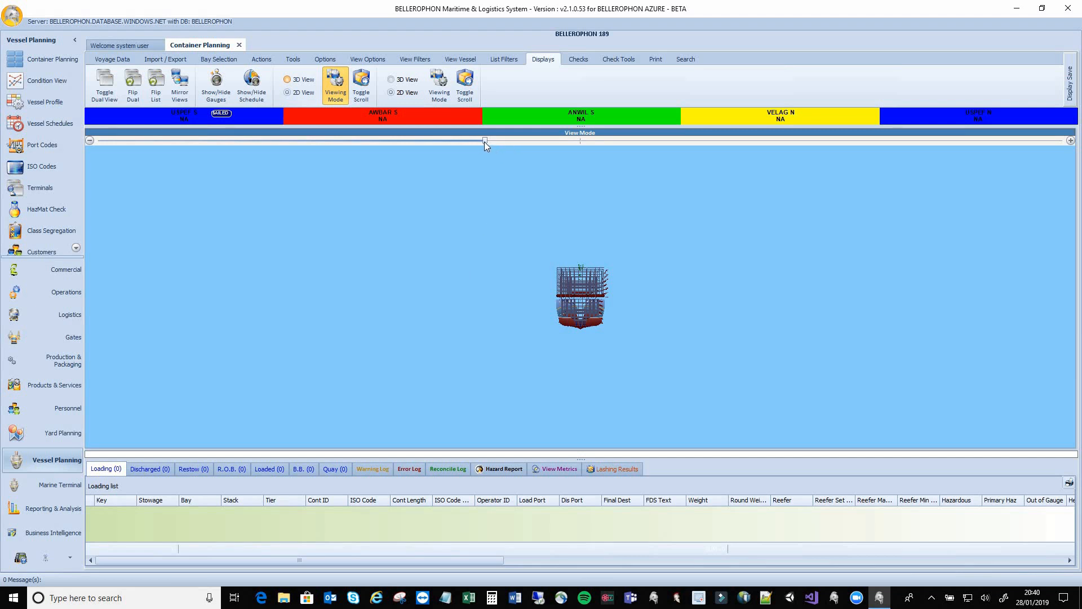
pyautogui.moveTo(486, 141); pyautogui.dragTo(735, 167)
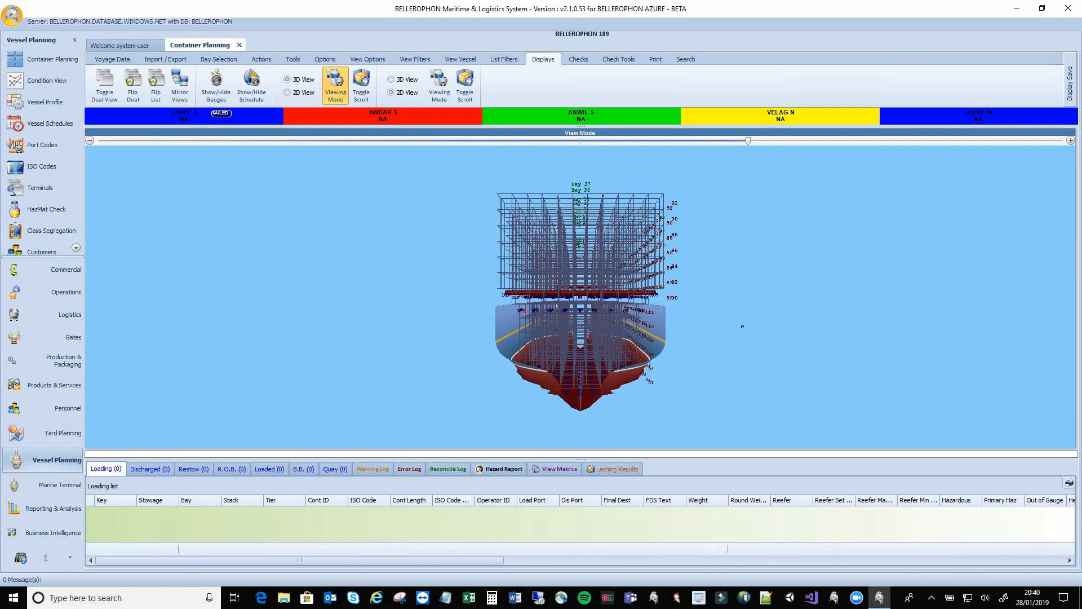
pyautogui.moveTo(738, 328); pyautogui.dragTo(468, 327)
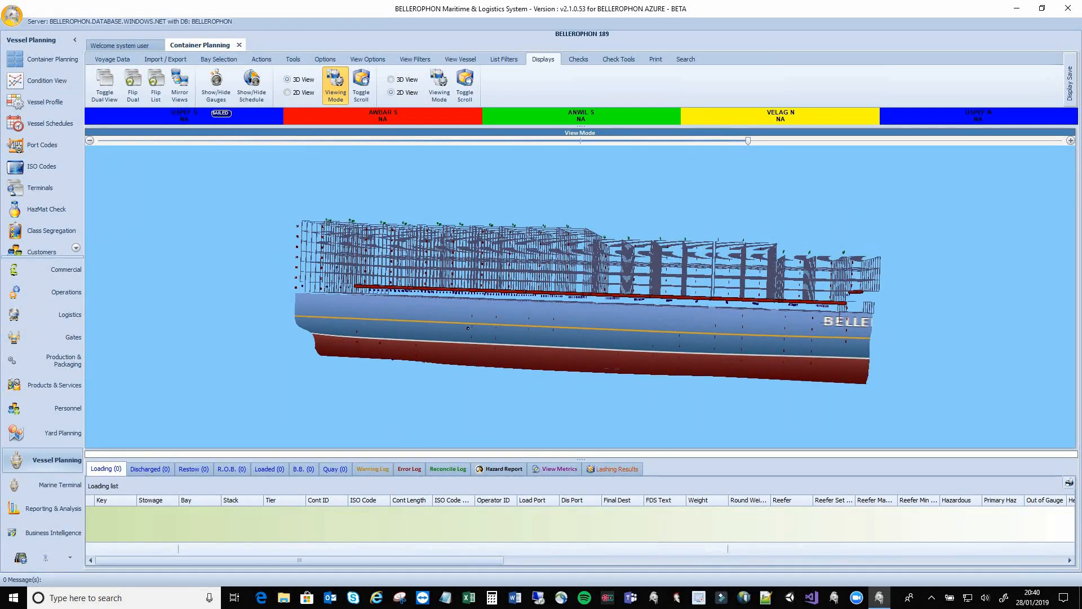
pyautogui.moveTo(749, 140); pyautogui.dragTo(829, 140)
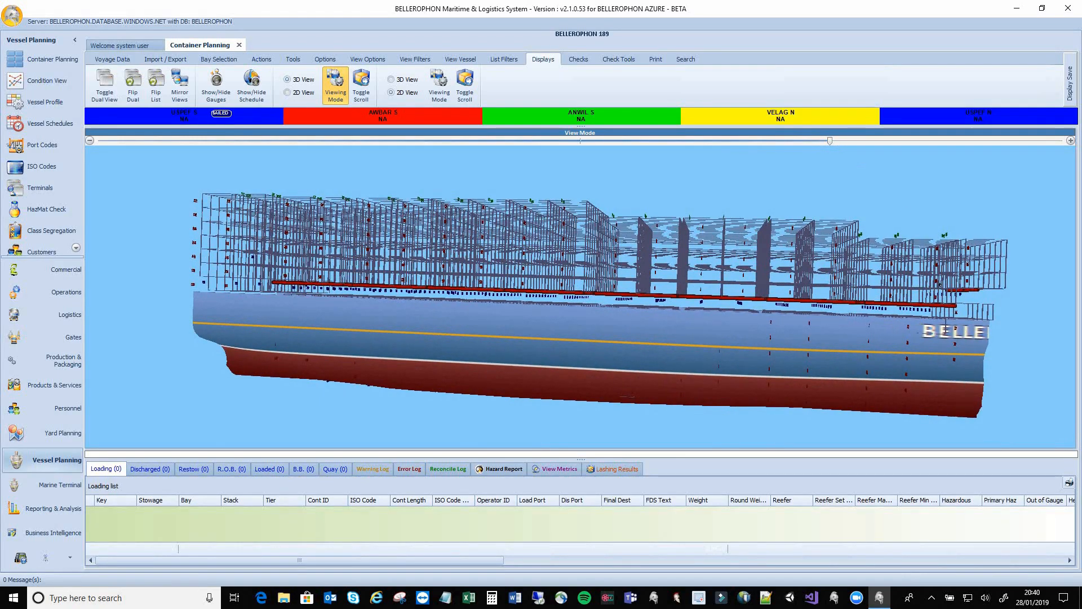
pyautogui.moveTo(940, 285); pyautogui.dragTo(513, 284)
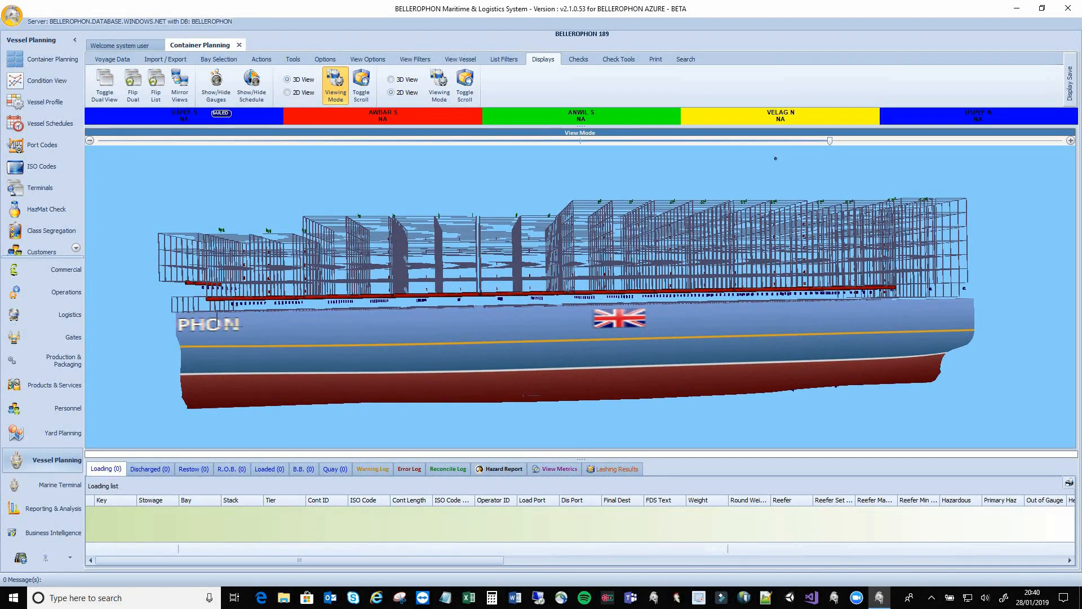
pyautogui.moveTo(829, 141); pyautogui.dragTo(892, 140)
pyautogui.moveTo(586, 287); pyautogui.dragTo(552, 265)
pyautogui.moveTo(770, 311); pyautogui.dragTo(405, 281)
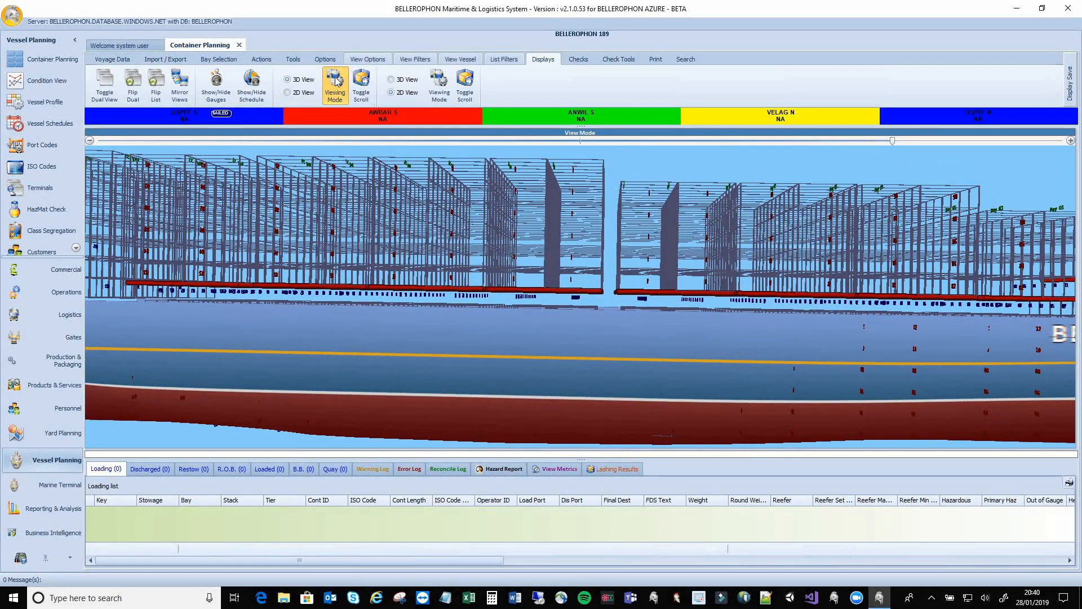
# Return to 2D bay plans and load the AWBAR S call, showing 90 loading and 142 discharged containers
pyautogui.click(289, 93)
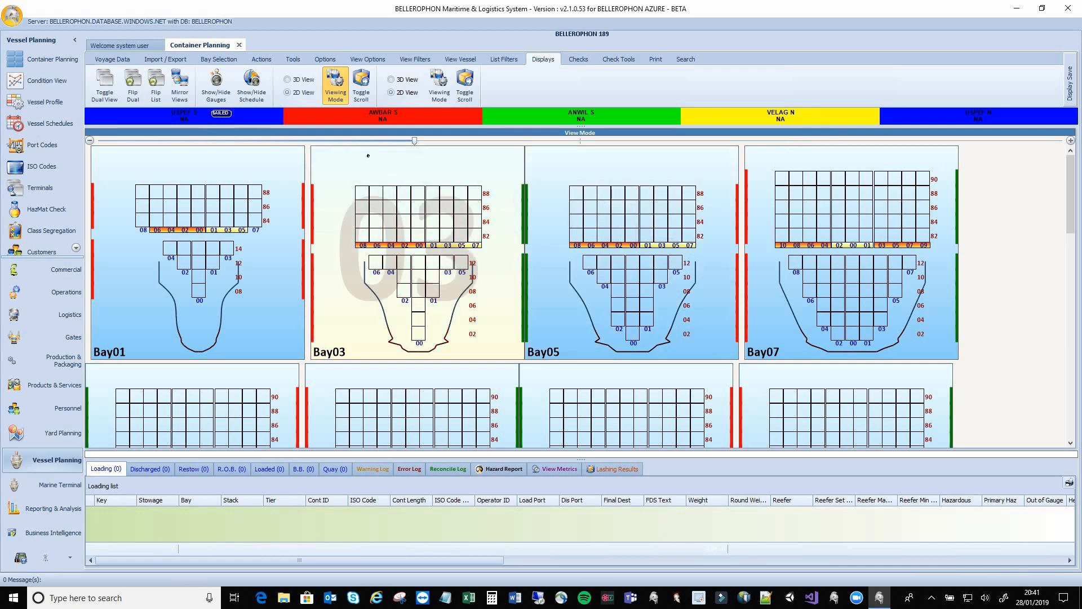
pyautogui.click(351, 117)
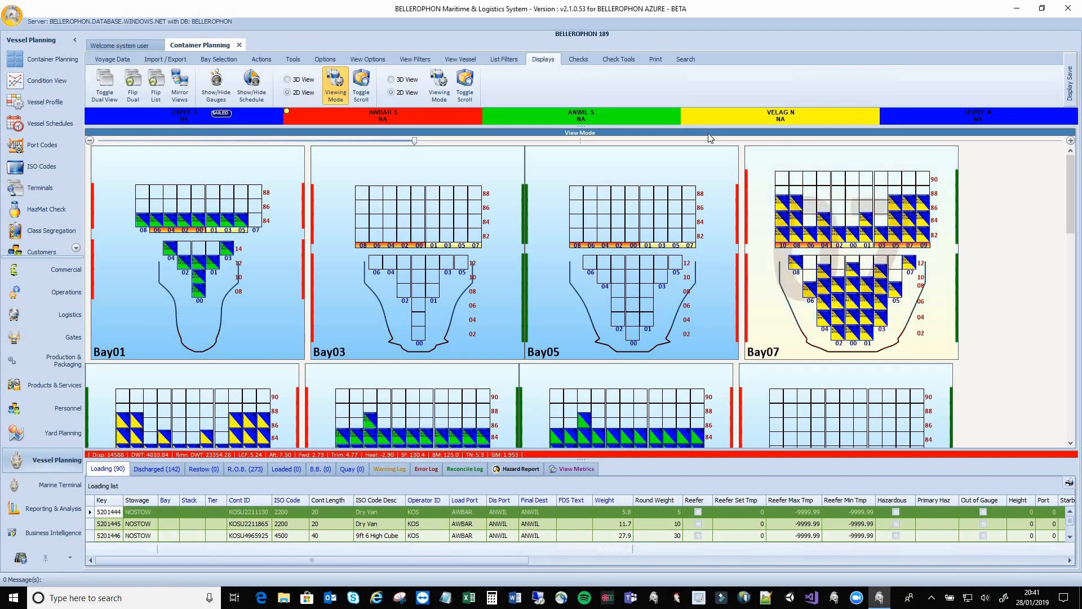
# Review the voyage plan's versions under Voyage Data, close the list, and enlarge the Bay01–Bay05 plans
pyautogui.click(123, 60)
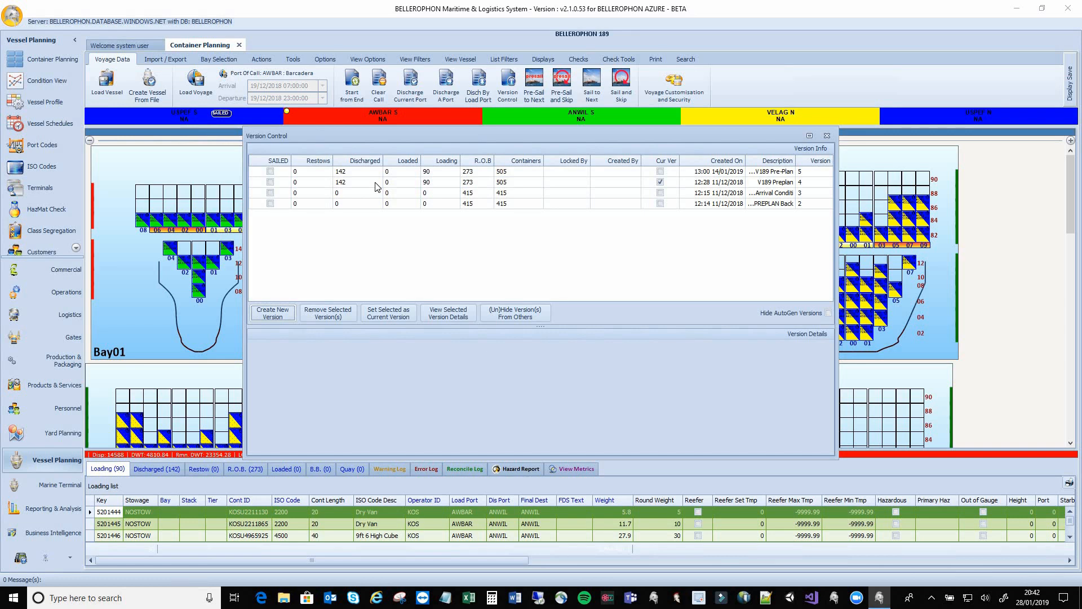
pyautogui.click(827, 137)
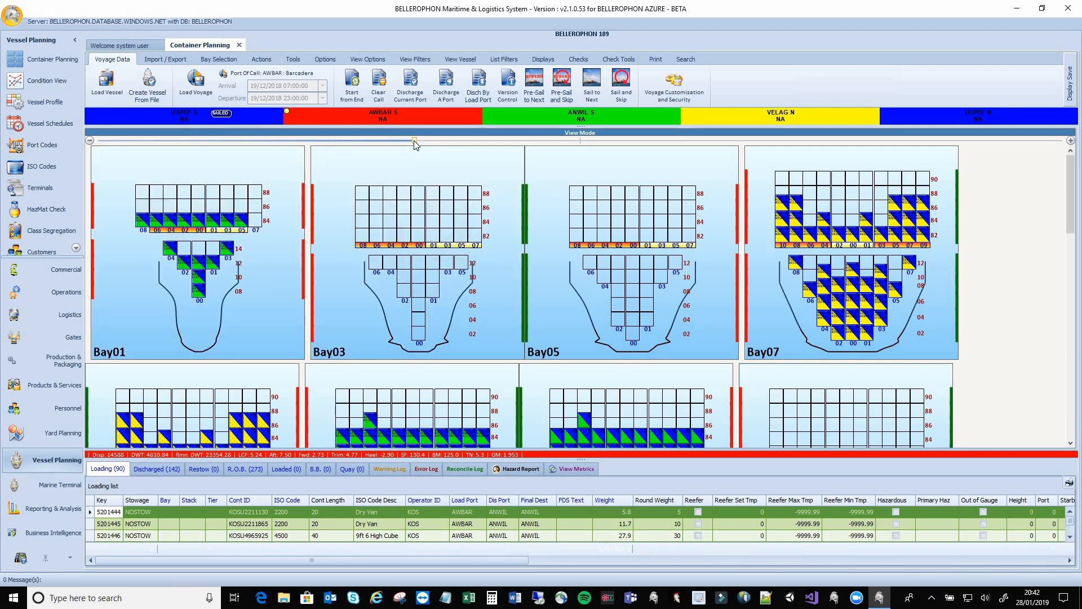
pyautogui.moveTo(415, 141); pyautogui.dragTo(544, 141)
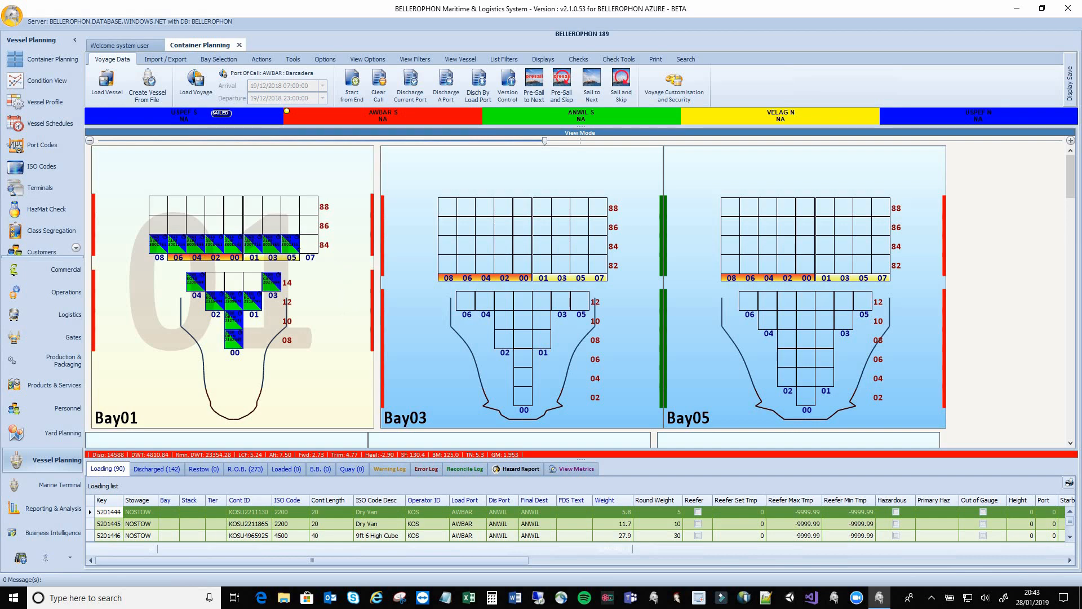
# Inspect a stowed container's details in the enlarged Bay01 plan
pyautogui.moveTo(293, 245)
# Flip the loading list beside the bay plans and widen its panel
pyautogui.click(543, 59)
pyautogui.click(155, 97)
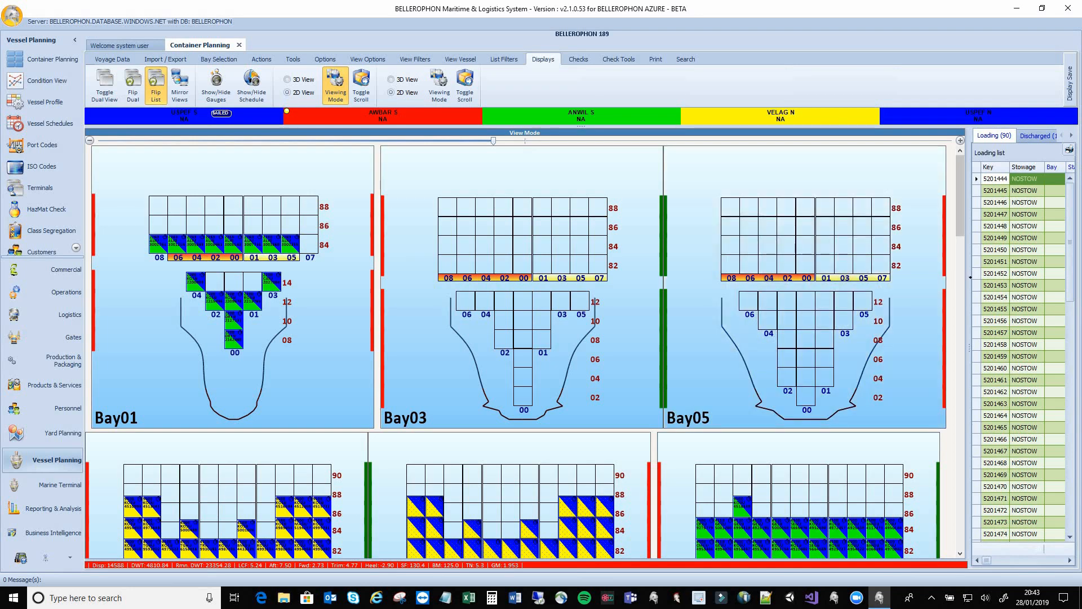
pyautogui.moveTo(970, 277); pyautogui.dragTo(671, 279)
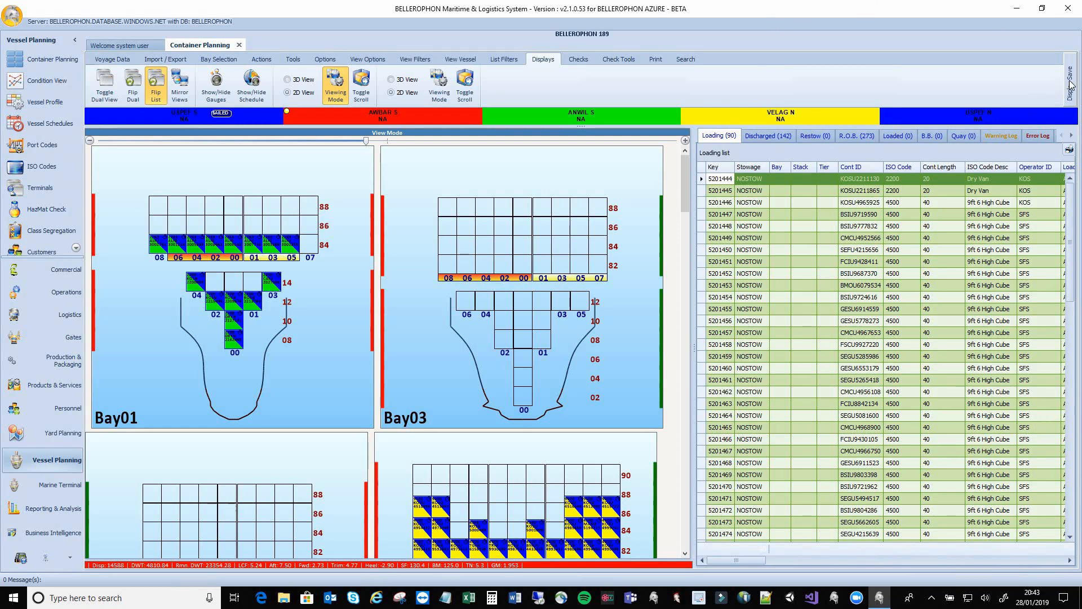
# Apply the saved user display named Loading from Display Save
pyautogui.click(1069, 81)
pyautogui.click(955, 89)
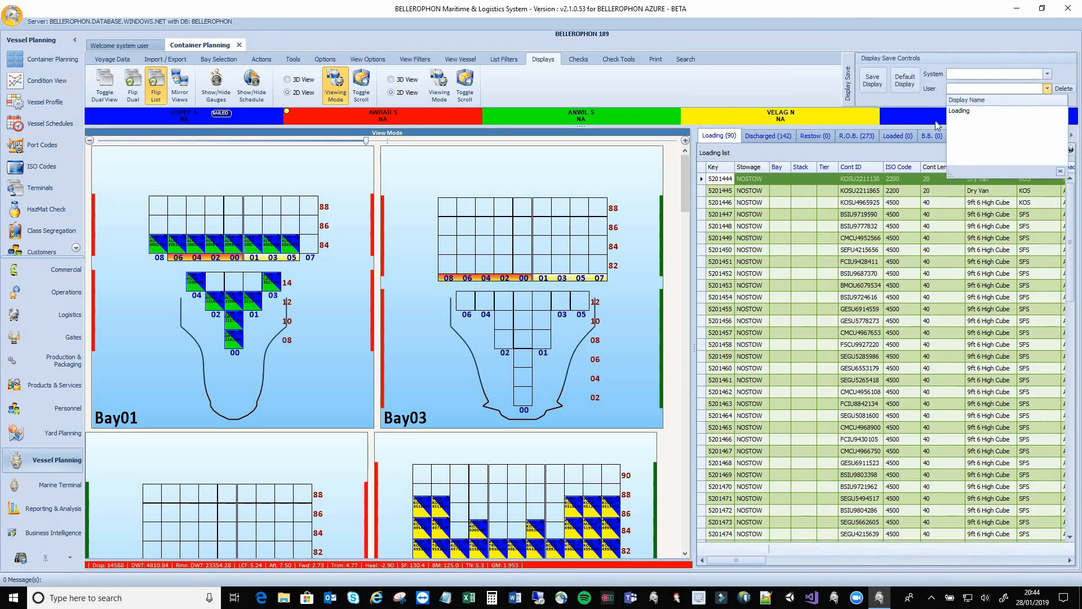
pyautogui.click(975, 111)
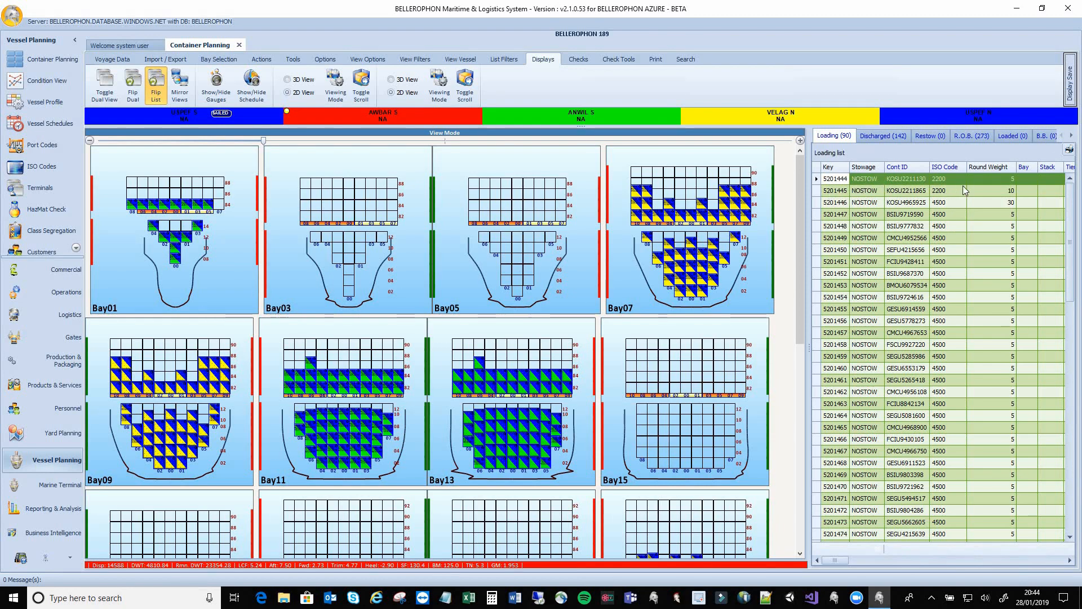
# Sort the loading list by Round Weight descending, briefly grouping by ISO Code (2263, 2270, 4363, 4500) before ungrouping
pyautogui.click(990, 167)
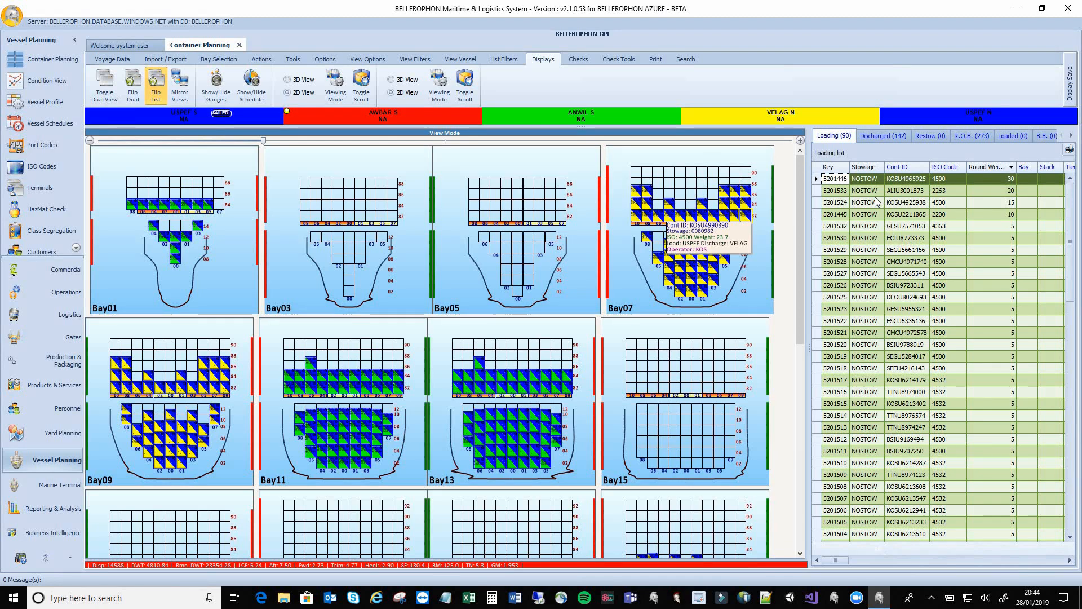
pyautogui.moveTo(949, 167); pyautogui.dragTo(835, 155)
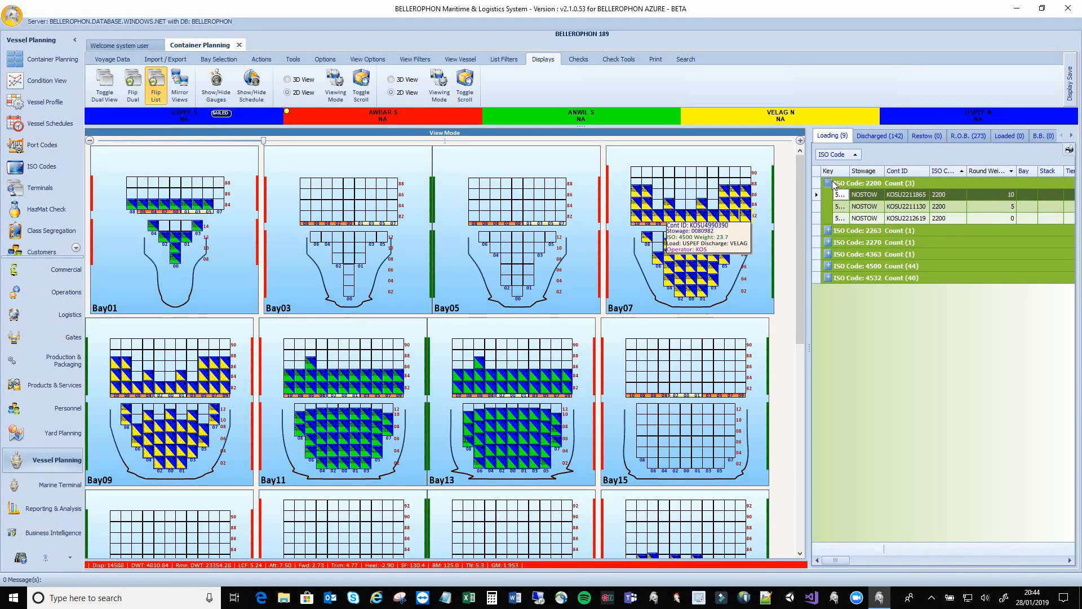
pyautogui.click(828, 230)
pyautogui.click(828, 253)
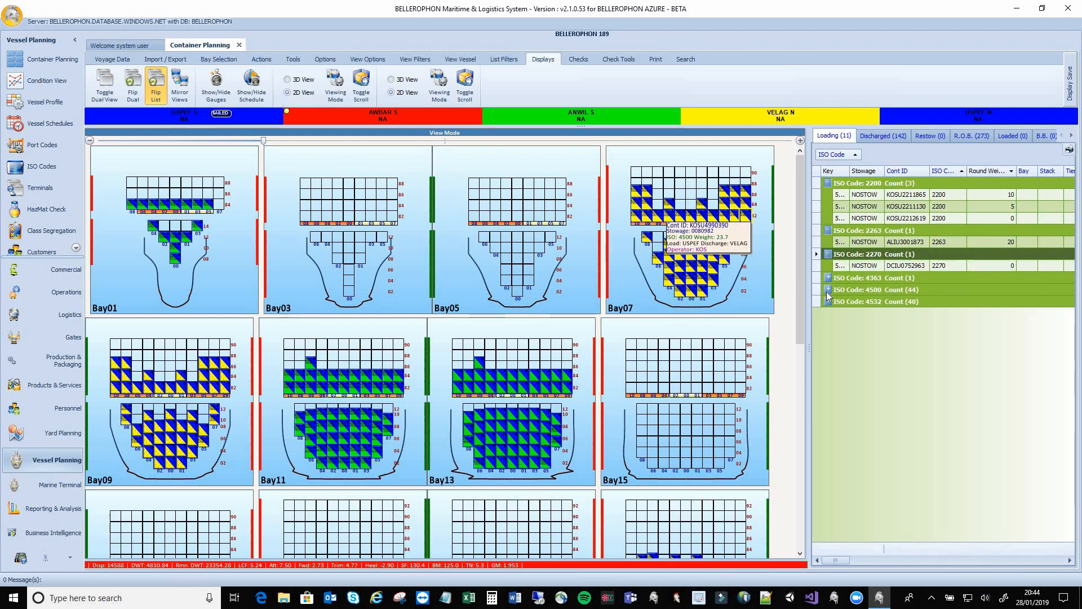
pyautogui.click(828, 278)
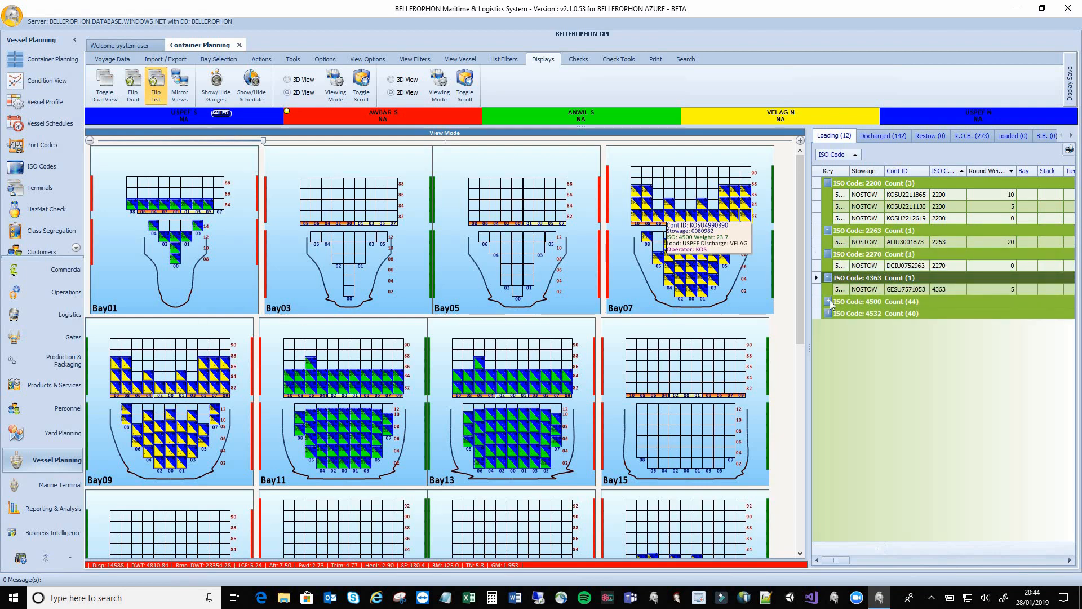
pyautogui.click(828, 301)
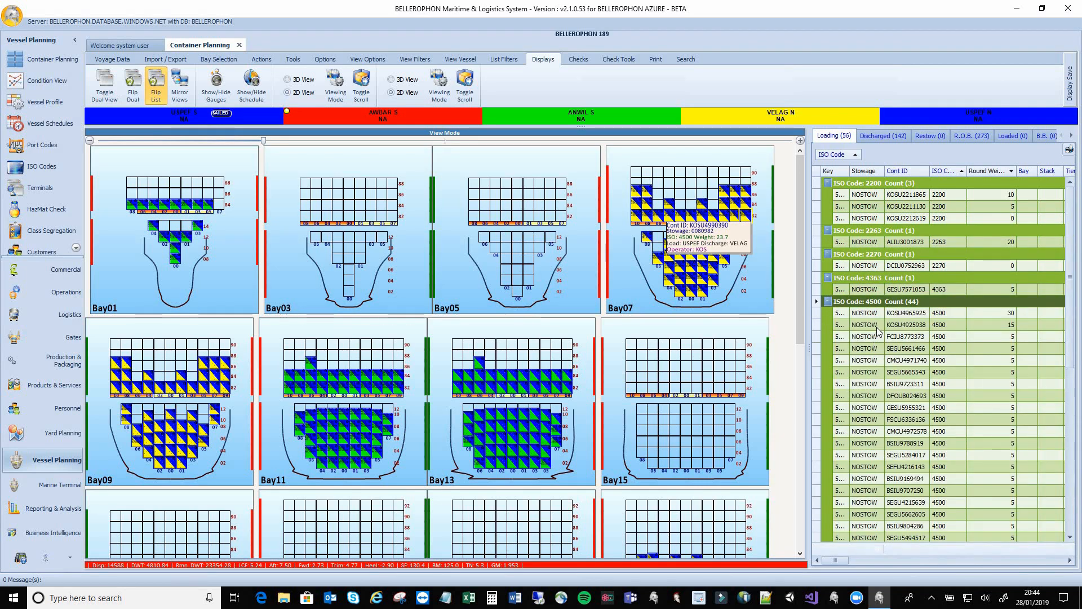
pyautogui.moveTo(845, 152); pyautogui.dragTo(962, 169)
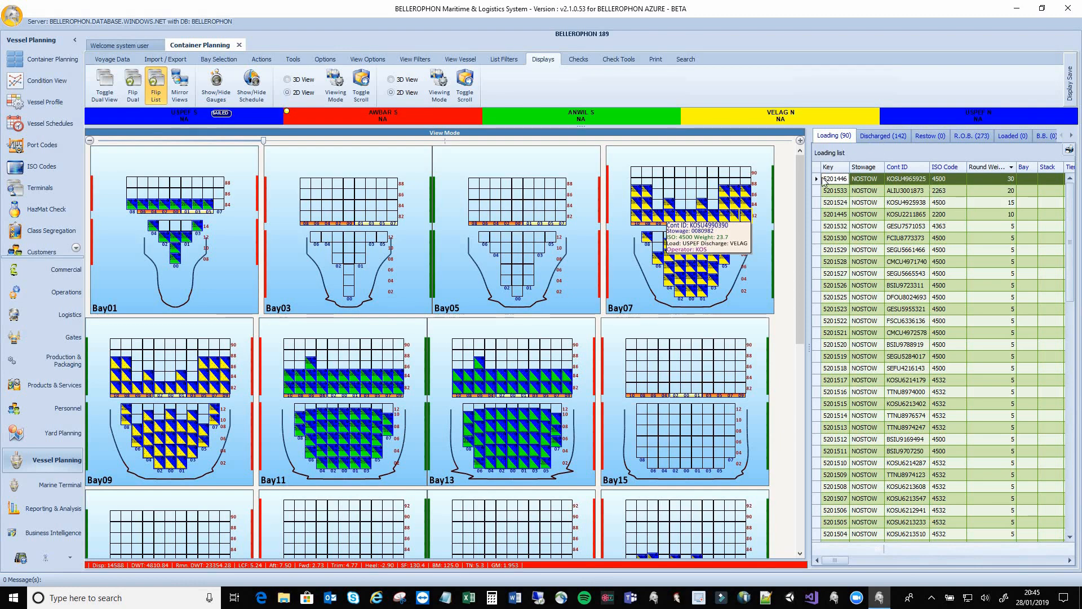
# In the multi-bay picker, select bays 01, 03, 05, 07, 09, 11 and 13
pyautogui.click(164, 62)
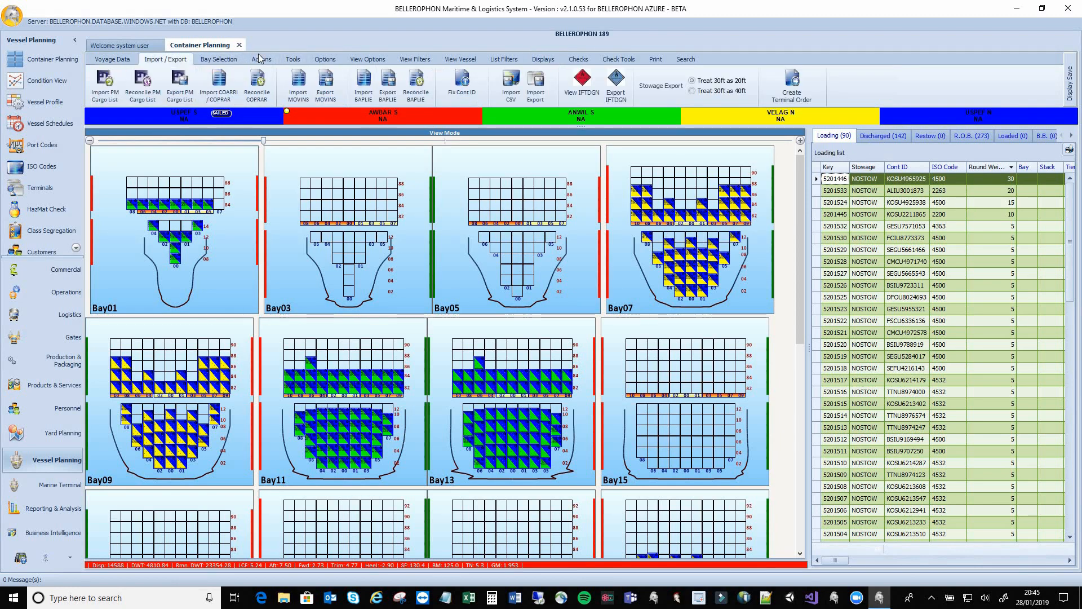
pyautogui.click(208, 58)
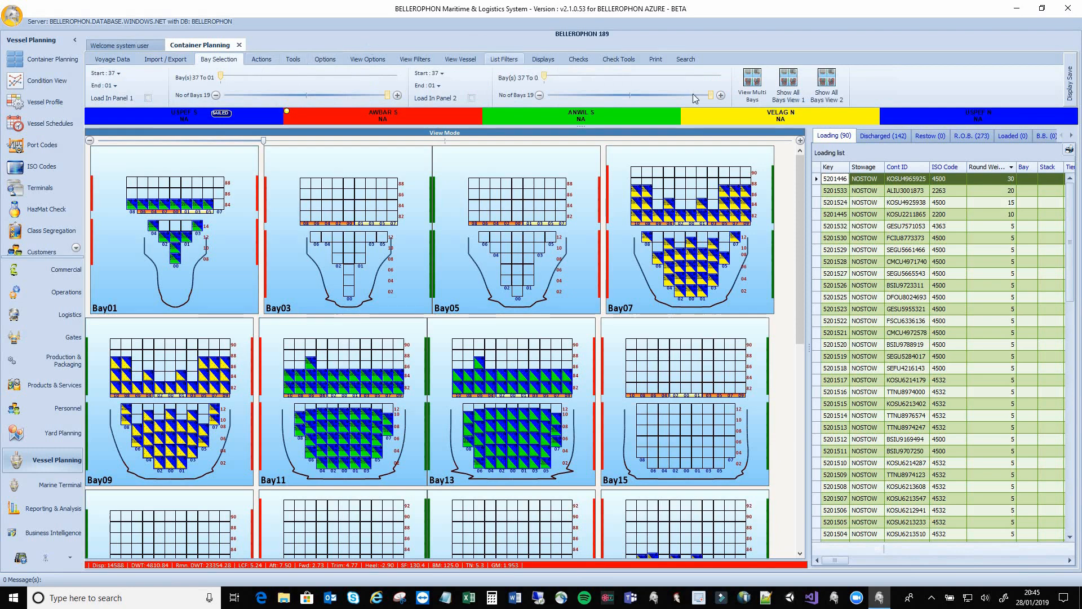
pyautogui.click(751, 85)
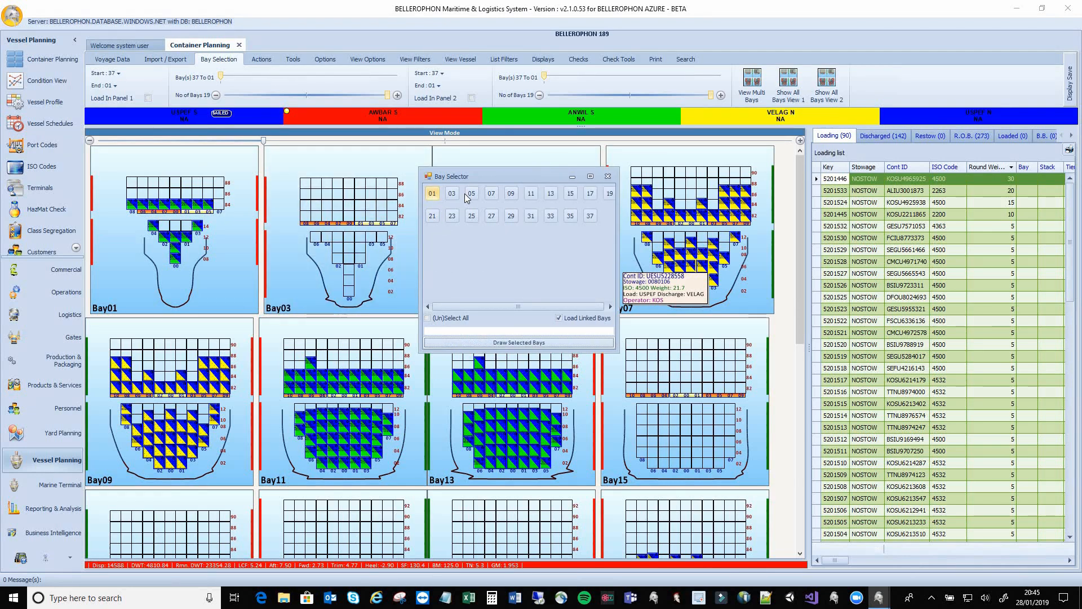
pyautogui.click(432, 193)
pyautogui.click(452, 194)
pyautogui.click(471, 193)
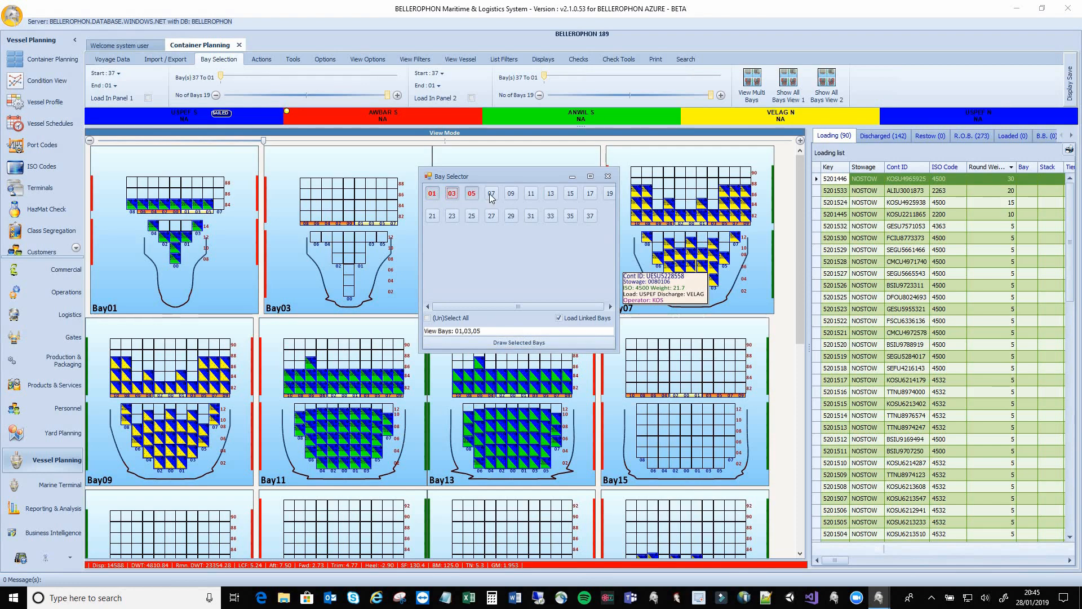
pyautogui.click(492, 193)
pyautogui.click(511, 193)
pyautogui.click(530, 193)
pyautogui.click(550, 193)
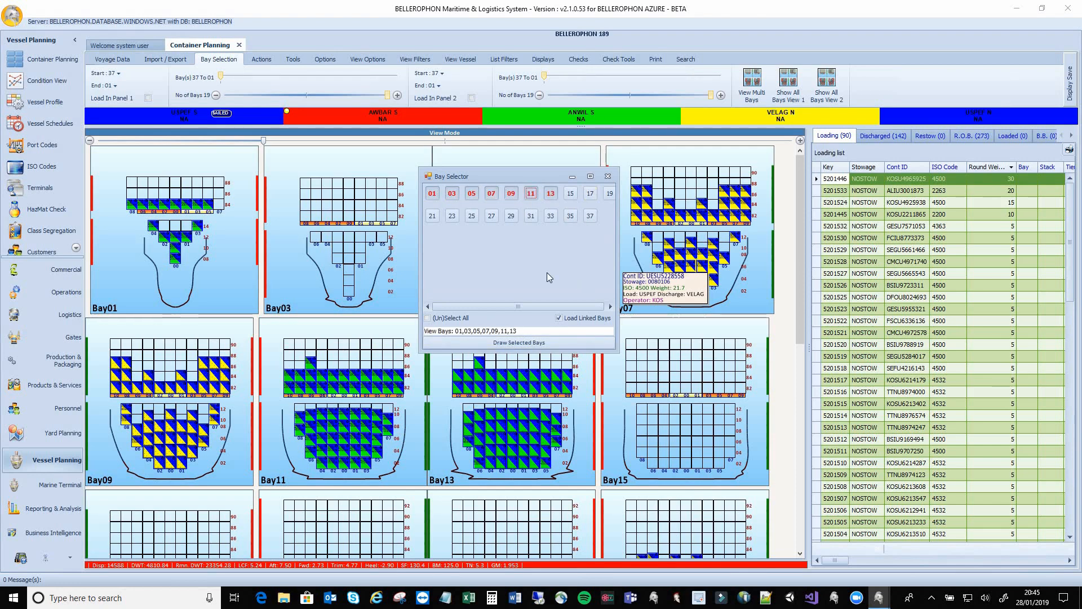
# Draw only the selected bays and enlarge the bay diagrams with the View Mode zoom slider
pyautogui.click(509, 342)
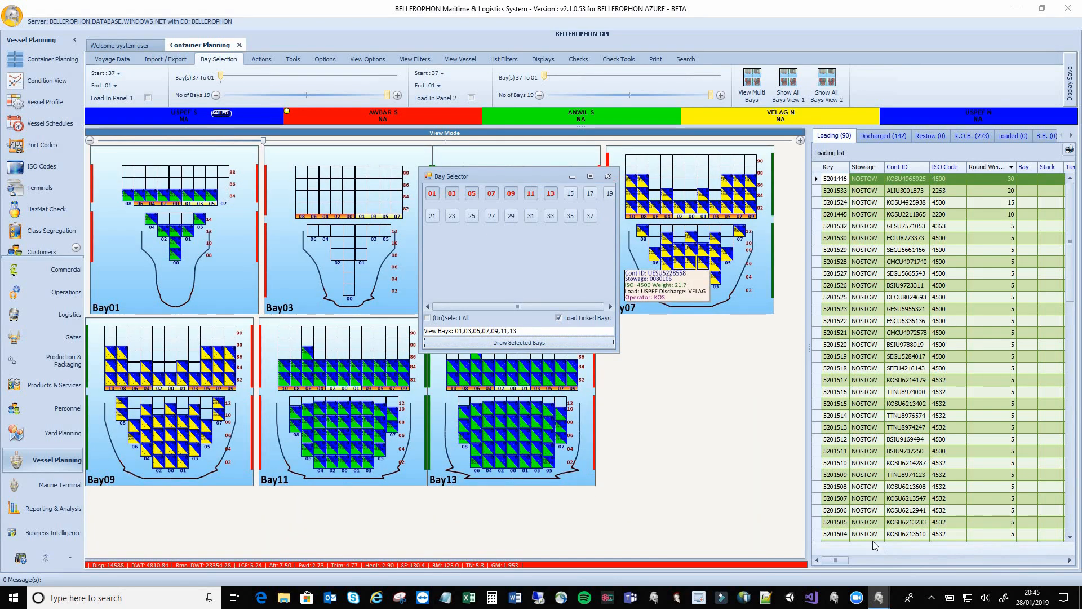
pyautogui.click(608, 176)
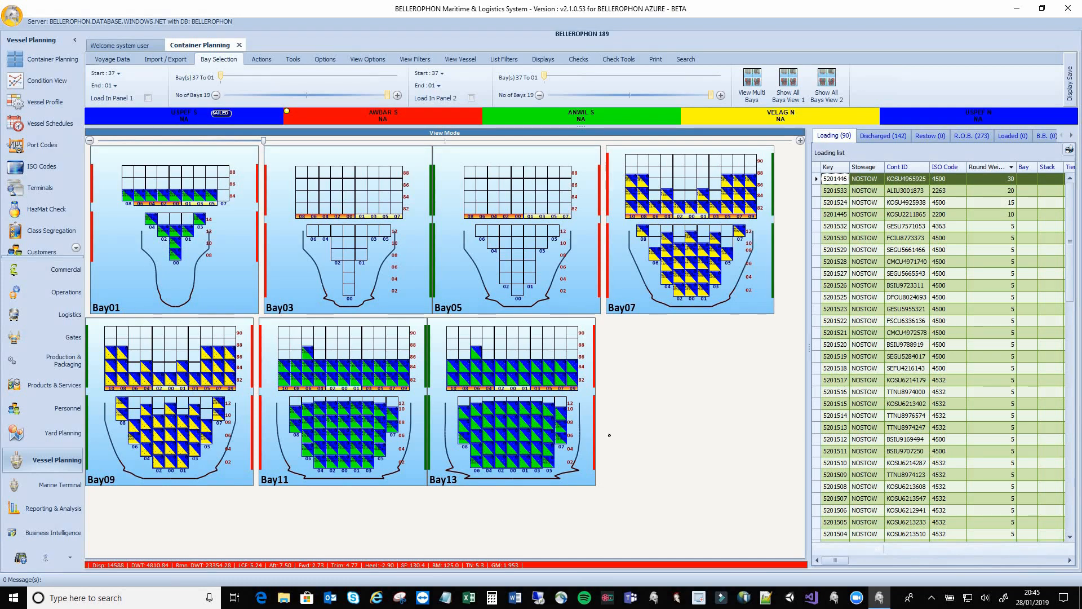
pyautogui.moveTo(264, 140); pyautogui.dragTo(262, 141)
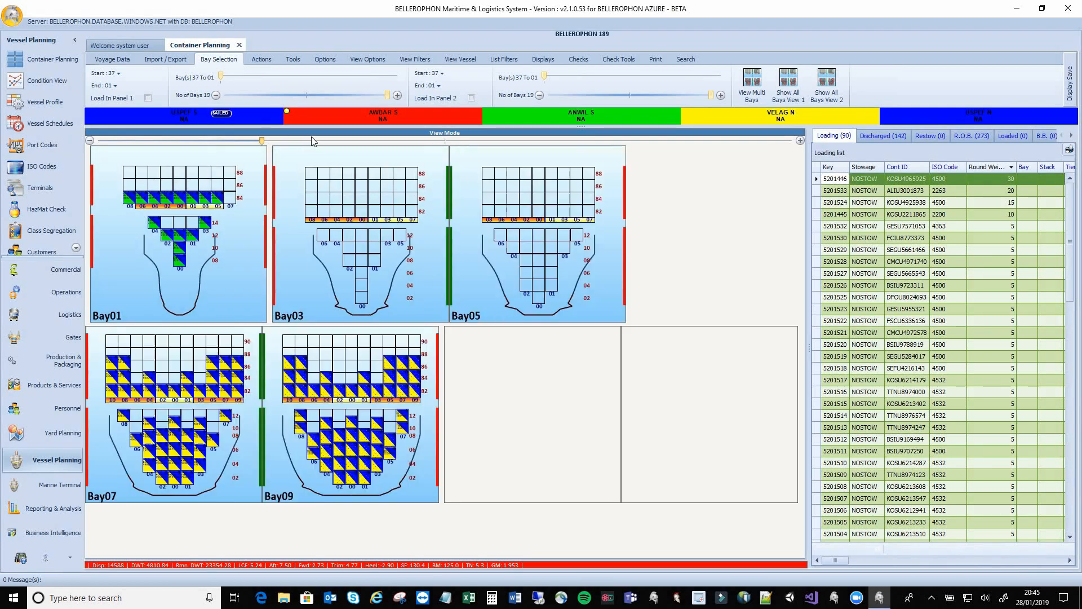
pyautogui.click(332, 140)
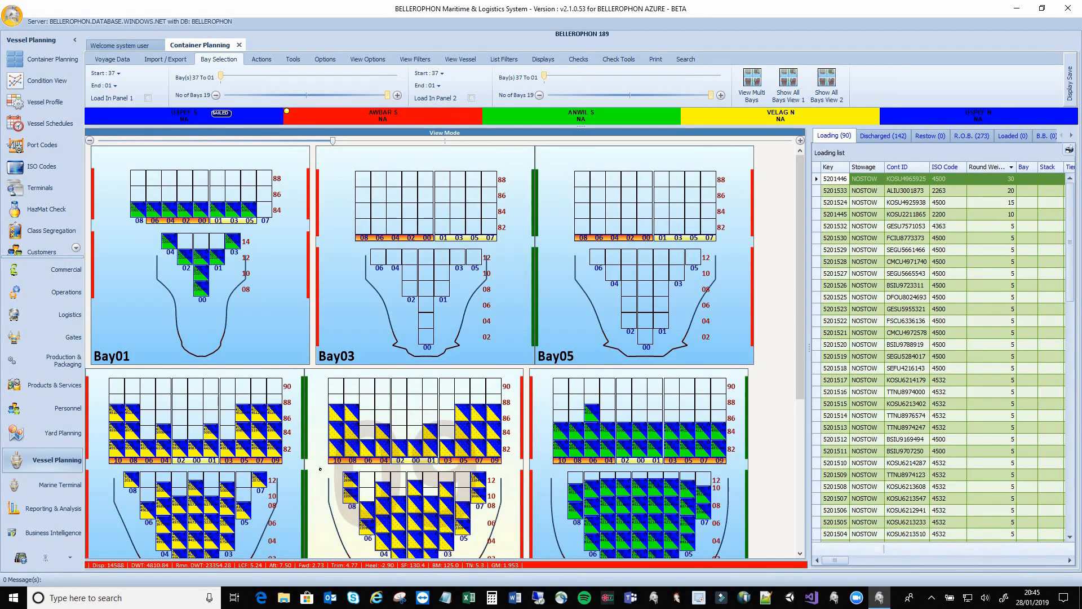
# Switch the bay plan to Load Containers mode
pyautogui.rightClick(775, 260)
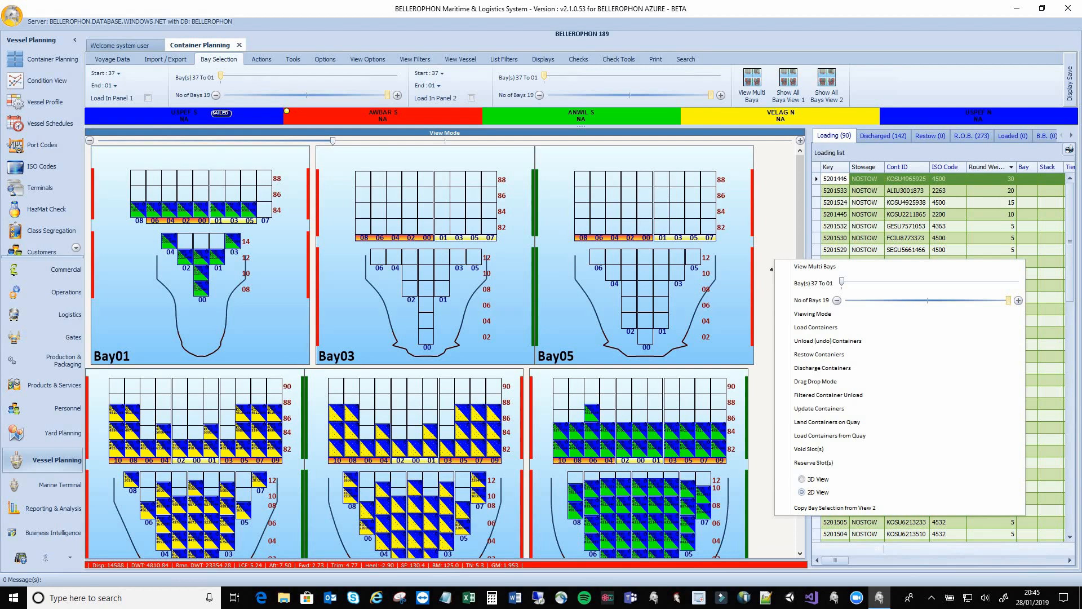
pyautogui.click(801, 328)
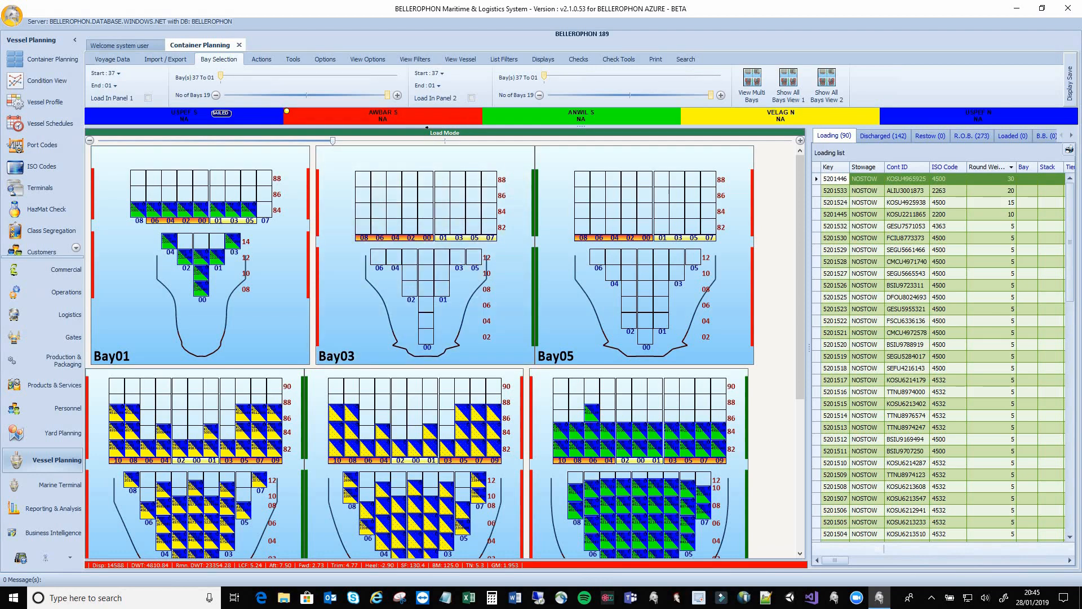
pyautogui.click(836, 181)
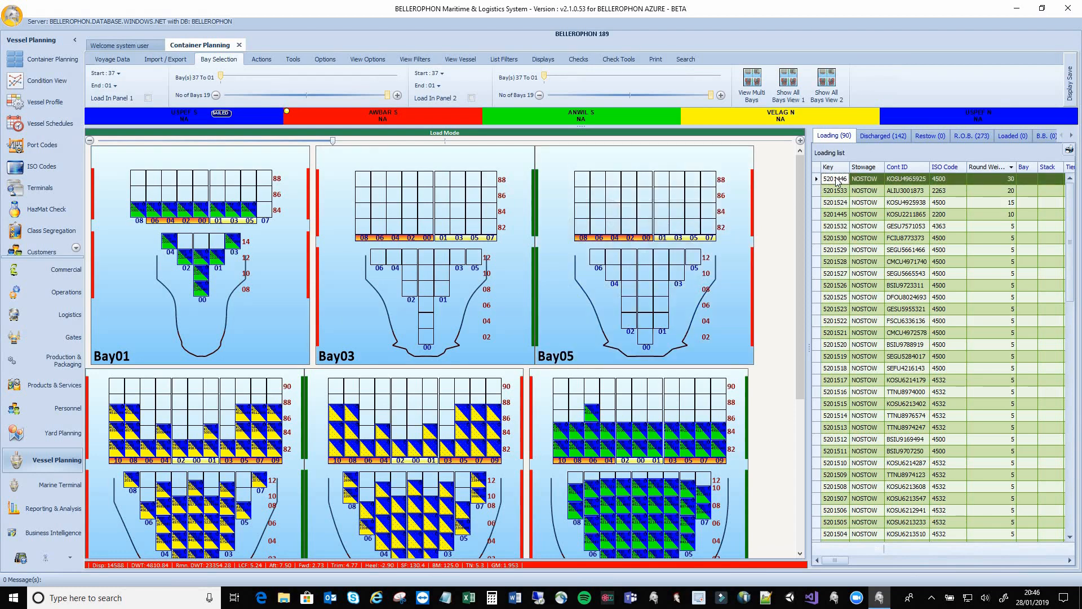
# Stow container 5201533 in Bay05 tier 82, then 5201446 in Bay03 stack 08, tier 82
pyautogui.click(908, 192)
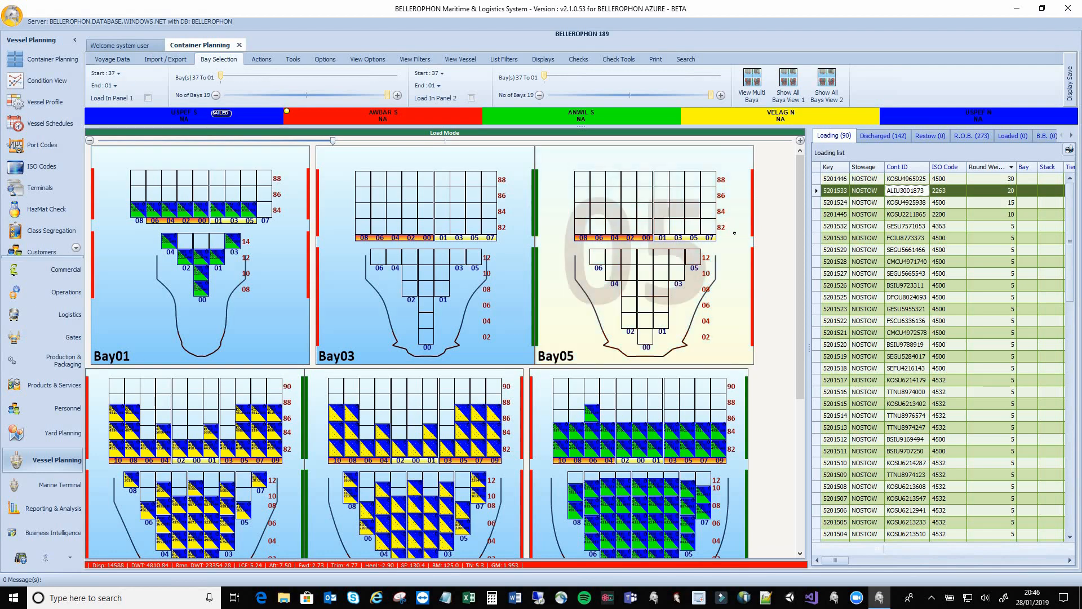
pyautogui.click(706, 225)
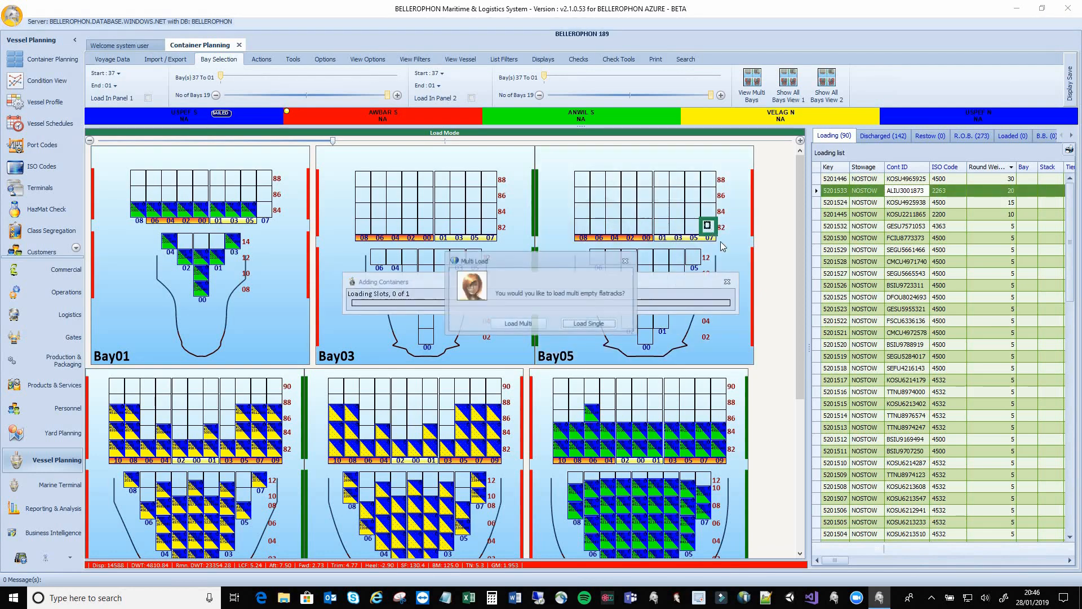
pyautogui.click(533, 326)
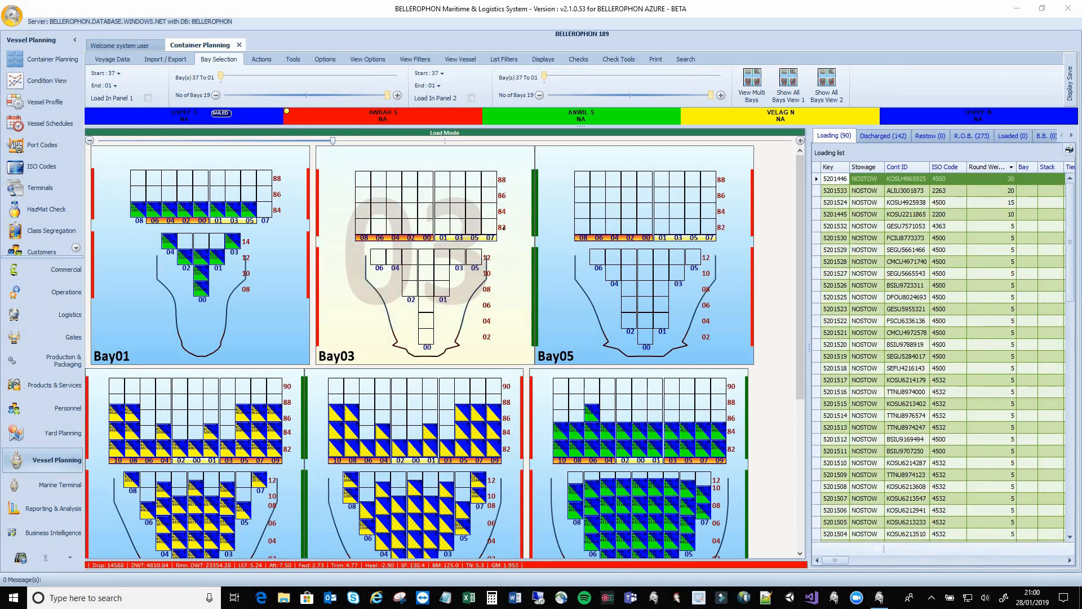
pyautogui.click(818, 182)
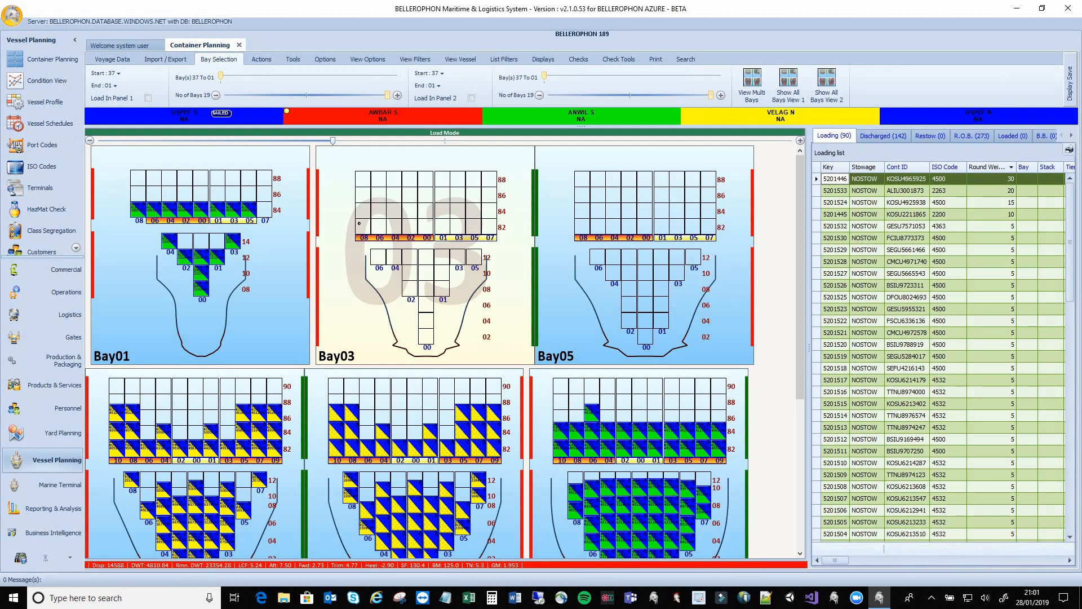
pyautogui.click(359, 223)
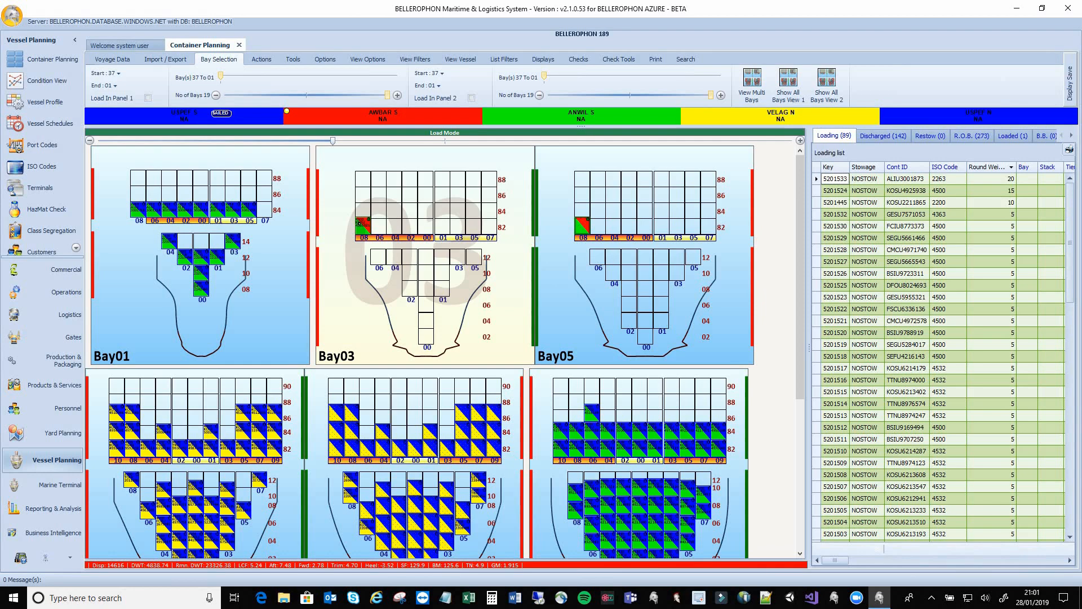
# In Unload (undo) mode, remove container 5201446 from Bay03 stack 08, tier 82
pyautogui.rightClick(764, 235)
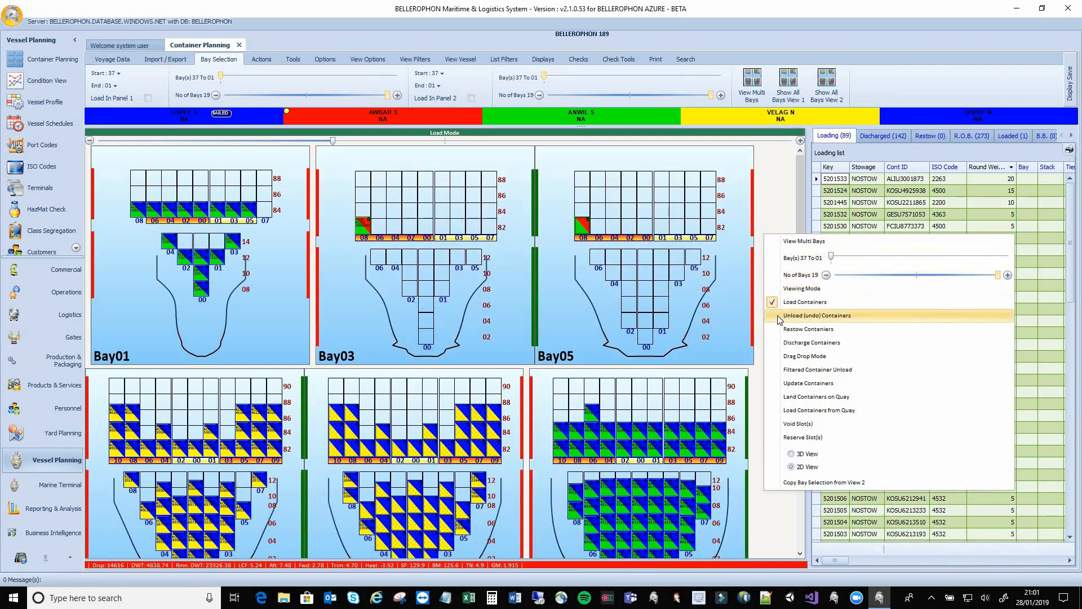
pyautogui.click(777, 317)
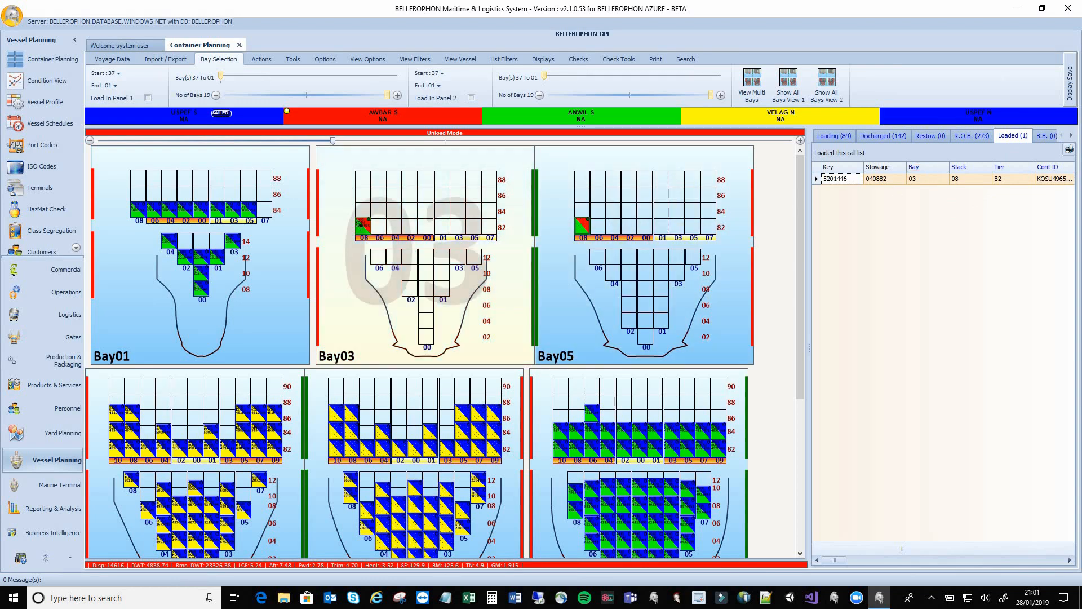
pyautogui.click(360, 224)
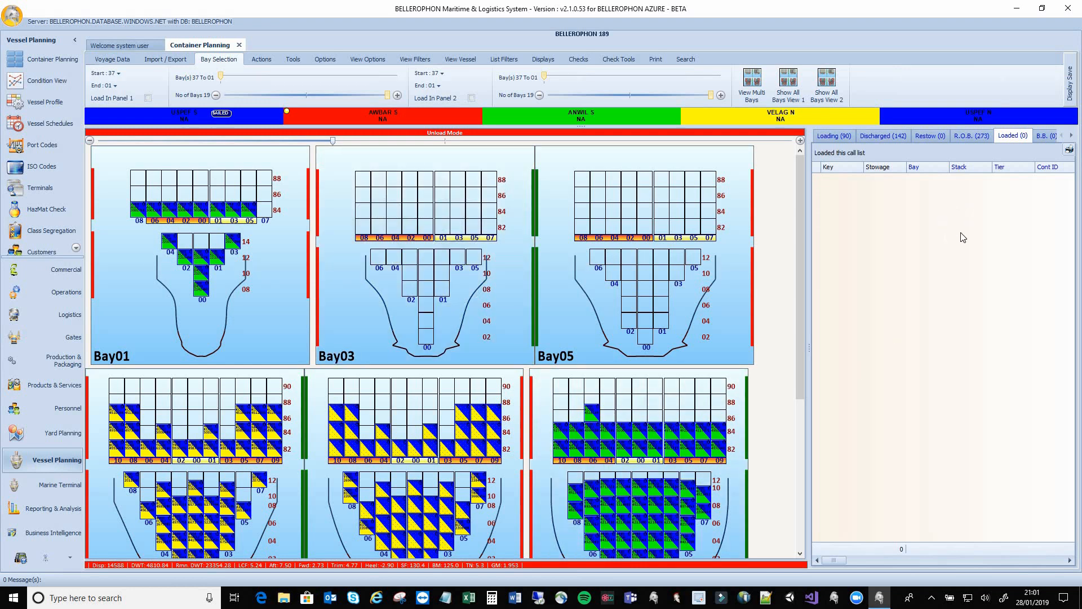
# Show the Loading (90) list and drag container 5201446 over Bay03
pyautogui.click(844, 138)
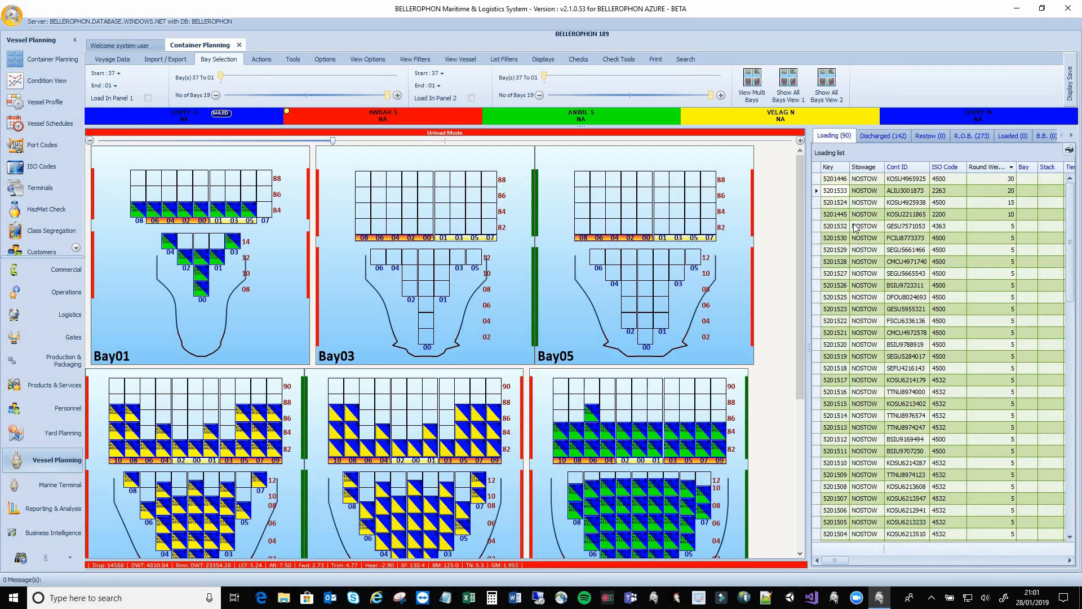
pyautogui.click(827, 181)
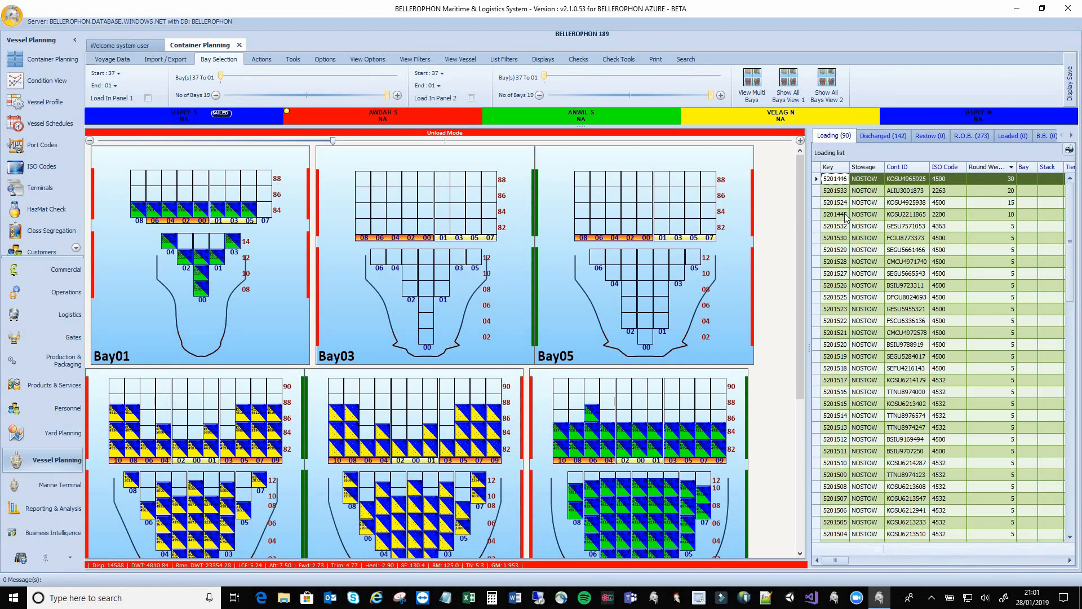
pyautogui.moveTo(819, 184); pyautogui.dragTo(360, 226)
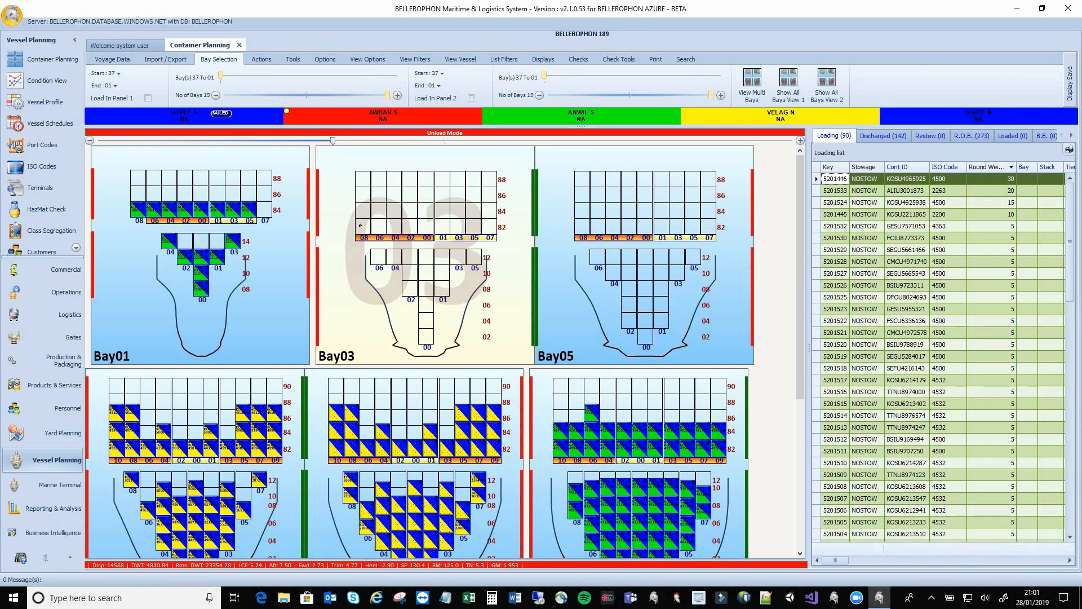
pyautogui.moveTo(631, 215); pyautogui.dragTo(772, 211)
# In load mode, stow 5201446 at Bay03 stack 08 and 5201524 at stack 06, both tier 82
pyautogui.rightClick(775, 213)
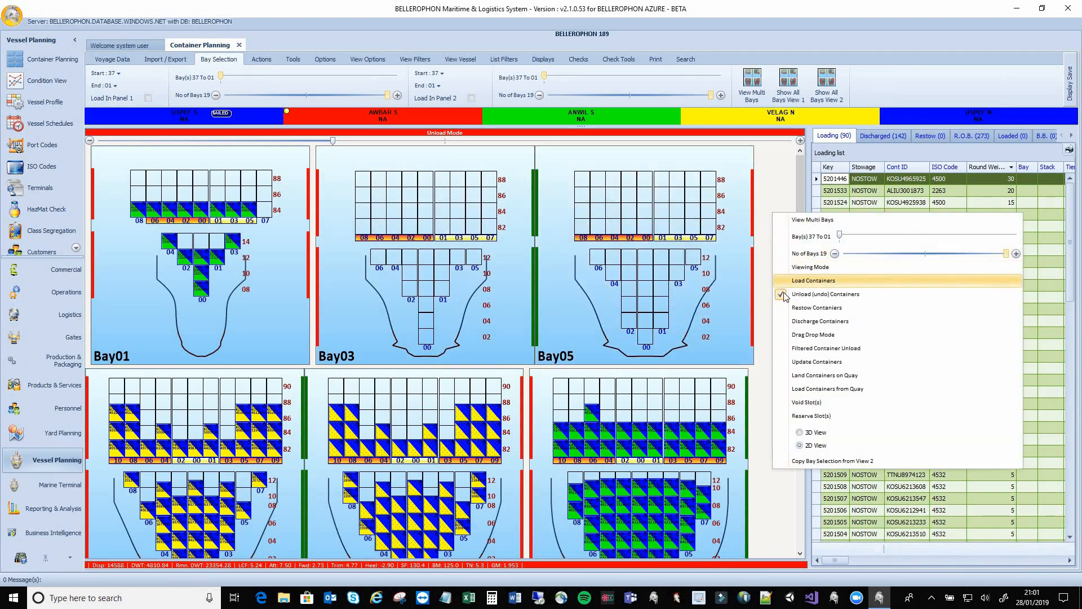
pyautogui.click(813, 280)
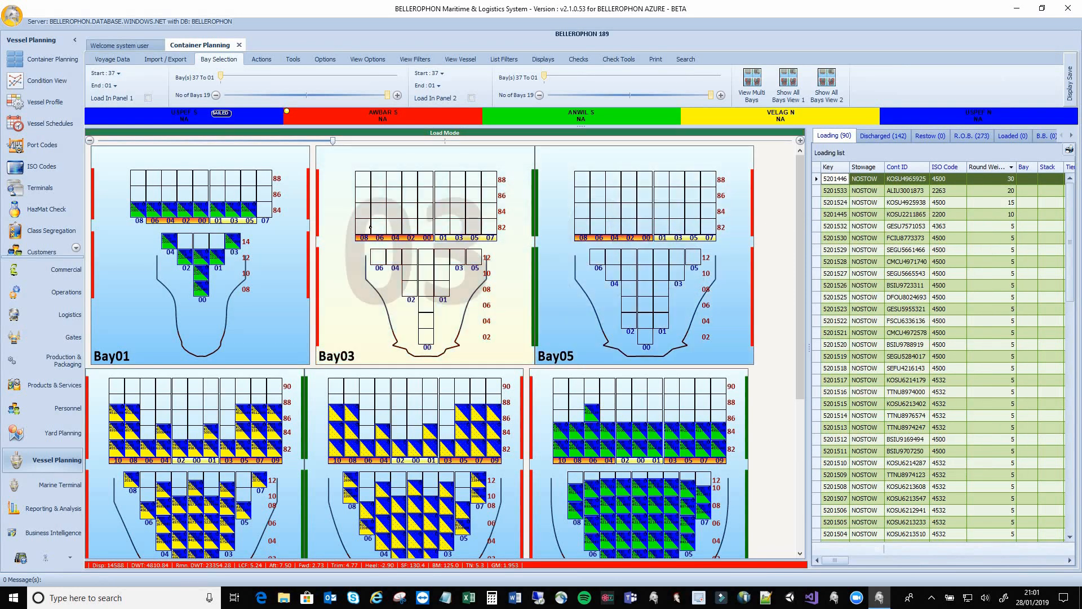
pyautogui.click(362, 225)
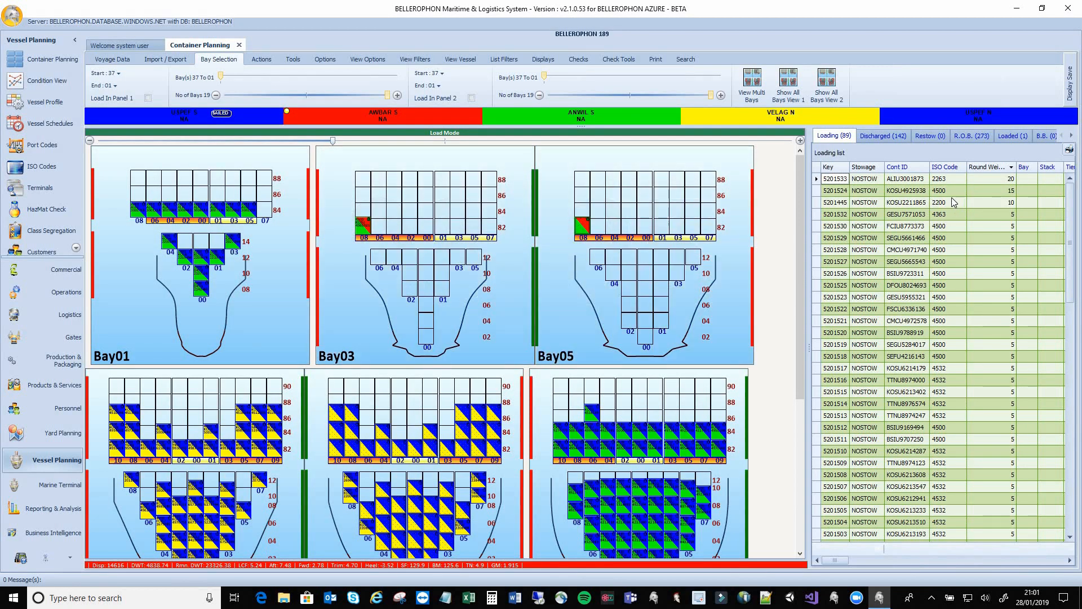
pyautogui.click(942, 192)
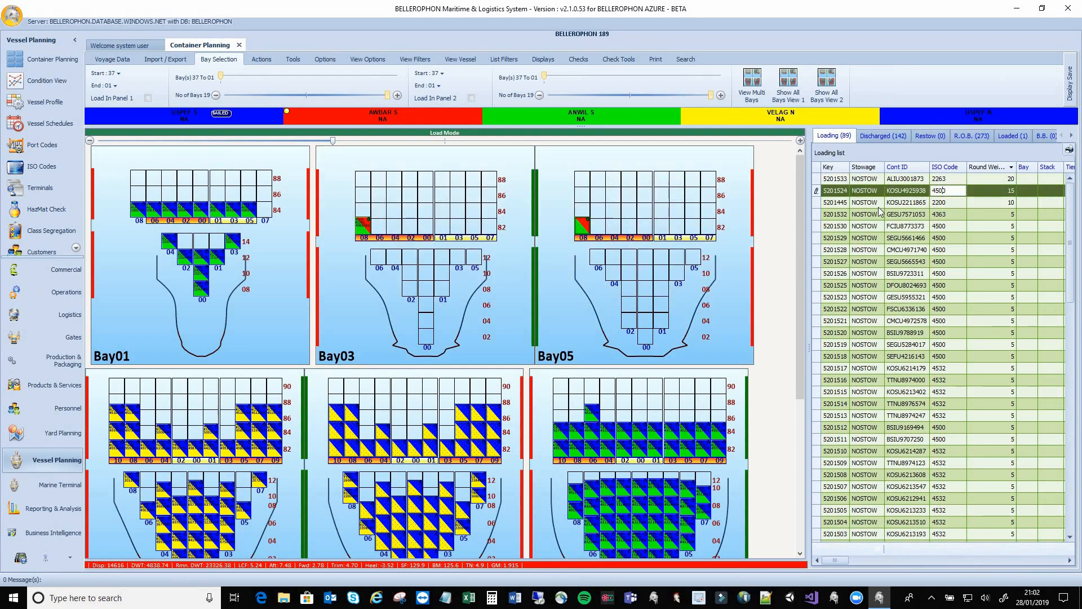
pyautogui.click(378, 224)
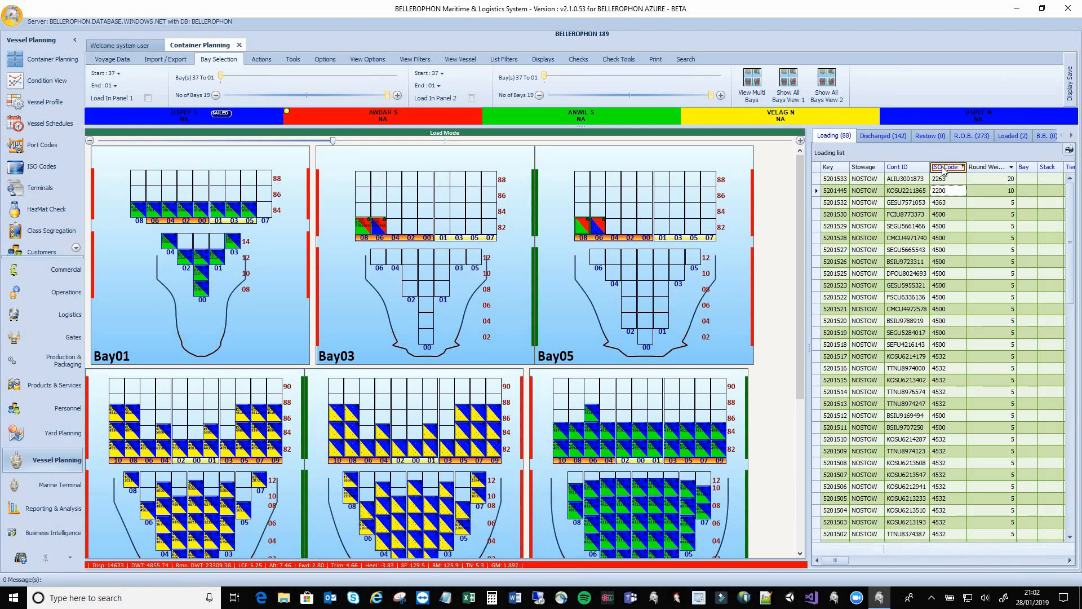
# Group the loading list by ISO Code and drag-load ISO 4500 containers across Bay03 tier 82, stacks 02–07
pyautogui.moveTo(943, 169); pyautogui.dragTo(913, 155)
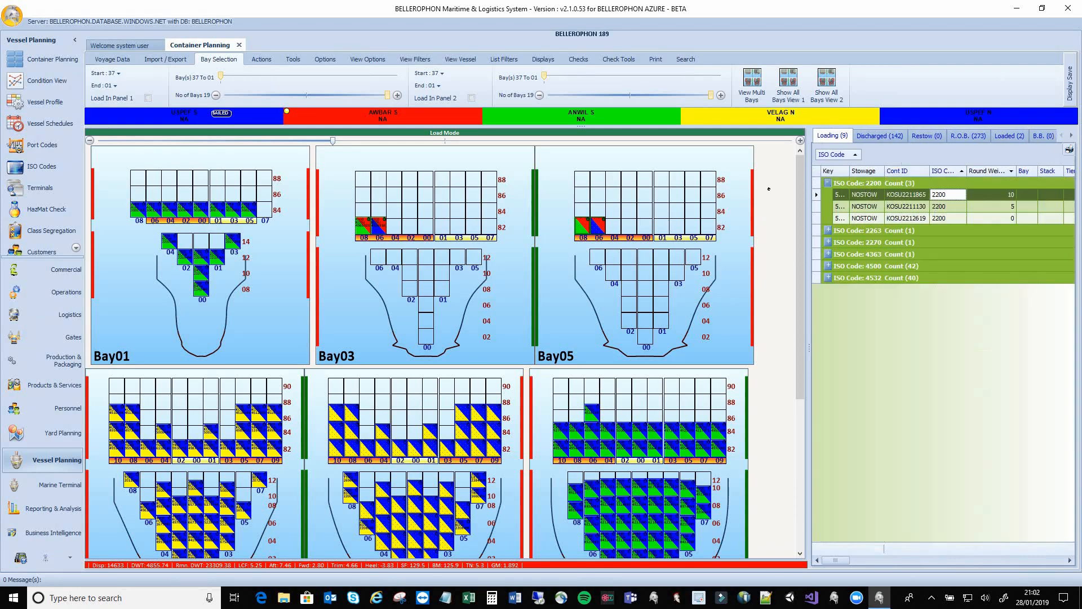
pyautogui.click(827, 266)
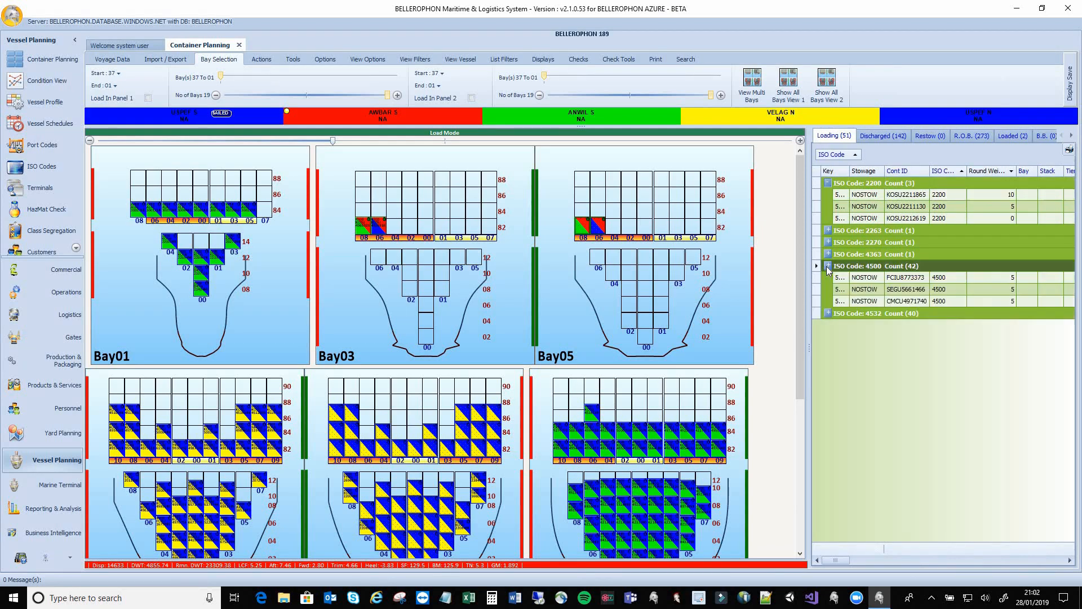
pyautogui.click(817, 278)
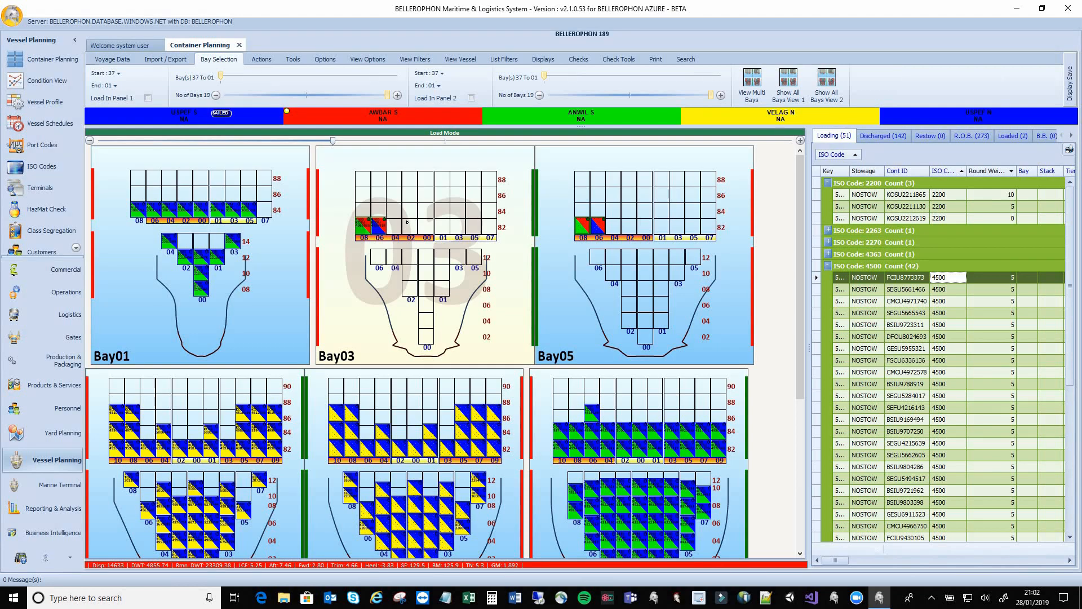
pyautogui.moveTo(428, 230); pyautogui.dragTo(490, 231)
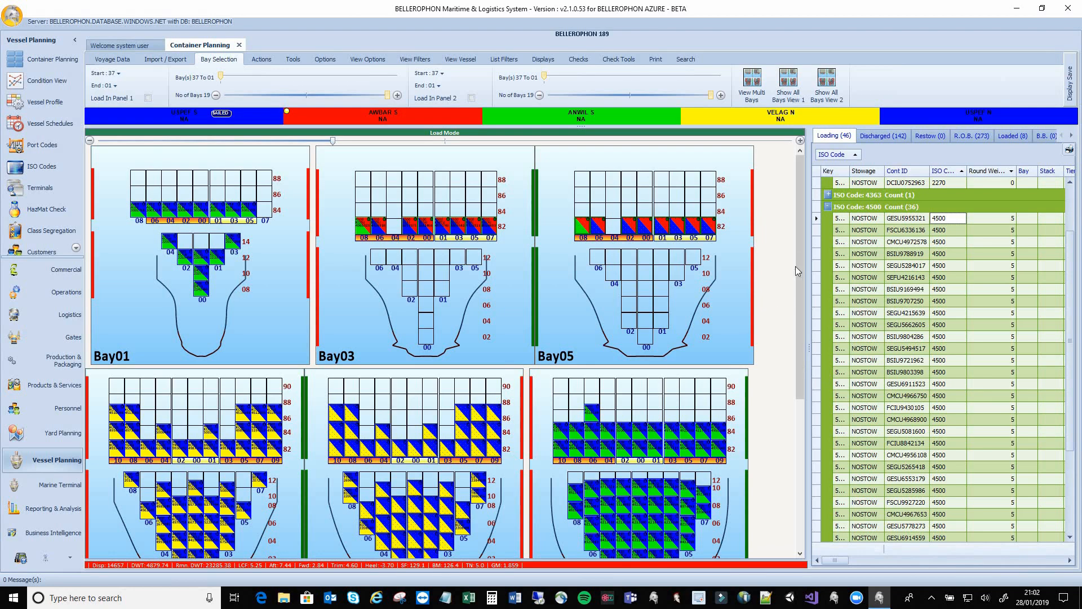
pyautogui.moveTo(800, 252); pyautogui.dragTo(800, 225)
# Select all bays with (Un)Select all, draw them, and scroll down to Bay15 and Bay17
pyautogui.click(752, 80)
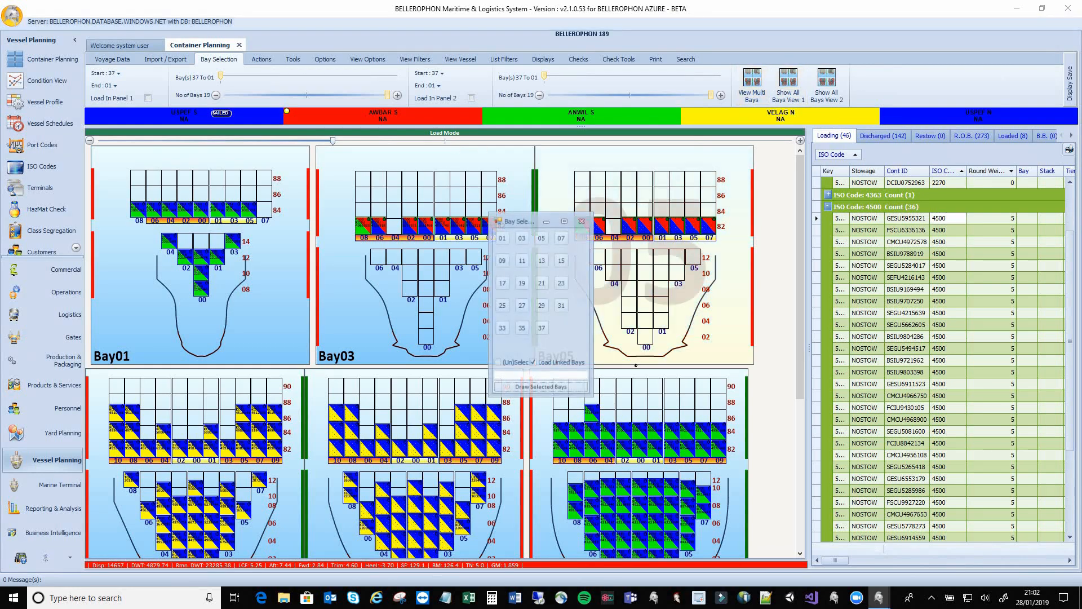
pyautogui.click(522, 281)
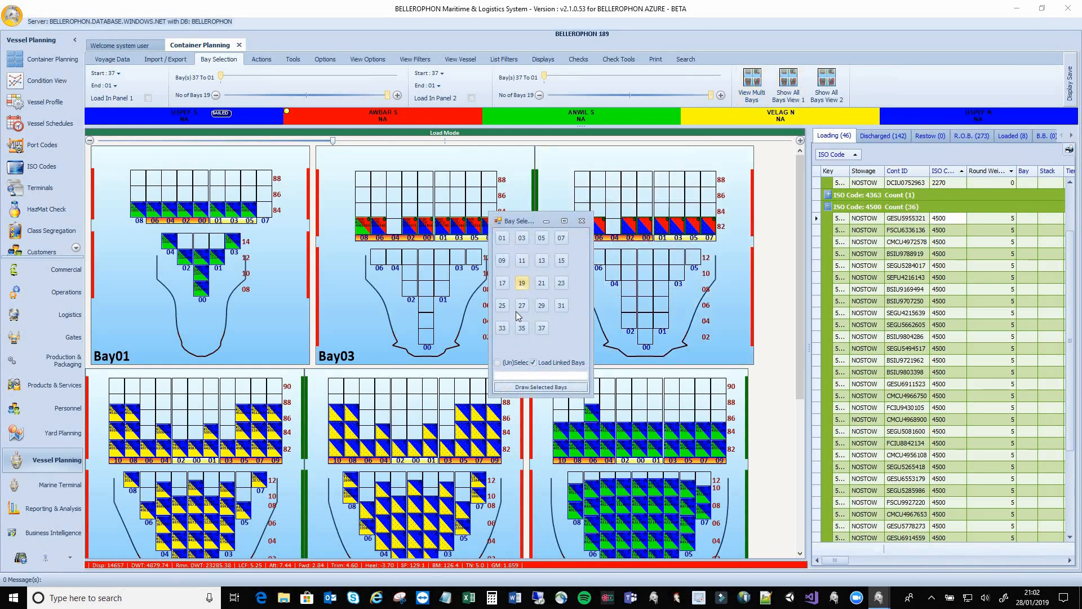
pyautogui.click(497, 363)
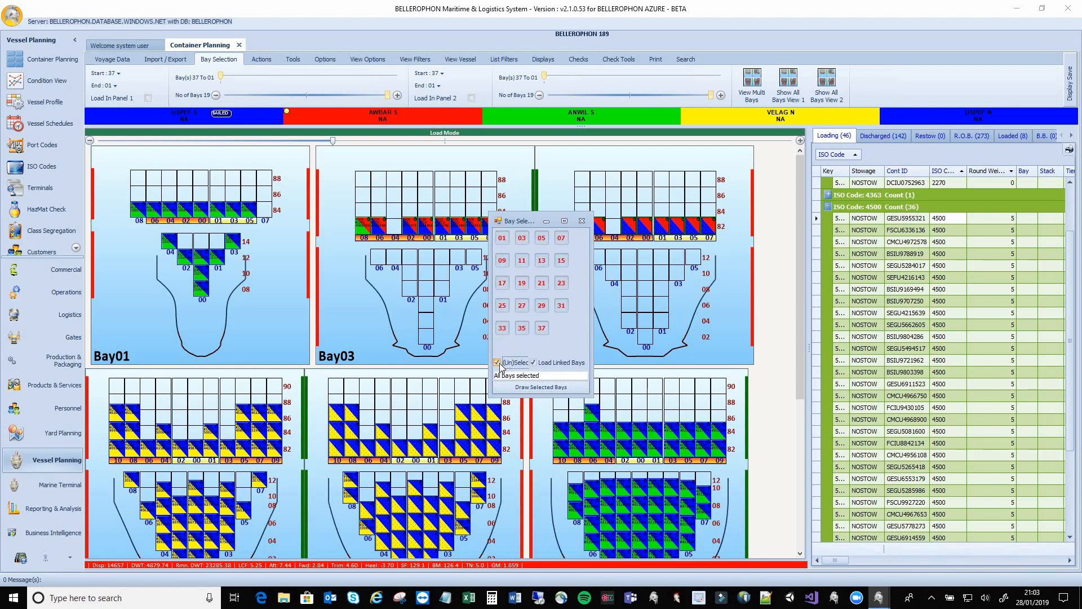
pyautogui.click(518, 387)
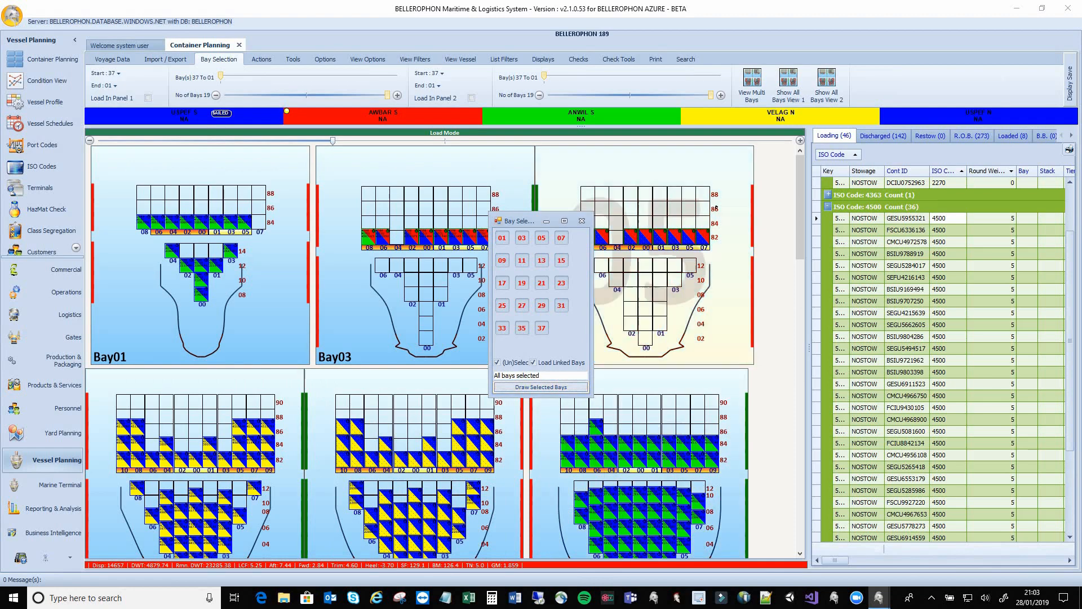
pyautogui.click(582, 220)
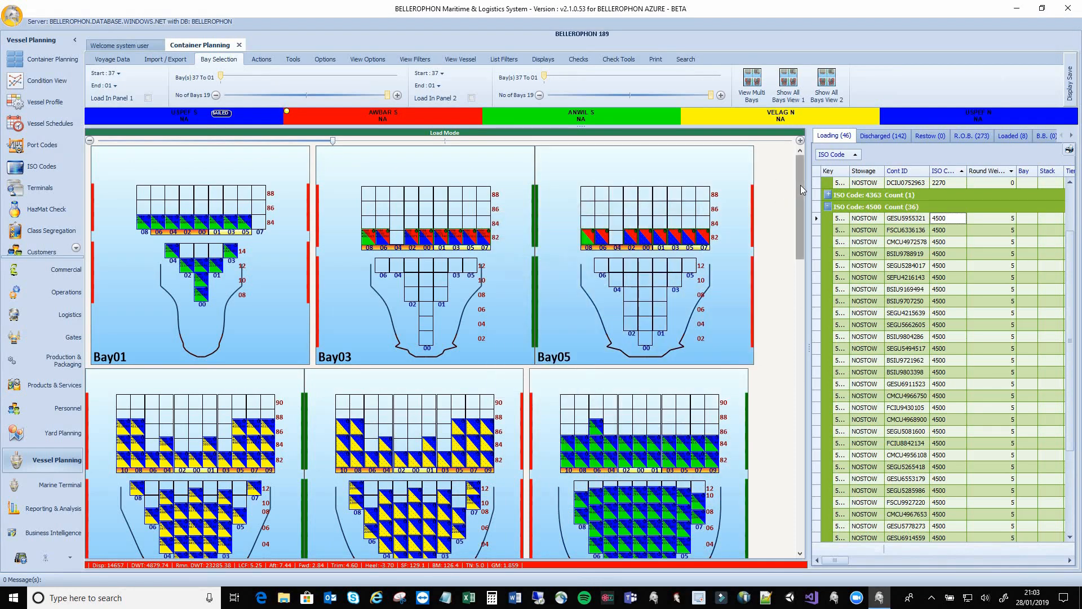
pyautogui.scroll(-5, 803, 234)
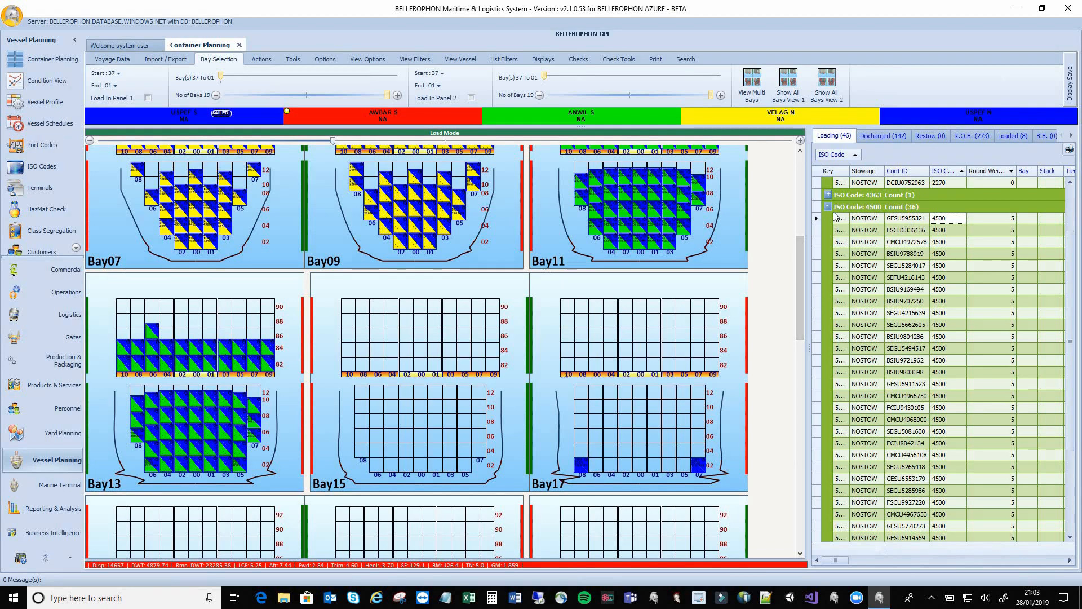
# Stow ISO 4500 containers across Bay15 tiers 82 and 84 and at Bay17 stack 09, tier 82
pyautogui.click(816, 218)
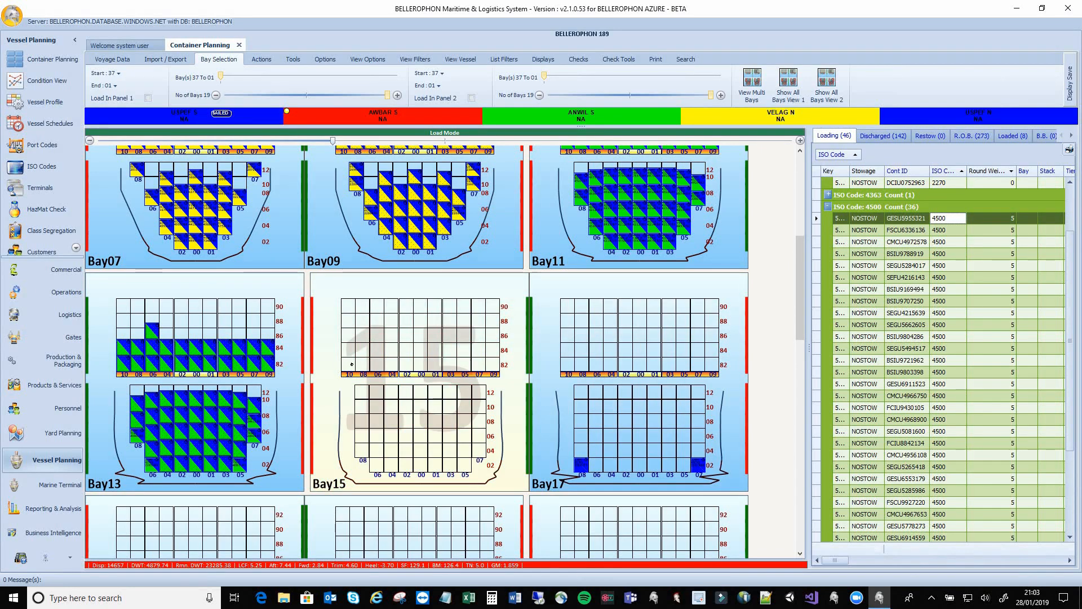
pyautogui.moveTo(351, 364); pyautogui.dragTo(376, 364)
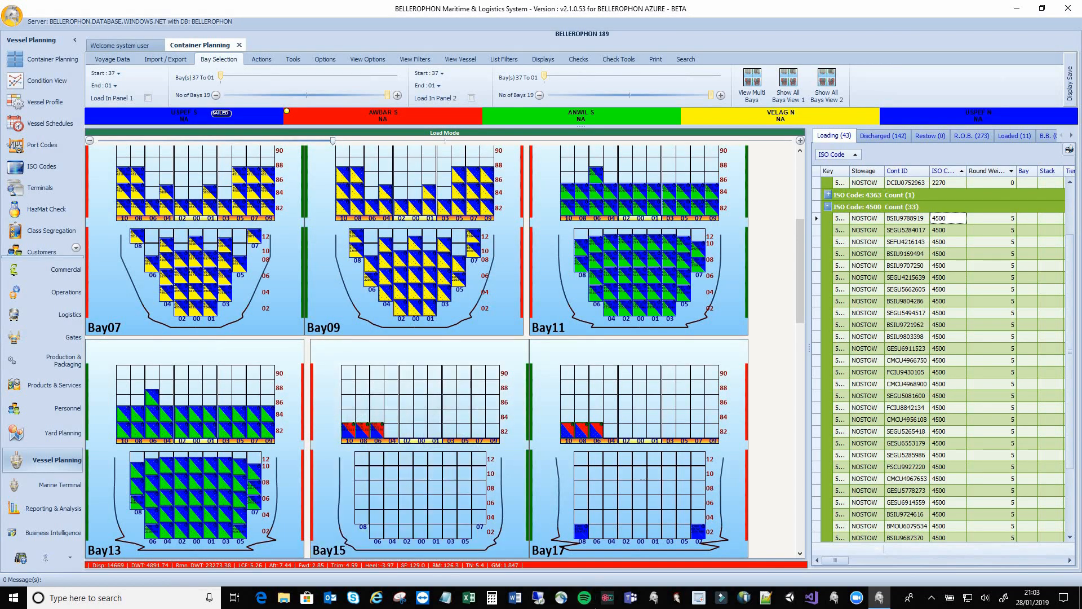
pyautogui.scroll(-2, 926, 211)
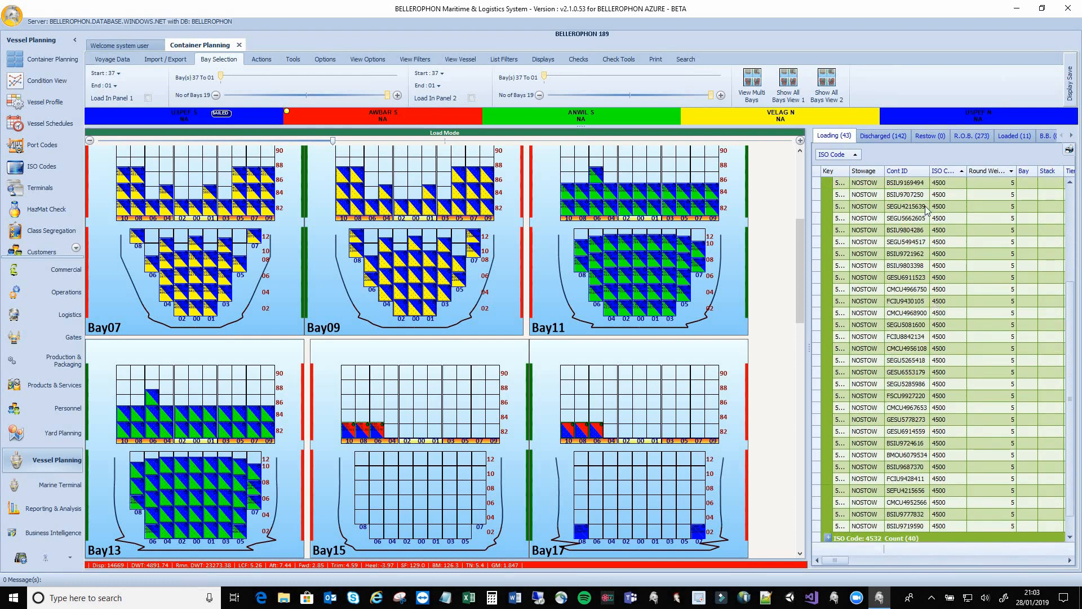
pyautogui.click(1014, 138)
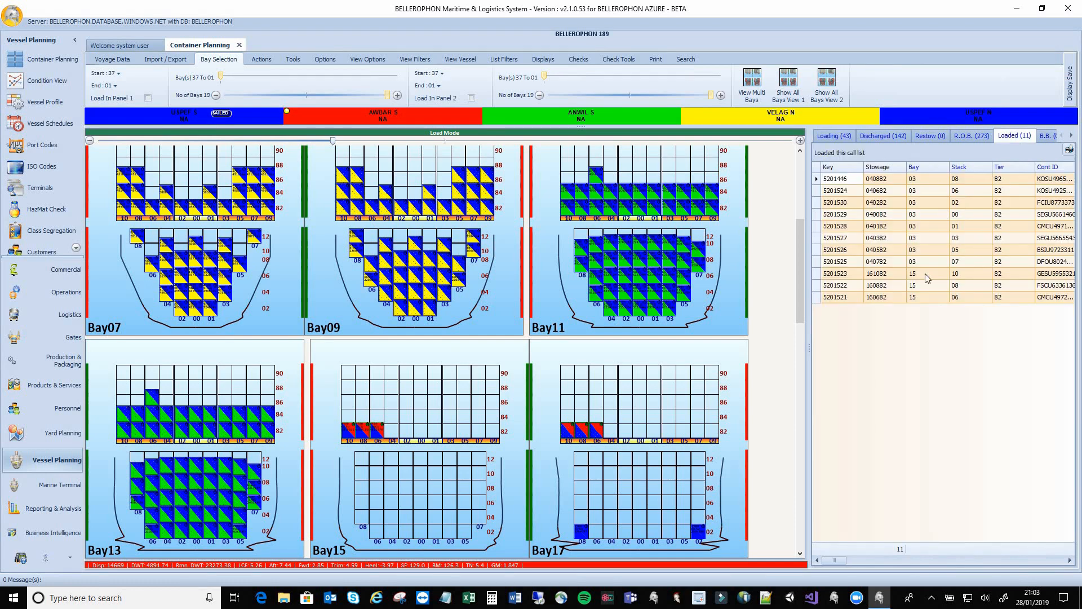
pyautogui.click(843, 138)
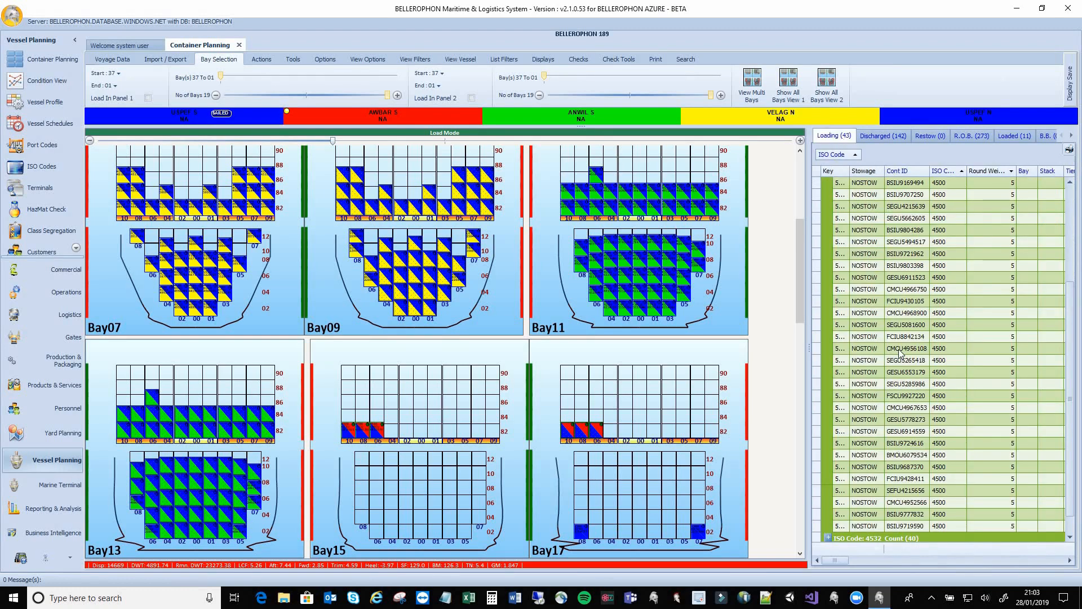
pyautogui.click(711, 429)
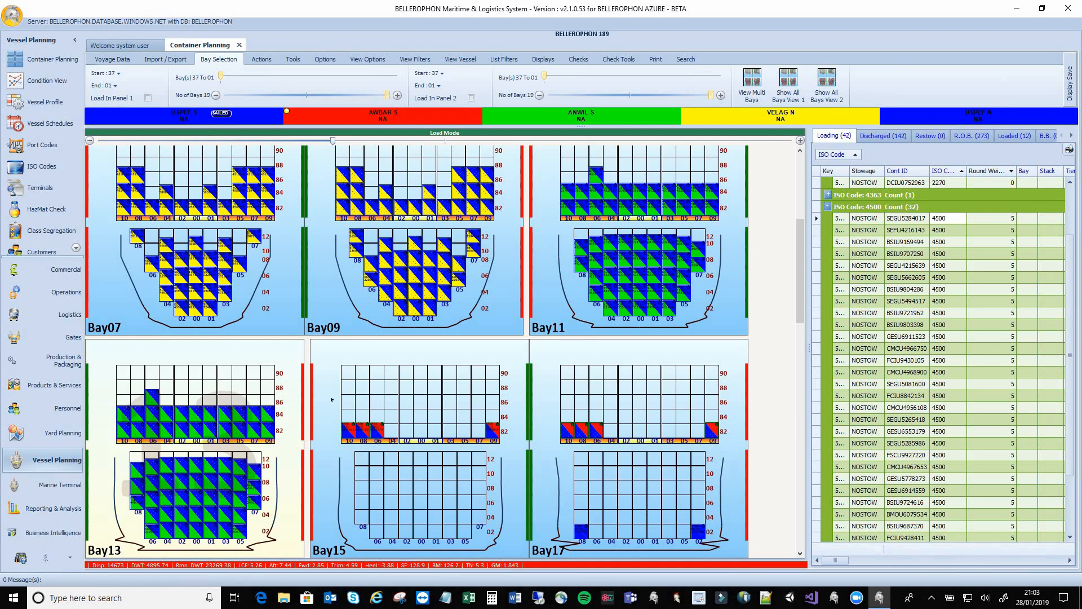
pyautogui.moveTo(352, 416); pyautogui.dragTo(376, 414)
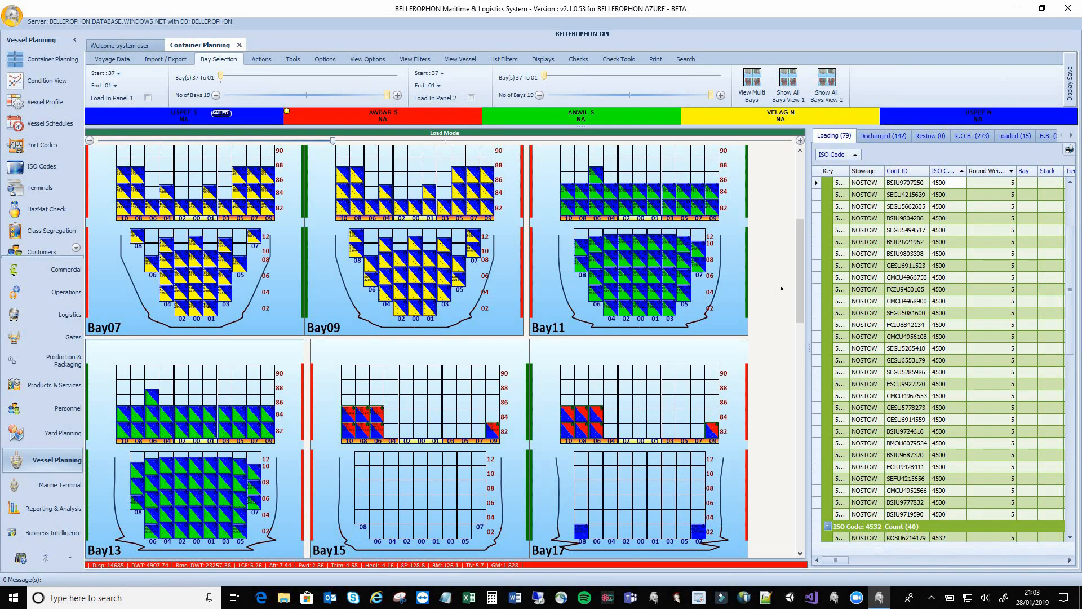
# In Unload (undo) mode, remove the Bay15 containers and the one at Bay17 stack 09, then return to the Loading list
pyautogui.rightClick(768, 299)
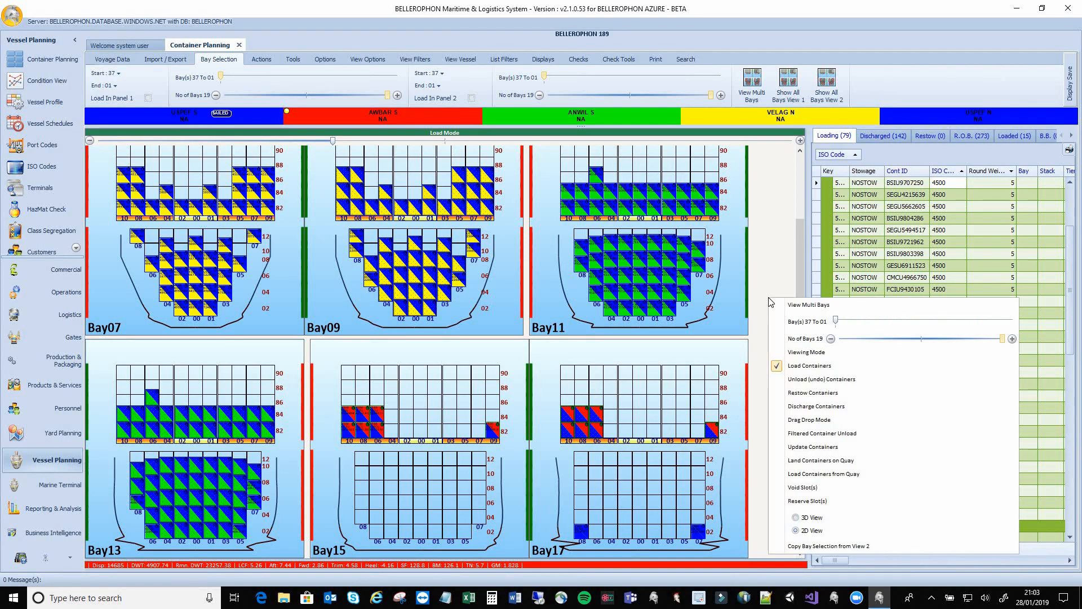
pyautogui.click(782, 383)
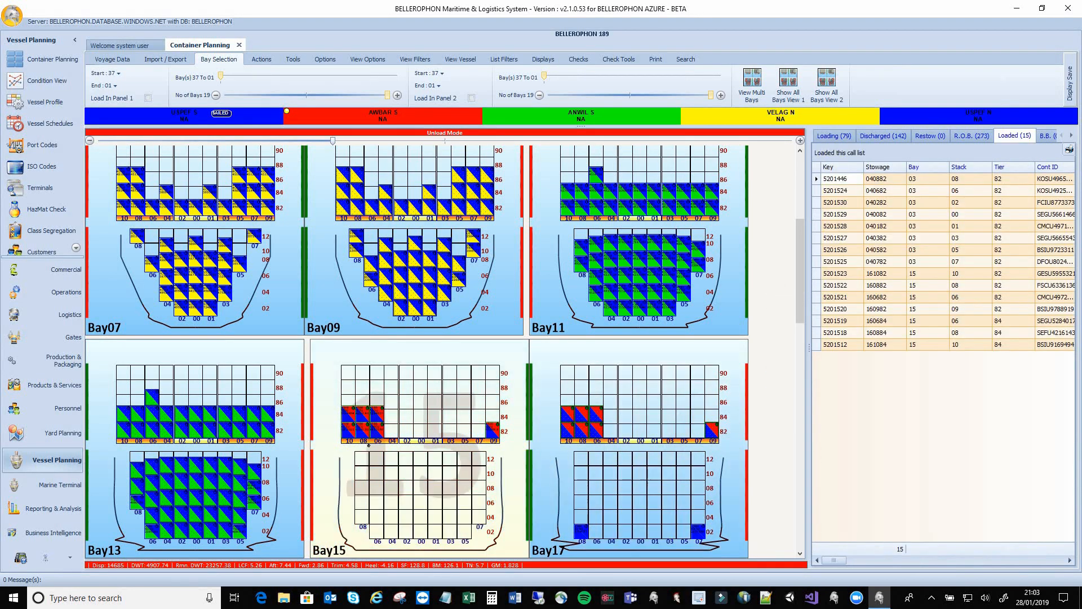
pyautogui.moveTo(344, 408); pyautogui.dragTo(378, 417)
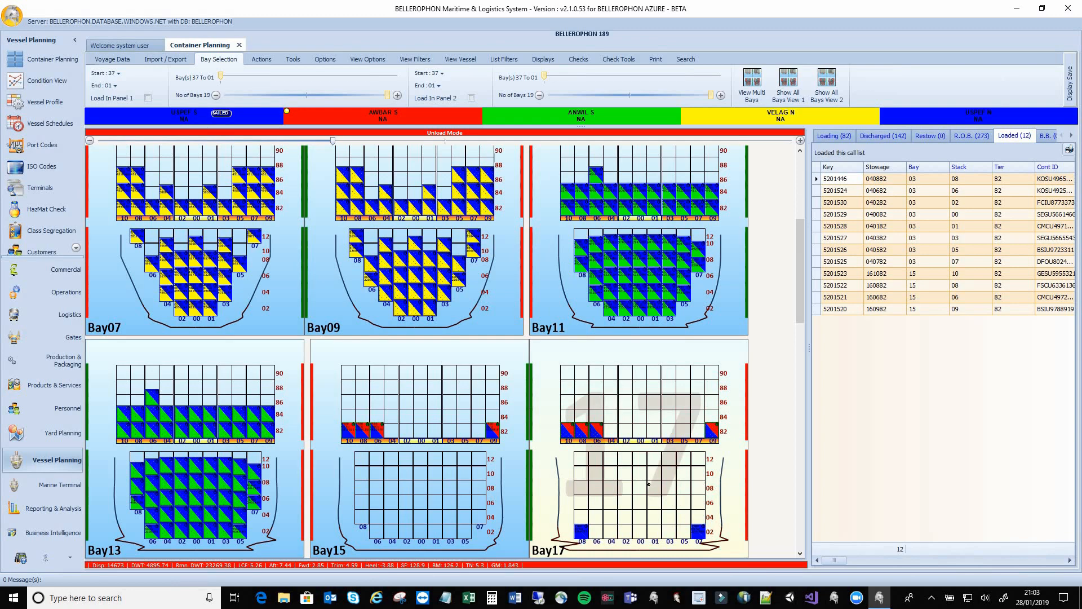
pyautogui.click(711, 430)
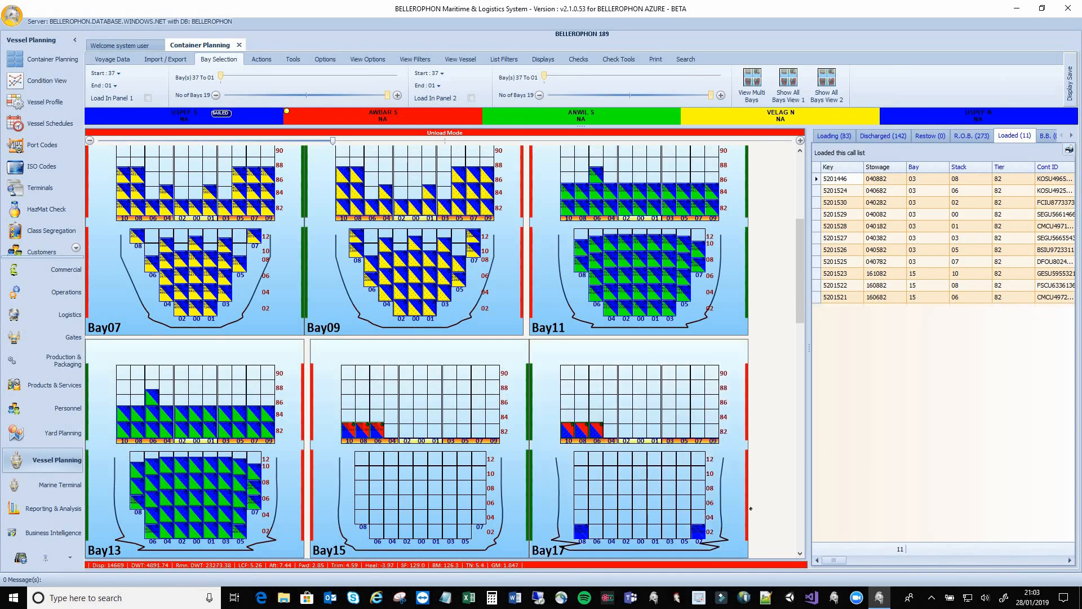
pyautogui.click(840, 136)
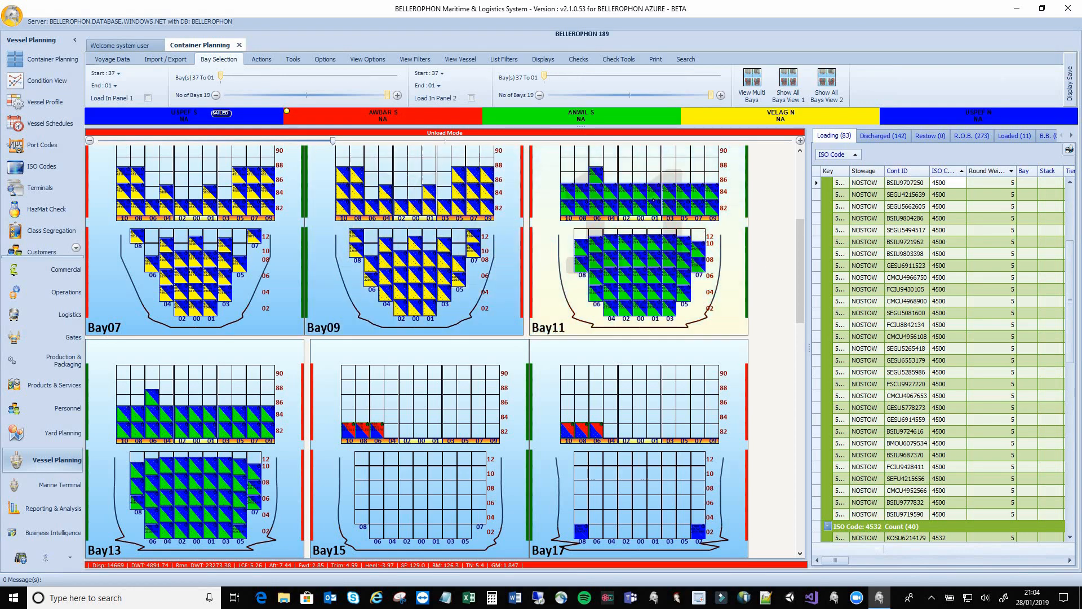
pyautogui.moveTo(800, 228); pyautogui.dragTo(800, 165)
pyautogui.scroll(5, 900, 250)
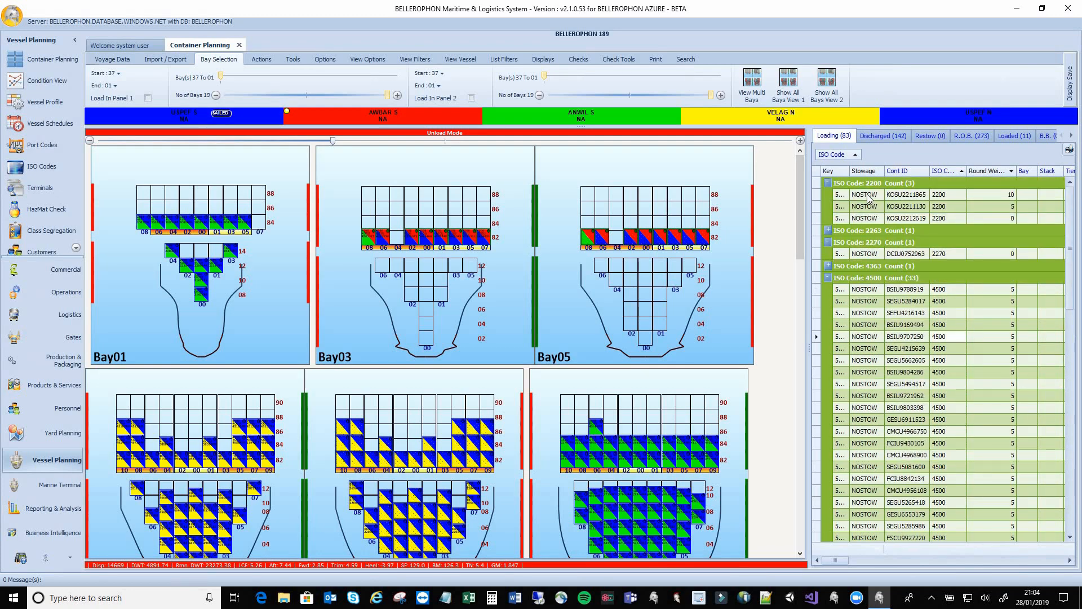
# Back in load mode, stow the first ISO 2200 container in a Bay07 slot
pyautogui.click(868, 197)
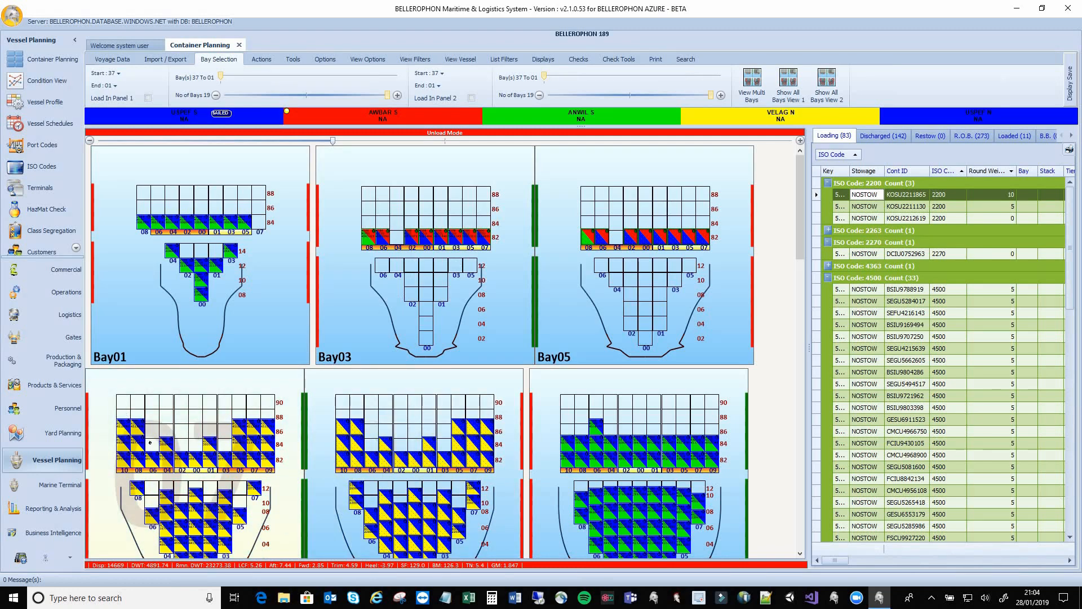
pyautogui.rightClick(782, 160)
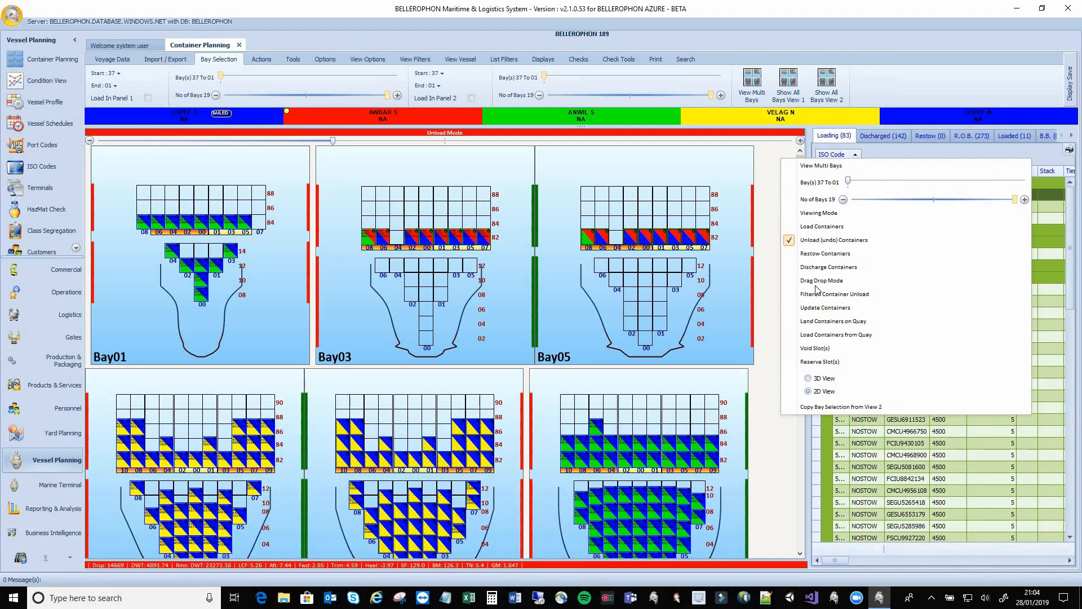
pyautogui.click(821, 226)
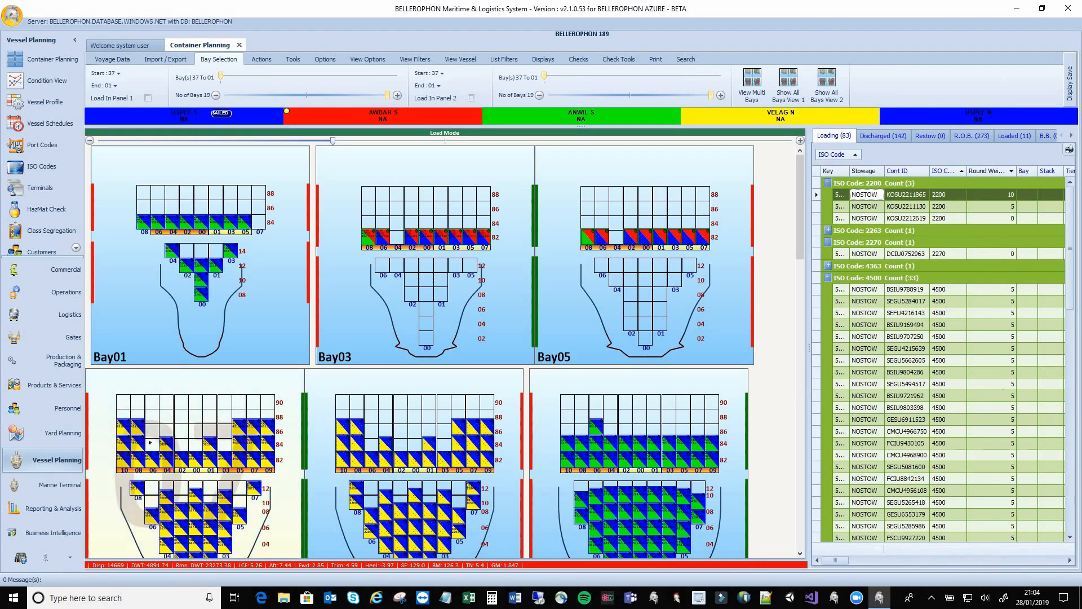
pyautogui.click(150, 442)
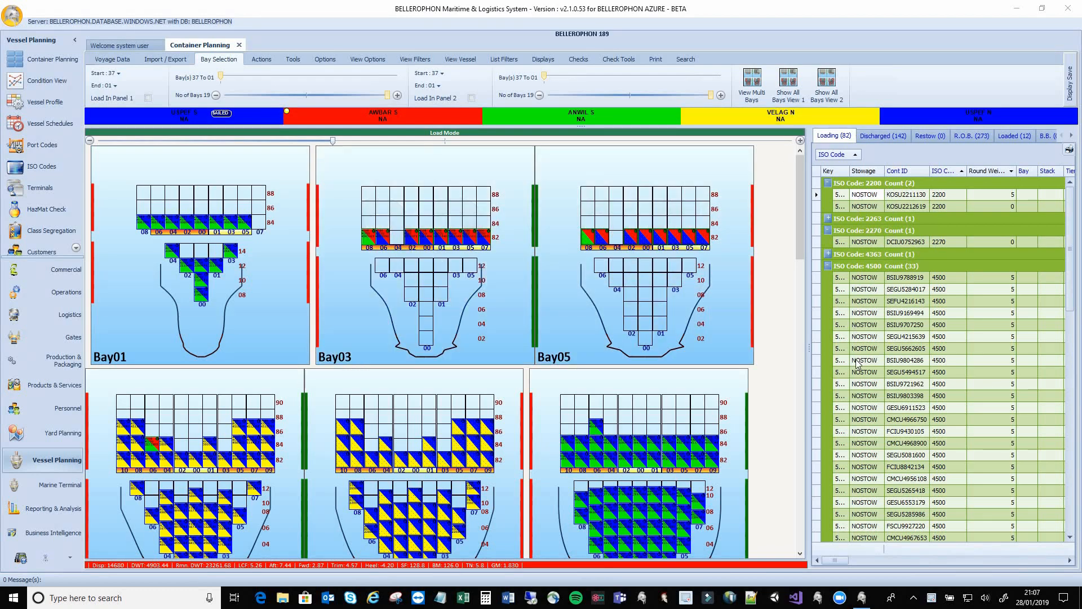
# Try loading an ISO 4500 container into Bay01 and dismiss the no-space error
pyautogui.click(819, 277)
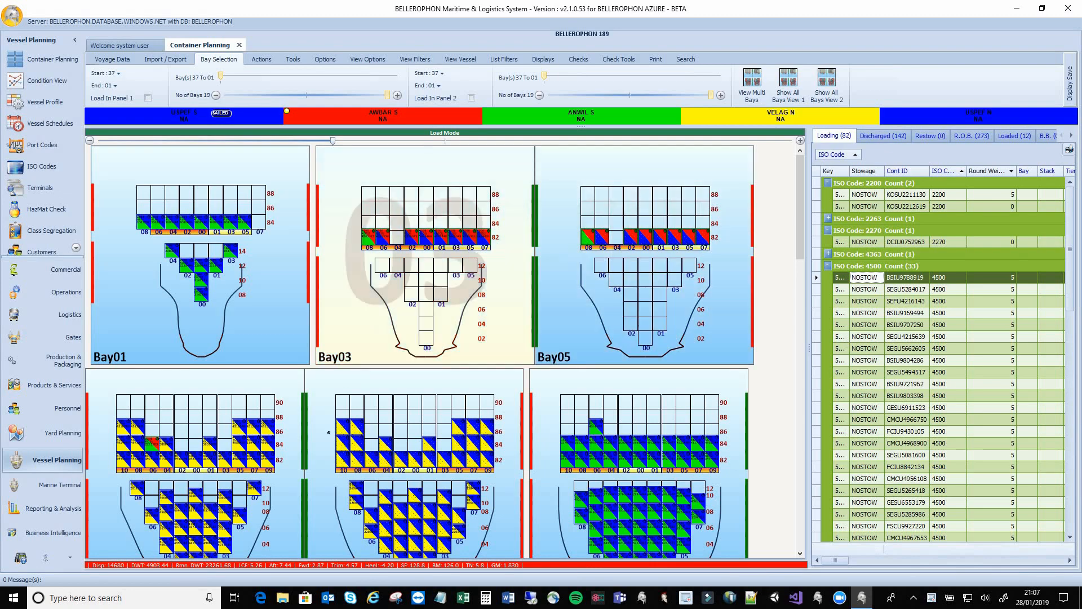
pyautogui.click(143, 209)
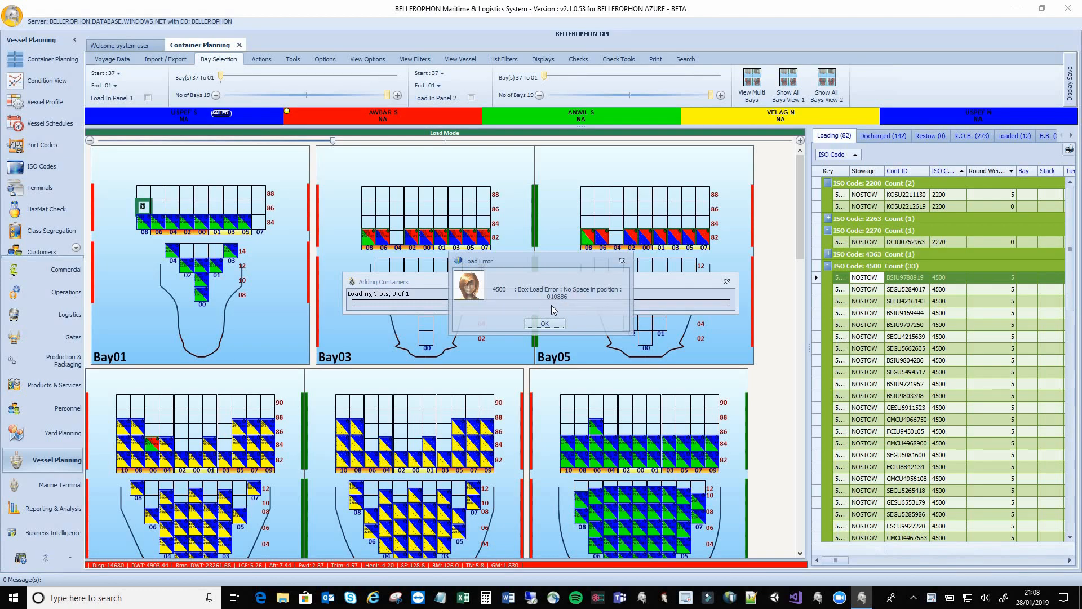
pyautogui.click(544, 323)
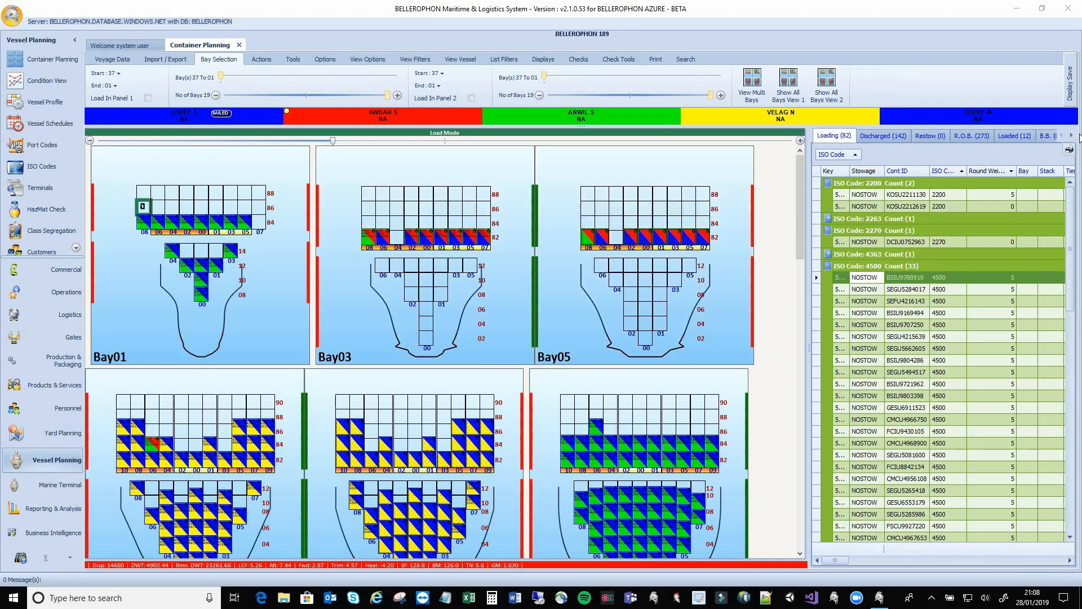
pyautogui.click(1071, 136)
# Open the Error Log listing the failed Bay01 load, then display the Voyage Data ribbon commands
pyautogui.click(1071, 135)
pyautogui.click(1071, 136)
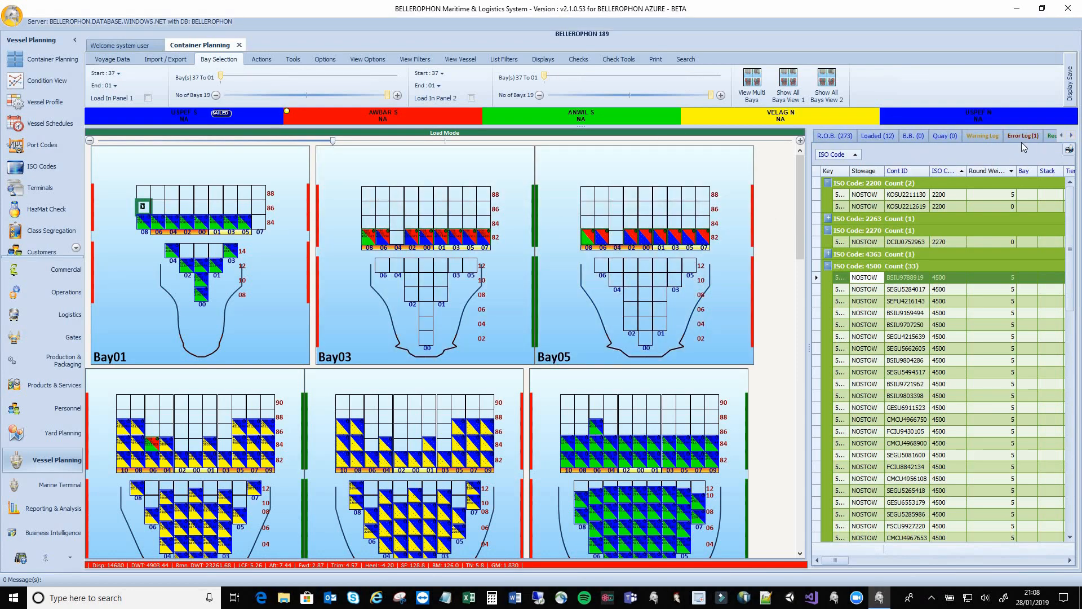
pyautogui.click(1022, 139)
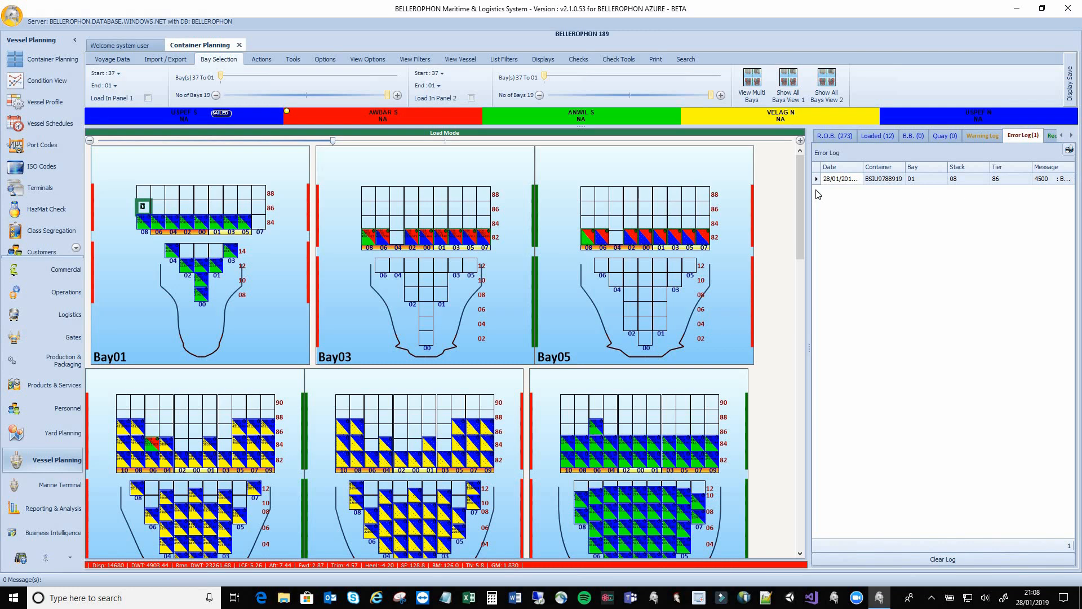
pyautogui.click(115, 65)
pyautogui.click(165, 61)
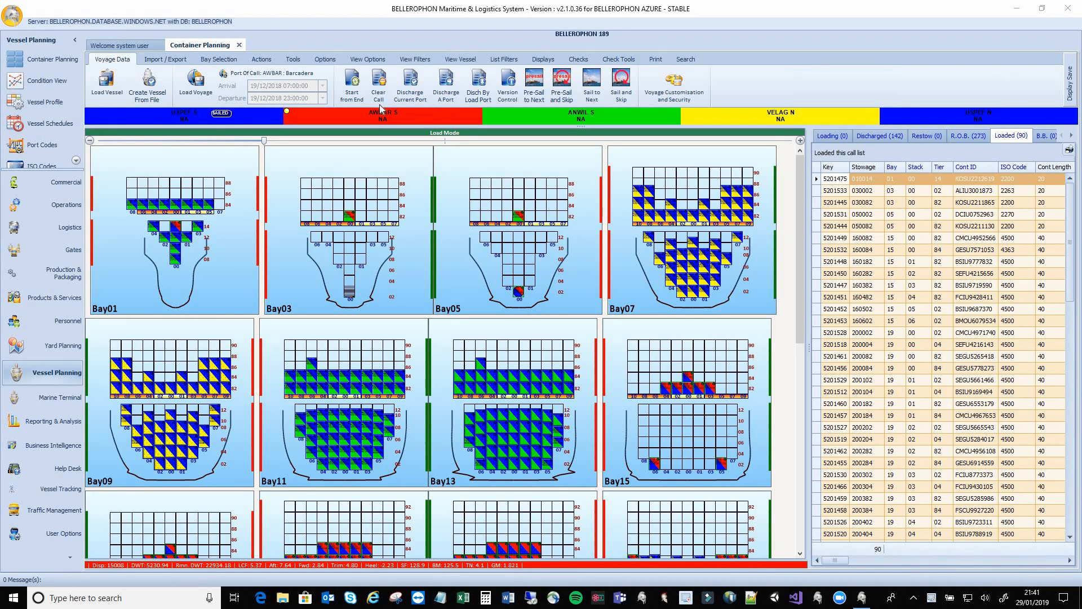
# Sail to the next call, confirming closure of the current call and sailing despite warnings
pyautogui.click(593, 93)
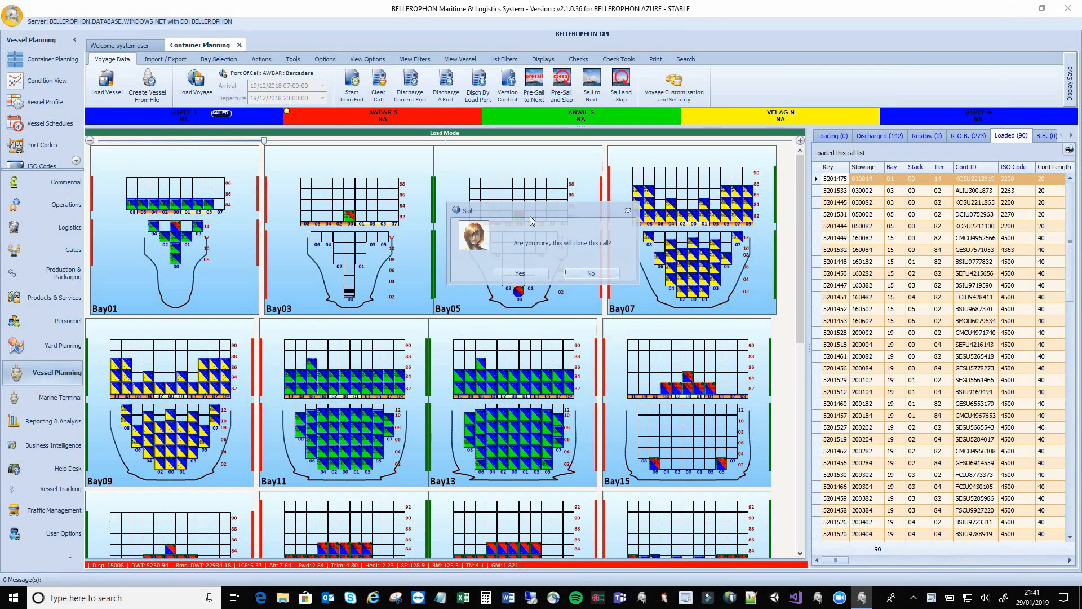
pyautogui.click(538, 280)
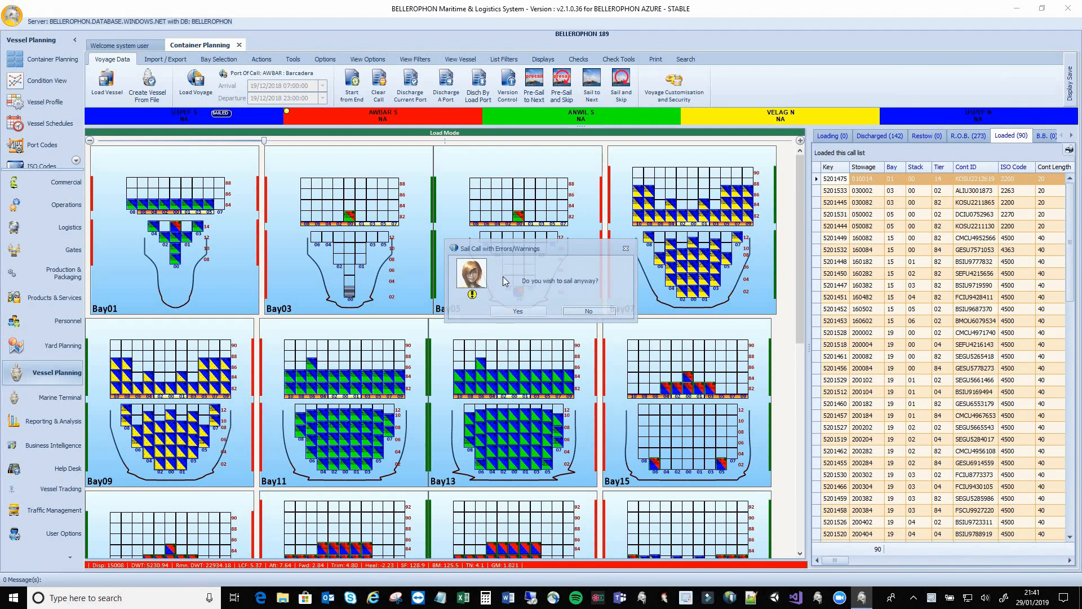
pyautogui.click(525, 312)
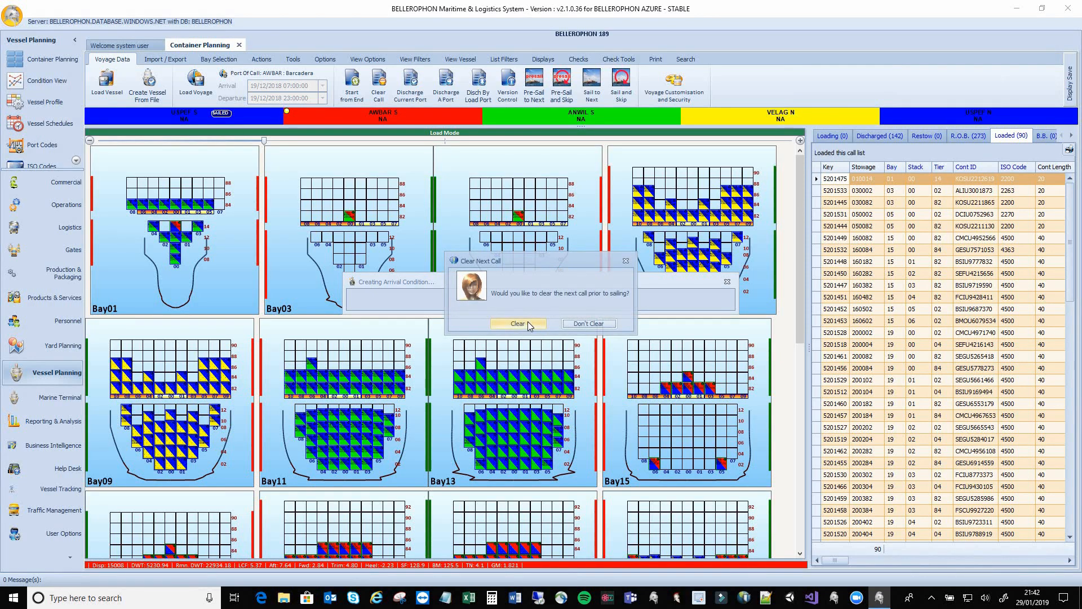
# Clear the next call and acknowledge Sail Complete, carrying 363 containers over
pyautogui.click(528, 322)
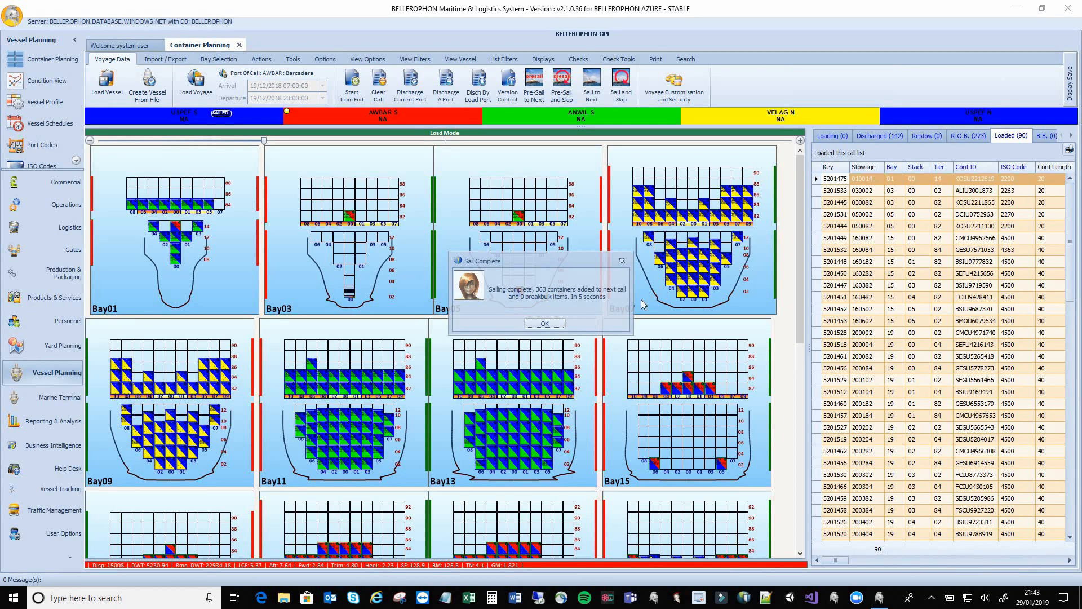
pyautogui.click(544, 324)
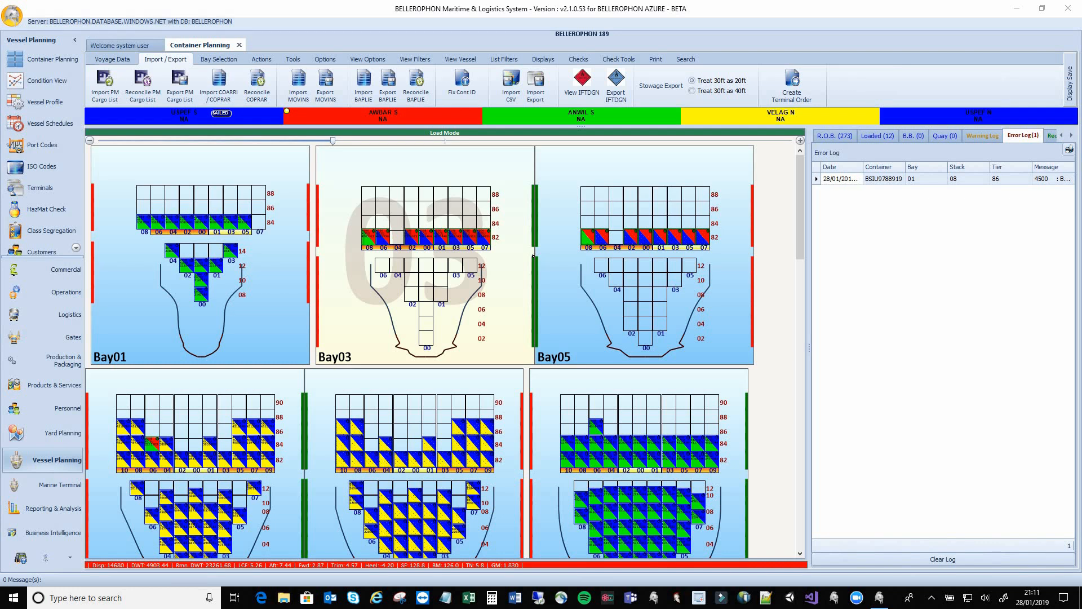
pyautogui.click(63, 103)
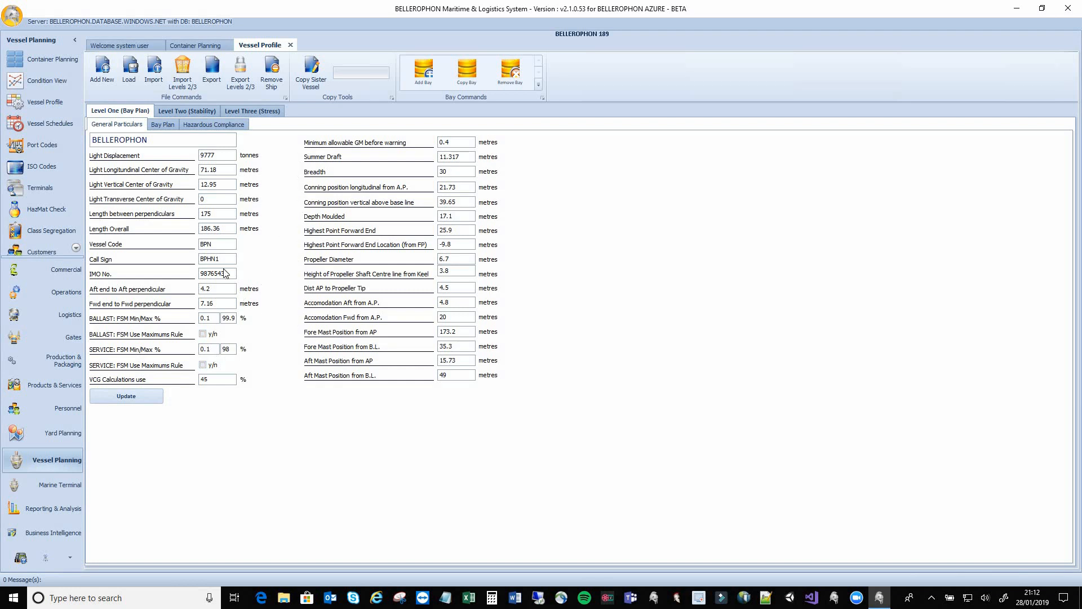
# Display Bay 37's structure in the Bay Plan: 11 stacks, base tier 80, 6.10 m length
pyautogui.click(168, 124)
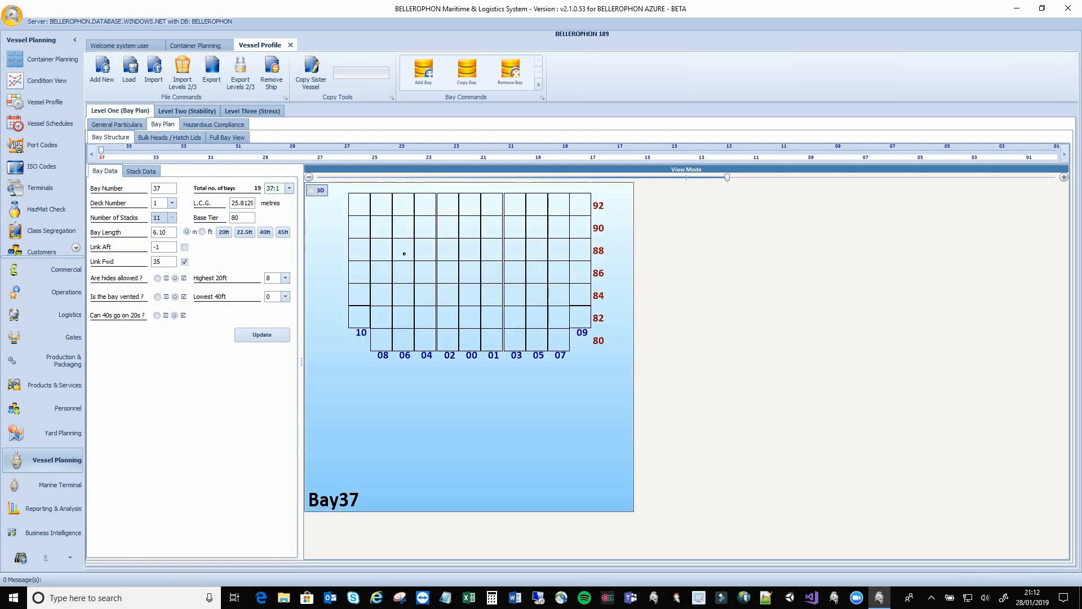
# Show Bay 37 as a 3D model, enlarged and rotated to a tilted view
pyautogui.click(311, 190)
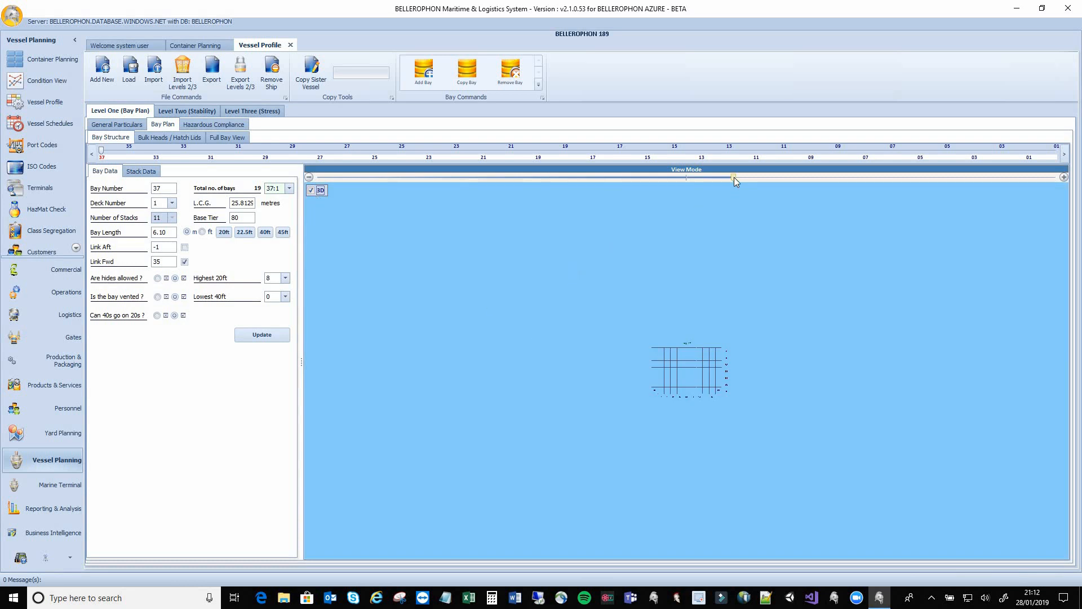
pyautogui.moveTo(735, 177); pyautogui.dragTo(961, 177)
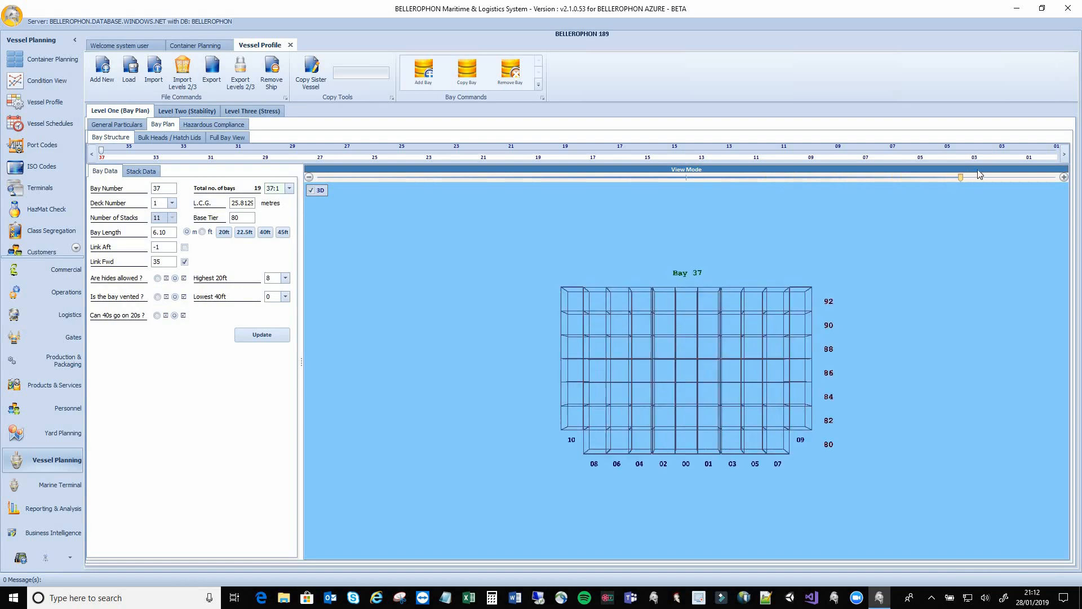
pyautogui.click(977, 177)
pyautogui.moveTo(927, 401)
pyautogui.mouseDown()
pyautogui.moveTo(625, 380)
pyautogui.moveTo(834, 379)
pyautogui.moveTo(896, 349)
pyautogui.moveTo(888, 374)
pyautogui.moveTo(906, 406)
pyautogui.moveTo(943, 398)
pyautogui.mouseUp()
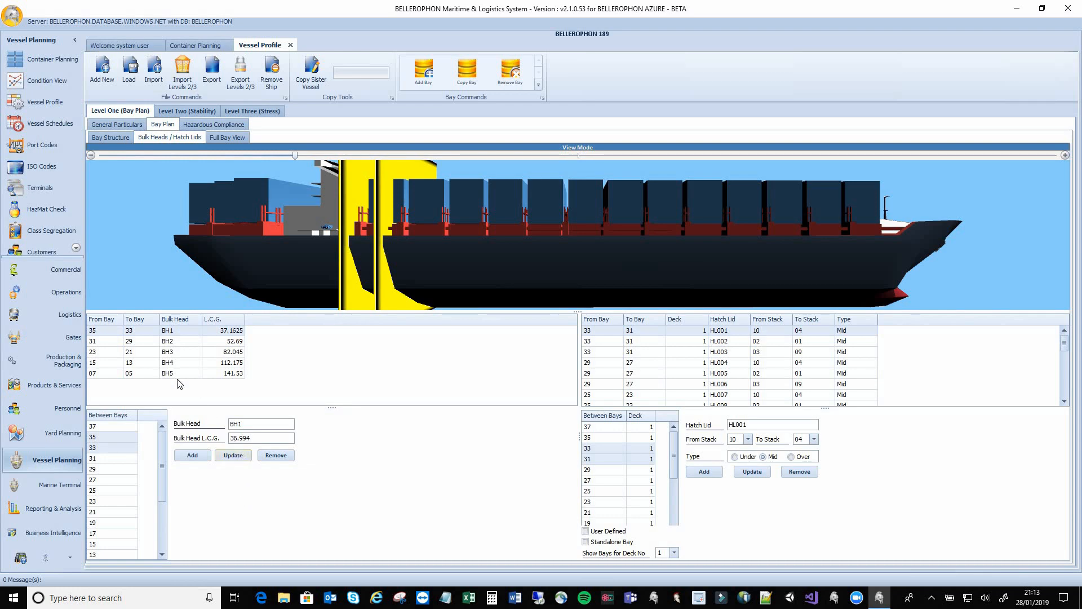
# Locate bulkheads BH3, BH4, BH5 and BH1 on the ship, then show the Full Bay View
pyautogui.click(114, 351)
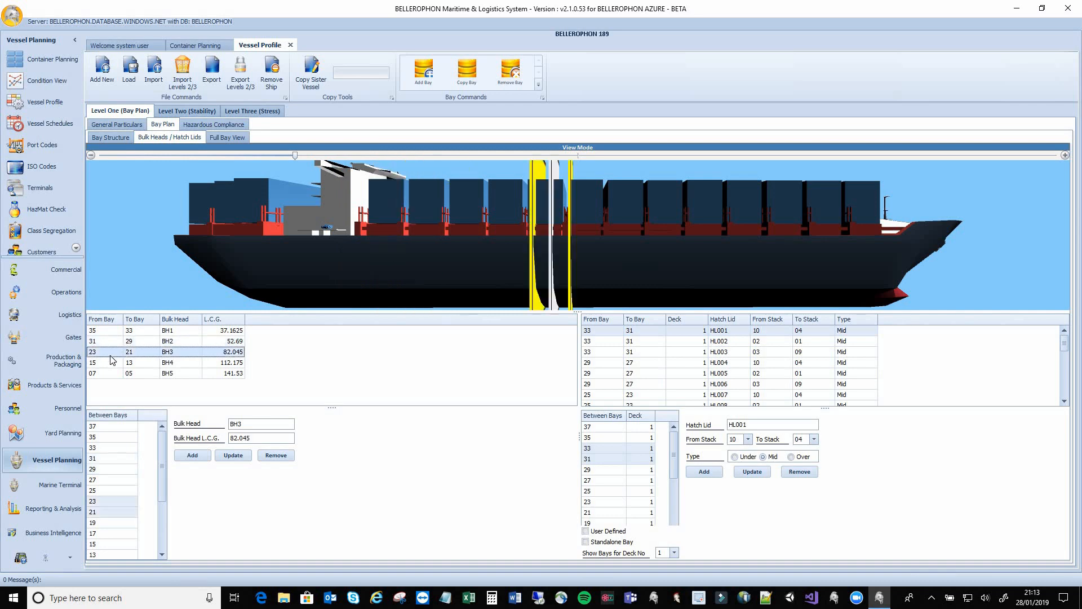
pyautogui.click(112, 363)
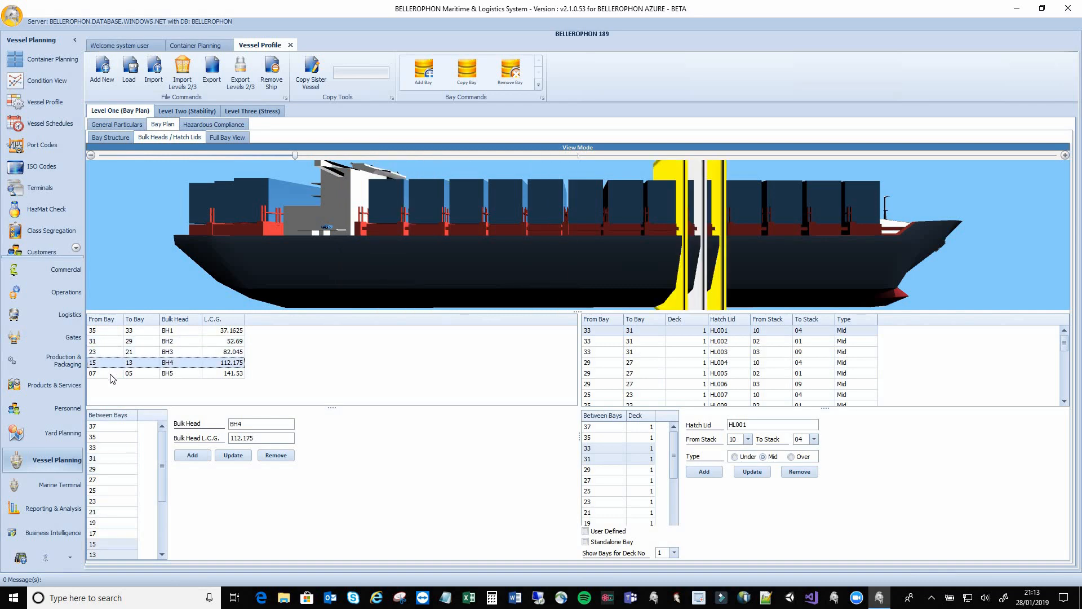
pyautogui.click(112, 374)
pyautogui.click(112, 333)
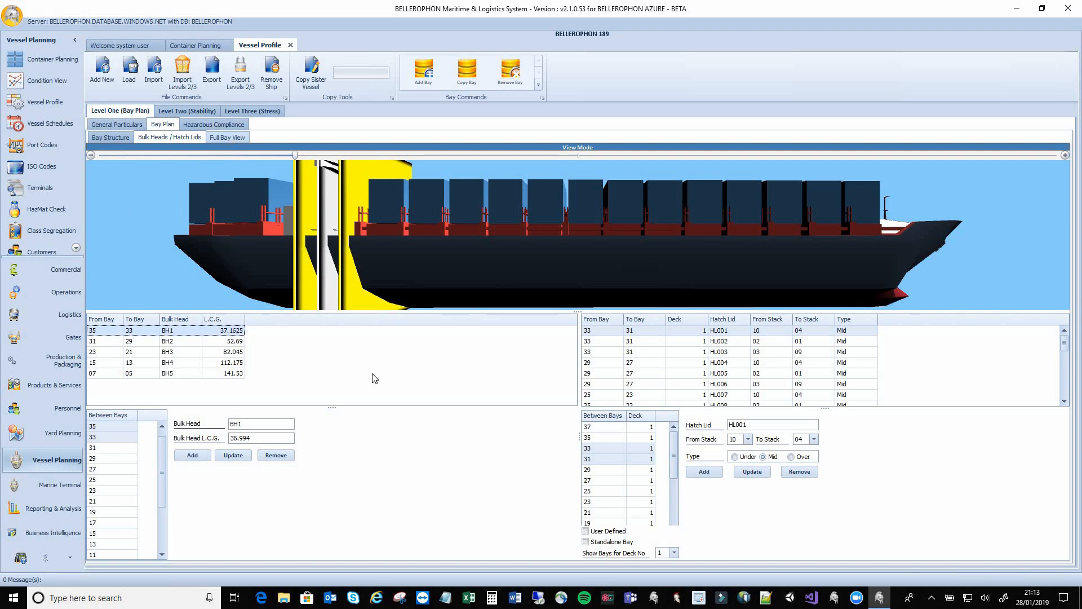
pyautogui.click(236, 138)
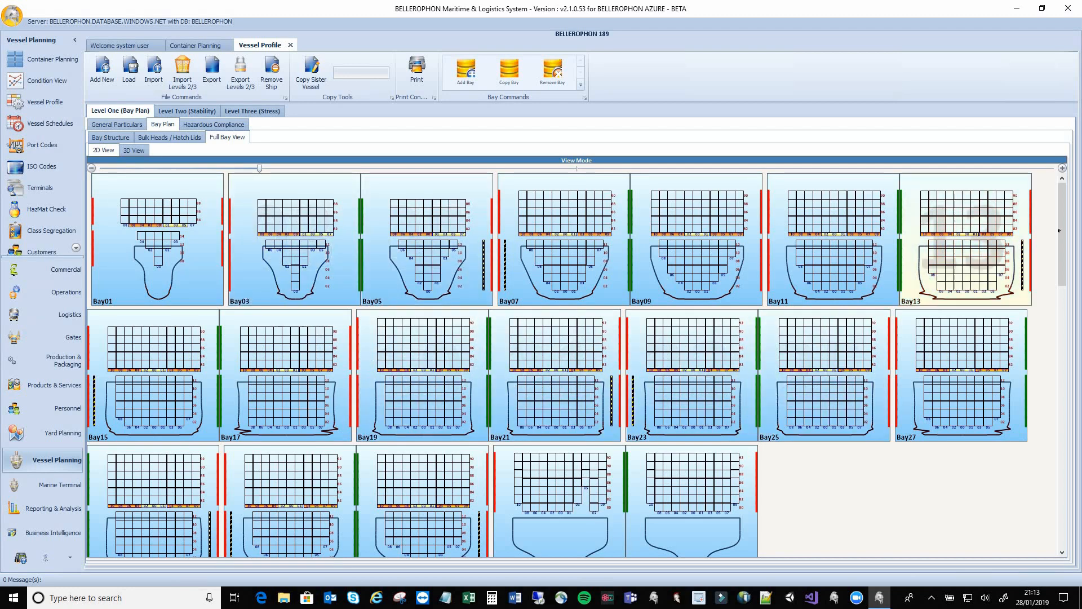
# Render the whole ship as a 3D model, rotated to an oblique view with zoom adjusted
pyautogui.scroll(-3, 1065, 221)
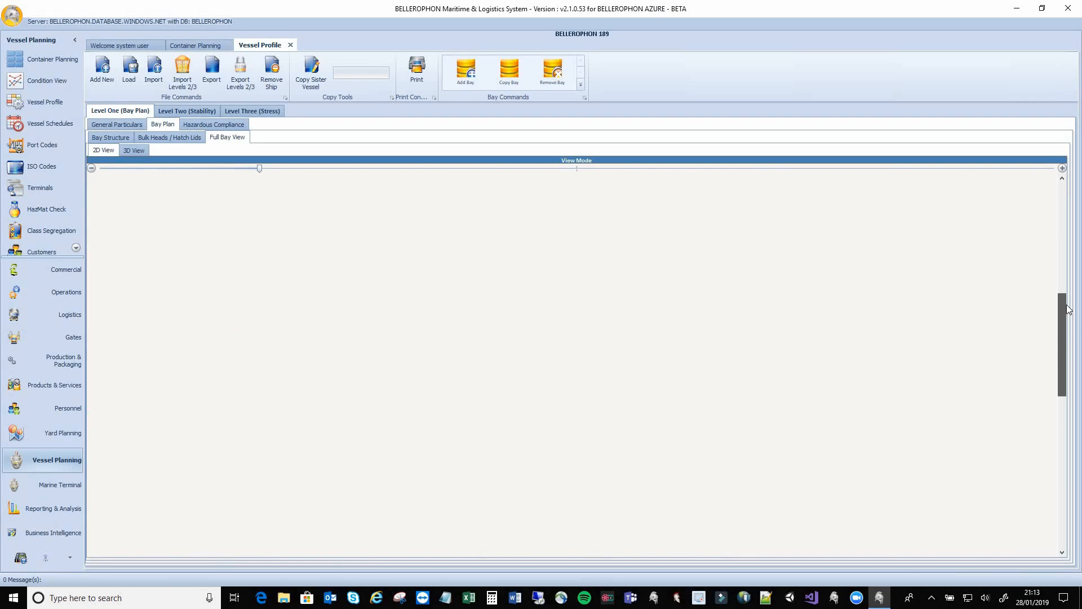
pyautogui.scroll(3, 1062, 217)
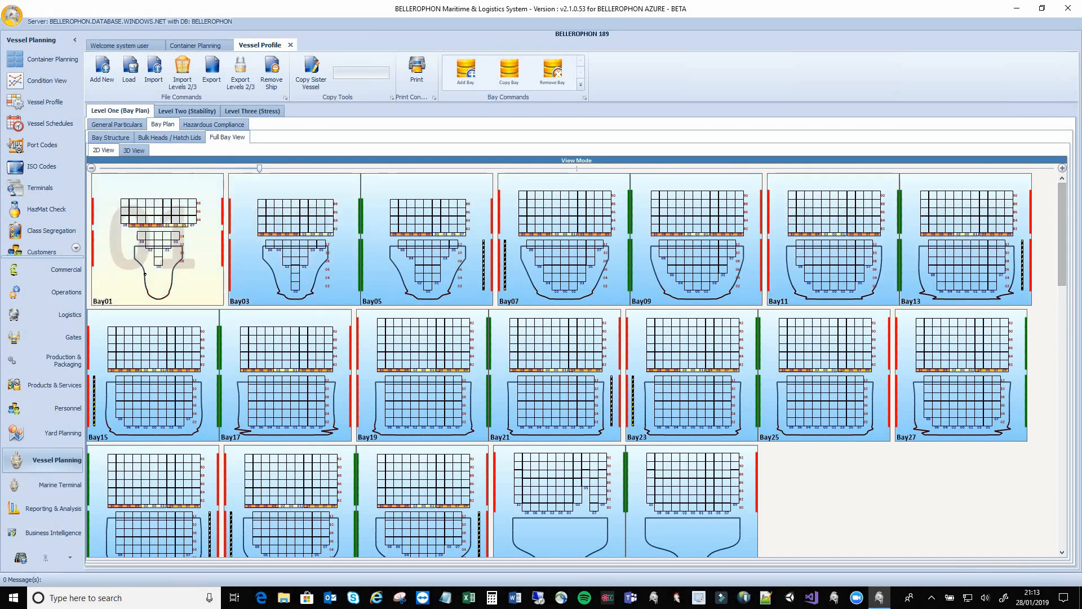
pyautogui.click(133, 151)
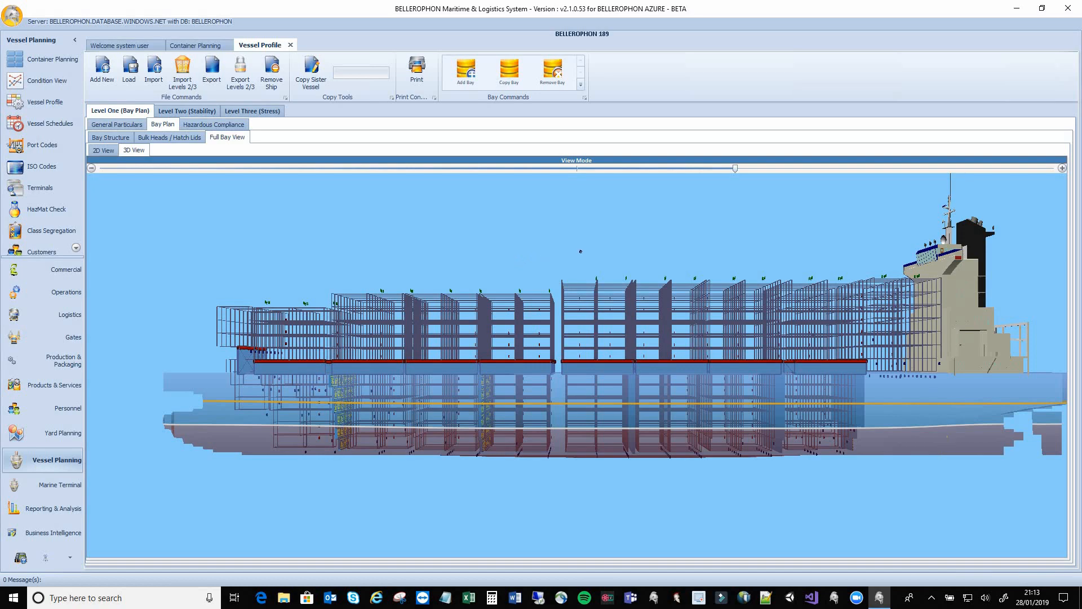
pyautogui.moveTo(585, 253); pyautogui.dragTo(86, 253)
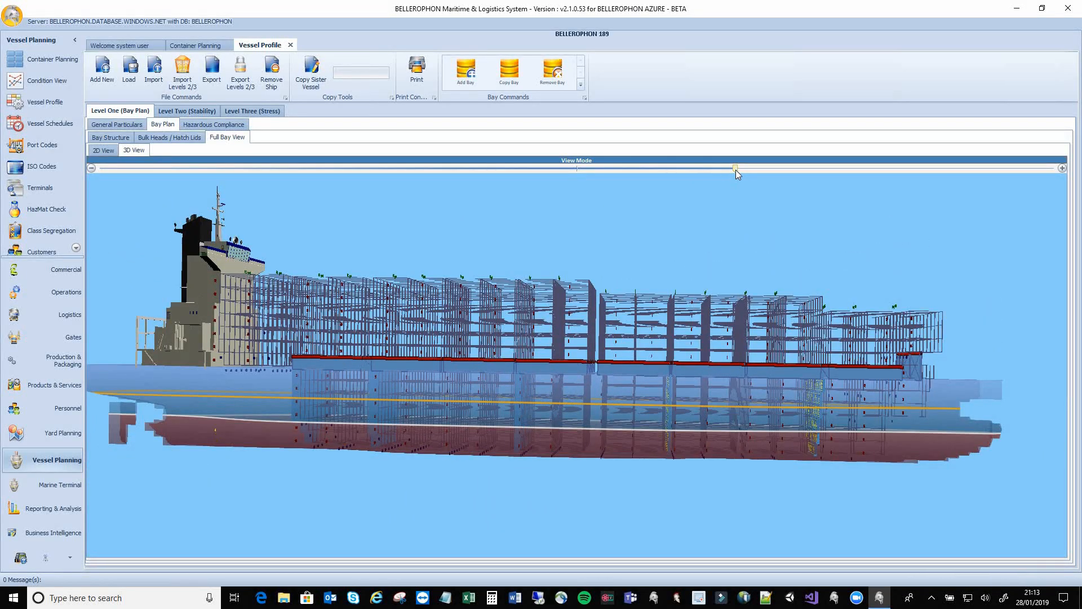
pyautogui.moveTo(735, 169); pyautogui.dragTo(538, 169)
pyautogui.moveTo(624, 169); pyautogui.dragTo(699, 158)
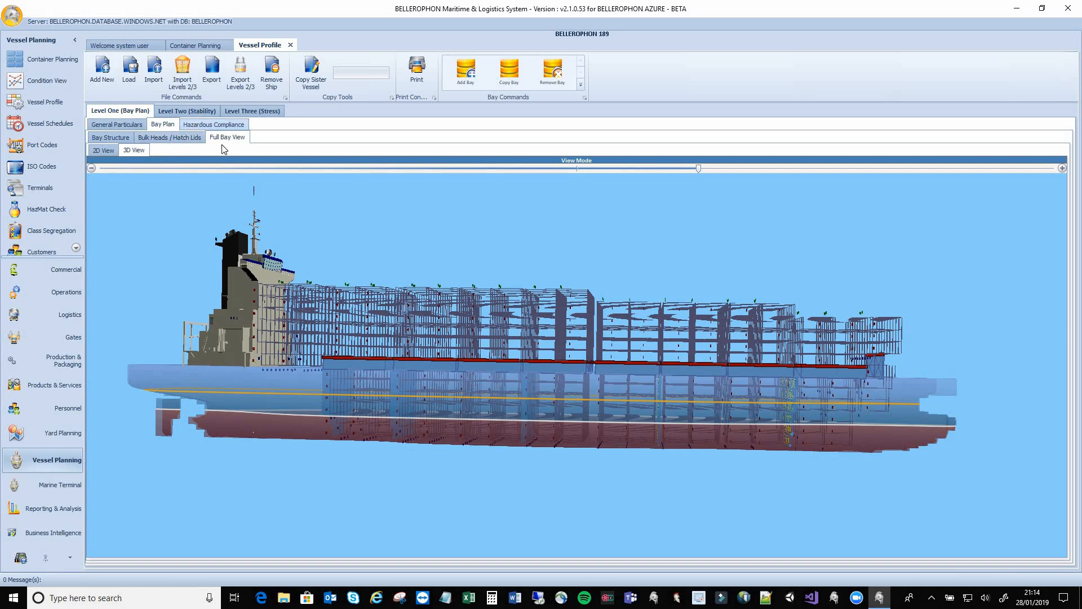
pyautogui.click(214, 124)
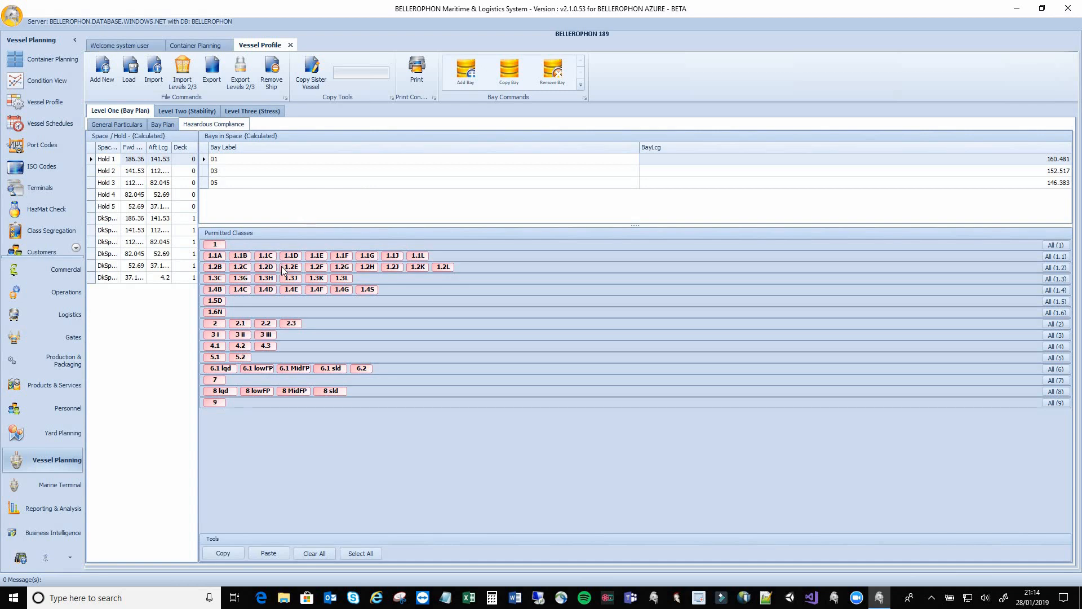
# Permit dangerous goods classes 1, 1.1A, 1.1B, 1.1C, 1.2B and 1.2C in Hold 3
pyautogui.click(112, 171)
pyautogui.click(120, 184)
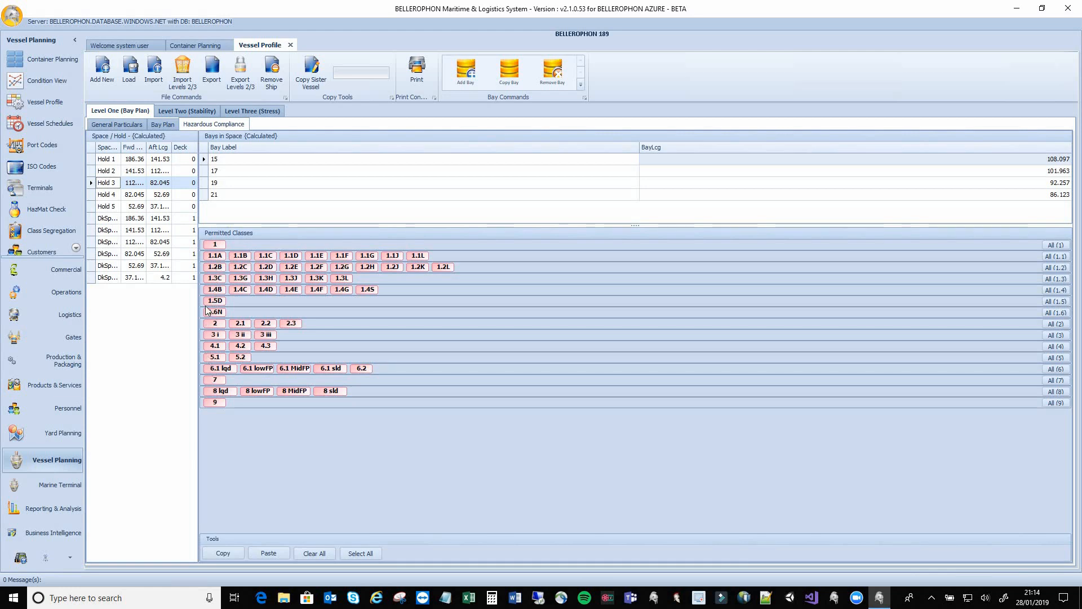
pyautogui.click(216, 245)
pyautogui.click(217, 256)
pyautogui.click(217, 267)
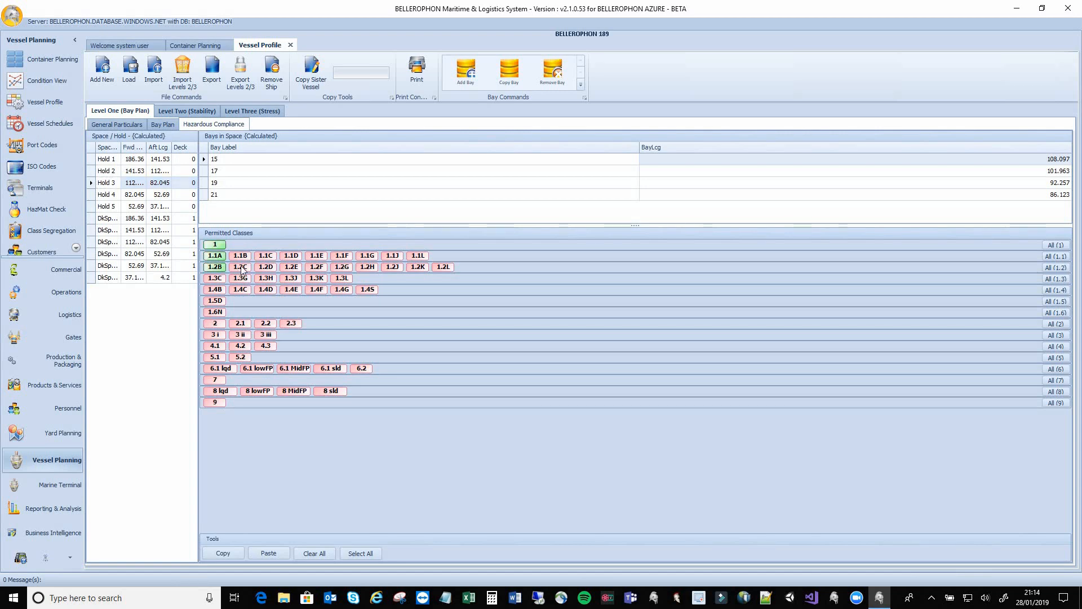
pyautogui.click(241, 269)
pyautogui.click(240, 256)
pyautogui.click(265, 257)
pyautogui.click(191, 116)
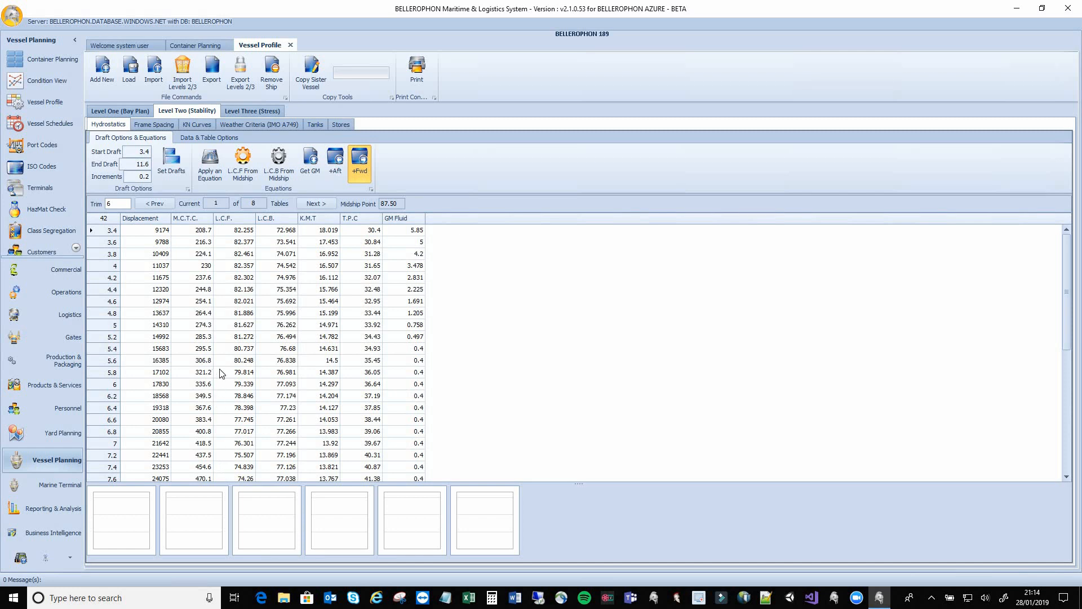
# Review the Frame Spacing table and KN Curves, ending on the IMO A749 Weather Criteria page
pyautogui.click(160, 124)
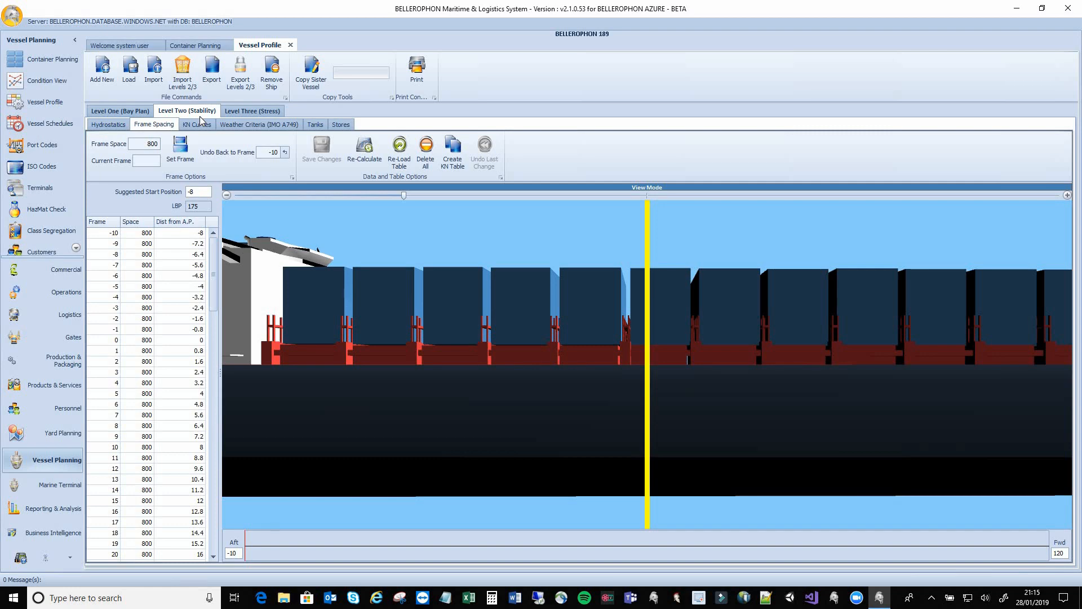
pyautogui.click(200, 123)
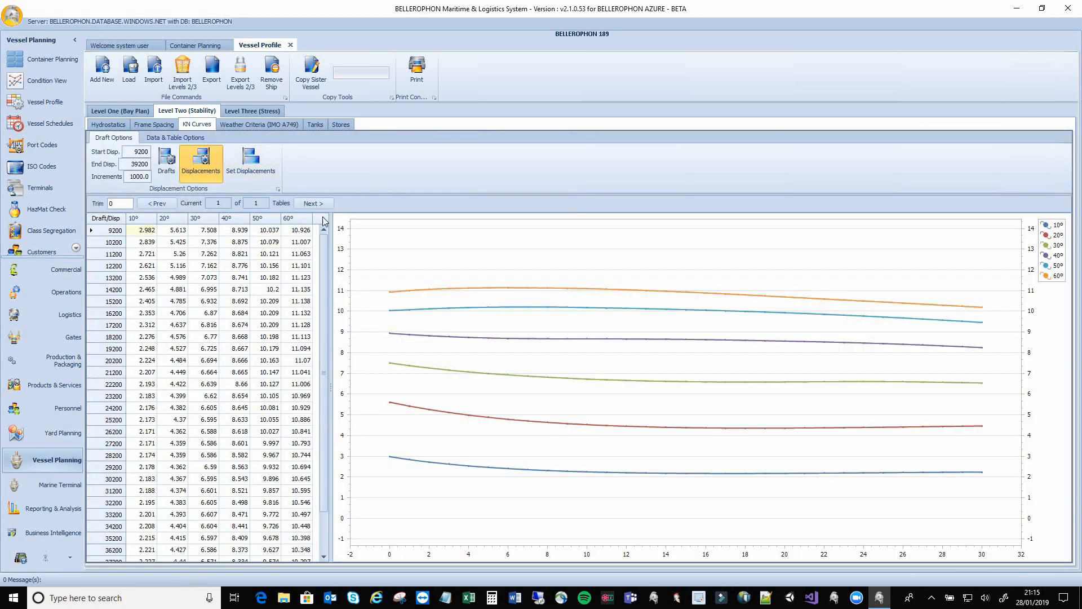
pyautogui.click(246, 123)
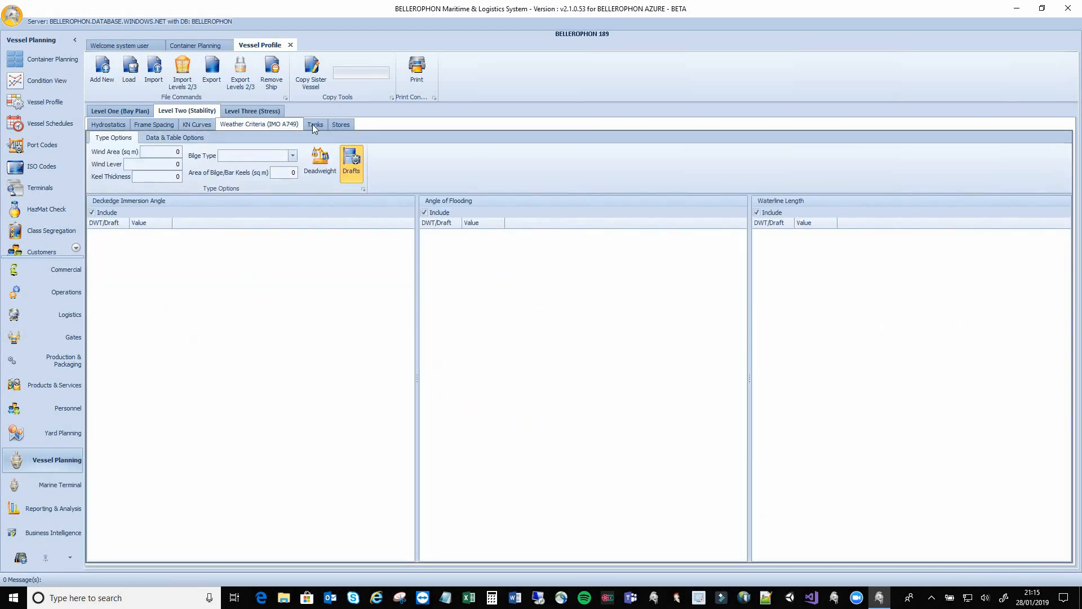
# Inspect tank volumes at soundings 2 and 6.5 and the stores weights table
pyautogui.click(175, 138)
pyautogui.click(113, 138)
pyautogui.click(318, 127)
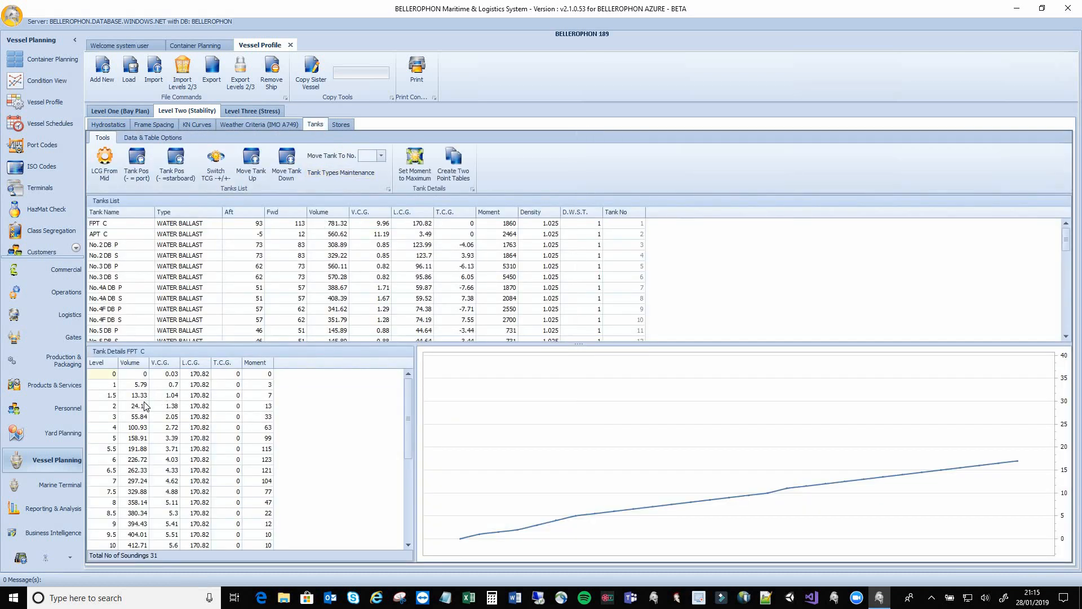
pyautogui.click(138, 406)
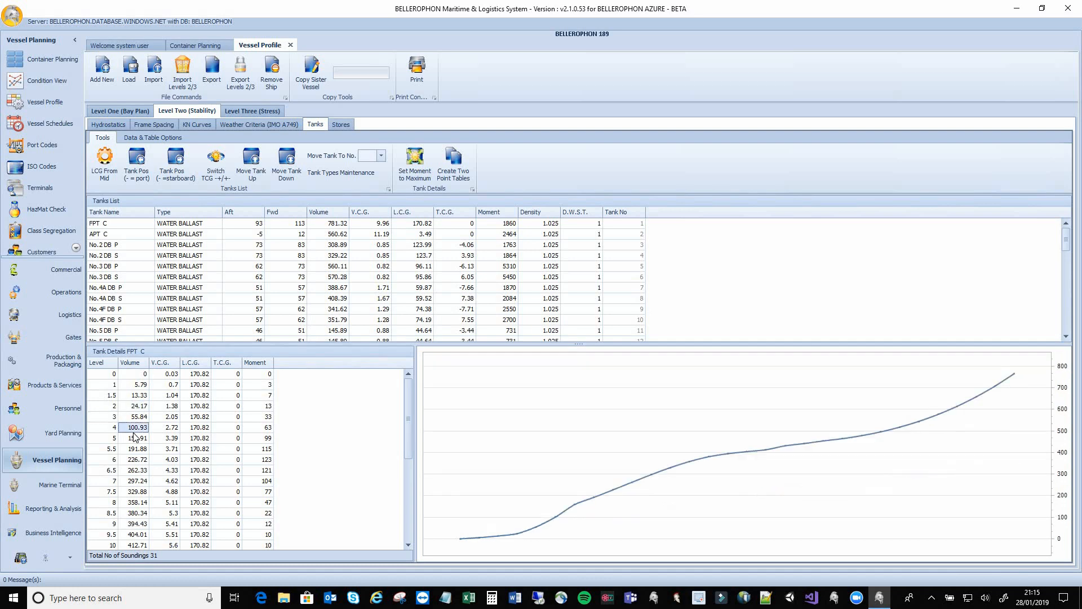
pyautogui.click(138, 471)
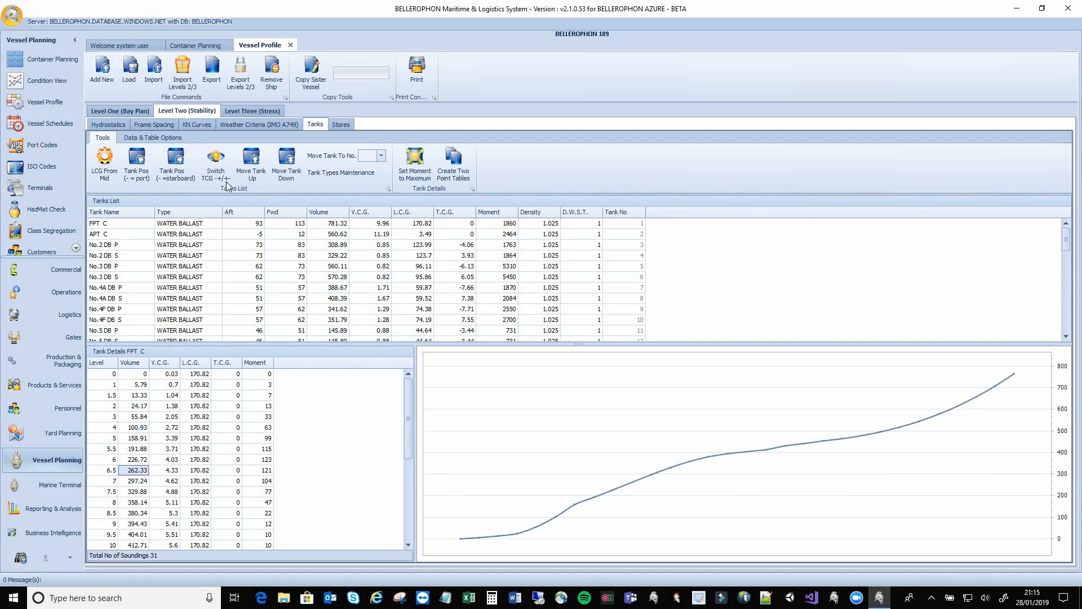
pyautogui.click(347, 127)
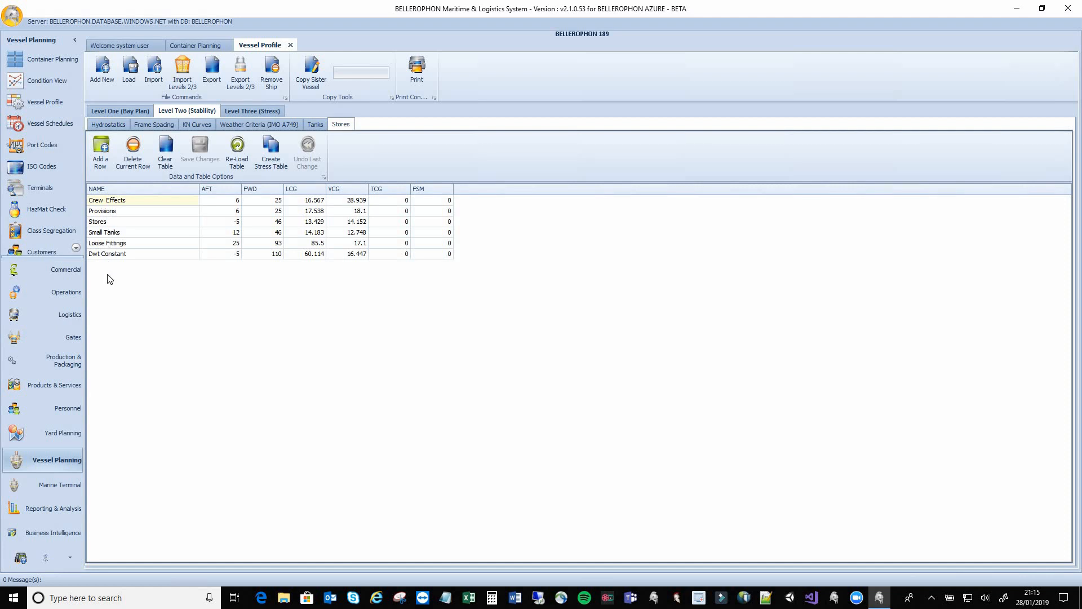
pyautogui.click(245, 116)
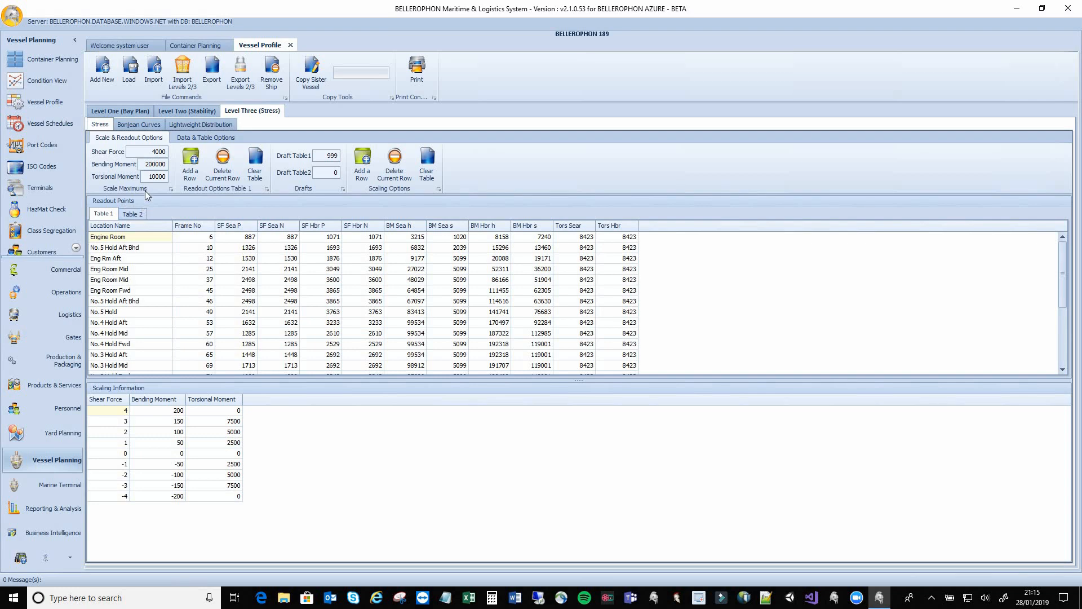
# Review the Bonjean curves, then stations 12 and 15 in the lightweight distribution (9800.0 total, LCG 70.86), then the condition view
pyautogui.click(144, 124)
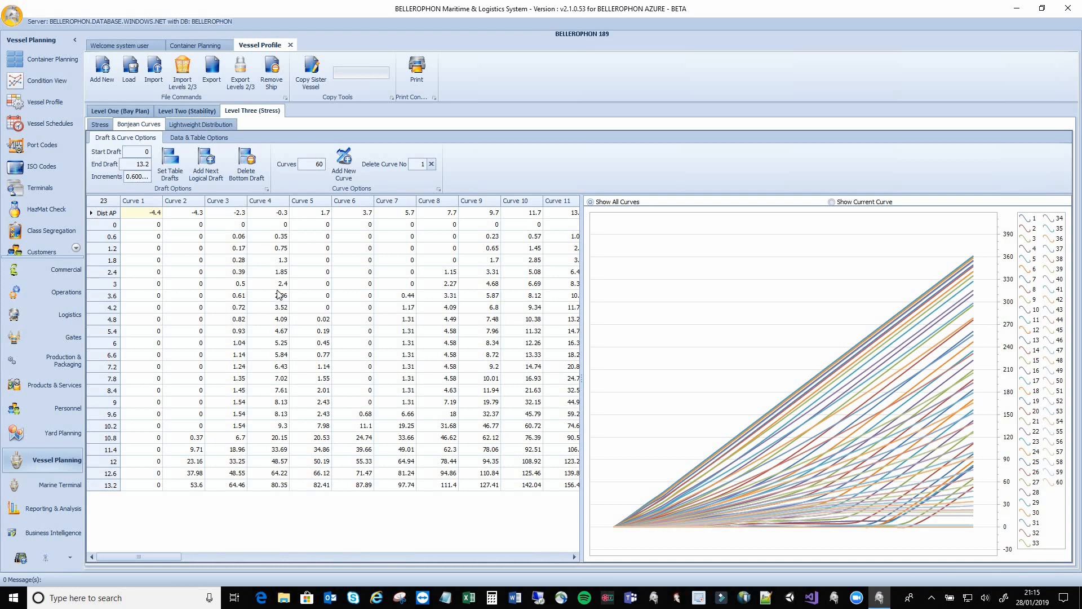
pyautogui.click(182, 125)
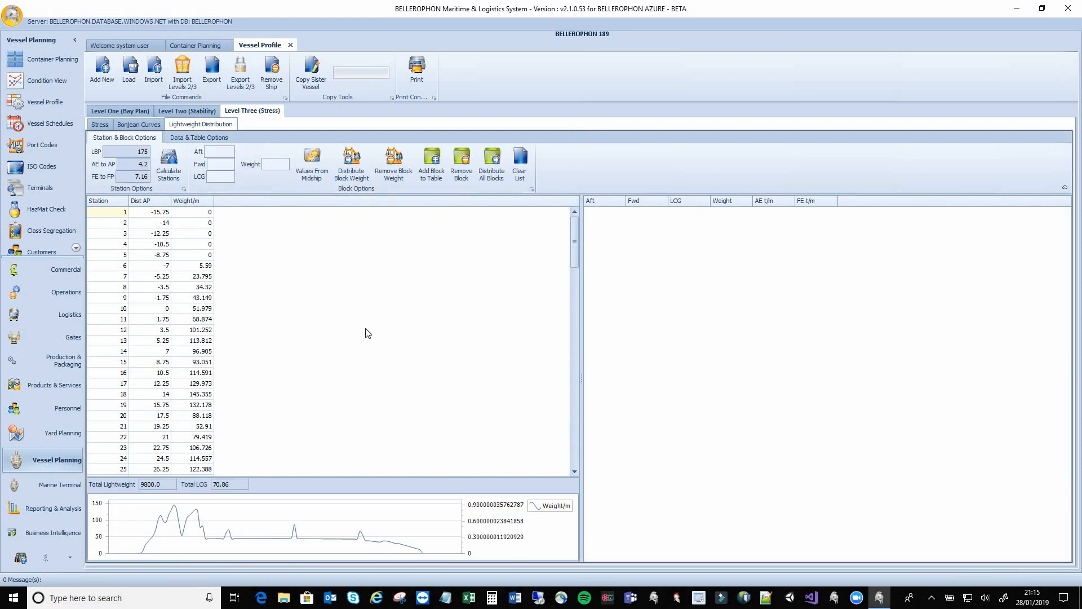
pyautogui.click(136, 361)
pyautogui.click(125, 330)
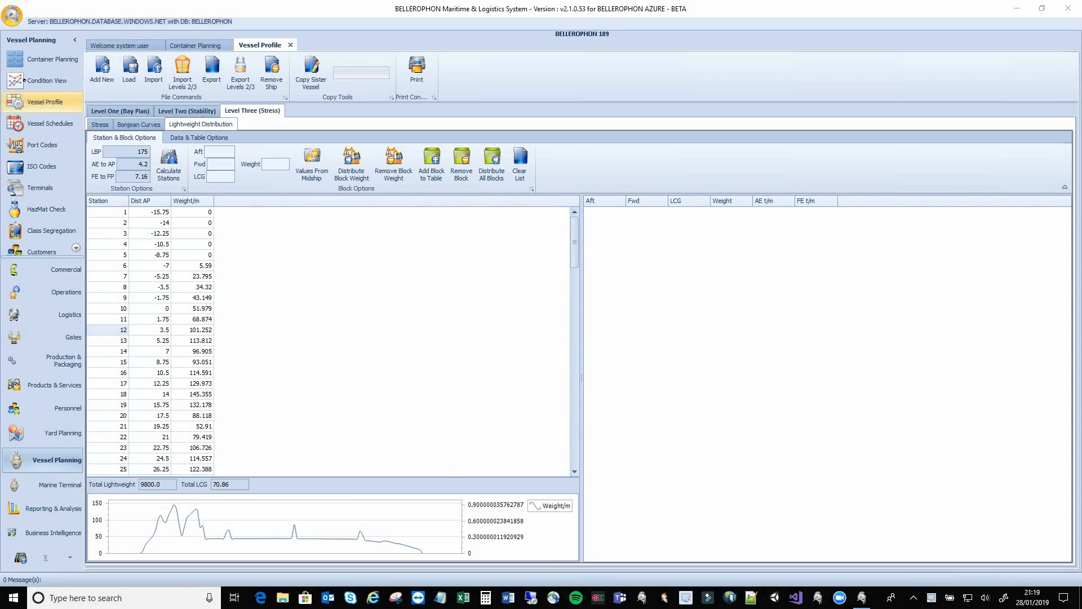
pyautogui.click(33, 83)
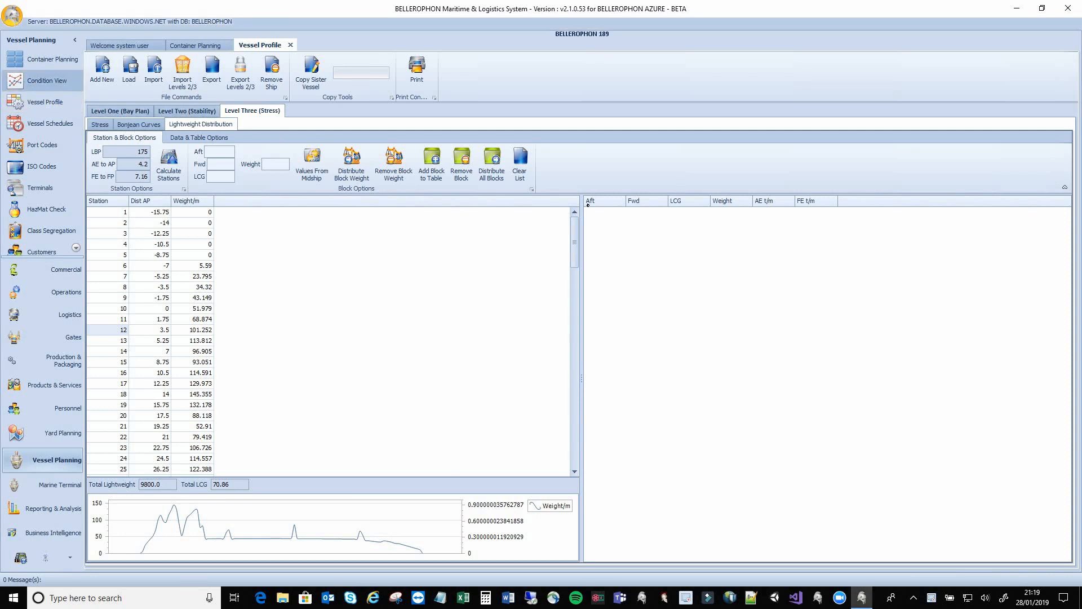
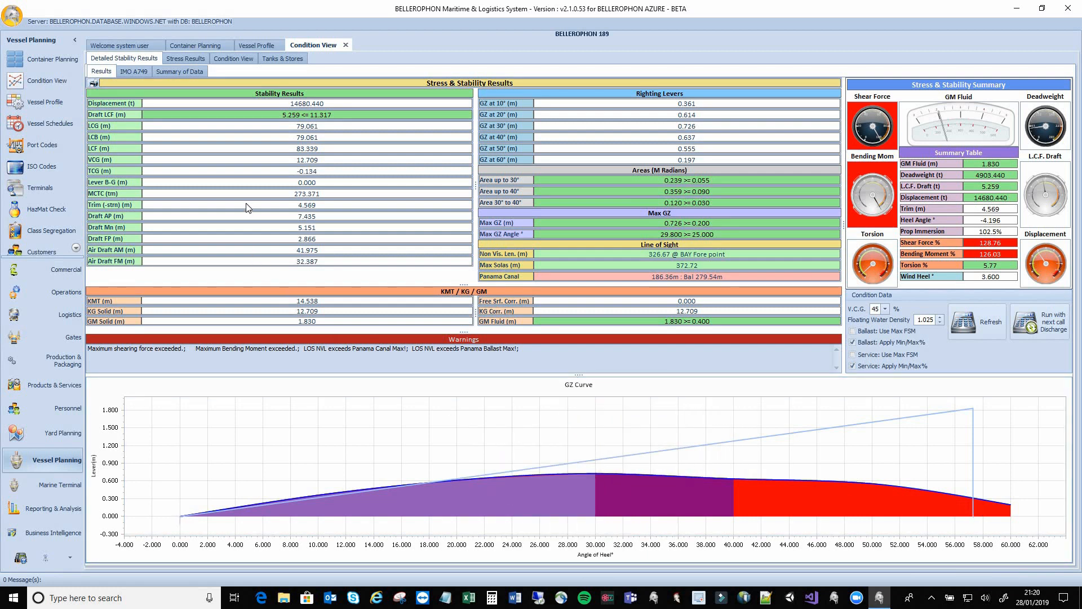
# Check the IMO A749 criteria, data summary and weight-distribution stress results, then open the 3-D Condition View
pyautogui.click(131, 69)
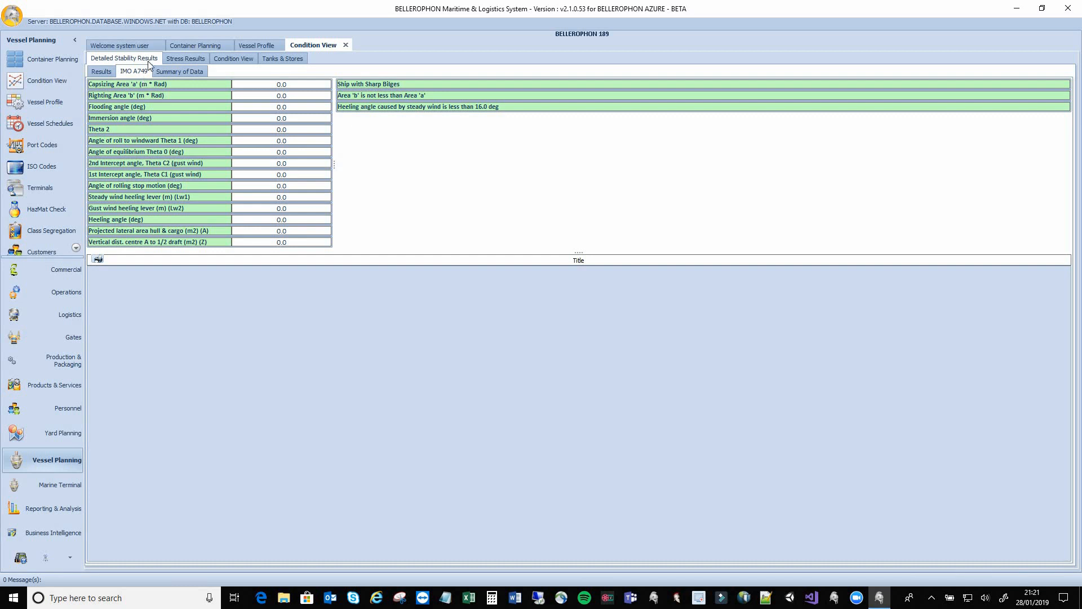
pyautogui.click(180, 72)
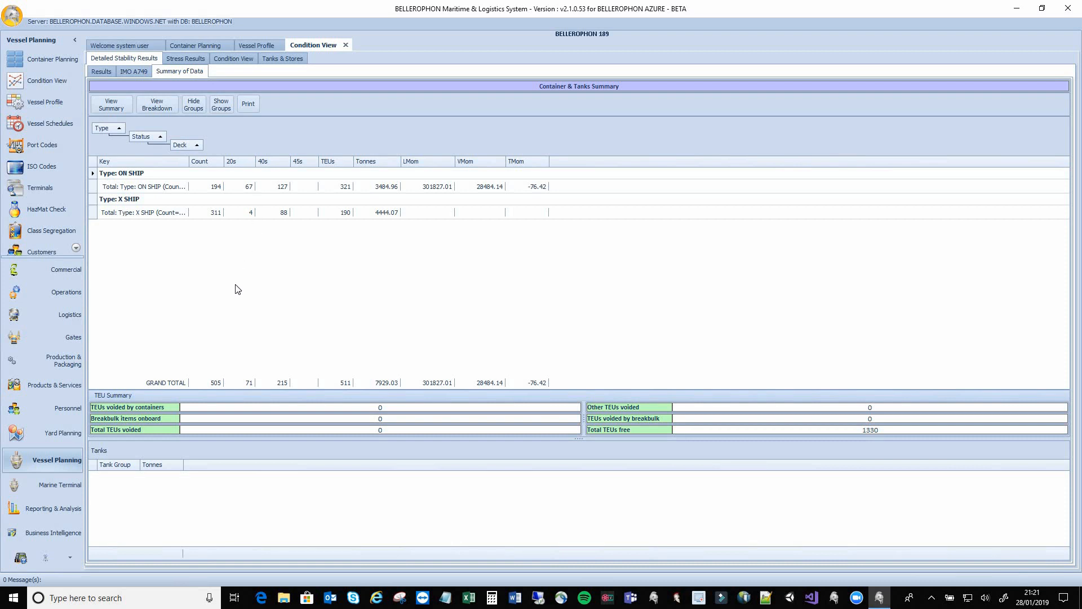
pyautogui.click(171, 61)
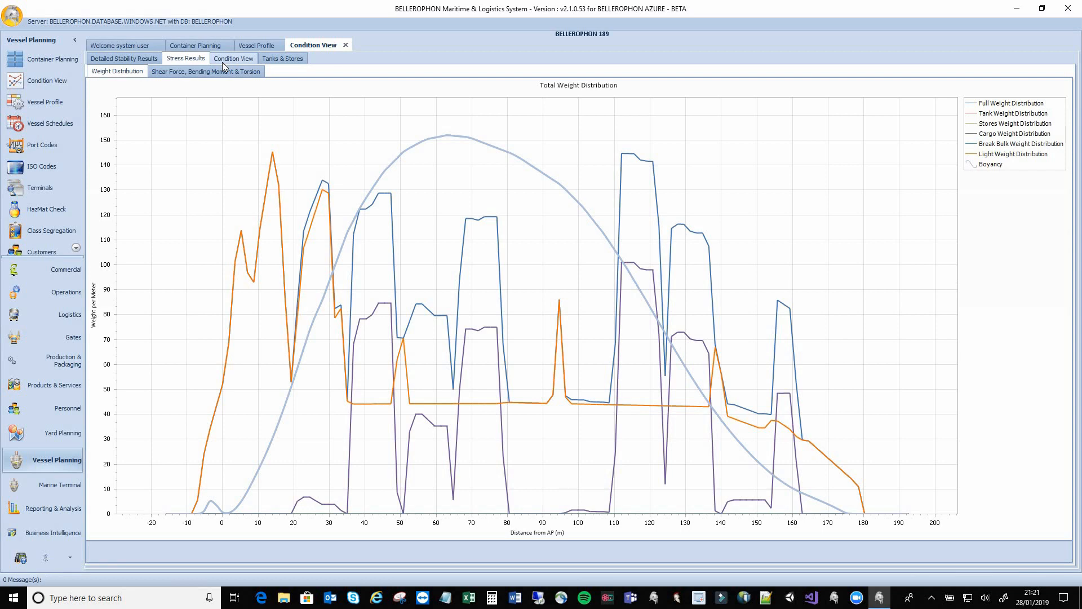
pyautogui.click(222, 62)
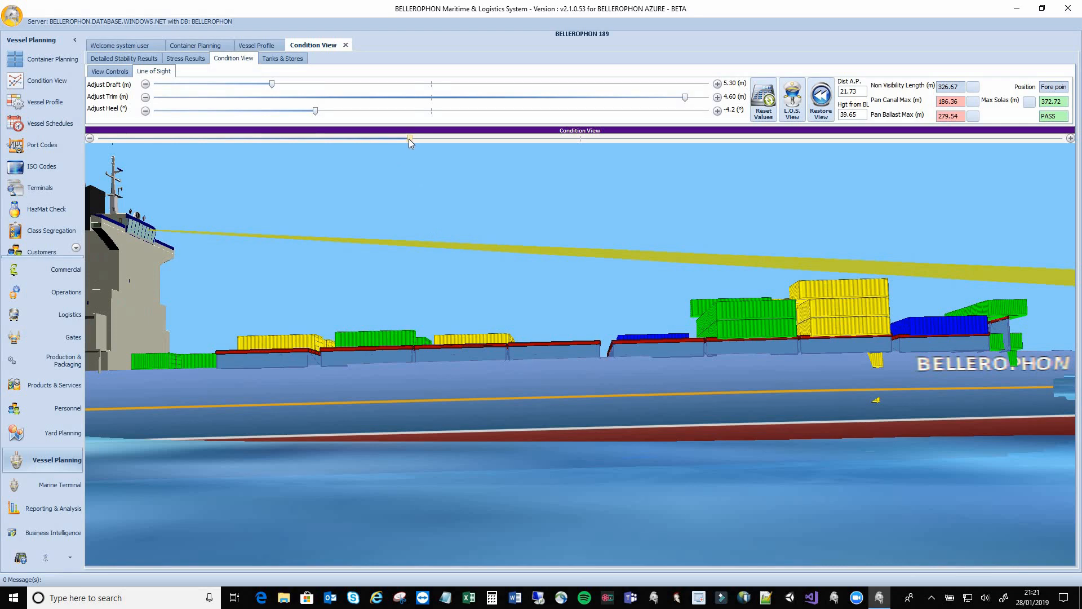
# Zoom out and orbit the 3-D ship to its other side, then show the View Controls options
pyautogui.moveTo(408, 139); pyautogui.dragTo(559, 133)
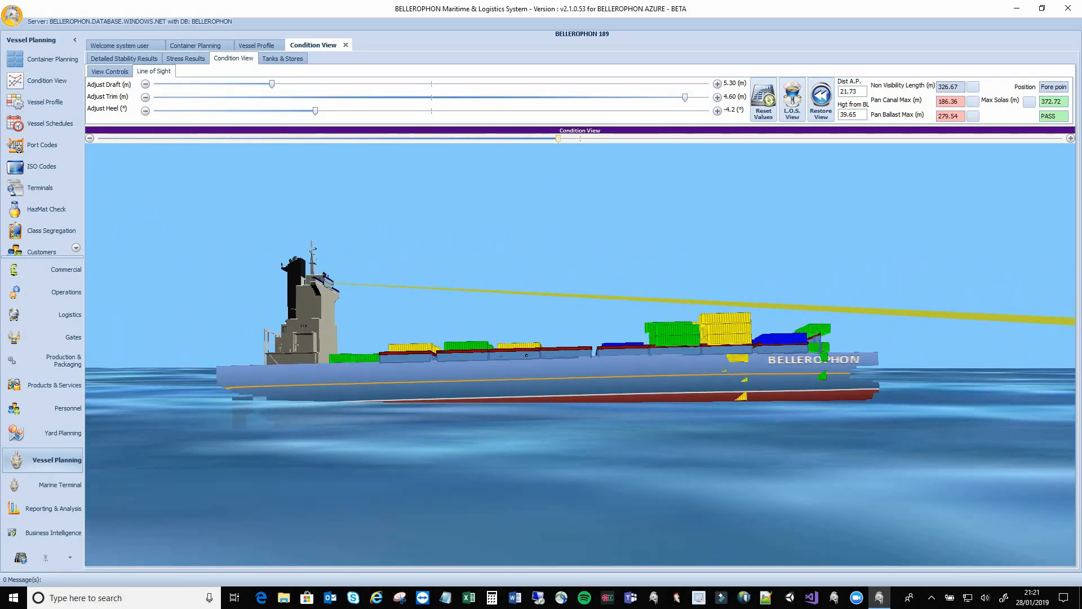
pyautogui.moveTo(476, 365); pyautogui.dragTo(979, 250)
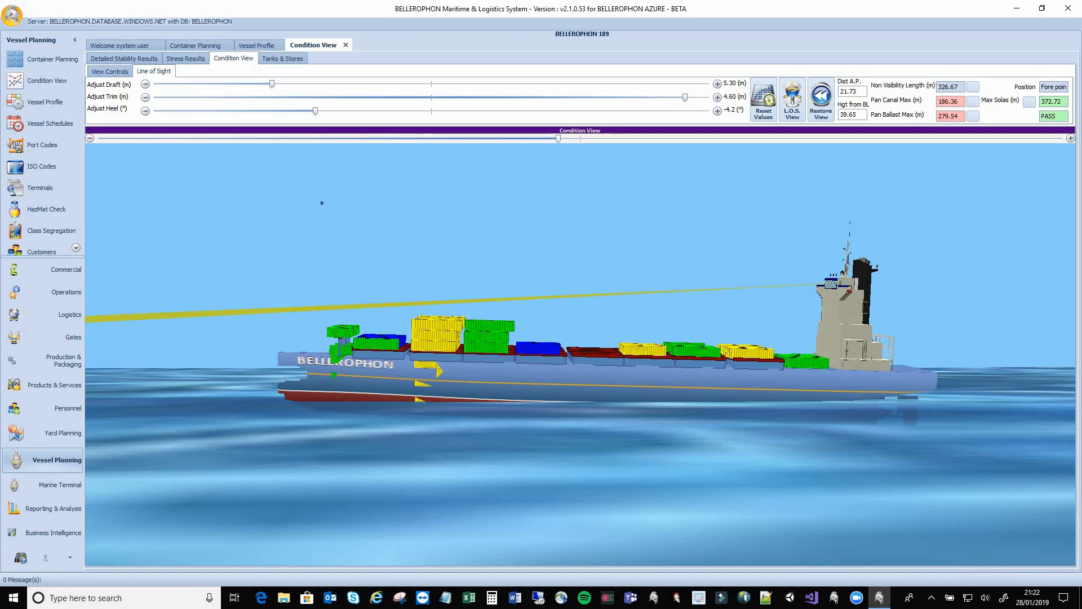
pyautogui.click(124, 74)
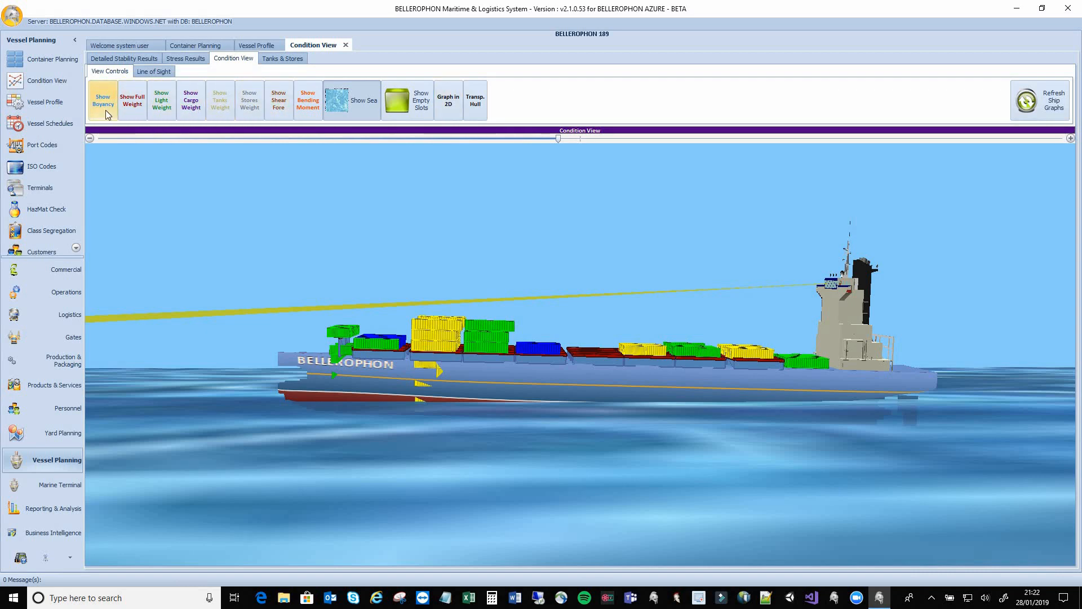
# Toggle the Light Weight, Shear Force, Bending Moment, Sea and Empty Slots overlays on the ship model
pyautogui.click(159, 112)
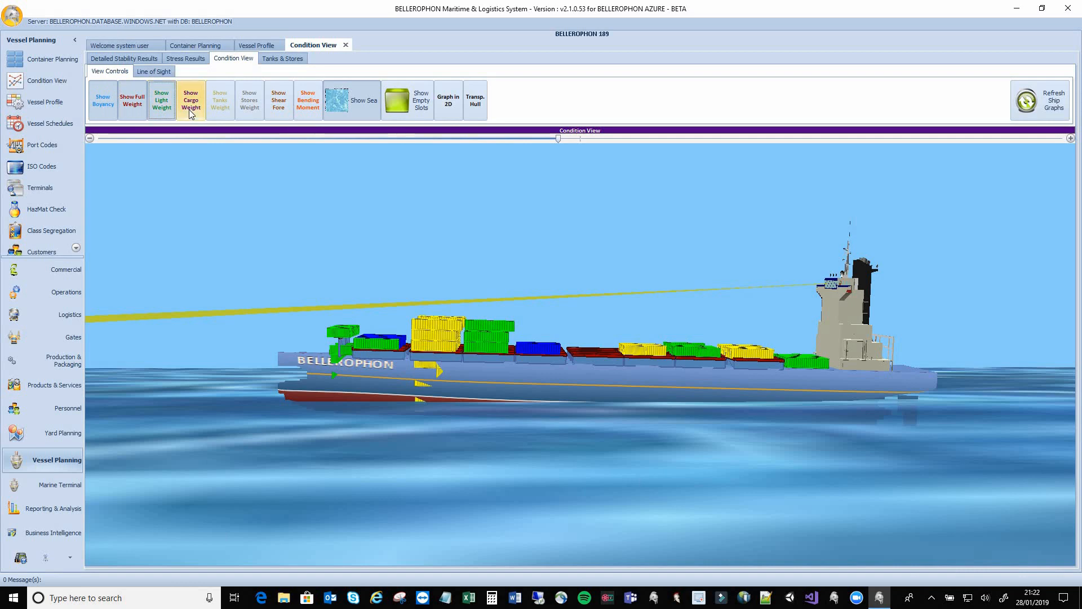
pyautogui.click(289, 103)
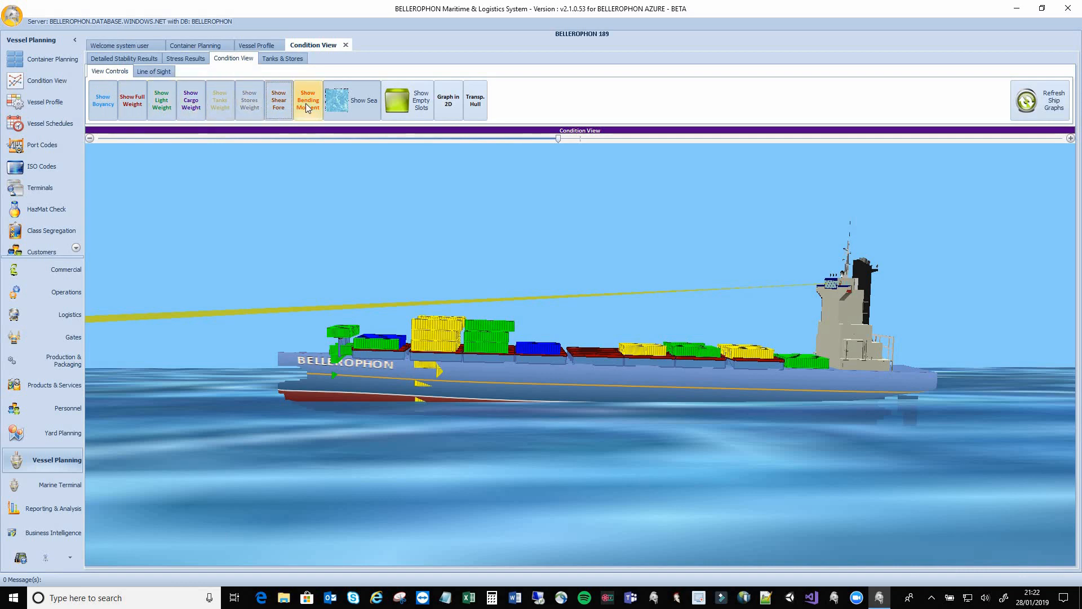
pyautogui.click(309, 106)
pyautogui.click(360, 106)
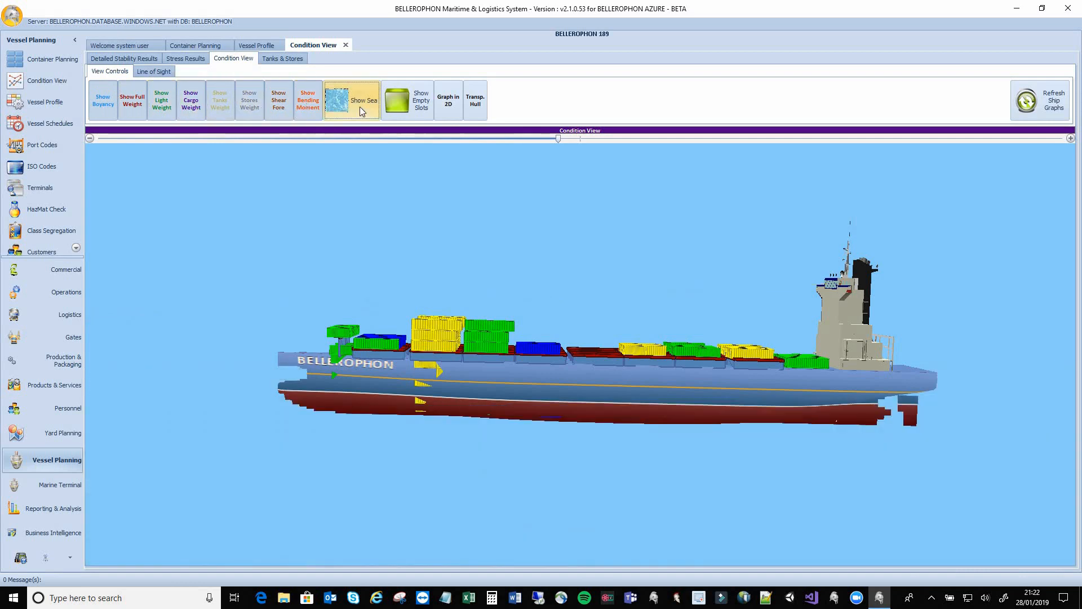
pyautogui.click(361, 107)
pyautogui.click(411, 106)
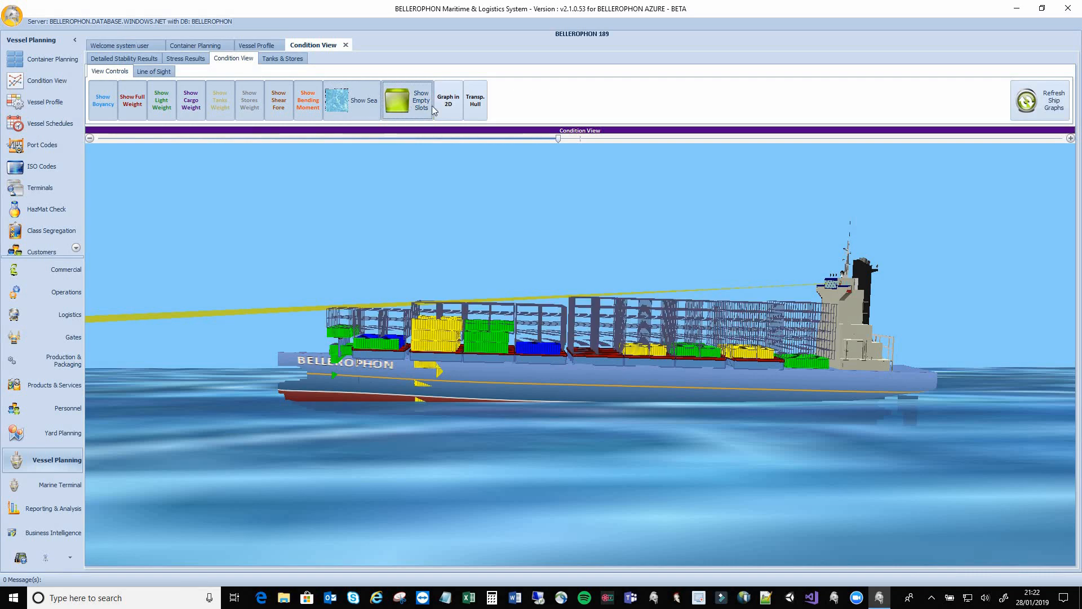
pyautogui.click(409, 109)
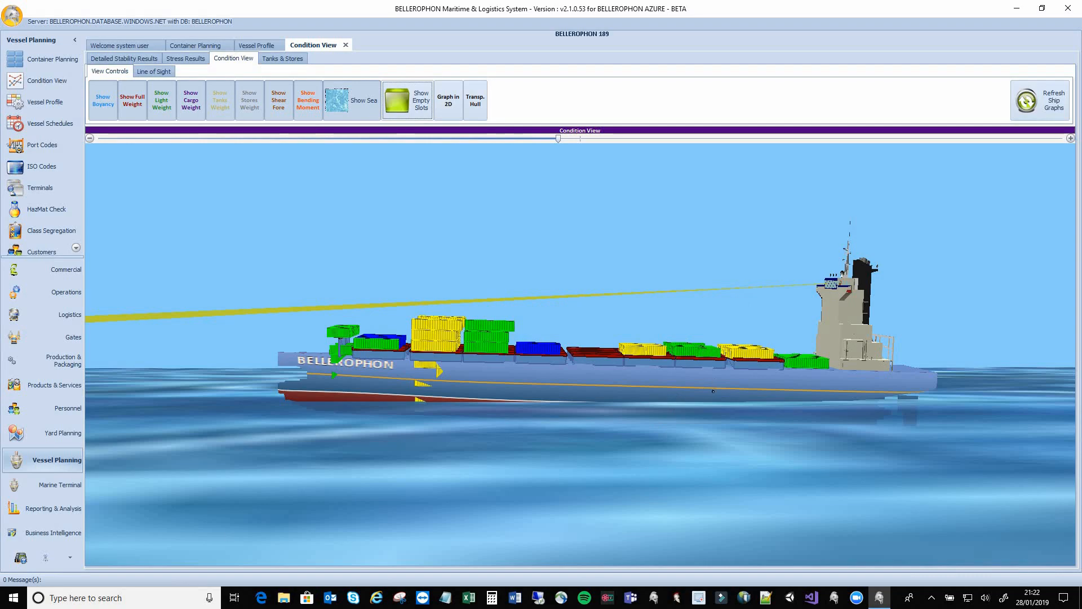
# Inspect the hull from below the waterline, then show Tanks & Stores with GM fluid 1.953 m
pyautogui.moveTo(720, 444); pyautogui.dragTo(567, 187)
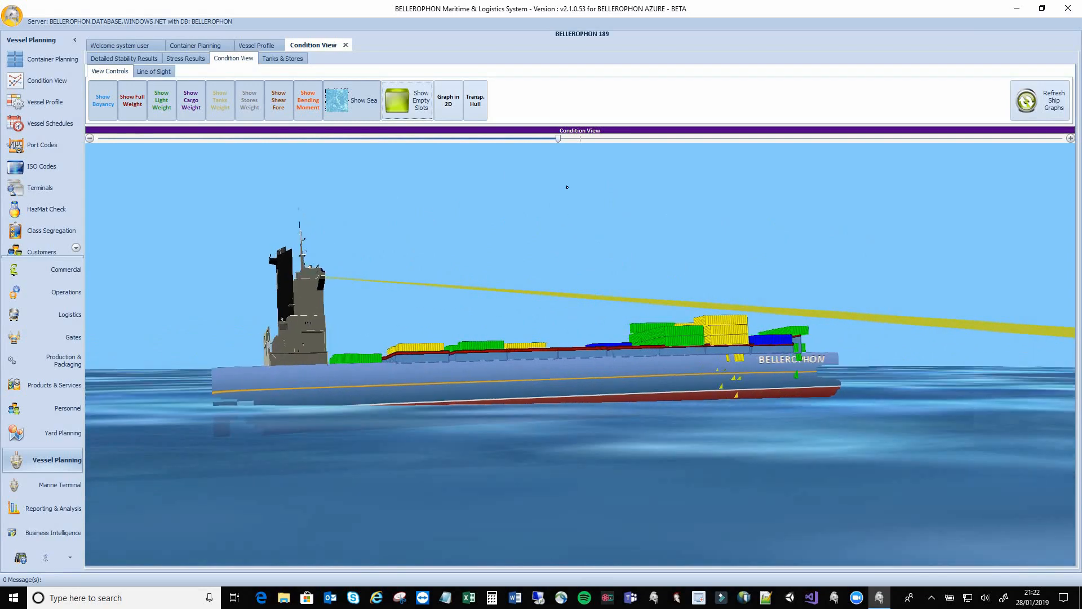
pyautogui.moveTo(555, 139); pyautogui.dragTo(616, 138)
pyautogui.moveTo(661, 493); pyautogui.dragTo(595, 419)
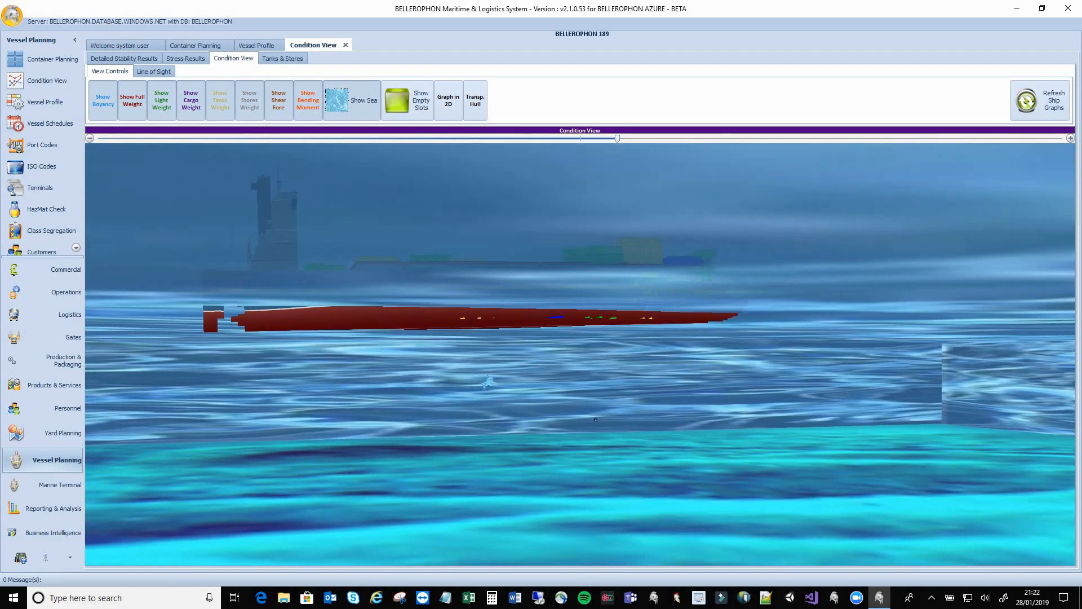
pyautogui.moveTo(617, 138); pyautogui.dragTo(405, 160)
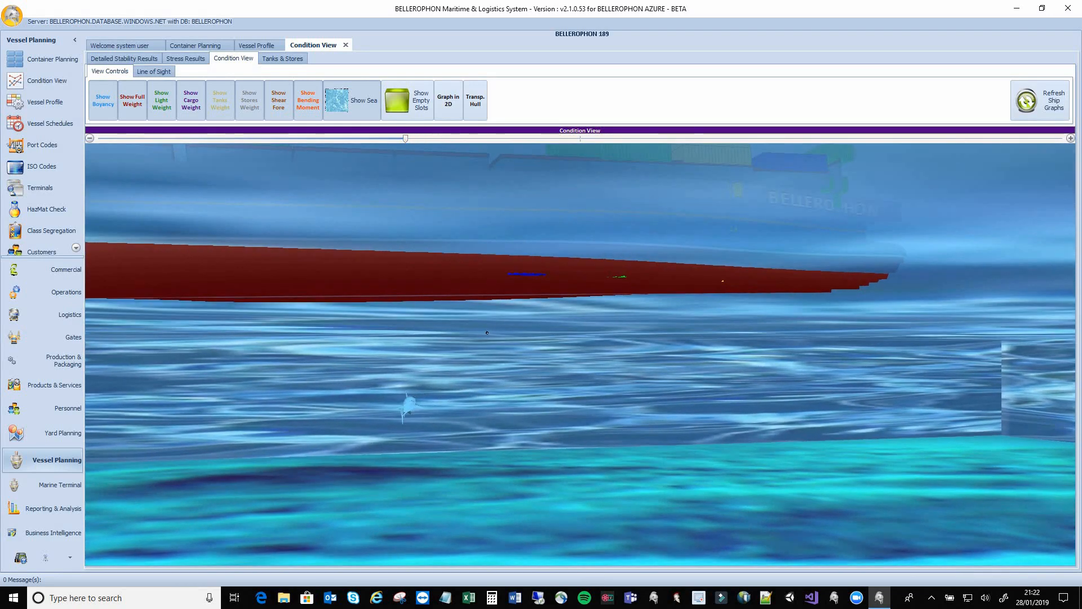
pyautogui.moveTo(467, 335); pyautogui.dragTo(359, 317)
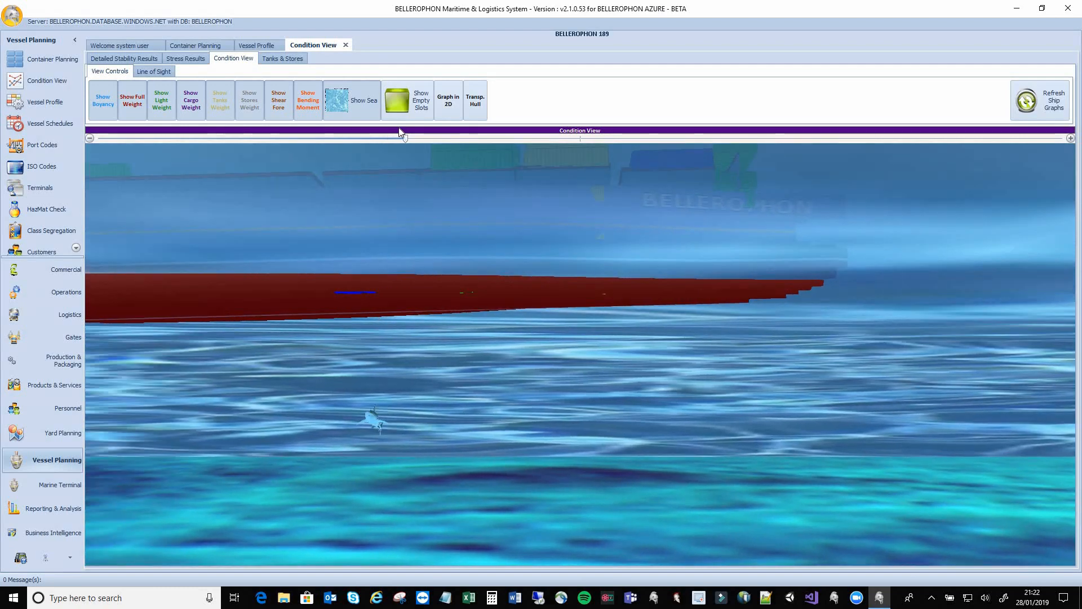
pyautogui.moveTo(403, 136); pyautogui.dragTo(549, 138)
pyautogui.moveTo(580, 320)
pyautogui.mouseDown()
pyautogui.moveTo(580, 308)
pyautogui.moveTo(577, 392)
pyautogui.moveTo(567, 337)
pyautogui.mouseUp()
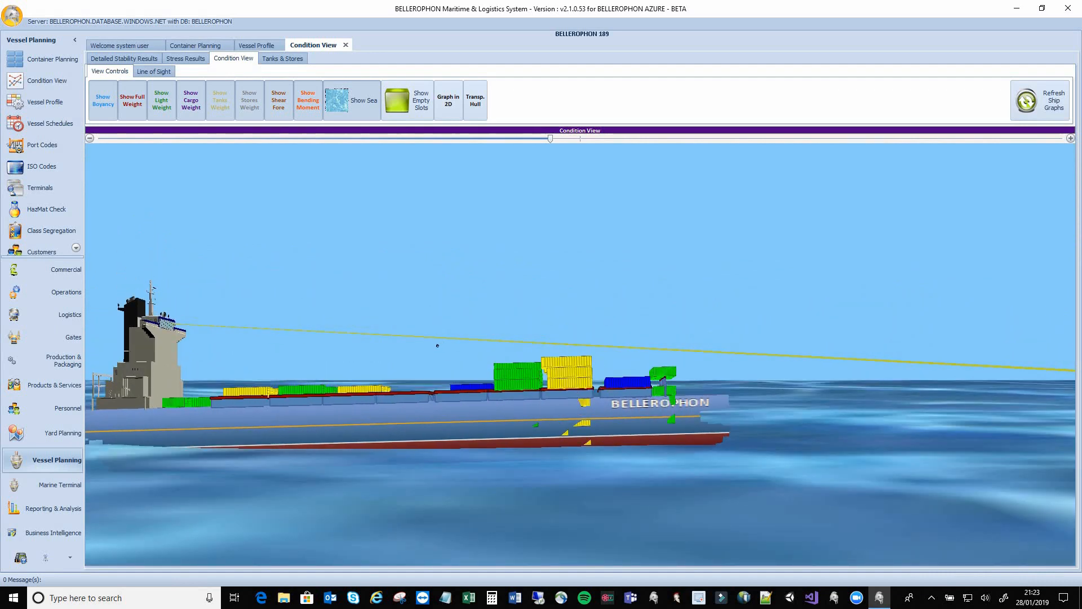
pyautogui.moveTo(437, 345); pyautogui.dragTo(552, 345)
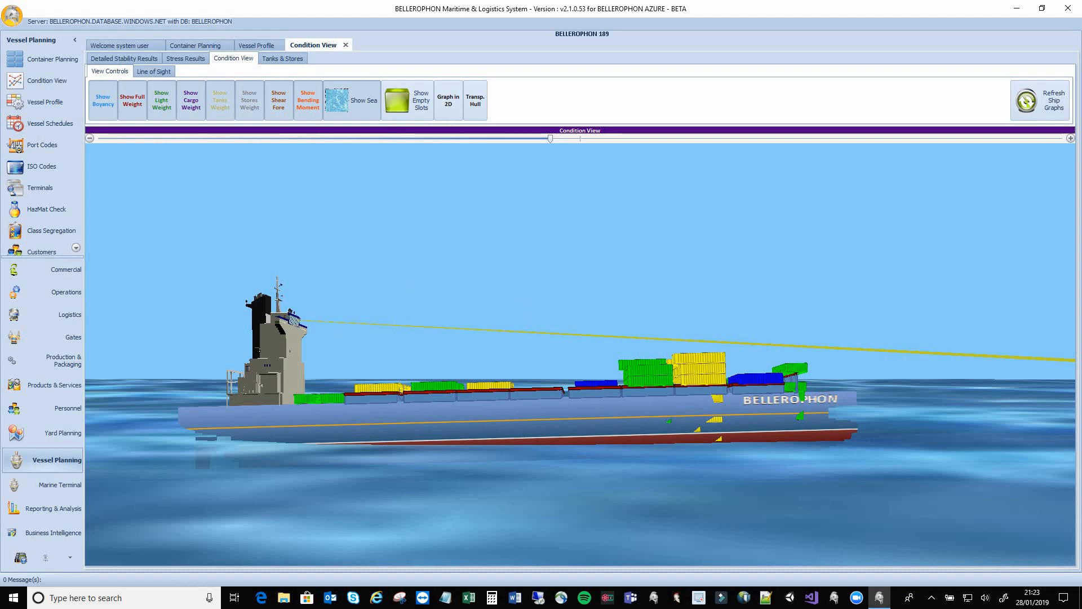
pyautogui.click(283, 58)
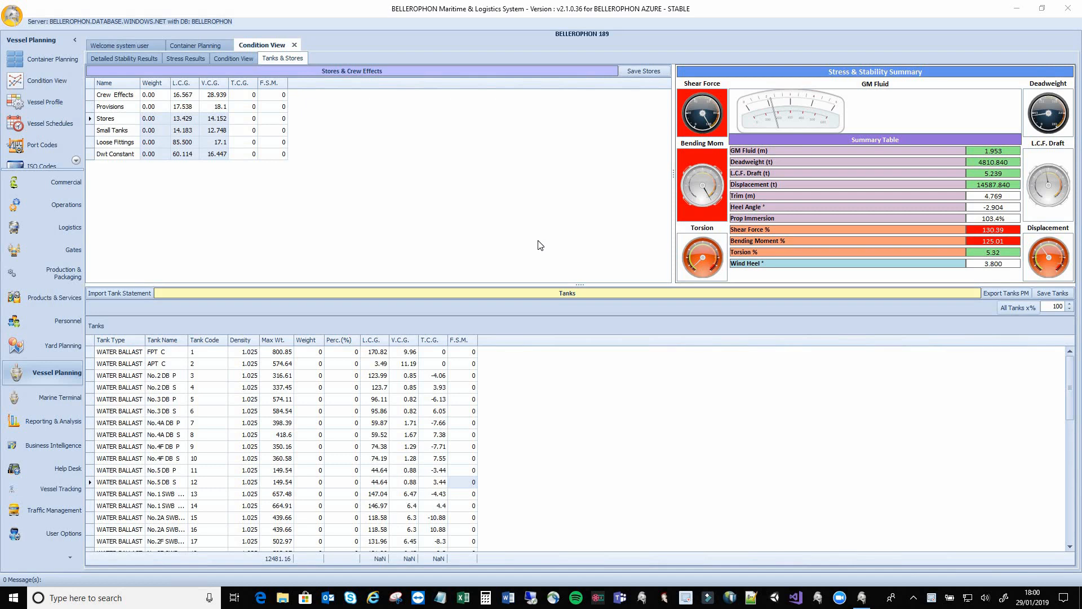
# Return to Container Planning showing Bay01, Bay03, Bay05 and the 90-container loading list
pyautogui.click(210, 47)
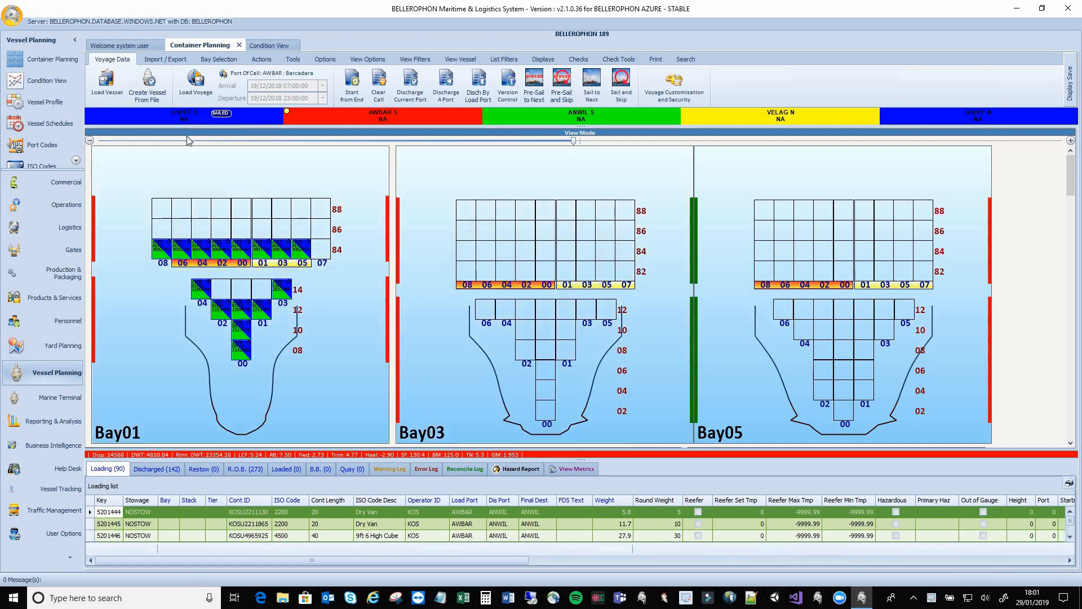
# Import cargo list BPHN1189BARDEP.PML for all ports, ignoring the file's stowage locations
pyautogui.click(158, 60)
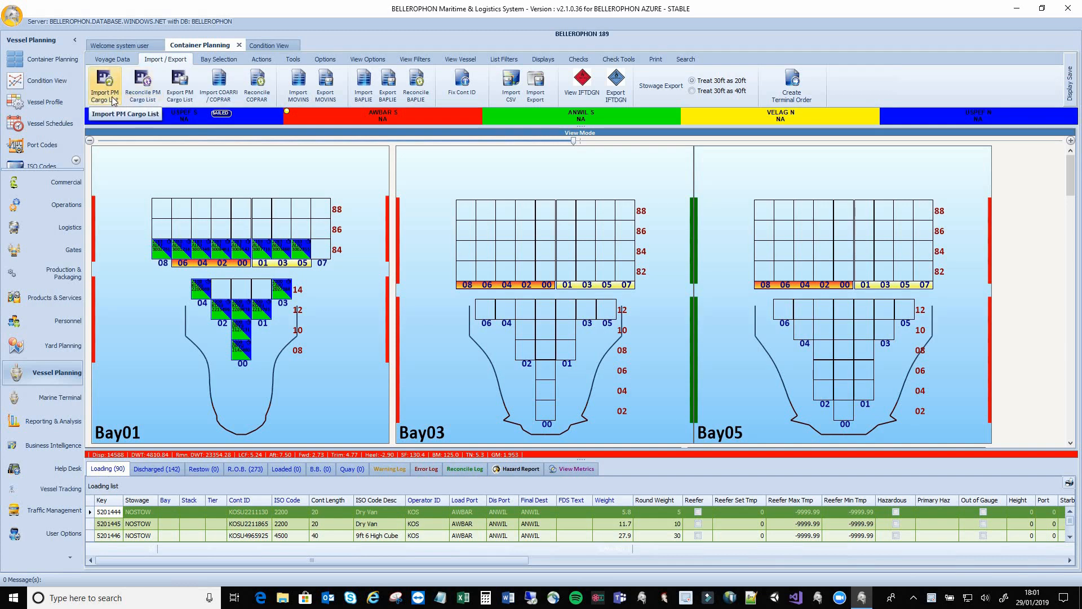
pyautogui.click(113, 101)
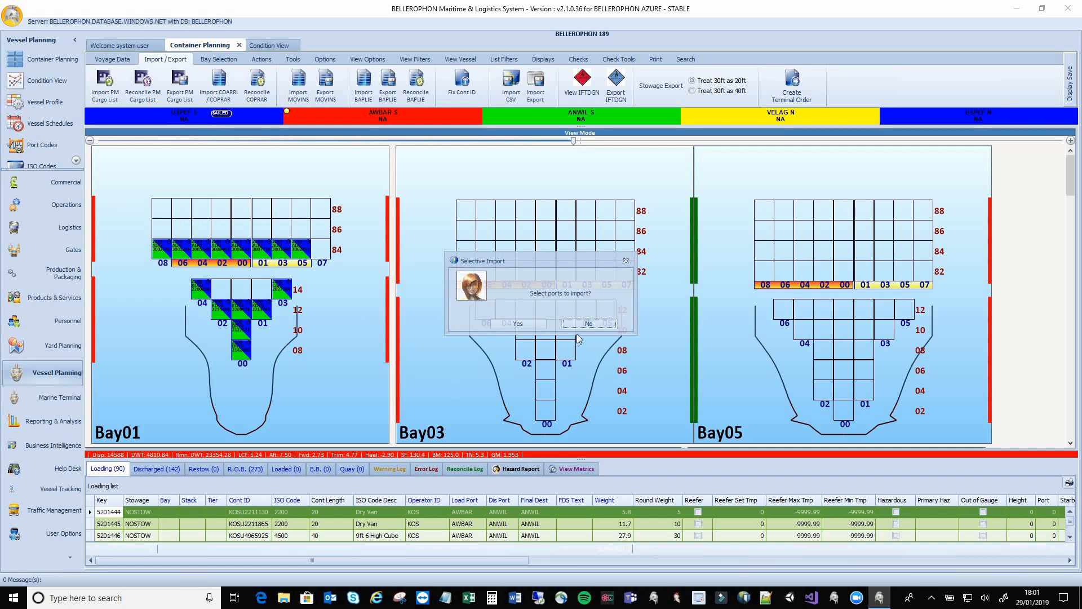
pyautogui.click(587, 324)
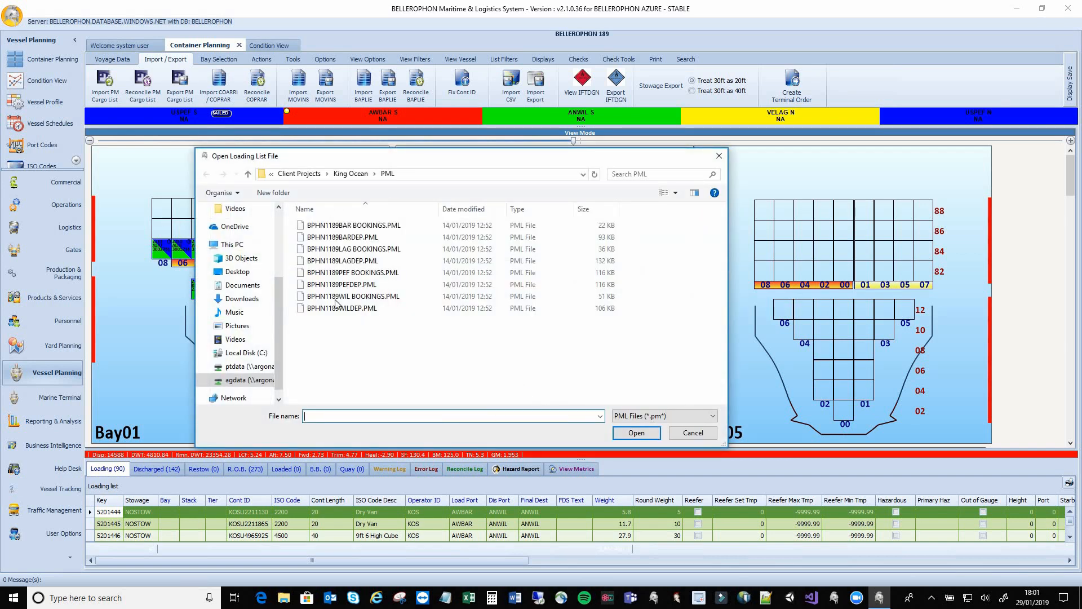
pyautogui.click(324, 237)
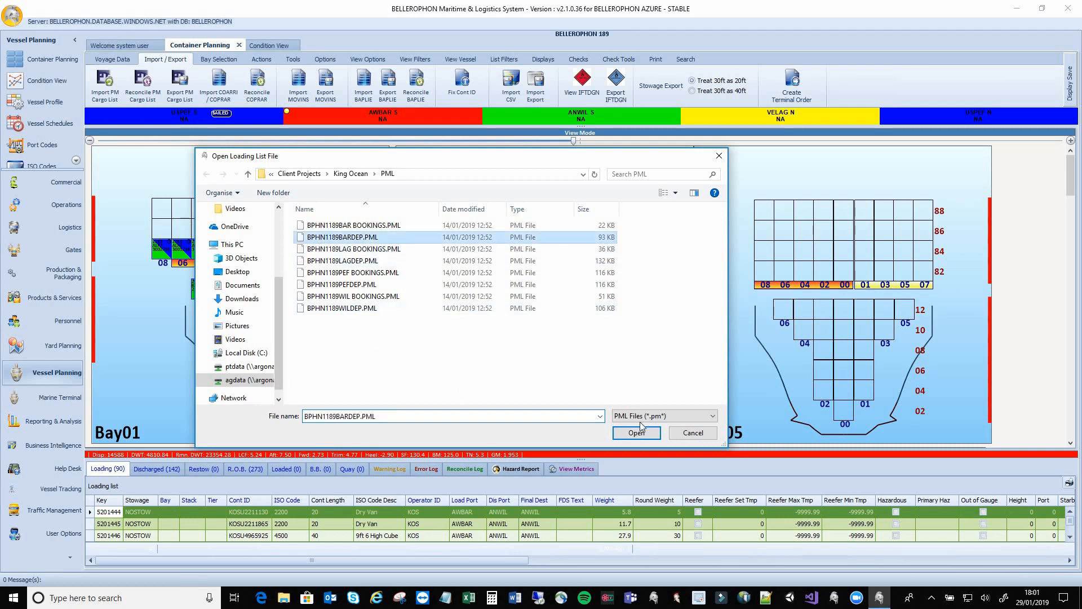
pyautogui.click(642, 434)
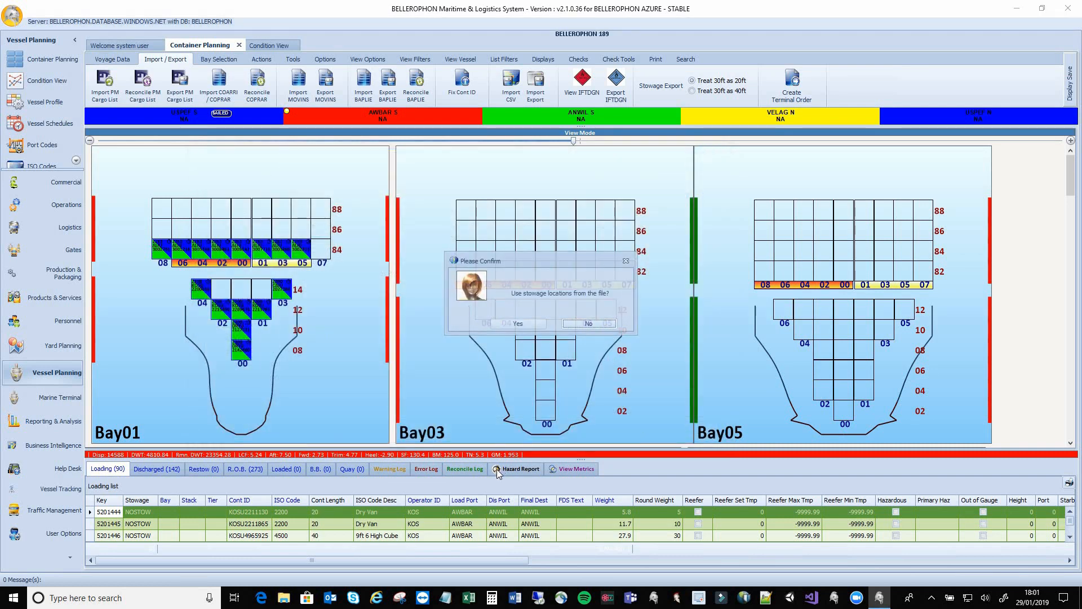
pyautogui.click(589, 325)
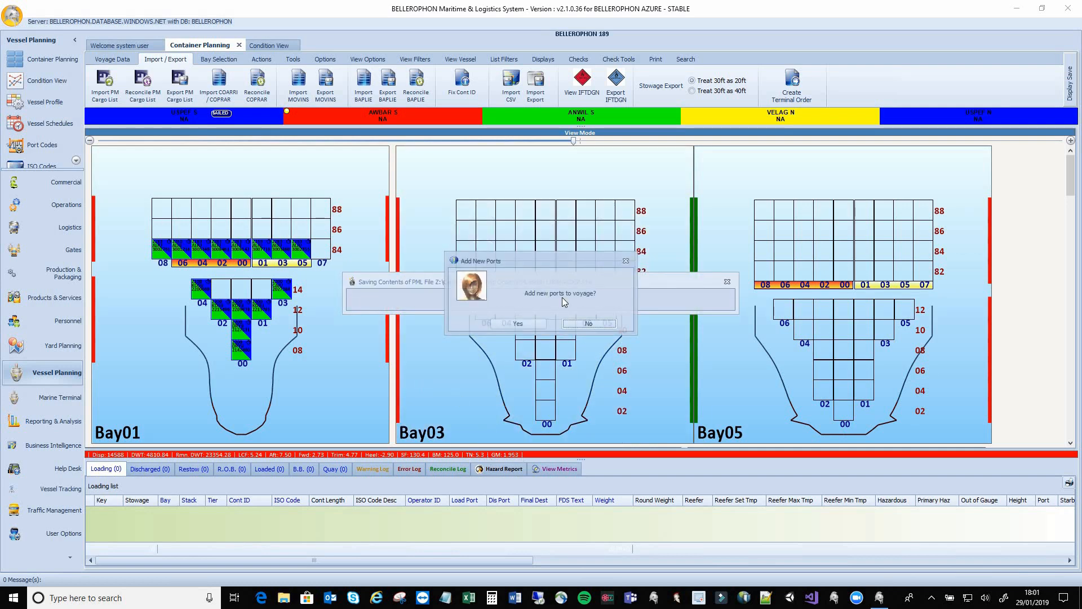
# Finish the import without new ports, clearing the call first, giving 378 containers
pyautogui.click(576, 326)
pyautogui.click(532, 324)
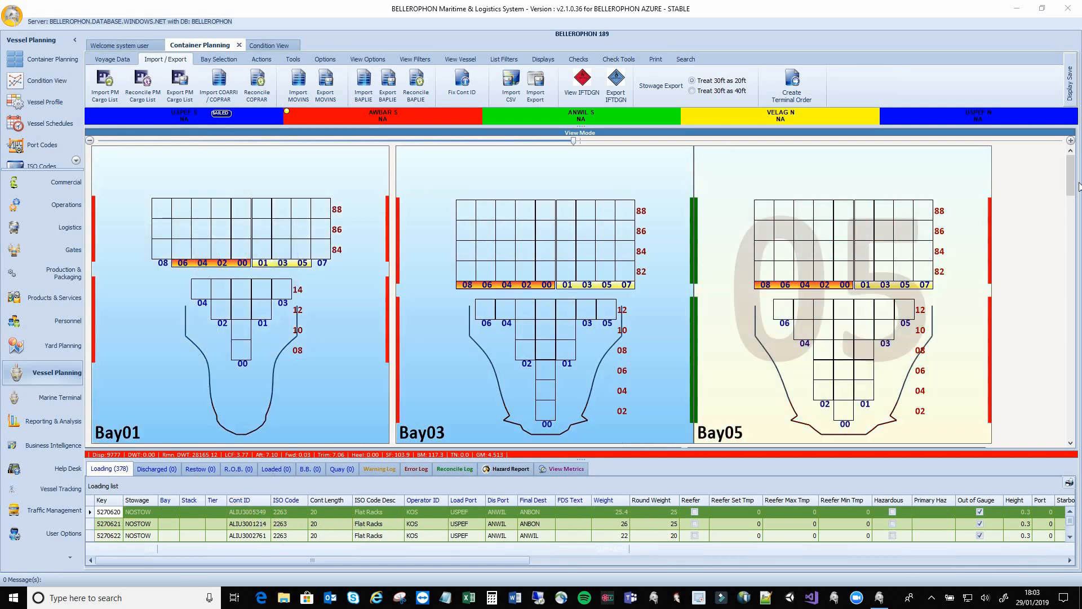
# Scroll through the 378-container loading list, then show the Displays layout options
pyautogui.scroll(-1, 1070, 198)
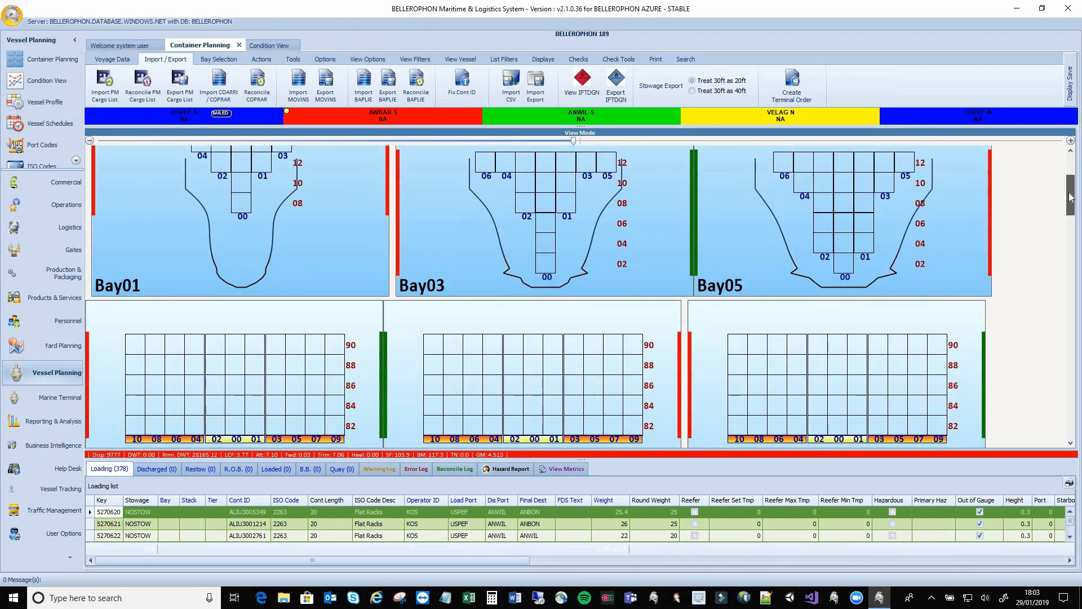
pyautogui.scroll(1, 1071, 195)
pyautogui.scroll(-1, 1070, 190)
pyautogui.scroll(1, 1071, 190)
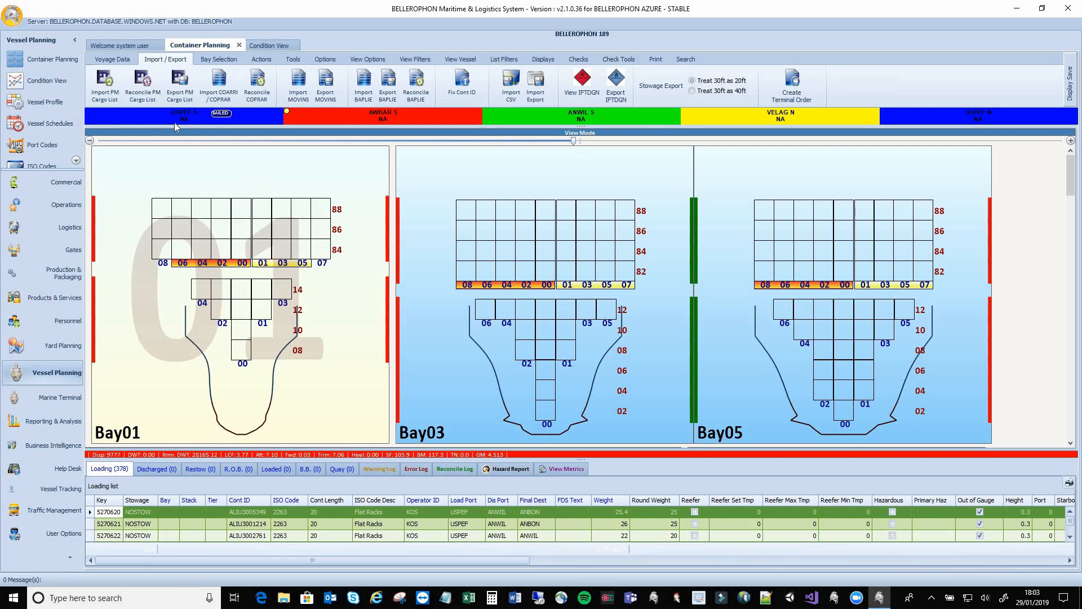
pyautogui.click(541, 60)
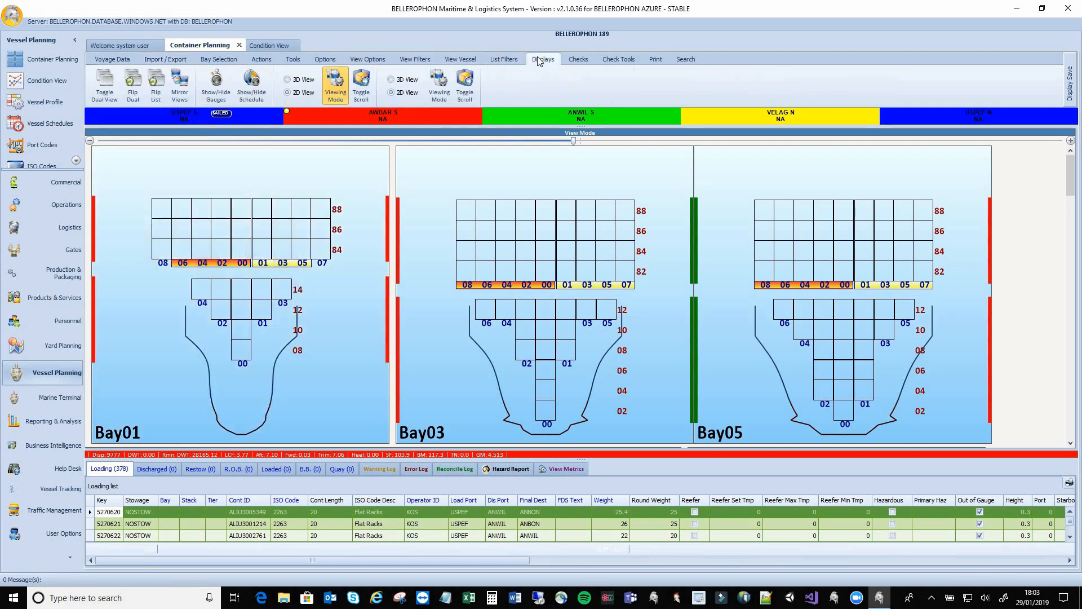
# Flip the list beside the bay plan, apply the Loading layout, and sort by Round Weight heaviest first
pyautogui.click(157, 93)
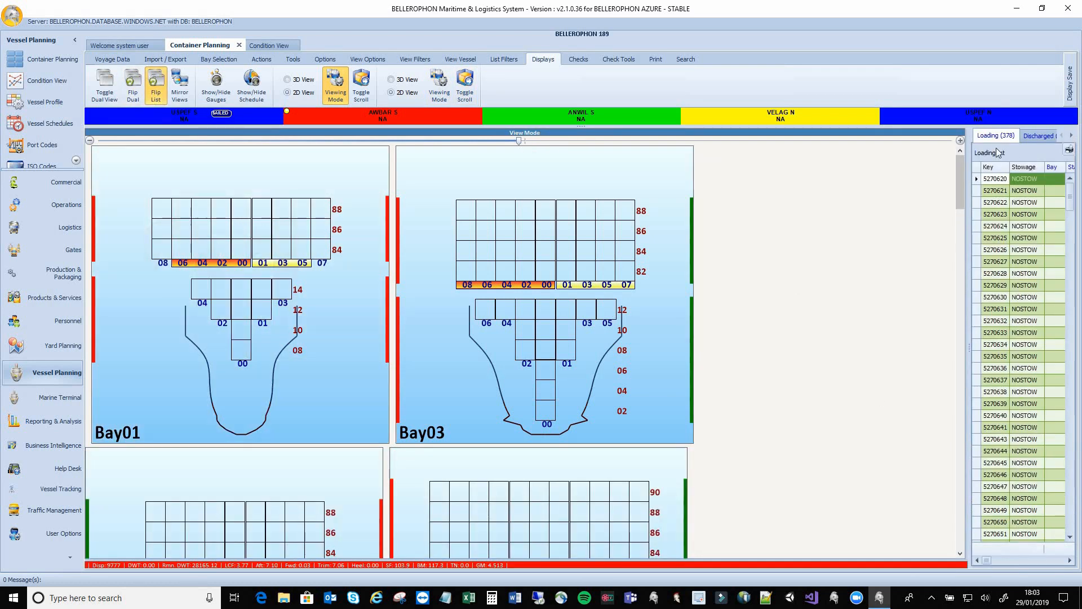
pyautogui.click(1069, 87)
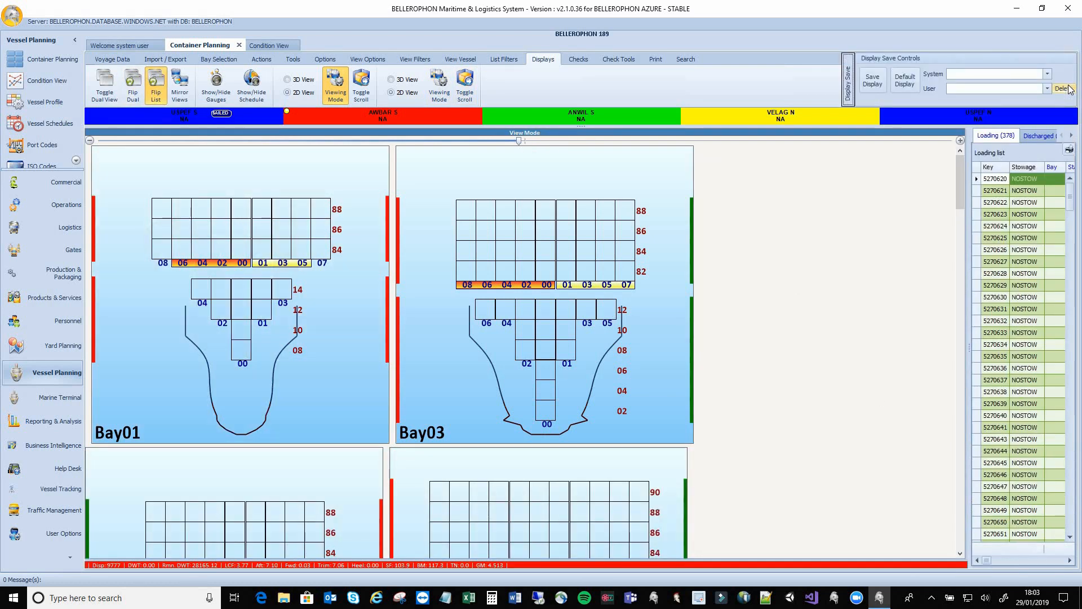
pyautogui.click(967, 90)
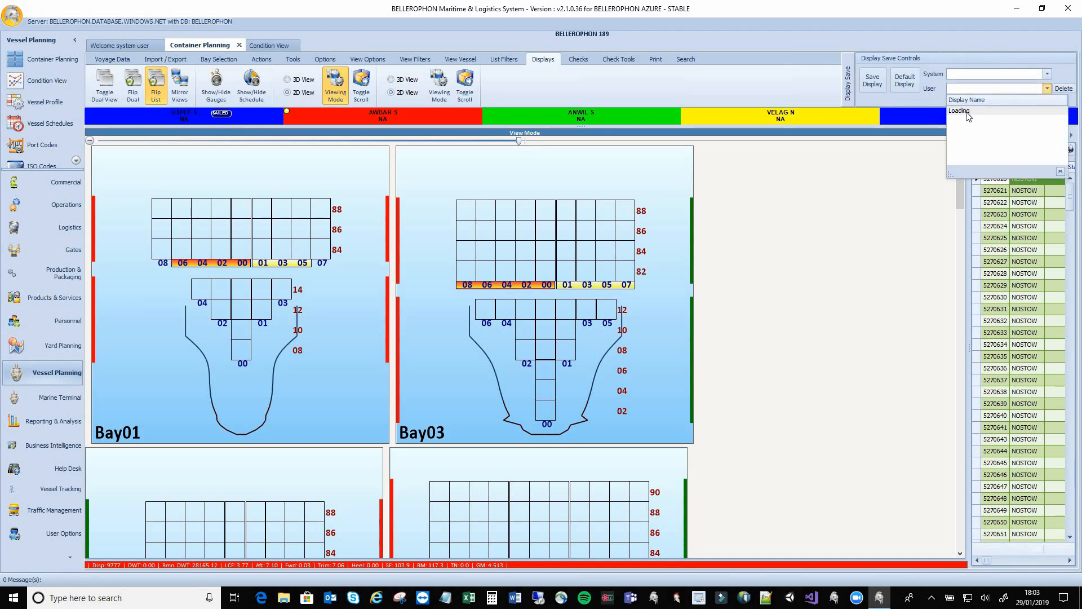
pyautogui.click(966, 112)
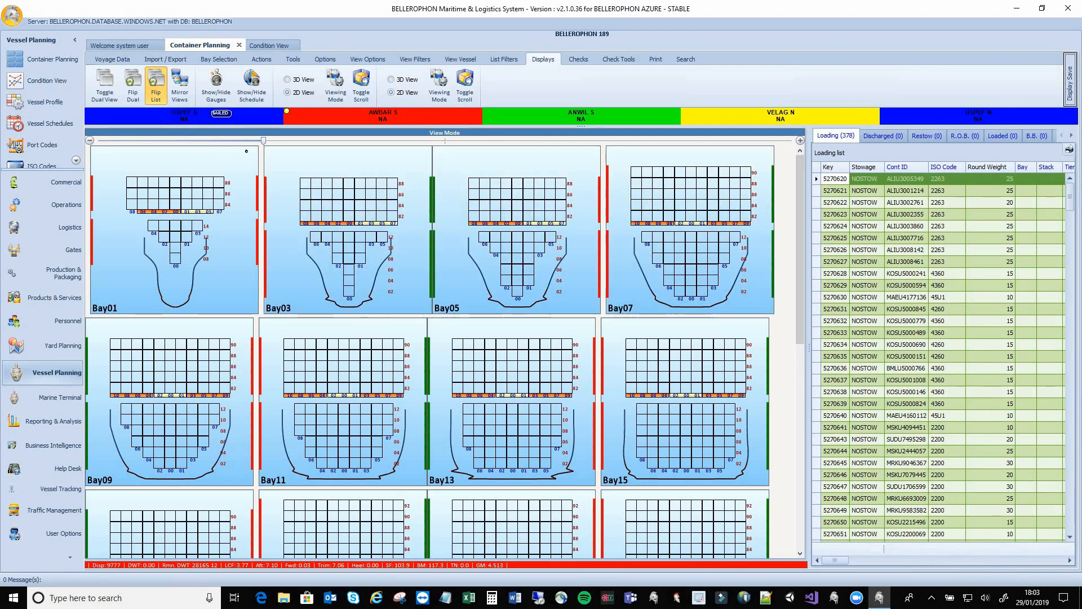
pyautogui.moveTo(269, 143); pyautogui.dragTo(317, 147)
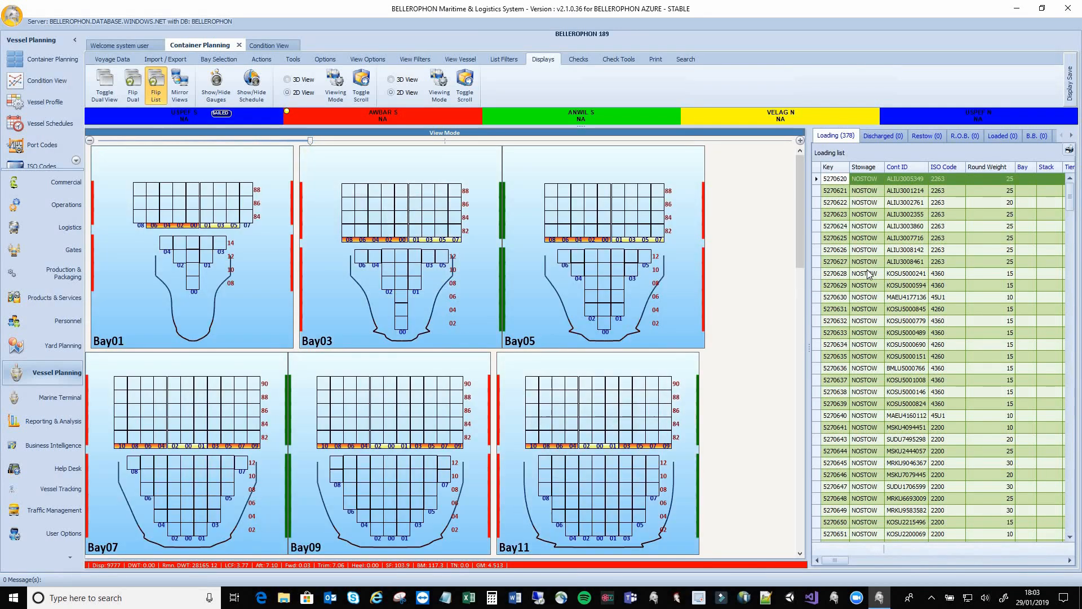
pyautogui.click(988, 168)
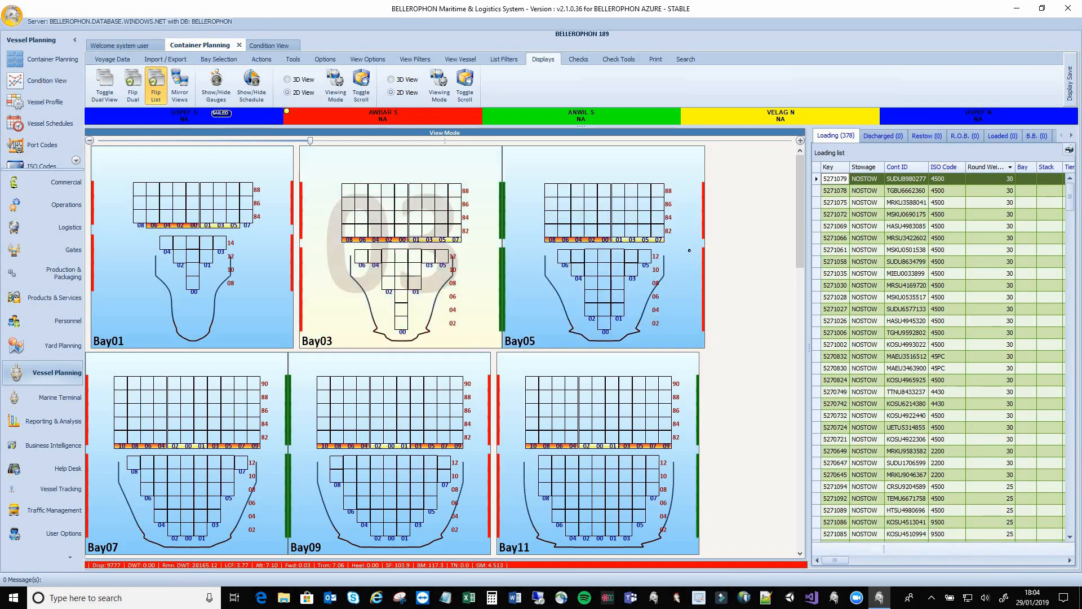
# Switch the bay plan to Load Containers mode and select all Bay03 tier 82 slots
pyautogui.rightClick(738, 242)
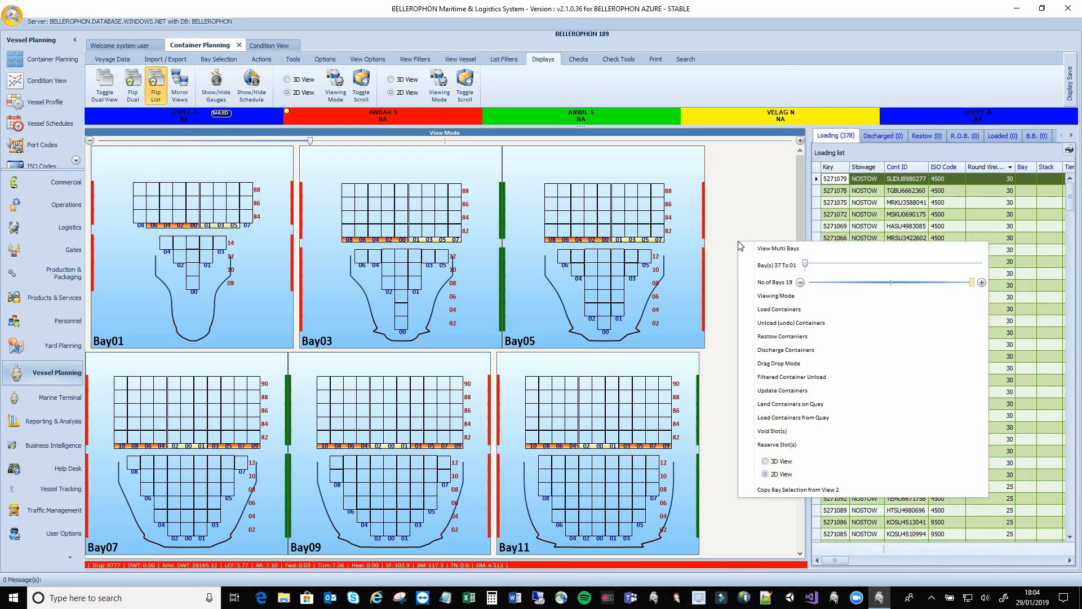
pyautogui.click(762, 314)
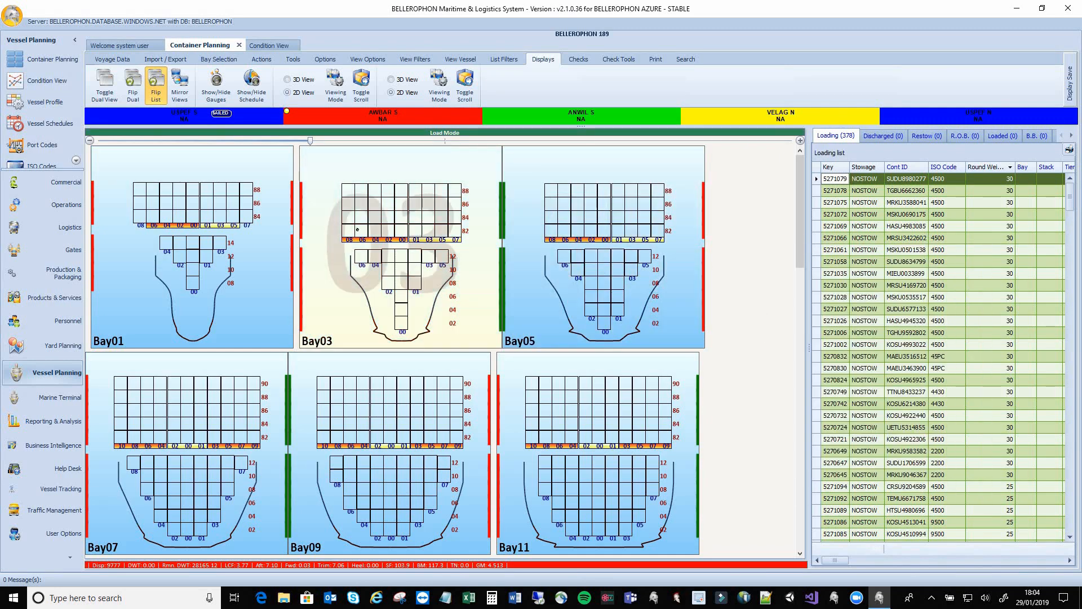
pyautogui.moveTo(358, 229); pyautogui.dragTo(454, 231)
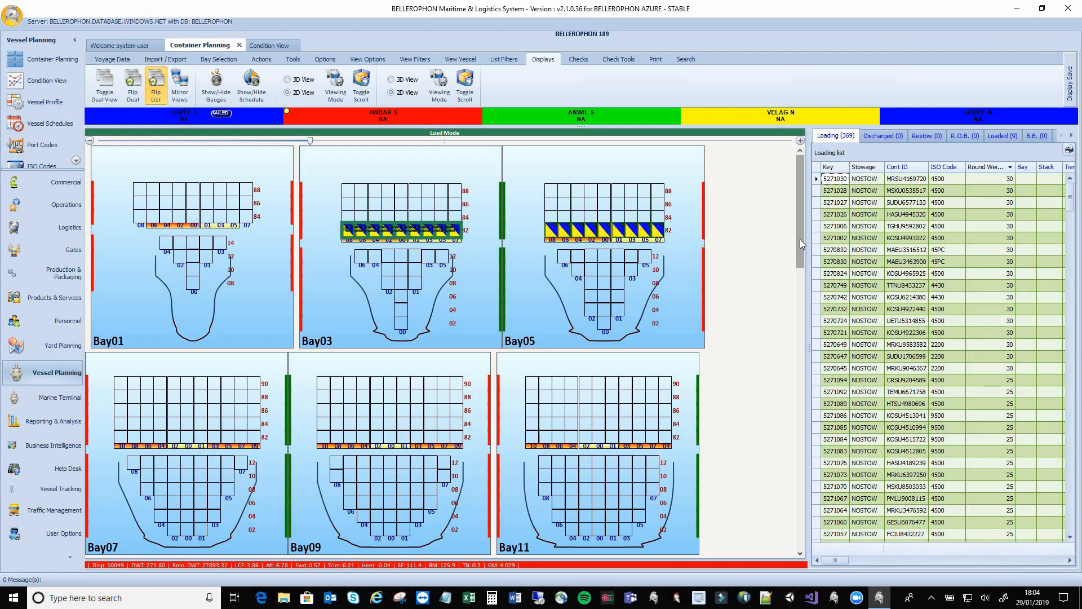
# Load containers into Bay03's tier 82 row
pyautogui.moveTo(800, 239); pyautogui.dragTo(799, 262)
pyautogui.scroll(-8, 911, 289)
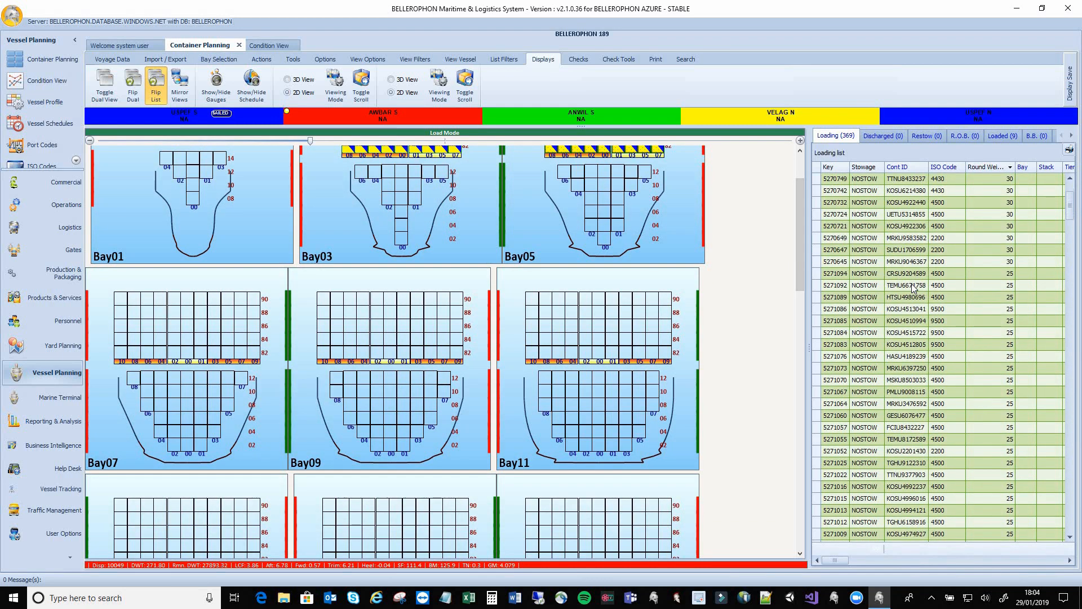
pyautogui.scroll(-7, 911, 289)
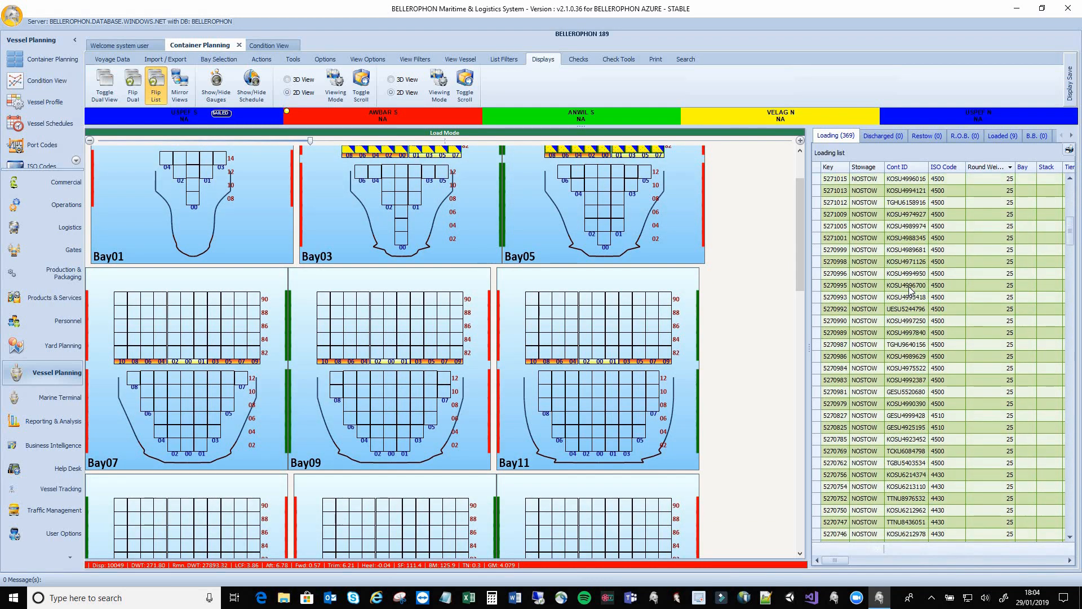
pyautogui.scroll(15, 909, 290)
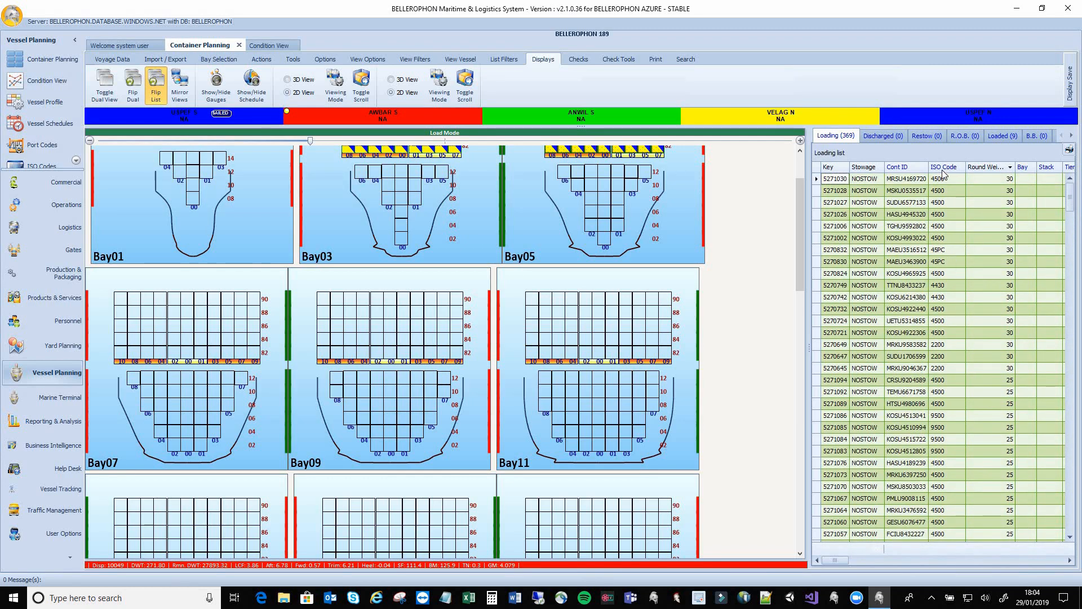
# Group the loading list by ISO Code and widen the ISO Code column
pyautogui.moveTo(944, 168); pyautogui.dragTo(834, 151)
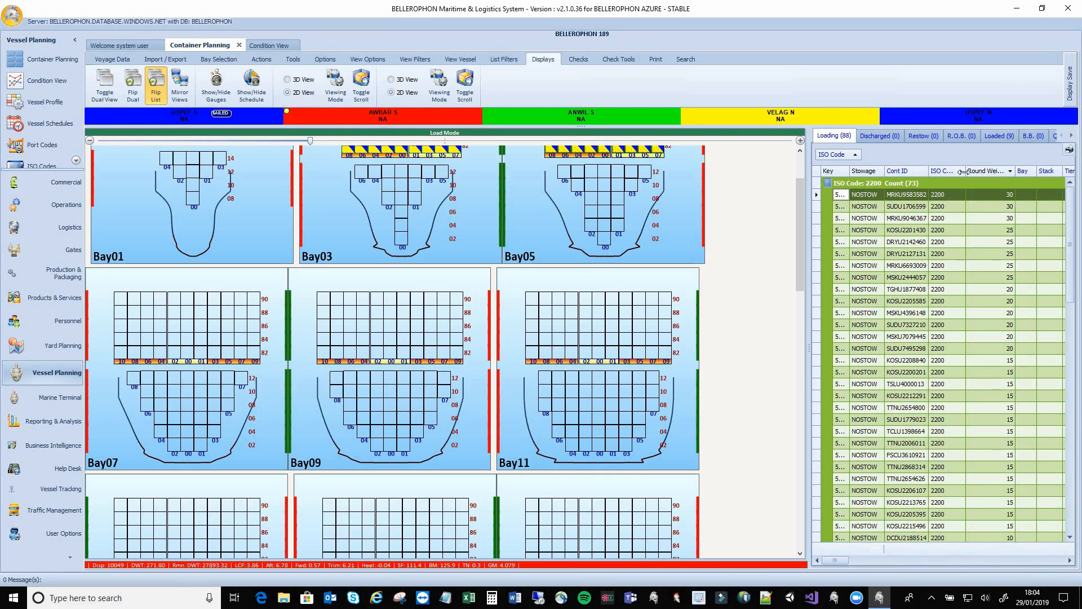
pyautogui.moveTo(963, 171); pyautogui.dragTo(988, 172)
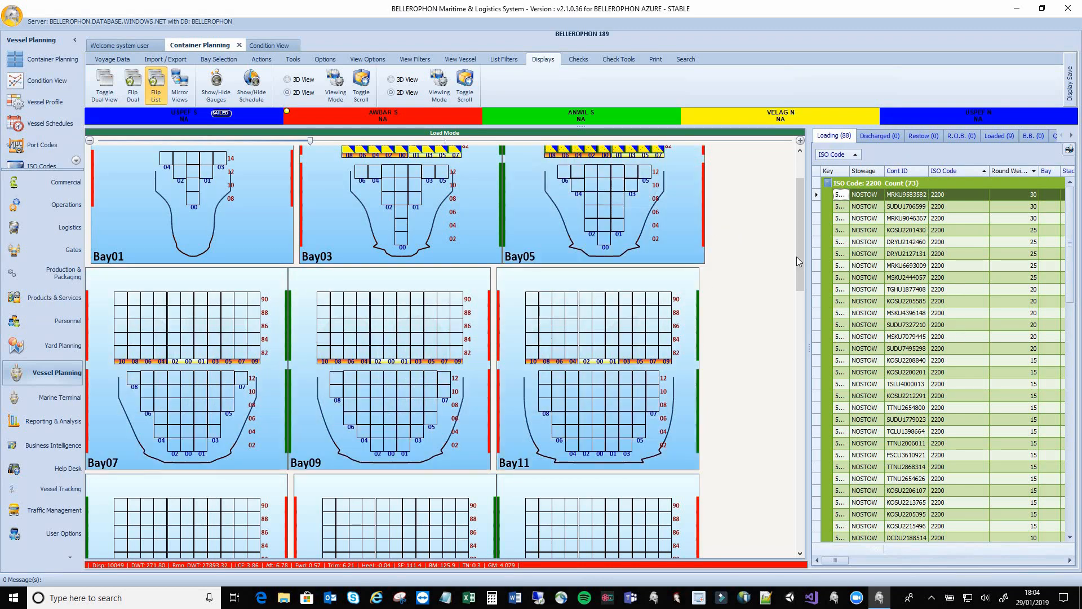
pyautogui.scroll(3, 789, 200)
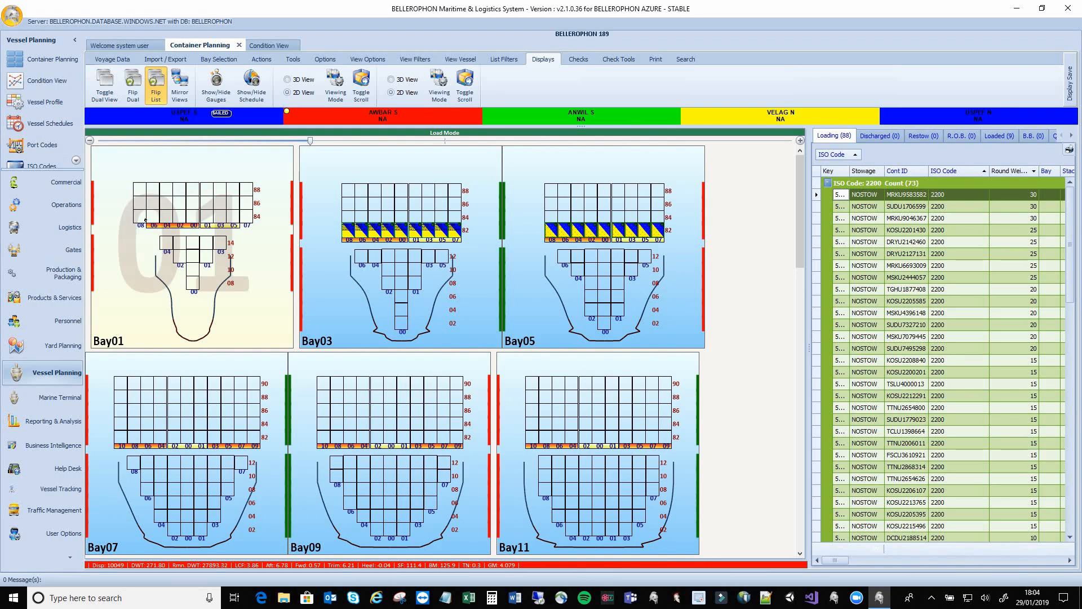
# Stow three ISO 2200 containers in Bay01 stack 08 at tiers 84, 86, 88, then review the 12-container Loaded list
pyautogui.click(137, 212)
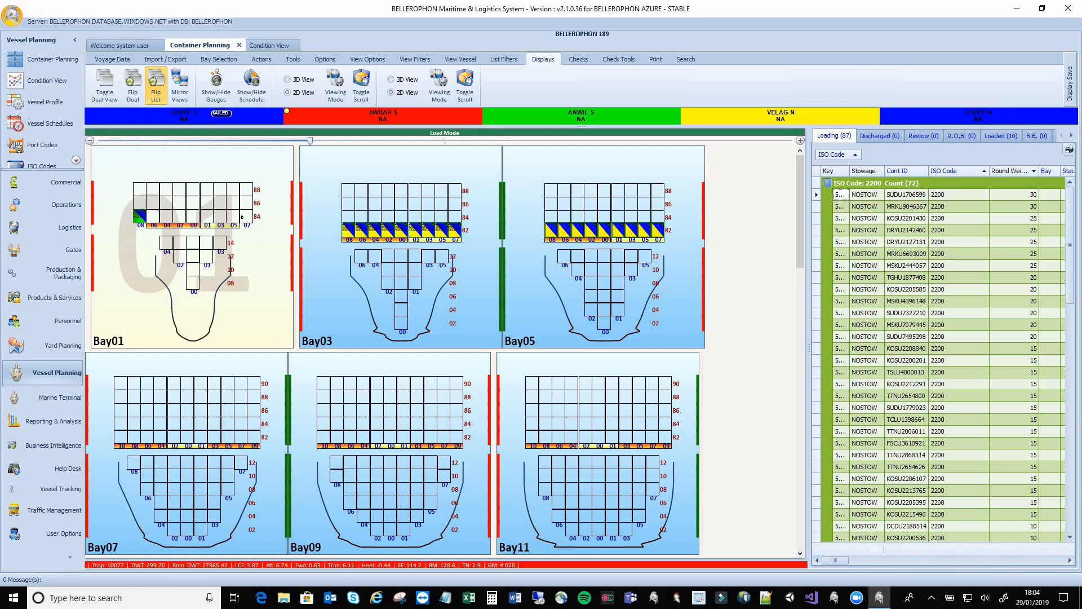
pyautogui.click(137, 199)
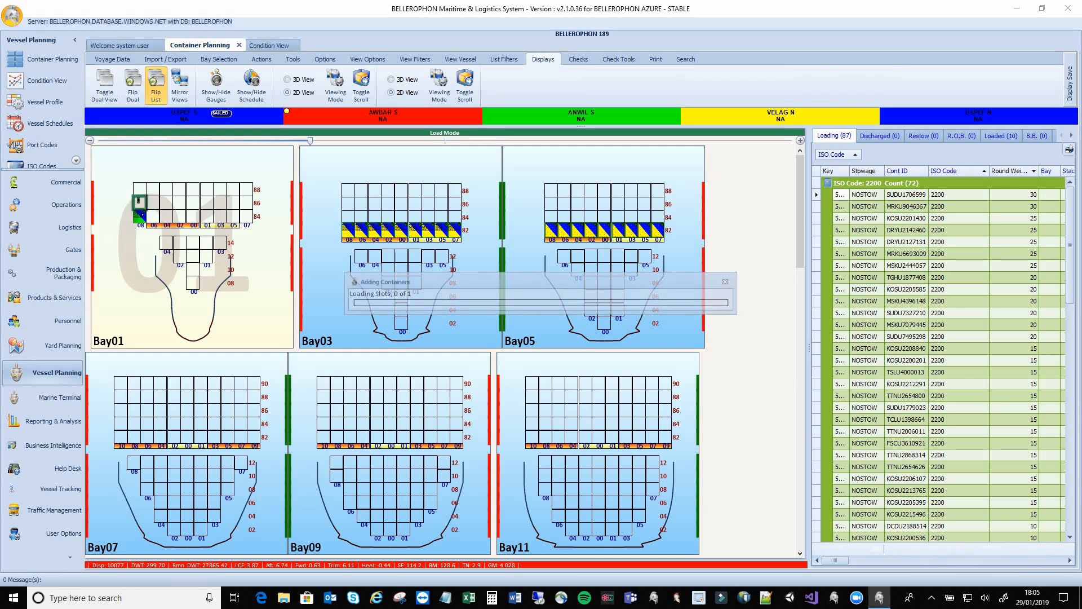
pyautogui.click(137, 188)
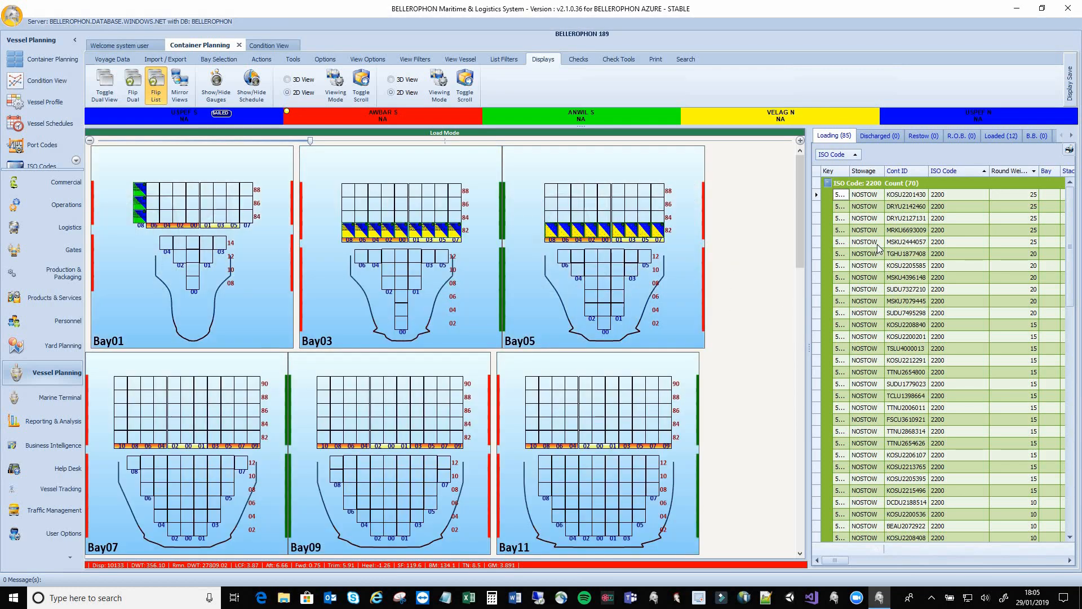
pyautogui.click(1000, 136)
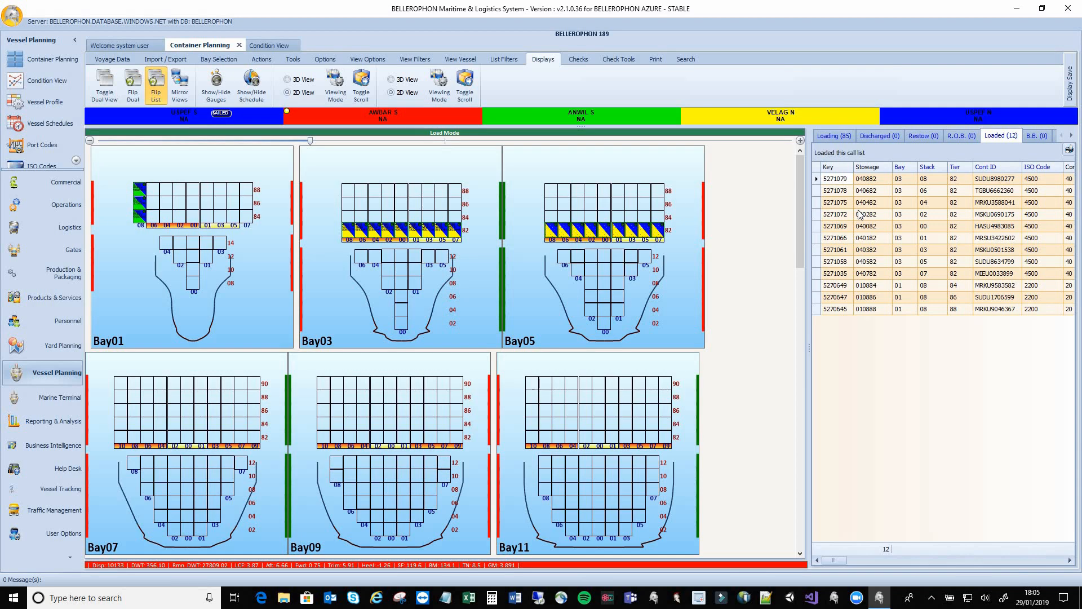
pyautogui.click(828, 137)
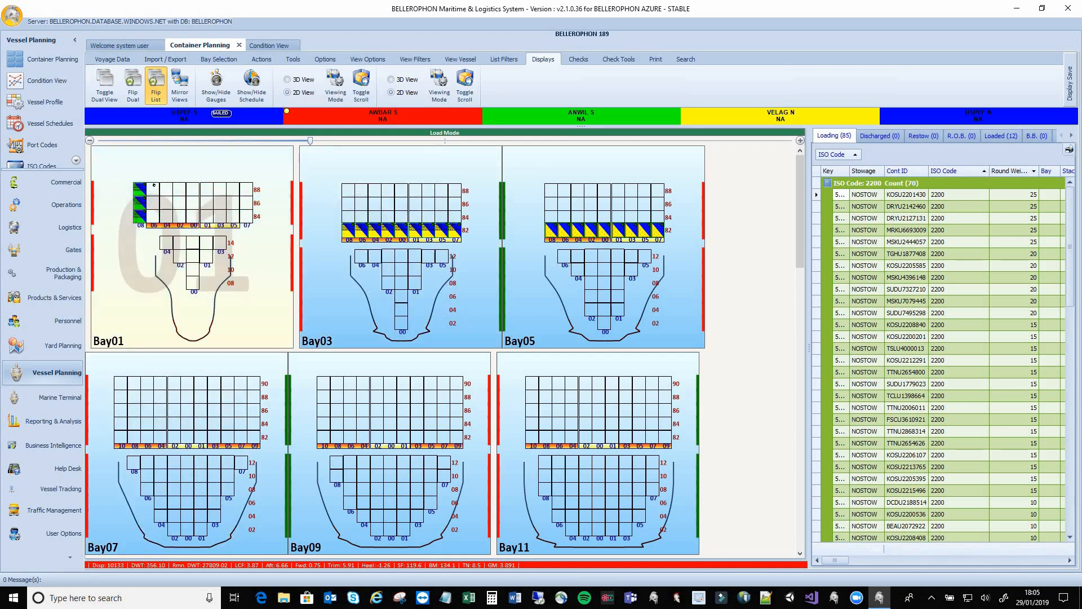
# Fill Bay01's remaining deck slots at tiers 84–88 across all nine stacks, then zoom until Bay01 fills the view
pyautogui.moveTo(155, 200); pyautogui.dragTo(246, 218)
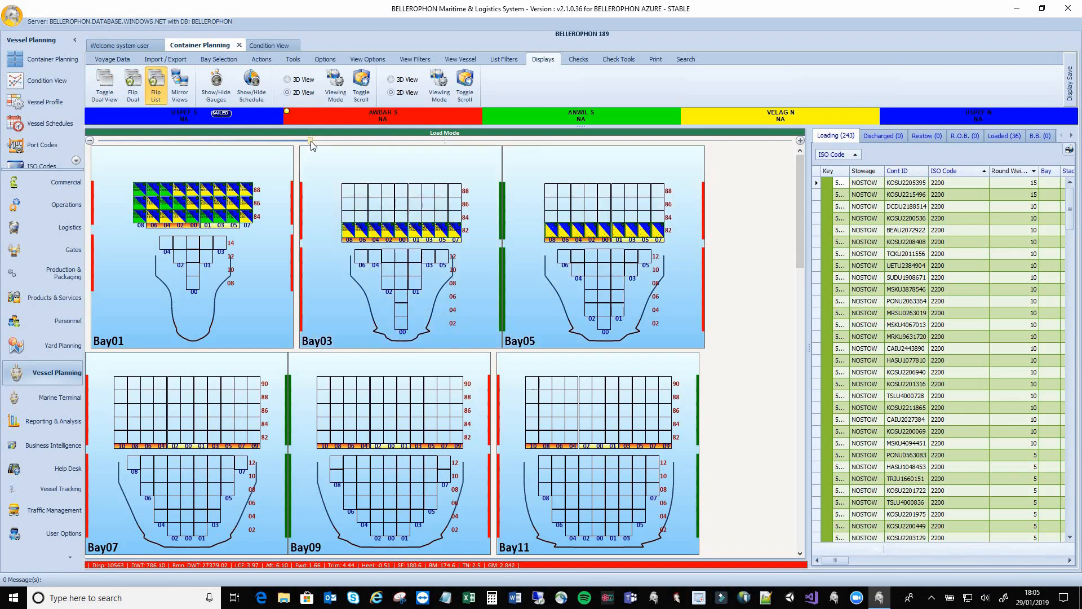
pyautogui.moveTo(310, 140); pyautogui.dragTo(420, 141)
pyautogui.moveTo(497, 139); pyautogui.dragTo(589, 147)
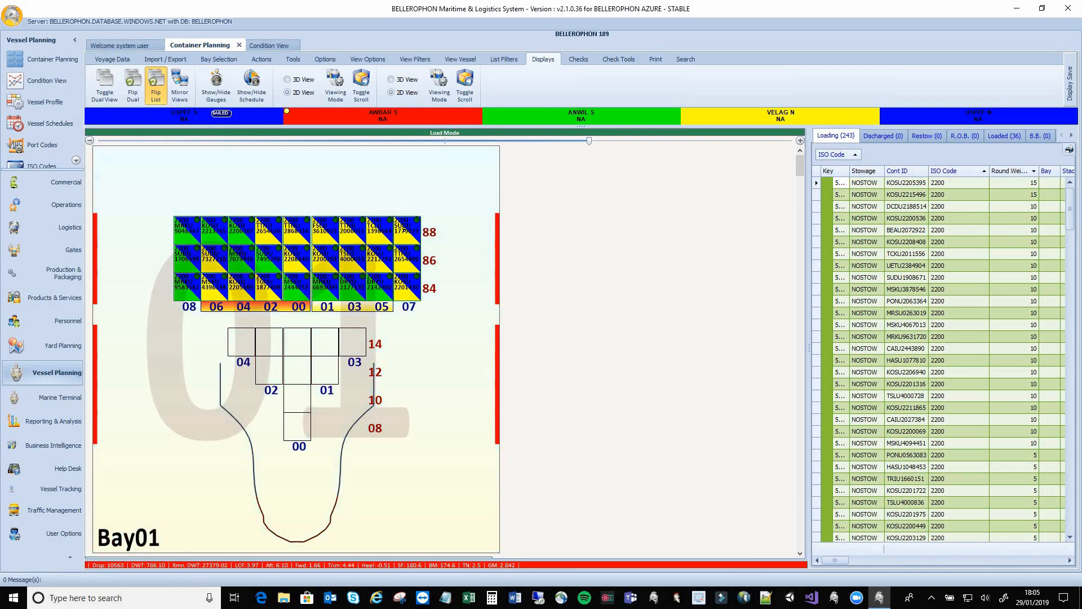
# Switch the bay plan from Load Mode to Viewing Mode and zoom out to show several bays
pyautogui.rightClick(713, 217)
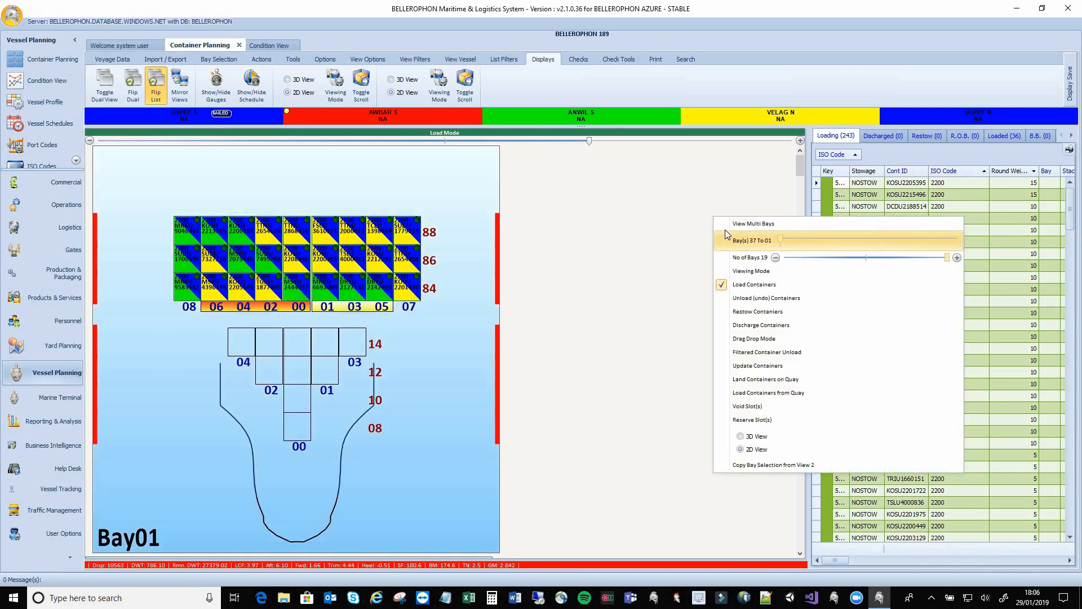
pyautogui.click(743, 271)
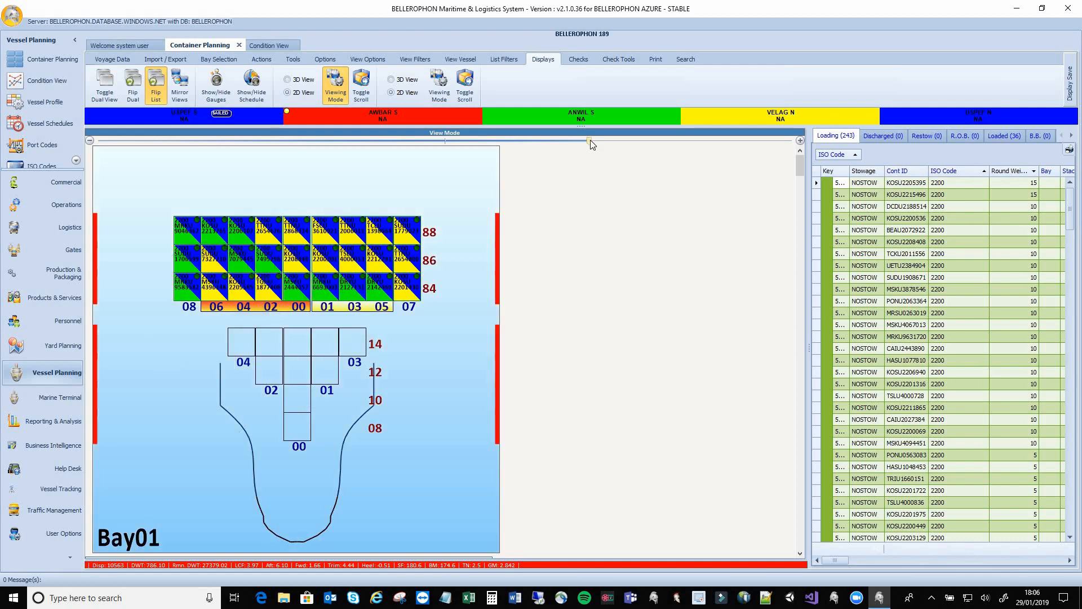
pyautogui.moveTo(590, 140); pyautogui.dragTo(342, 140)
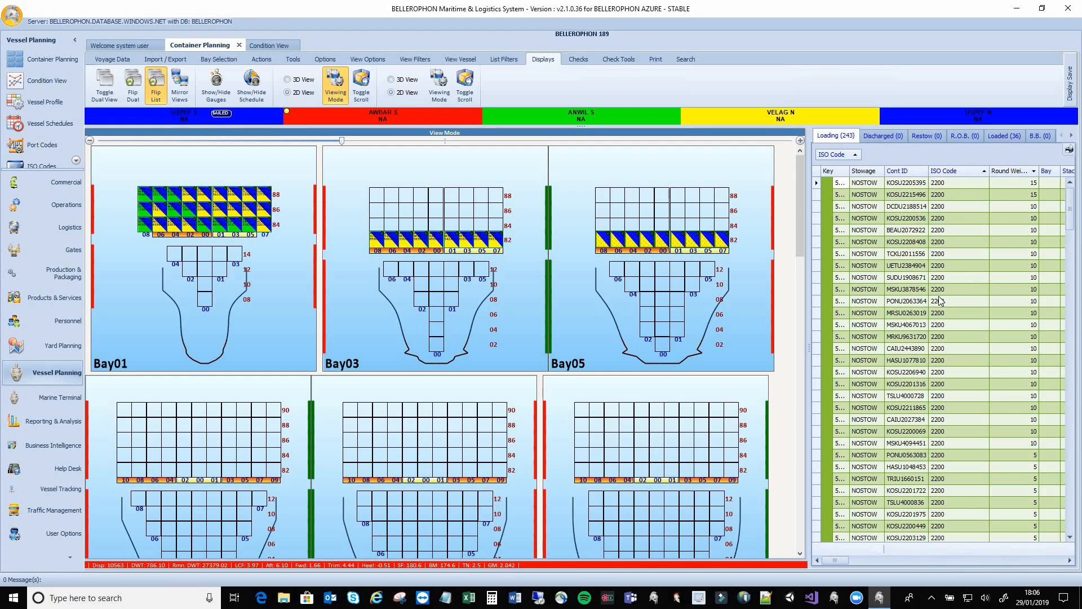
# Load ISO 4200 container PONU1272591 from the Loading list into tier 82 of Bay07/Bay09
pyautogui.scroll(-10, 940, 300)
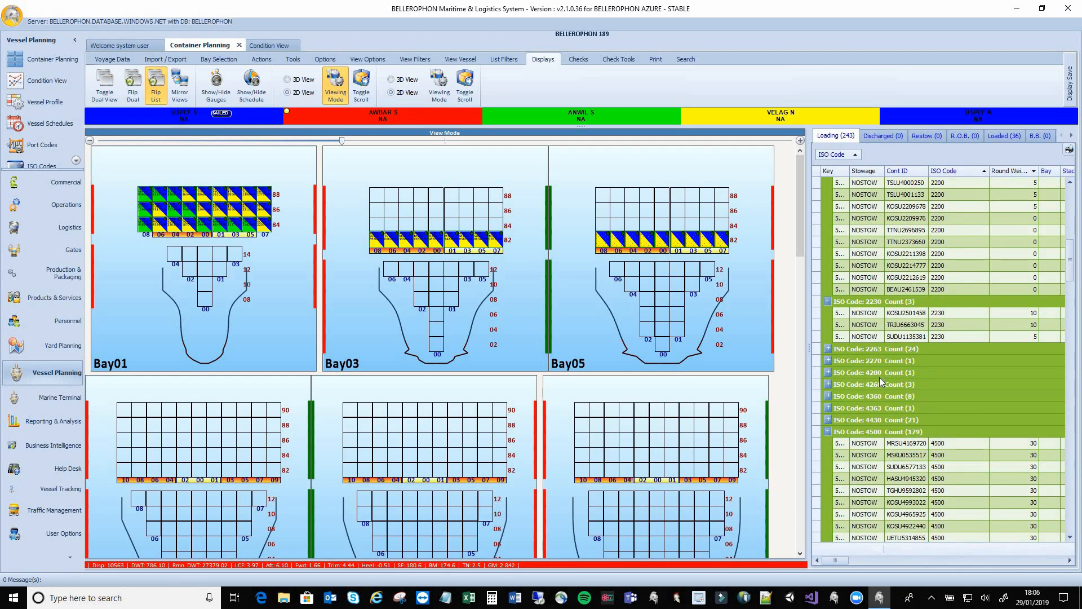
pyautogui.click(828, 373)
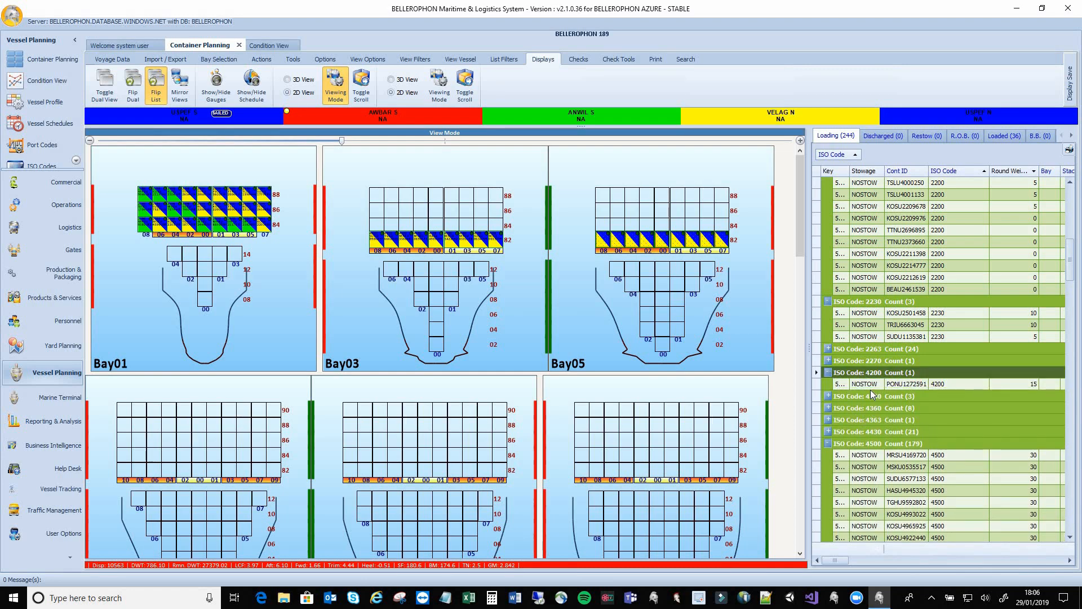
pyautogui.click(871, 384)
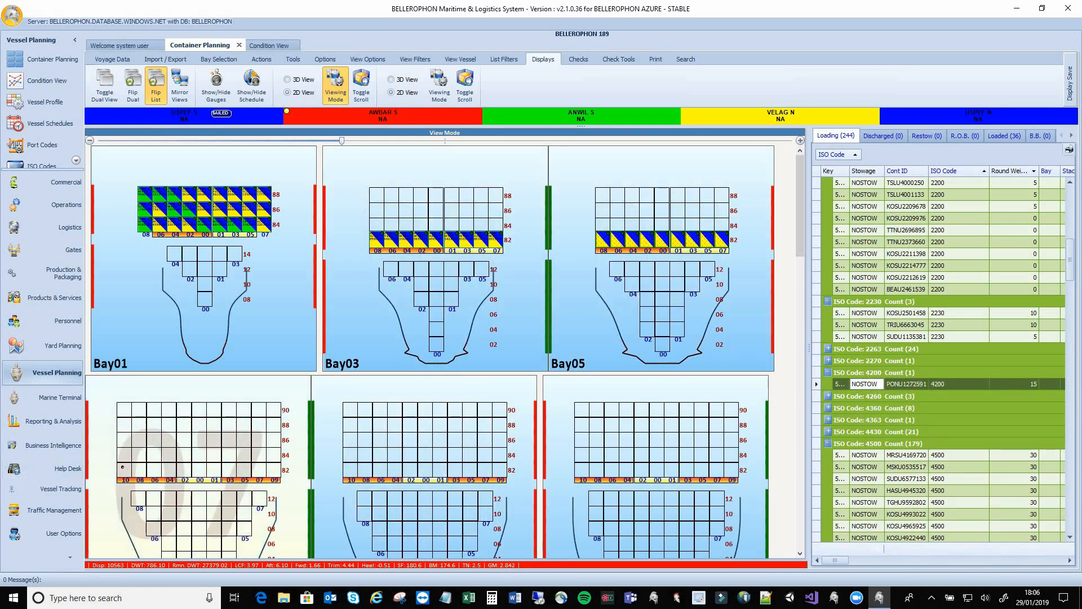
pyautogui.rightClick(781, 299)
pyautogui.click(801, 367)
pyautogui.click(124, 469)
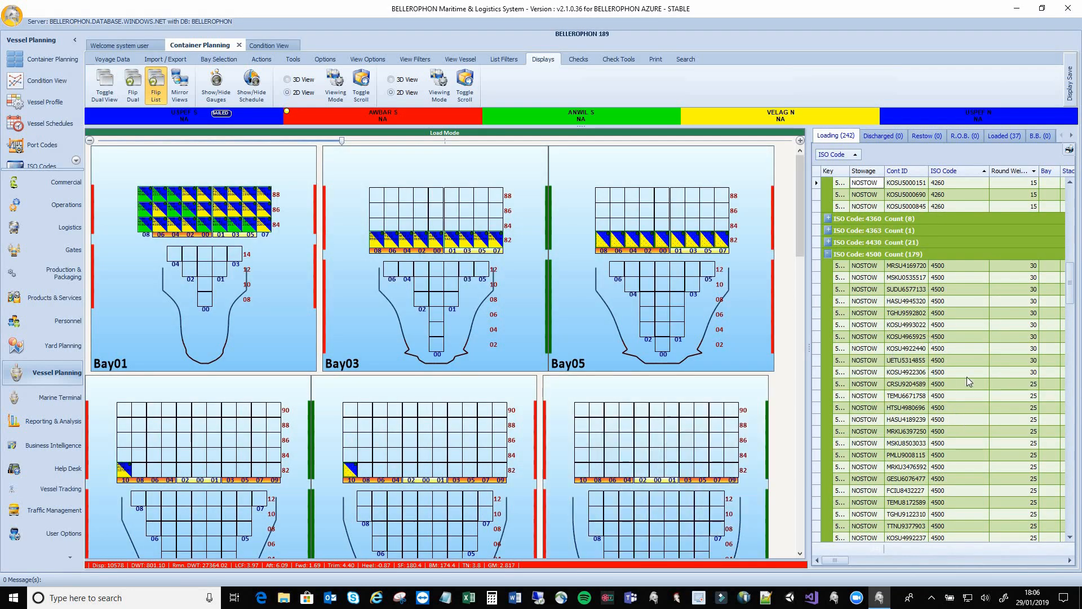
pyautogui.scroll(-7, 966, 376)
pyautogui.scroll(10, 966, 376)
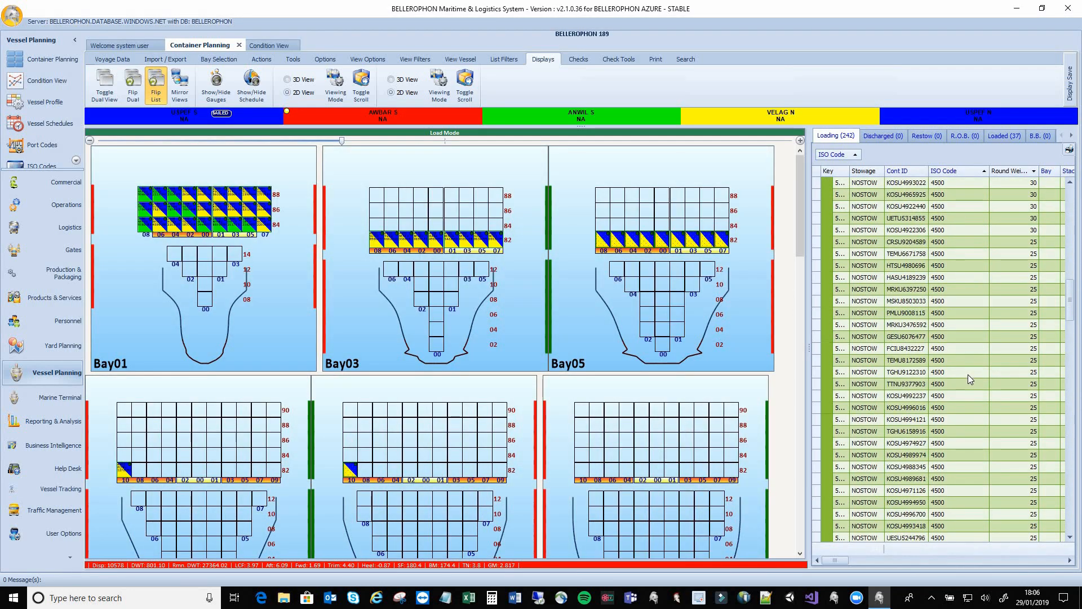
pyautogui.scroll(4, 968, 374)
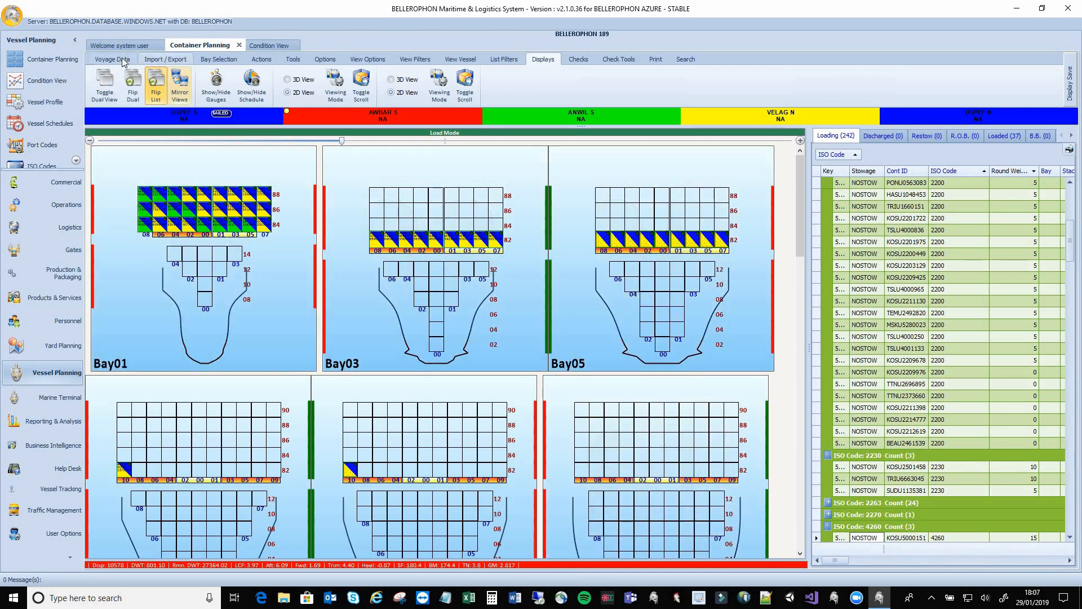
# Confirm nothing remains on the Loading list, then show the Condition View stability results
pyautogui.click(122, 58)
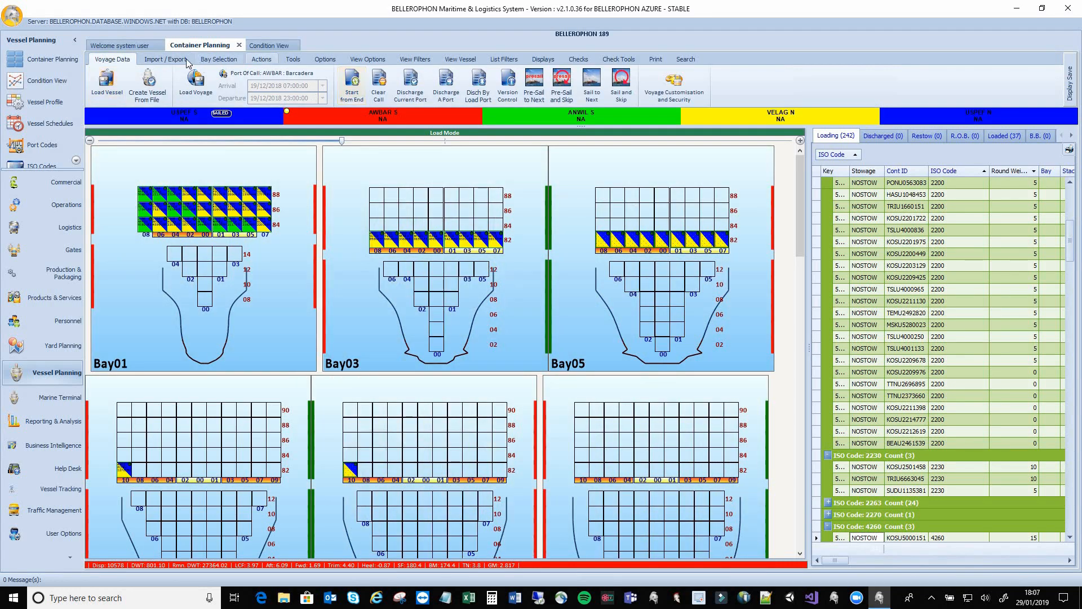
pyautogui.click(187, 60)
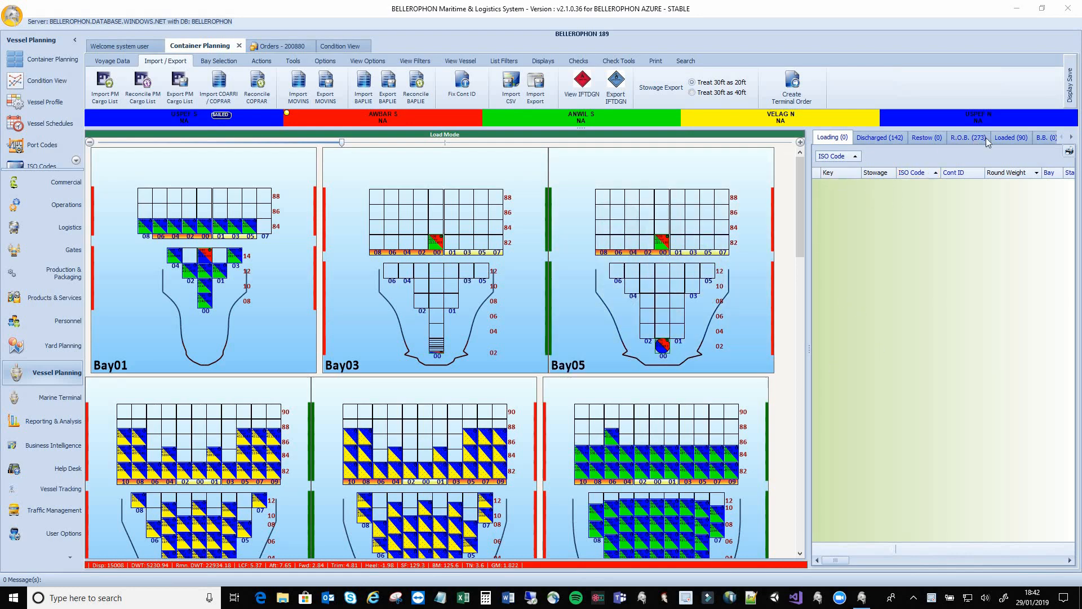
pyautogui.click(1010, 137)
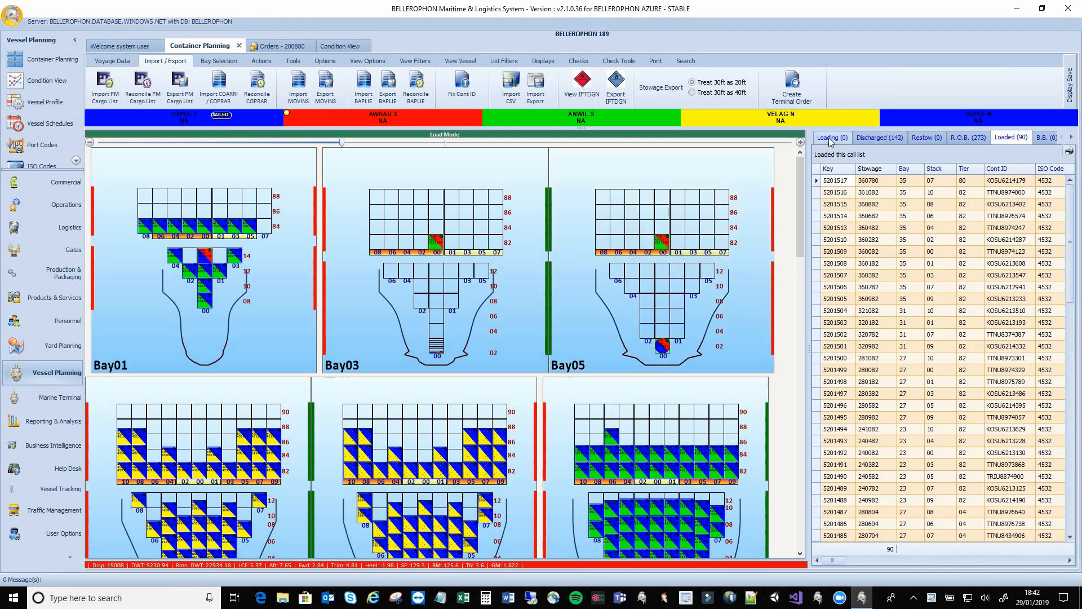
pyautogui.click(829, 139)
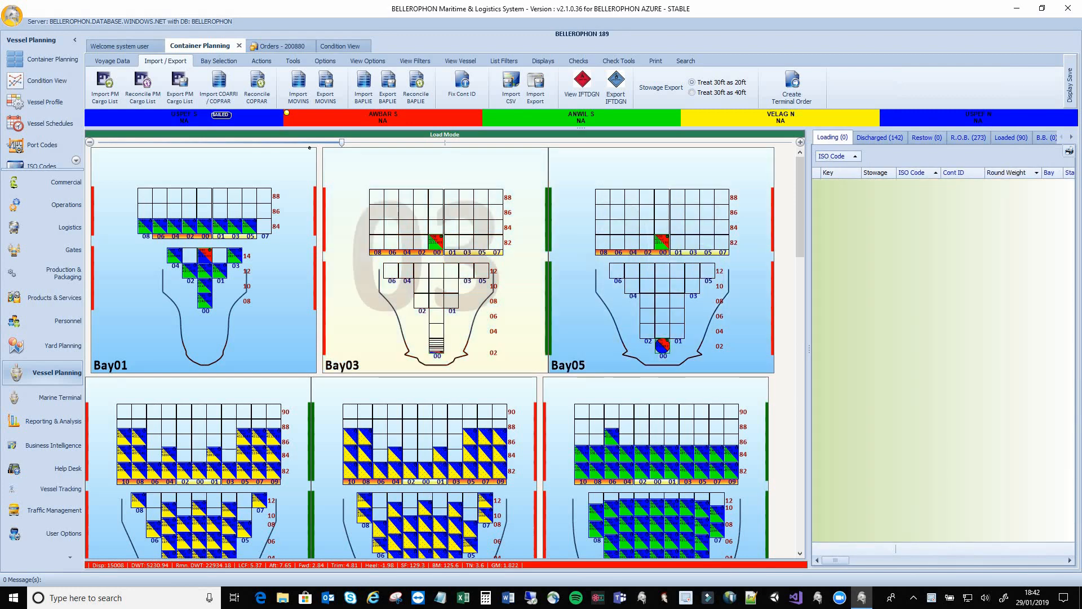
pyautogui.click(342, 45)
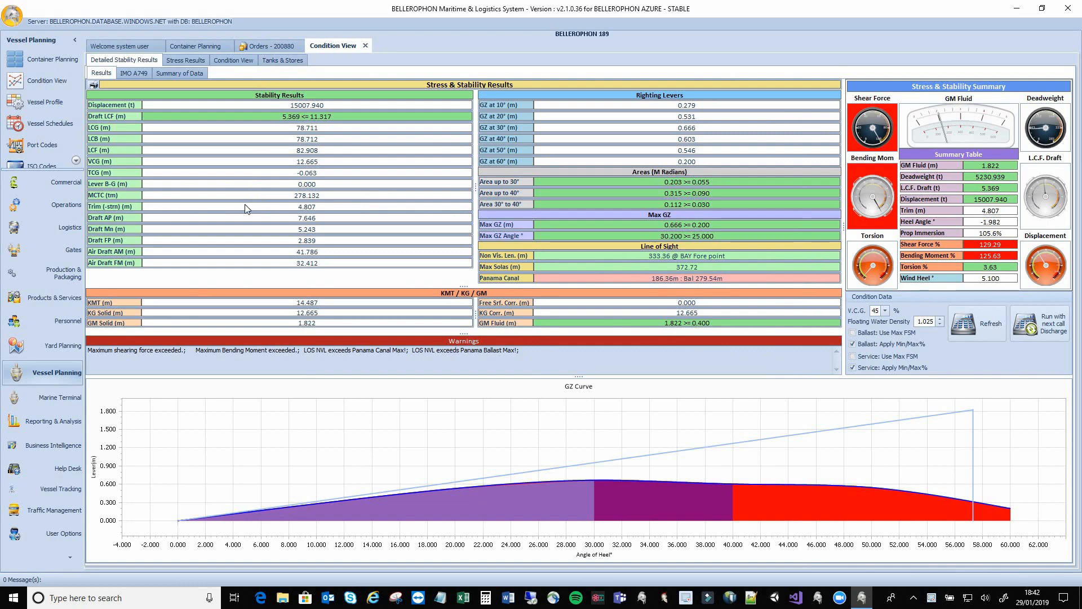
pyautogui.click(234, 60)
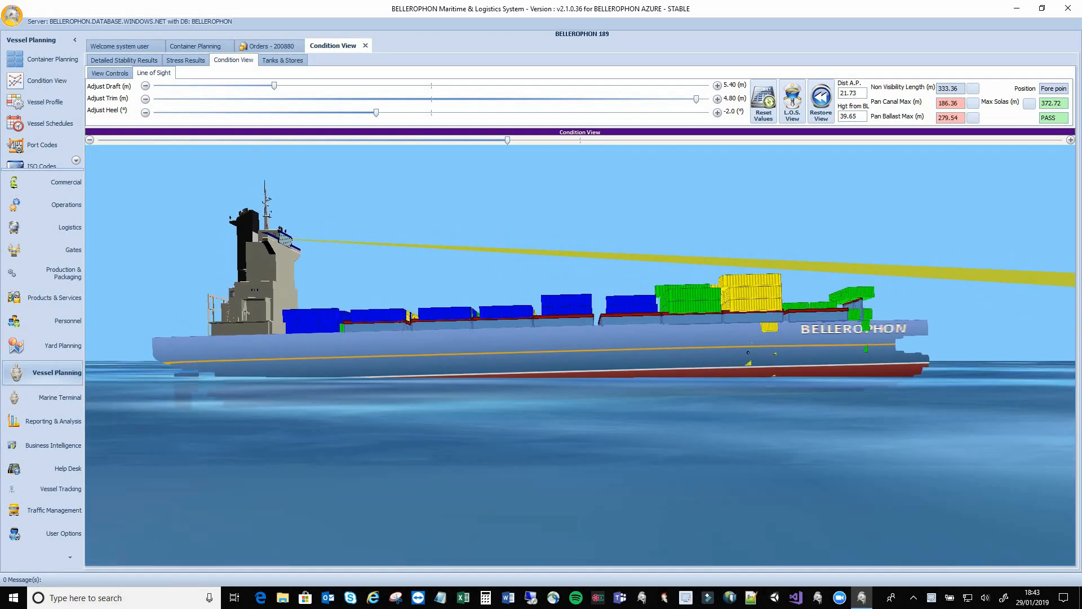
pyautogui.moveTo(748, 352); pyautogui.dragTo(503, 327)
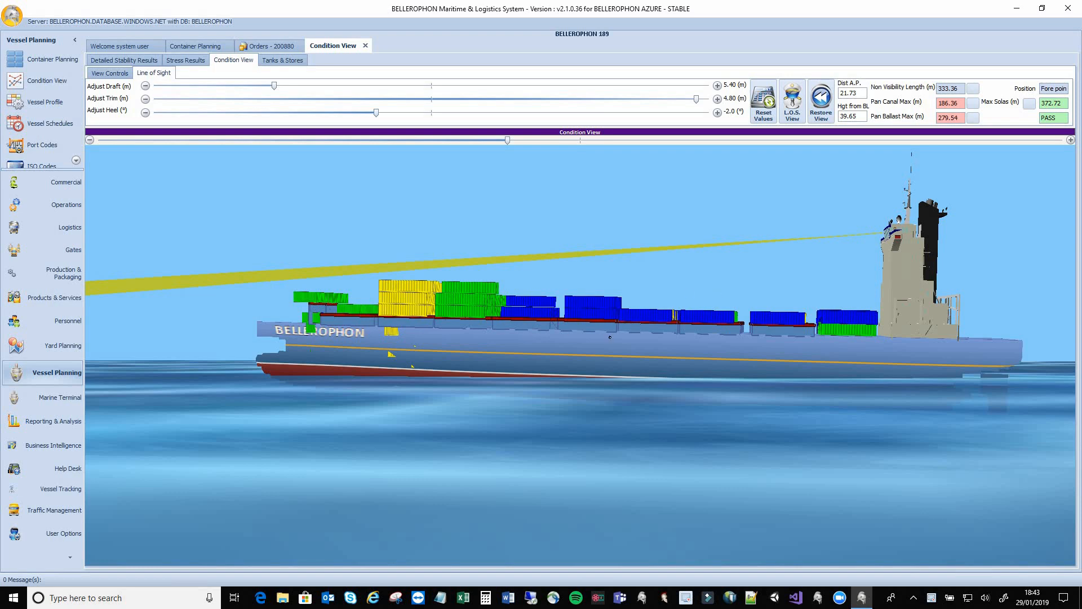
pyautogui.moveTo(340, 367); pyautogui.dragTo(843, 328)
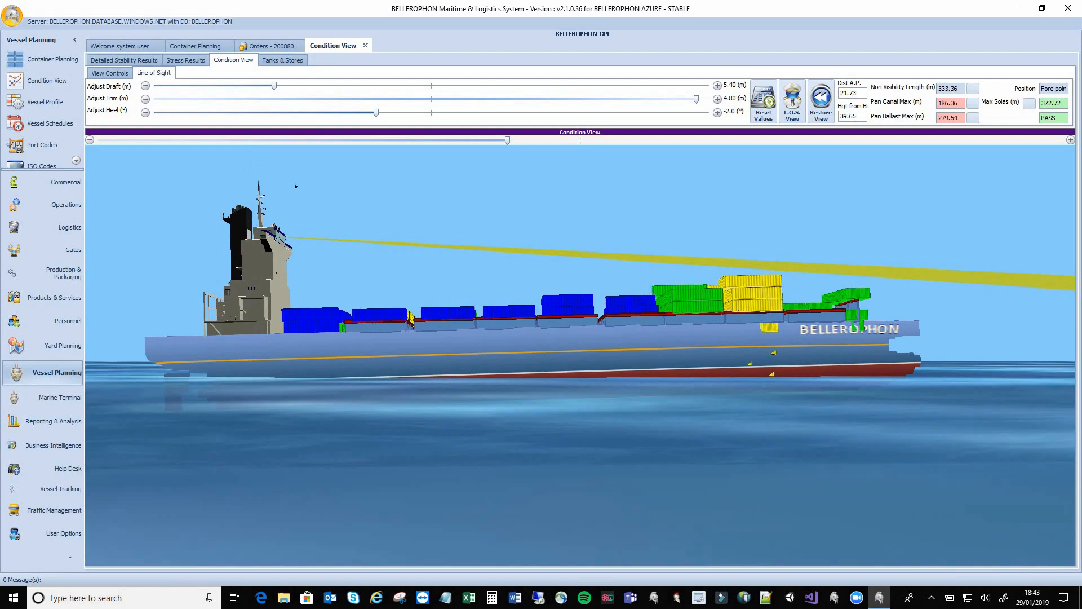
pyautogui.click(196, 63)
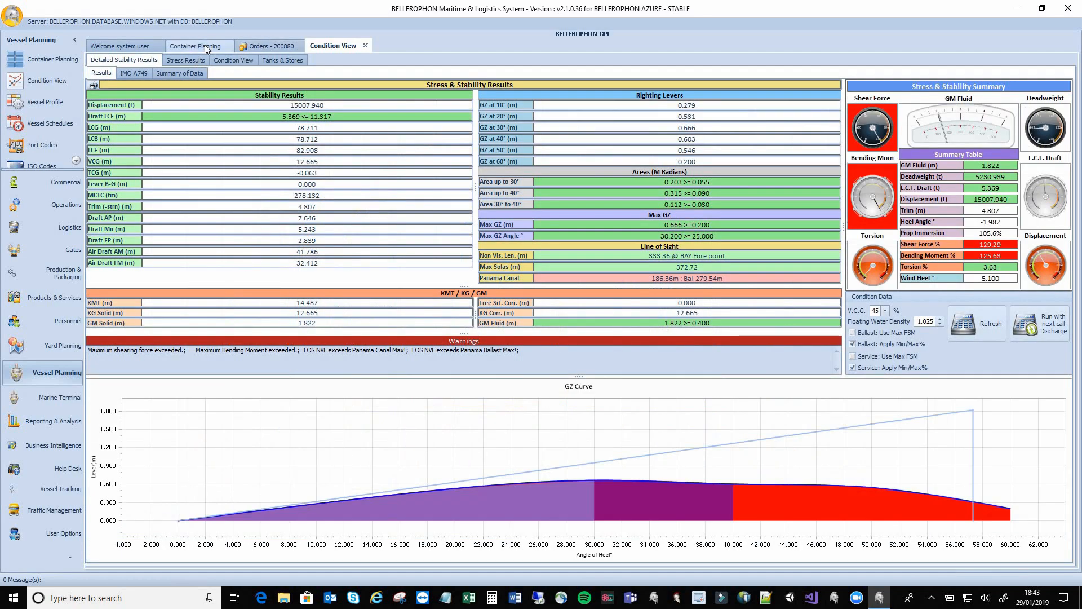
# Create a terminal order from the IMPORT/EXPORT template and open the new 232-item order
pyautogui.click(205, 45)
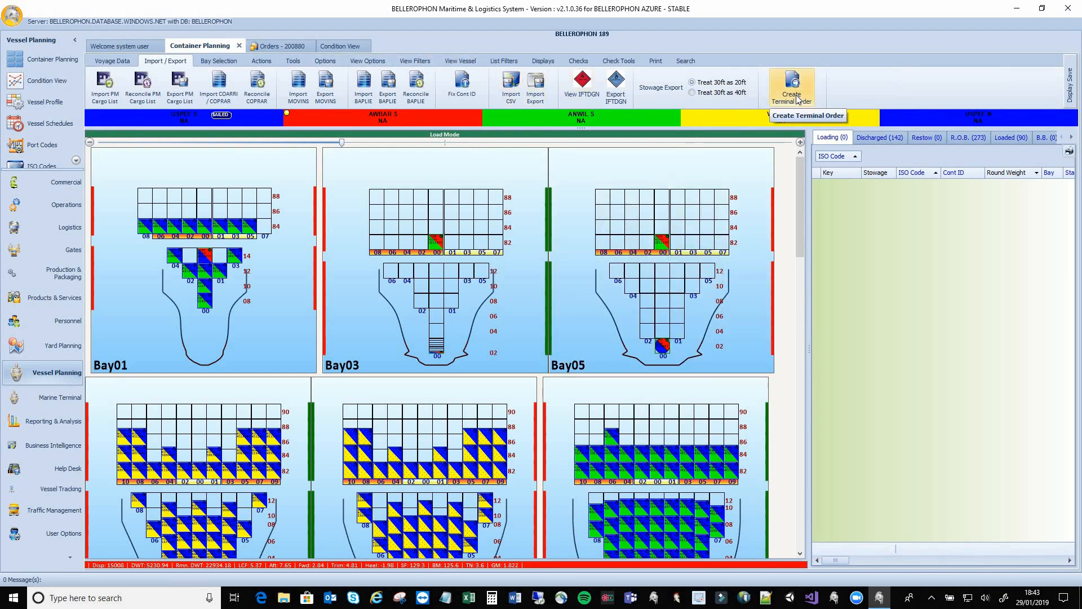
pyautogui.click(797, 99)
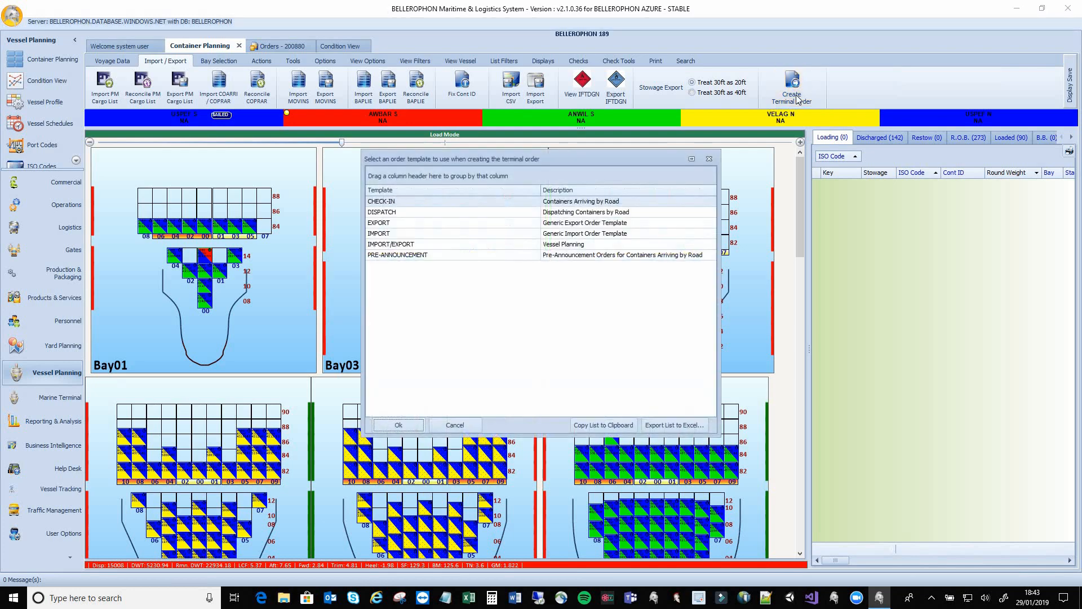
pyautogui.click(410, 248)
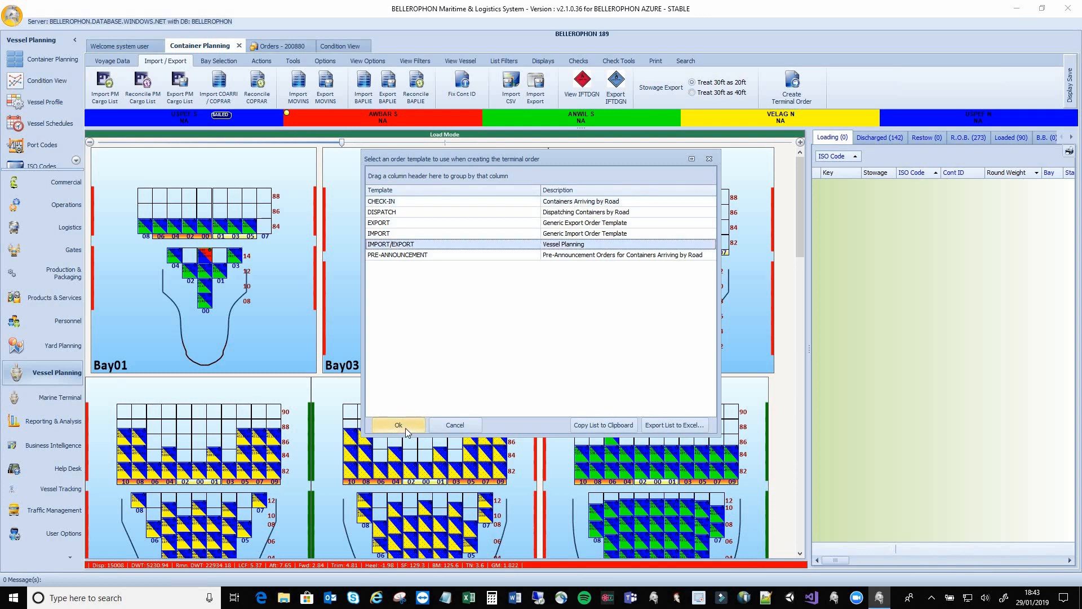
pyautogui.click(398, 425)
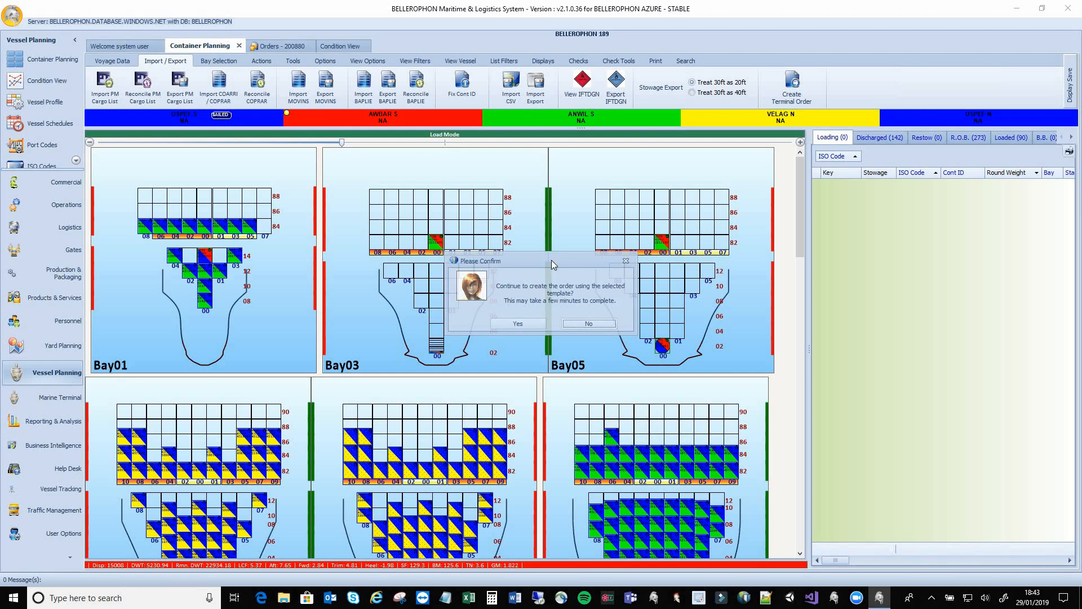
pyautogui.moveTo(551, 261); pyautogui.dragTo(551, 239)
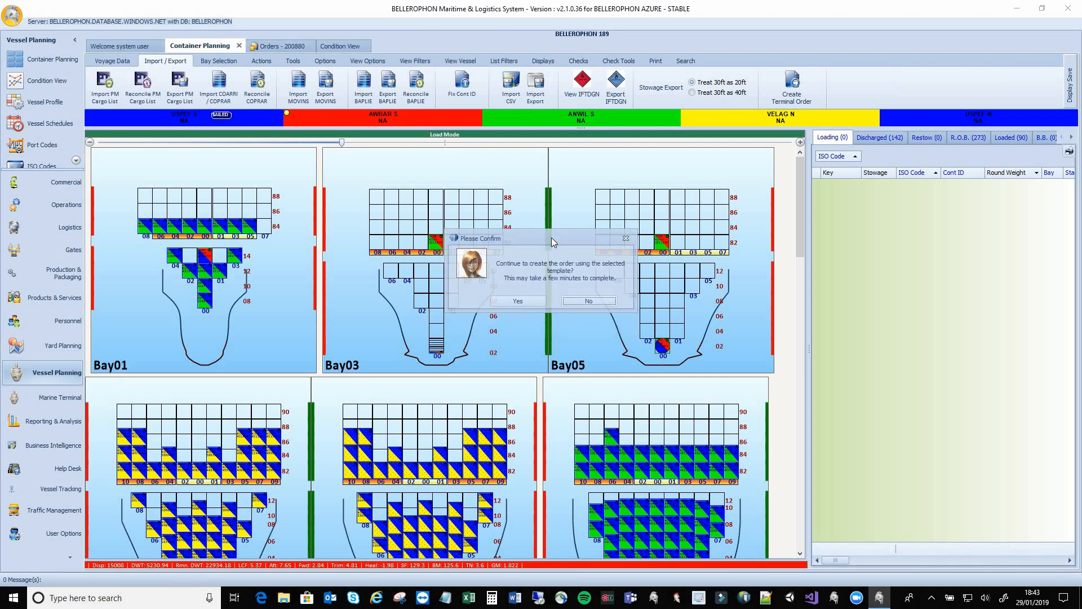
pyautogui.click(528, 302)
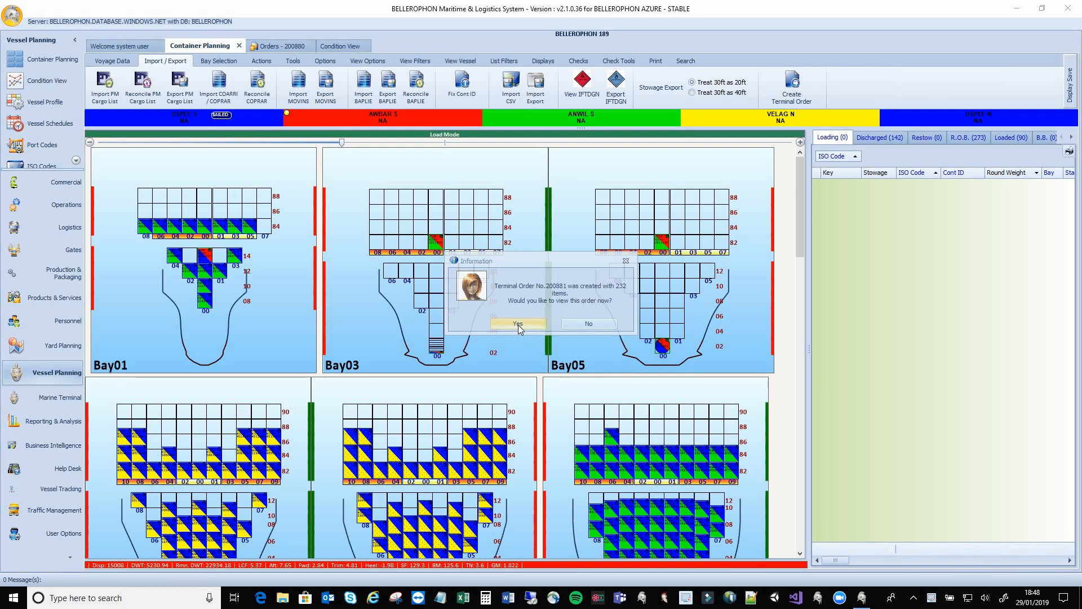
pyautogui.click(518, 325)
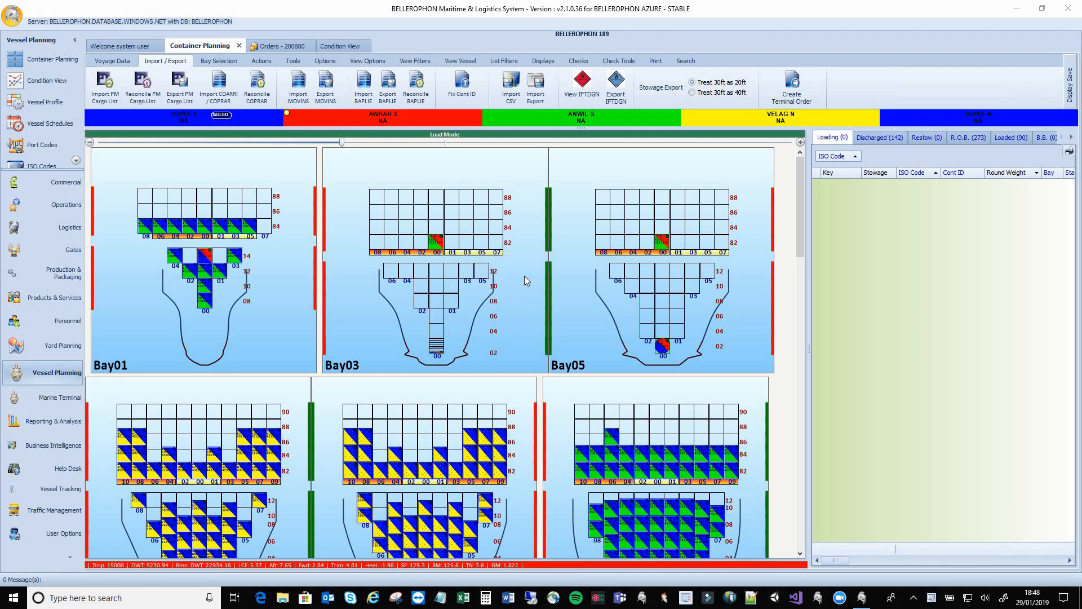
pyautogui.click(307, 186)
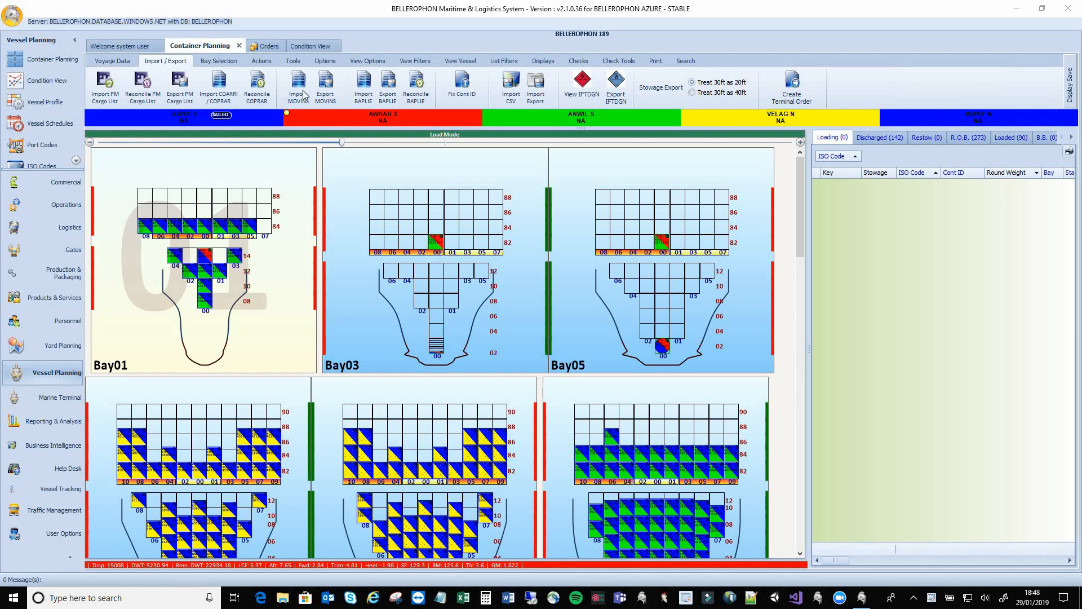
pyautogui.click(279, 45)
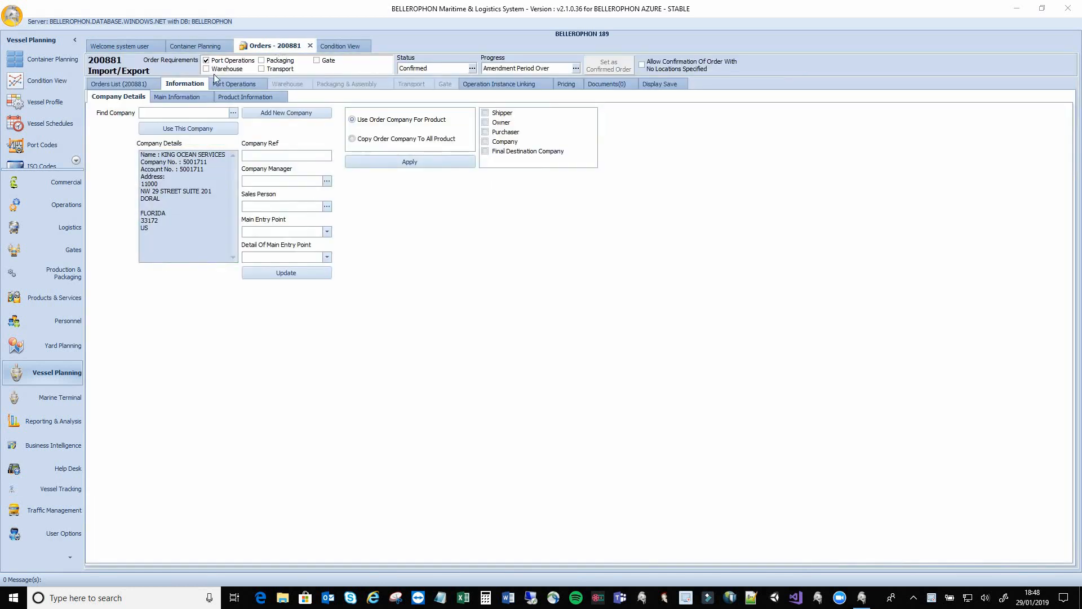
# Review order 200881's main and product information, then list its 232 DISCHARGE CONTAINER port operations
pyautogui.click(163, 98)
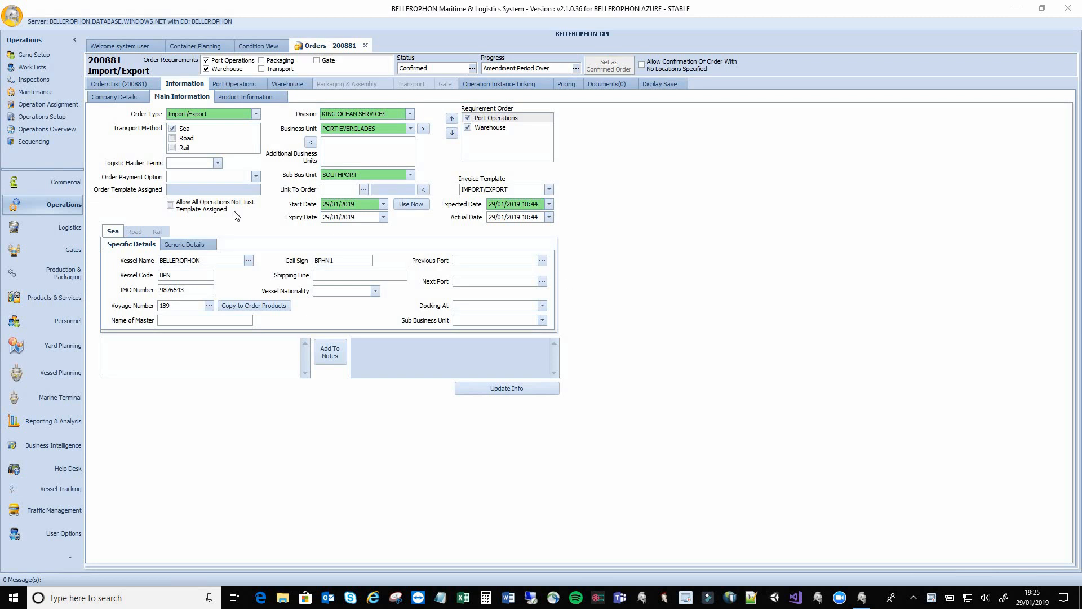
pyautogui.click(241, 96)
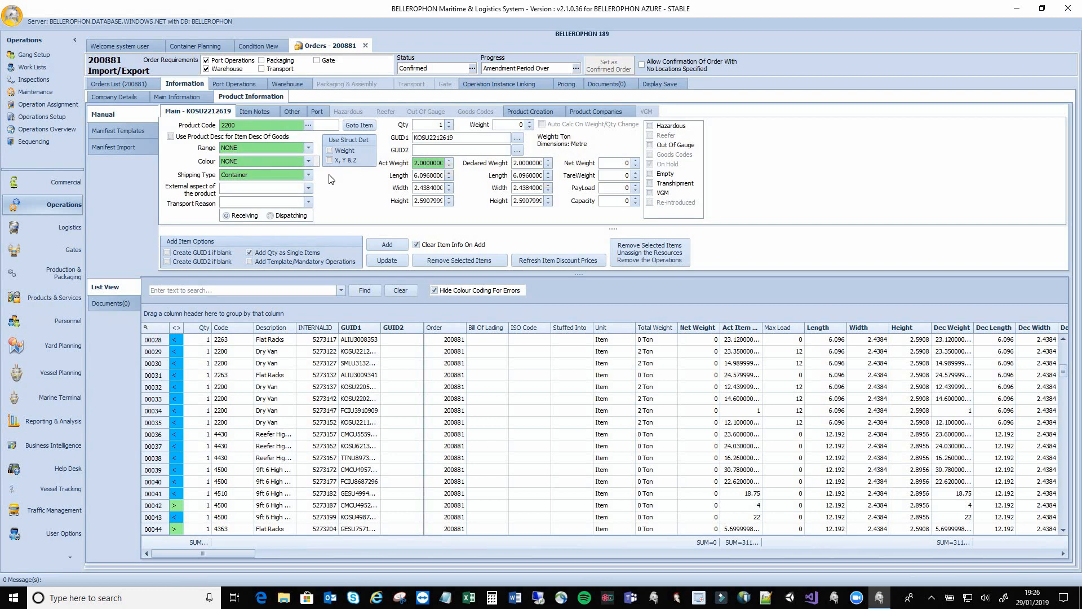
pyautogui.click(240, 86)
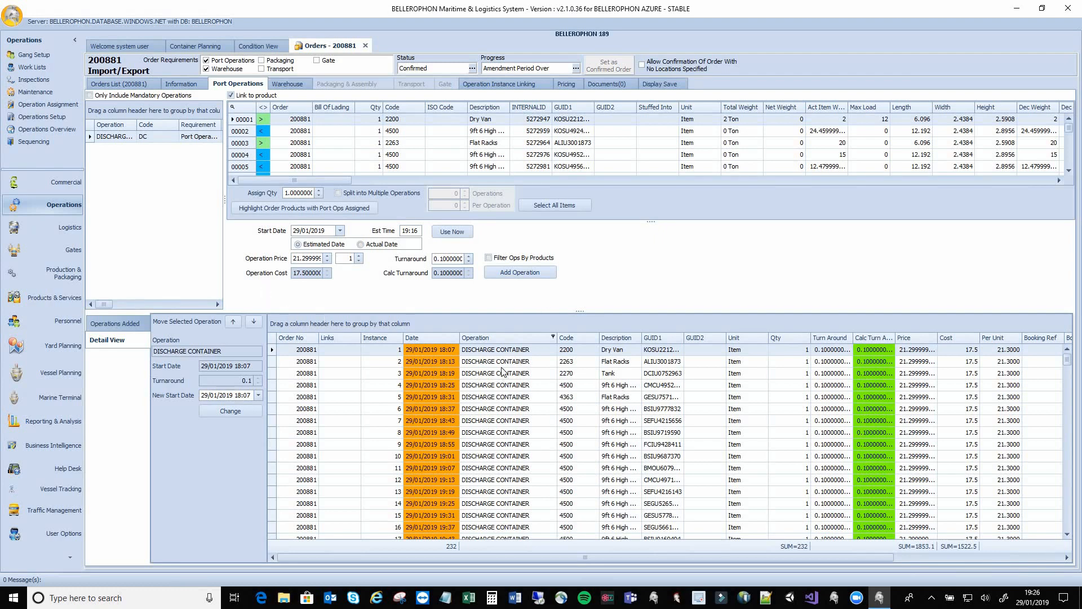
# Group order 200881's port operations by type and review the DISCHARGE, RESTOW and LOAD CONTAINER groups
pyautogui.moveTo(506, 340); pyautogui.dragTo(486, 324)
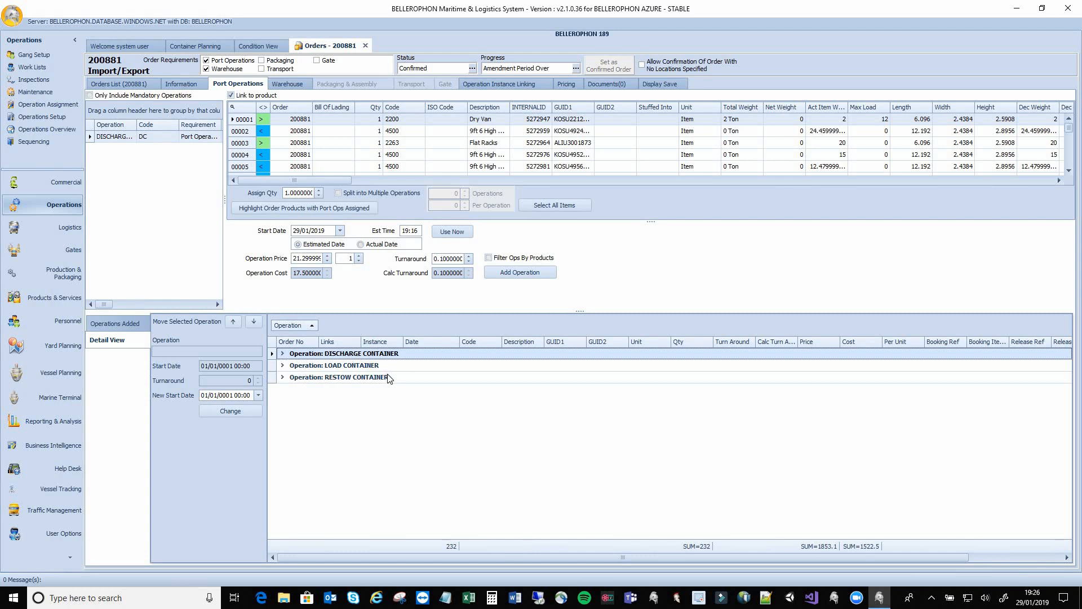
pyautogui.click(283, 354)
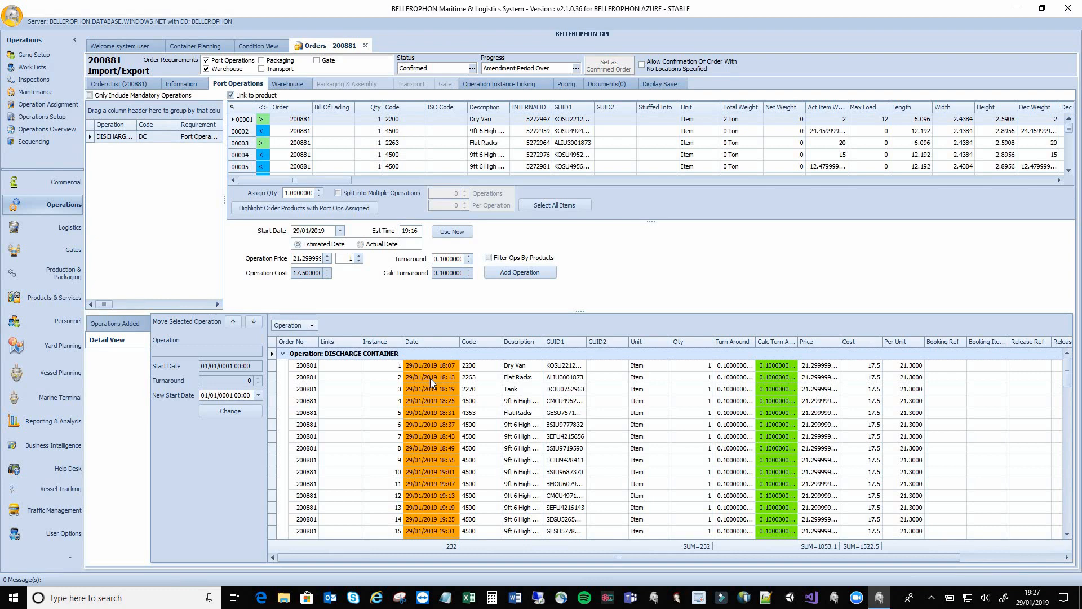
pyautogui.click(282, 354)
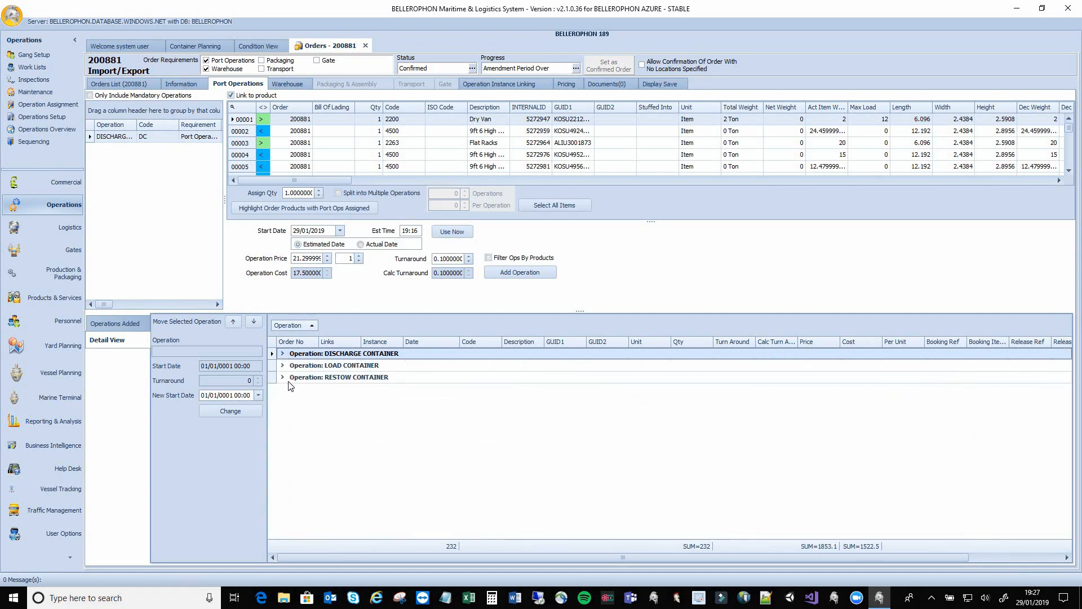
pyautogui.click(282, 377)
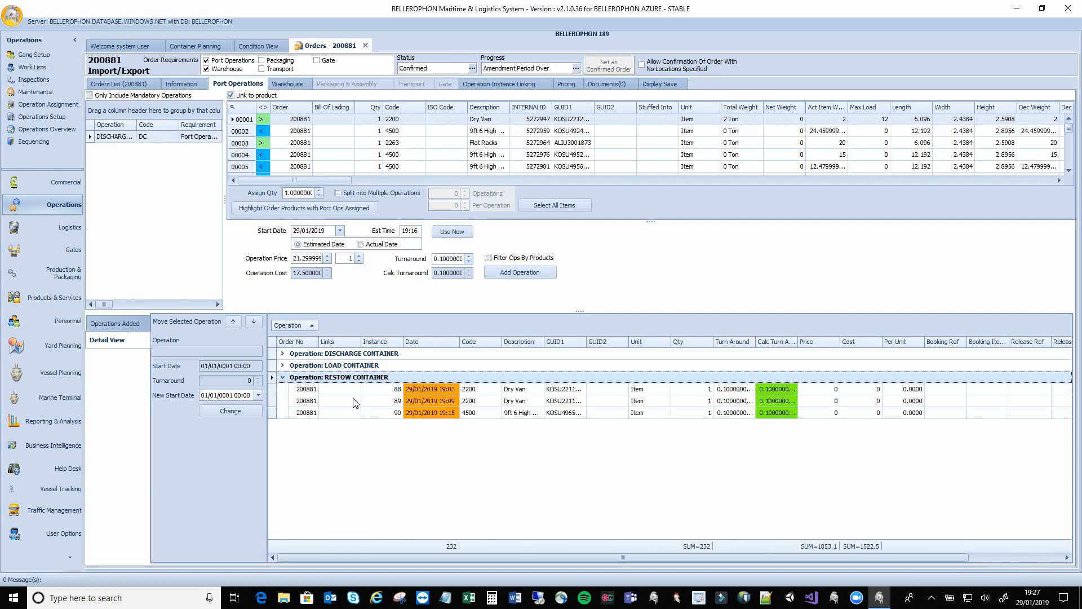
pyautogui.click(283, 377)
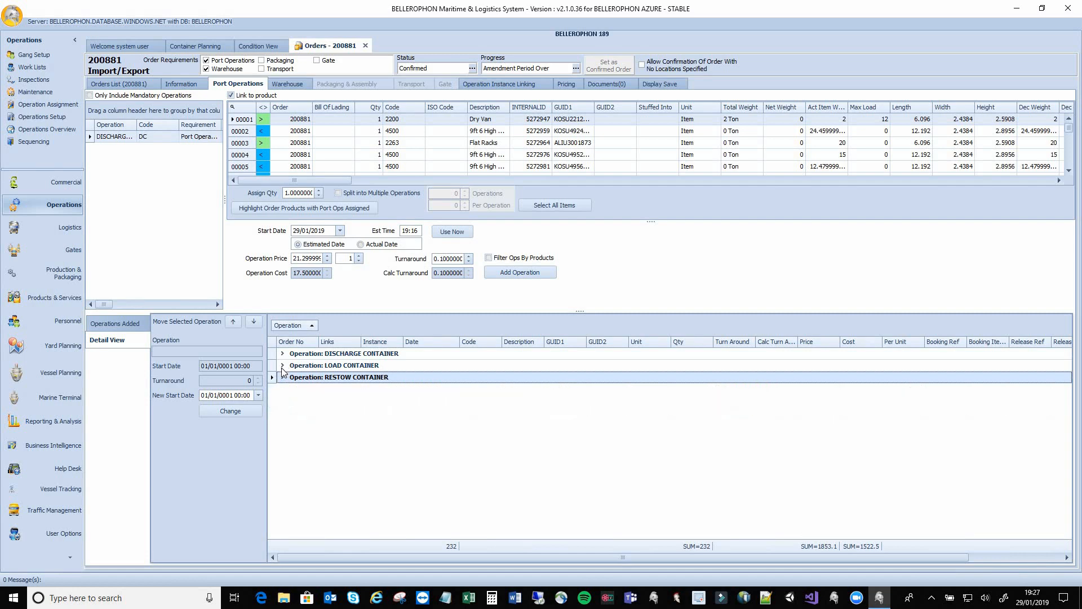
pyautogui.click(282, 365)
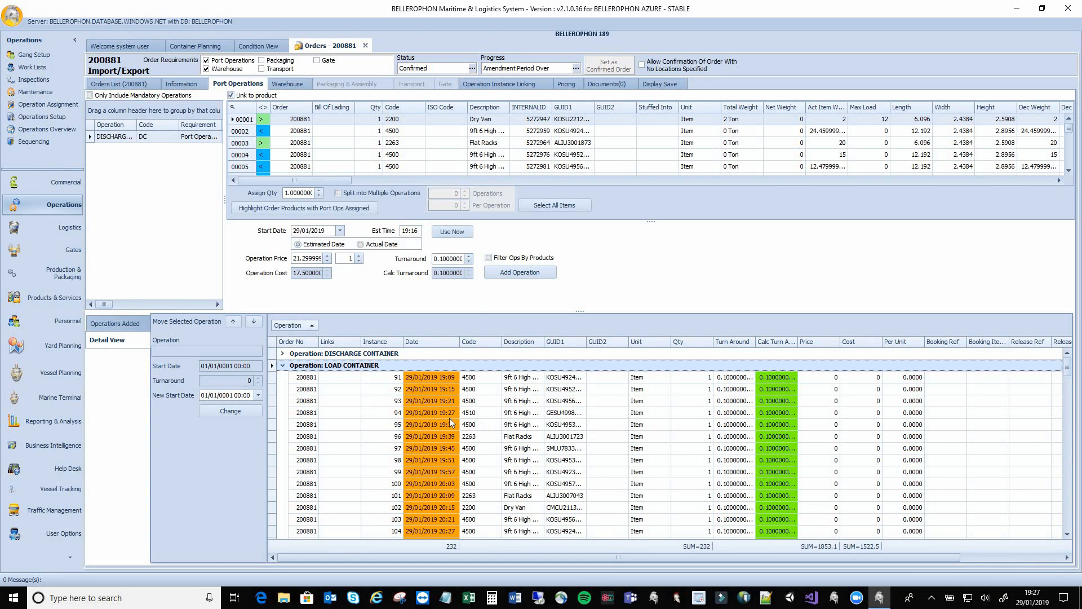
pyautogui.click(282, 365)
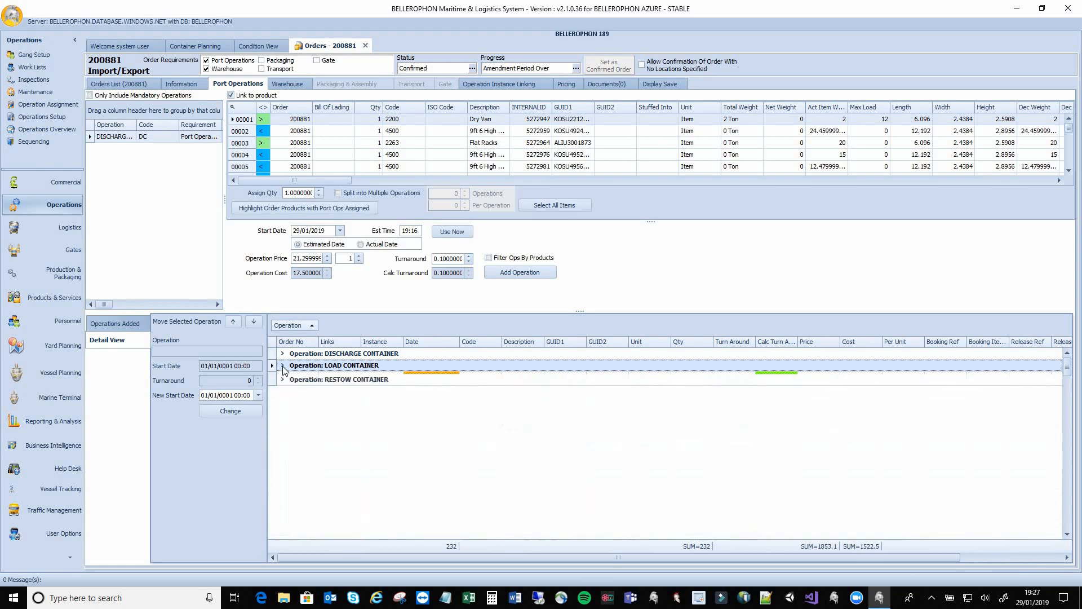
pyautogui.click(294, 88)
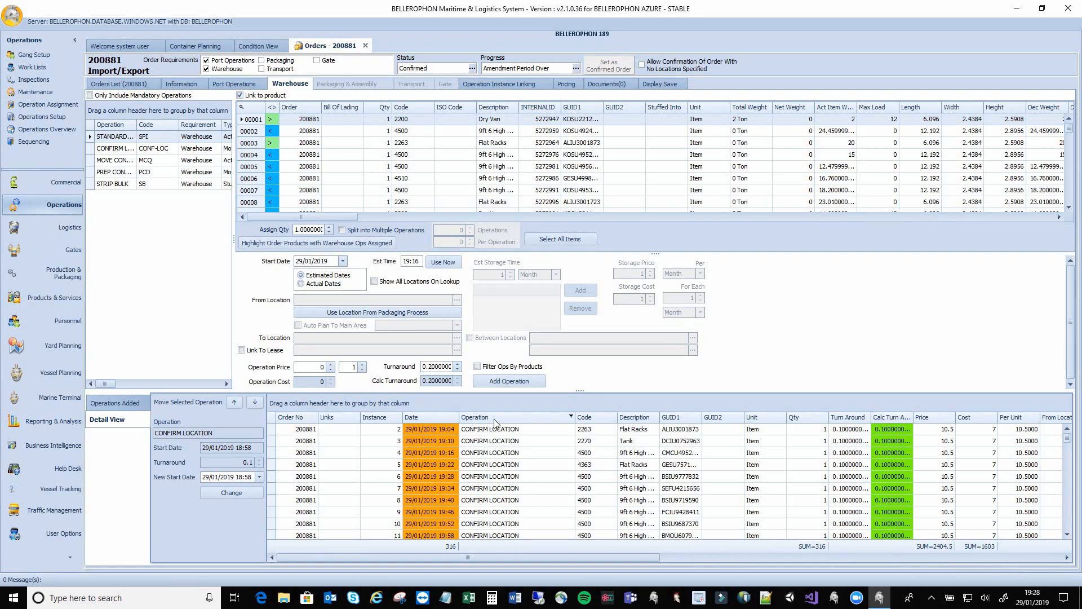
# Group warehouse operations by Operation and review CONFIRM LOCATION, STANDARD PRIMARY INSPECTION and MOVE CONTAINER TO QUAY
pyautogui.moveTo(492, 413); pyautogui.dragTo(482, 404)
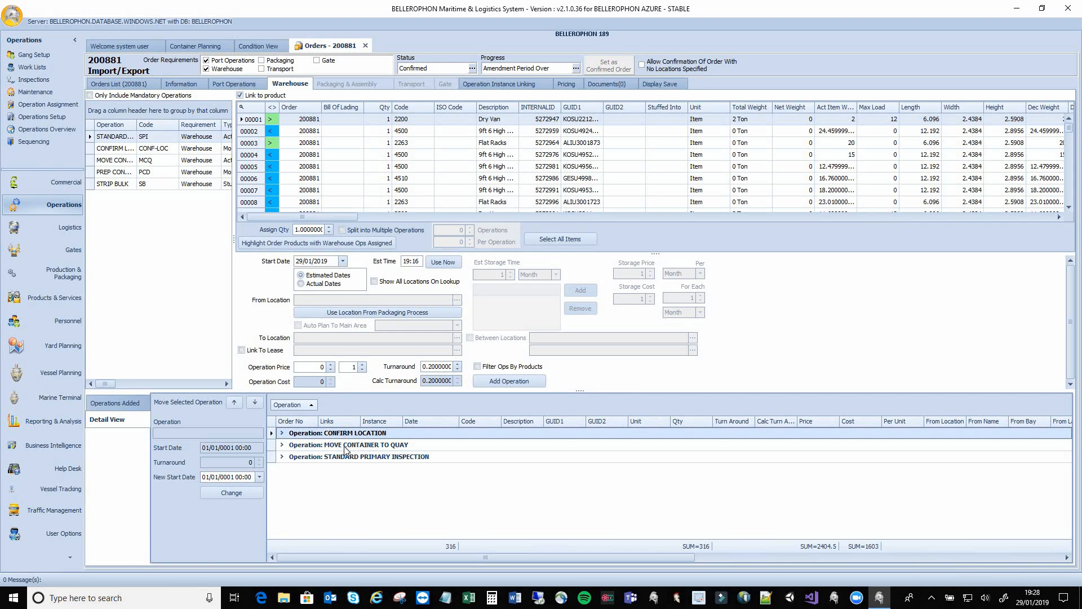
pyautogui.click(282, 433)
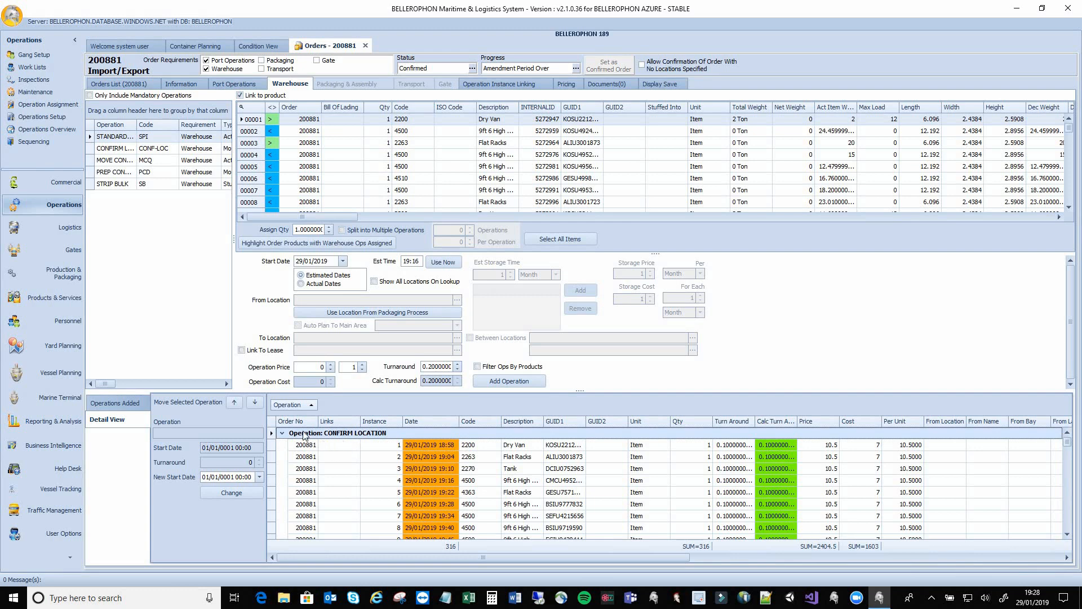
pyautogui.click(281, 433)
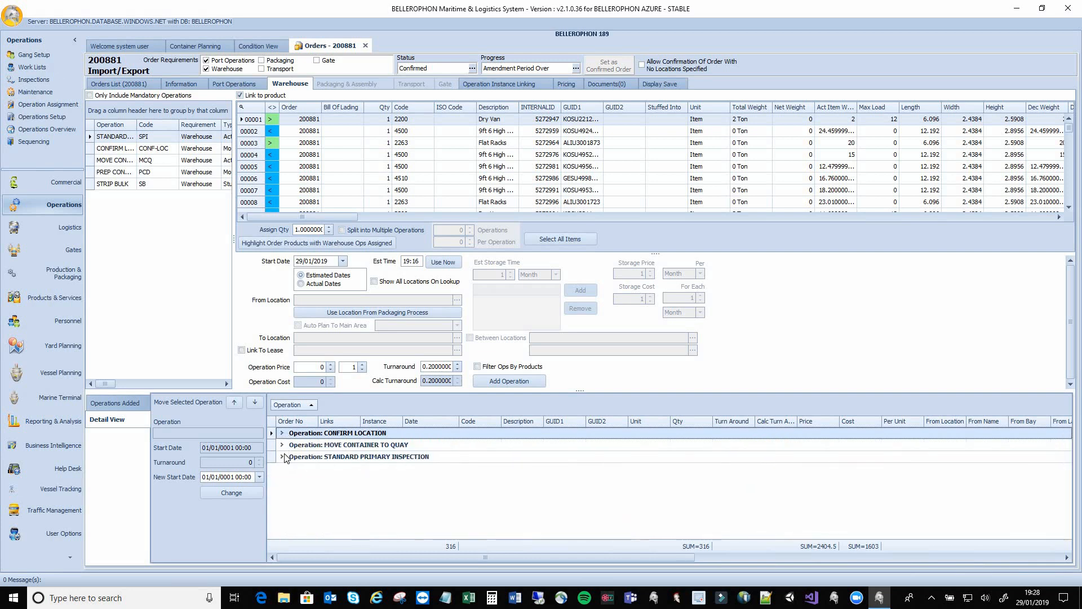
pyautogui.click(282, 457)
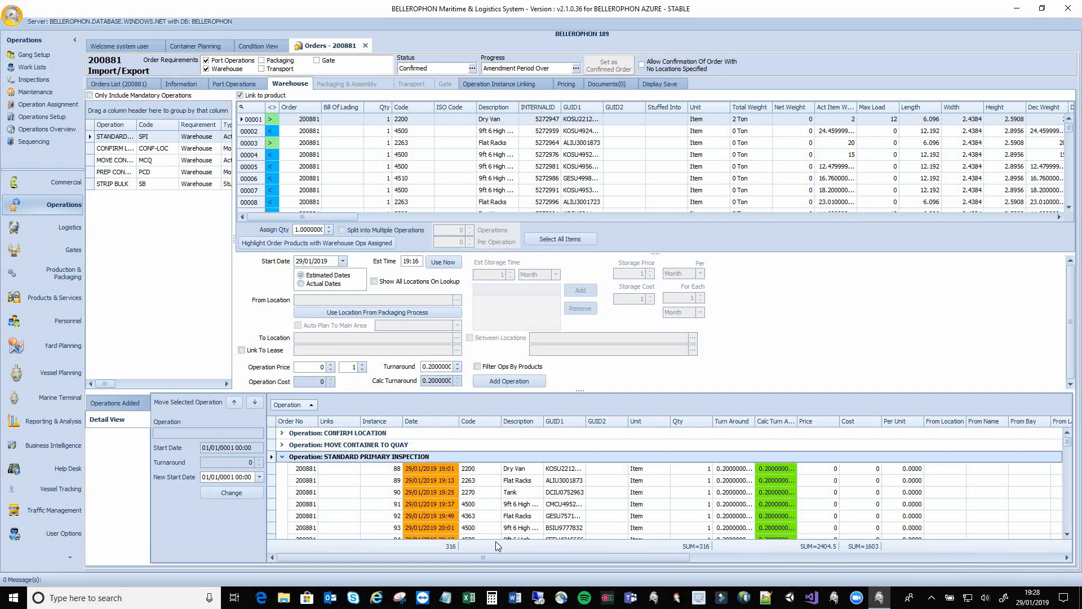
pyautogui.click(283, 458)
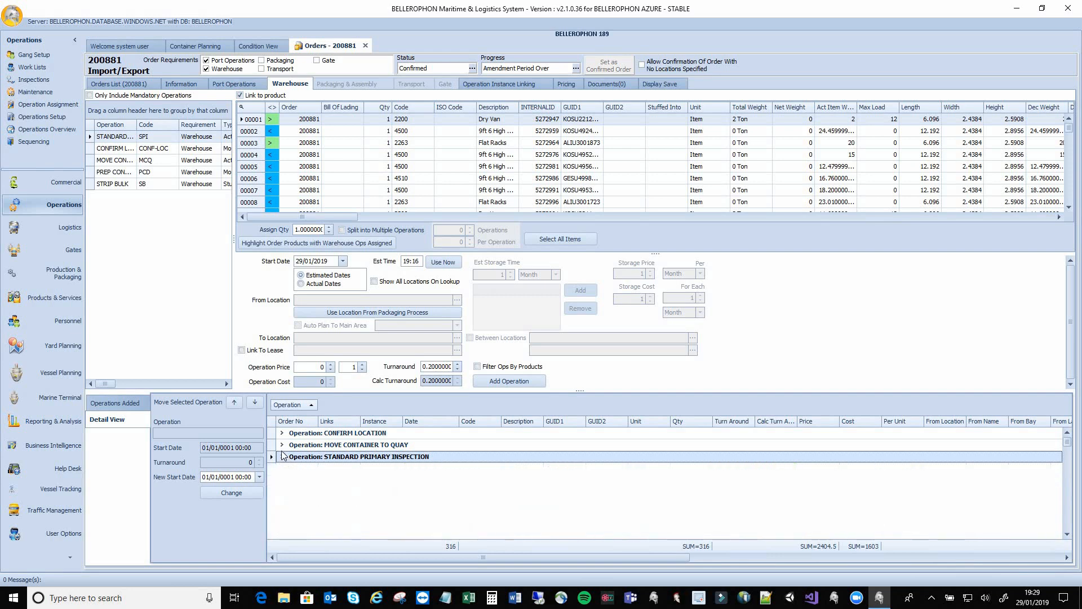
pyautogui.click(282, 445)
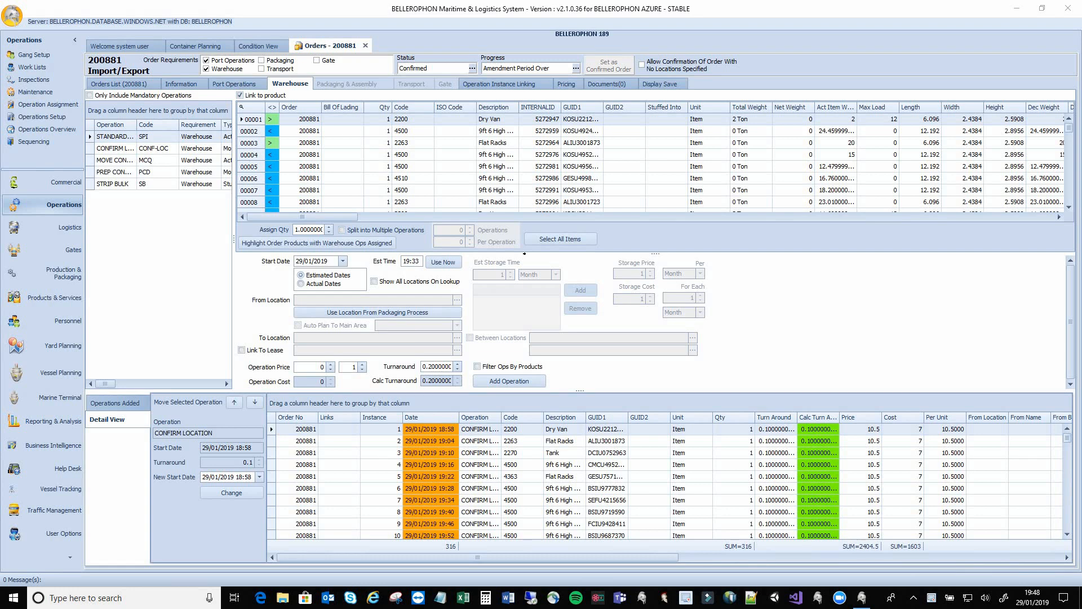
pyautogui.click(56, 67)
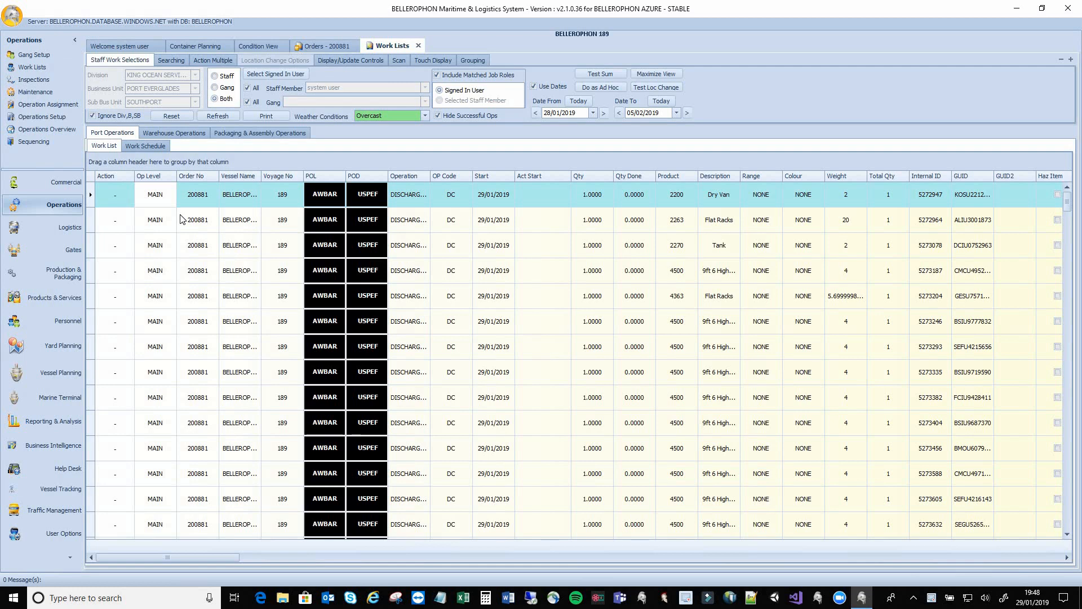
# Set the work list user to CRANE OPERATOR in Display/Update Controls, then return to Staff Work Selections
pyautogui.click(354, 62)
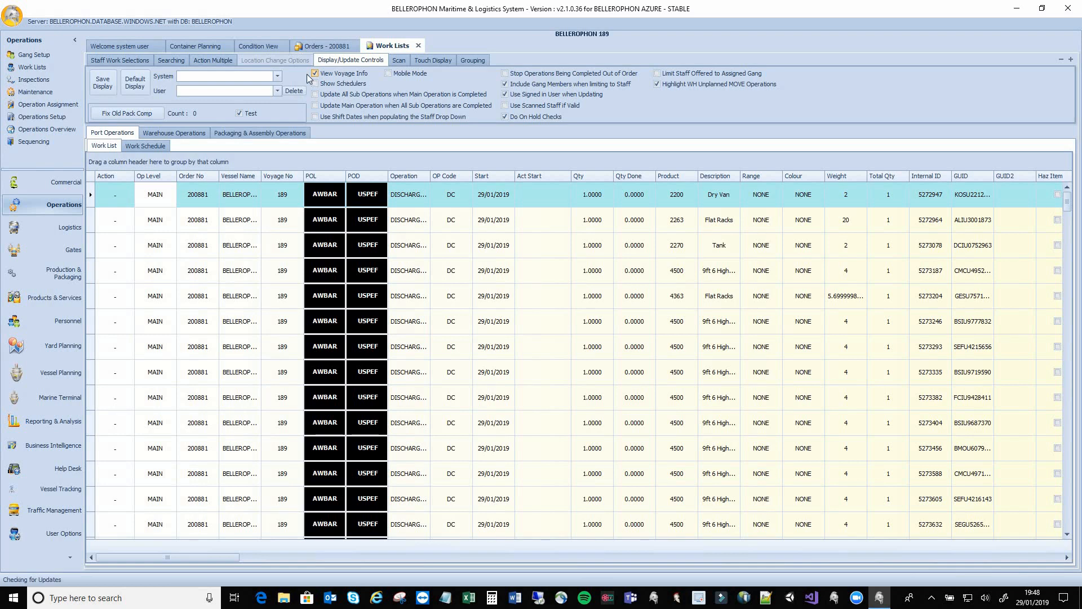
pyautogui.click(246, 90)
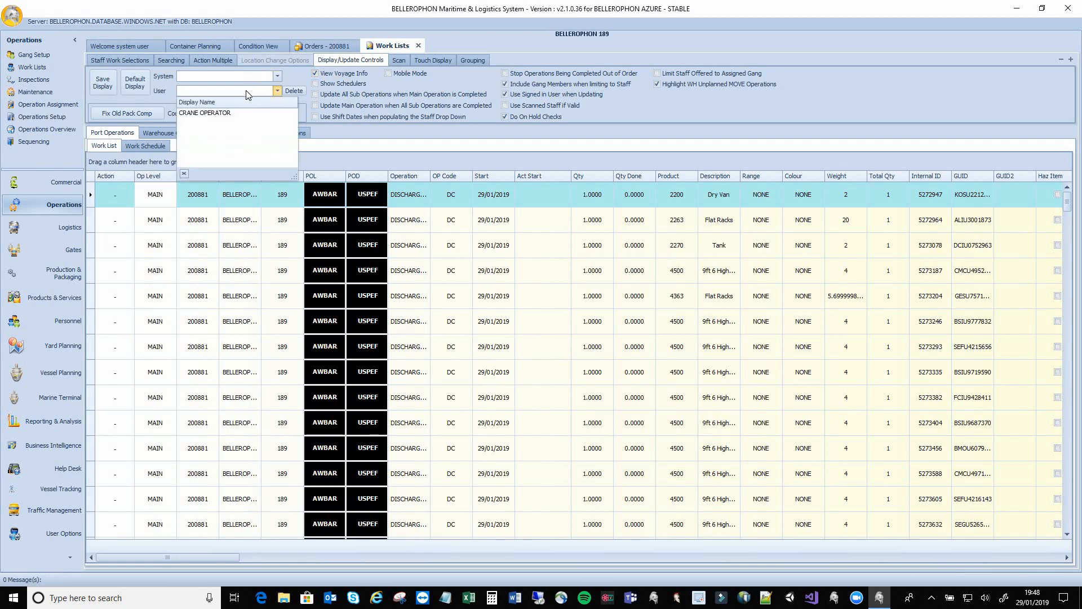
pyautogui.click(219, 113)
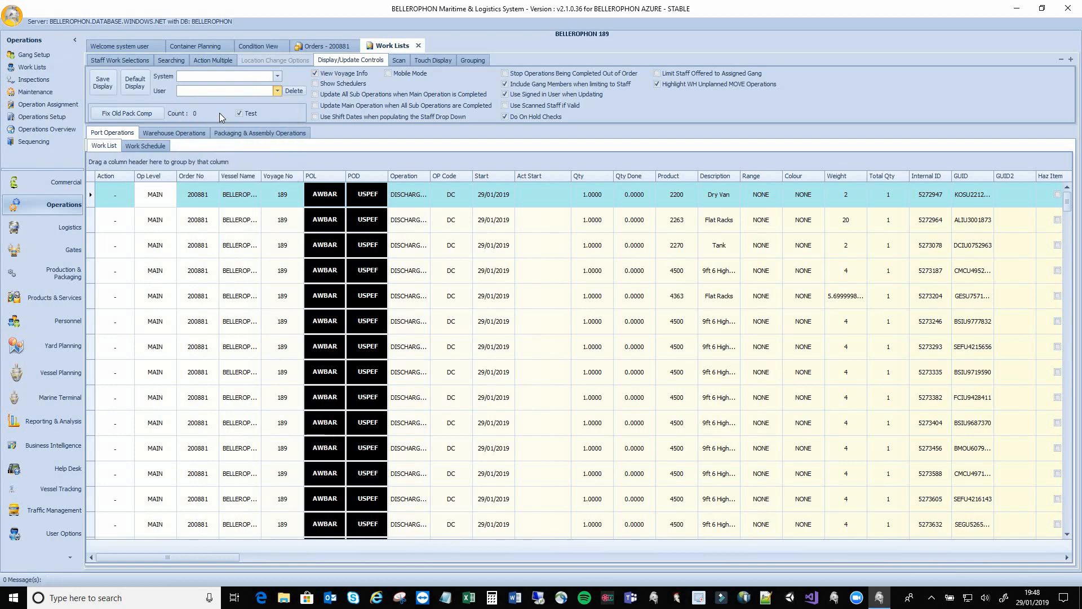
pyautogui.click(137, 62)
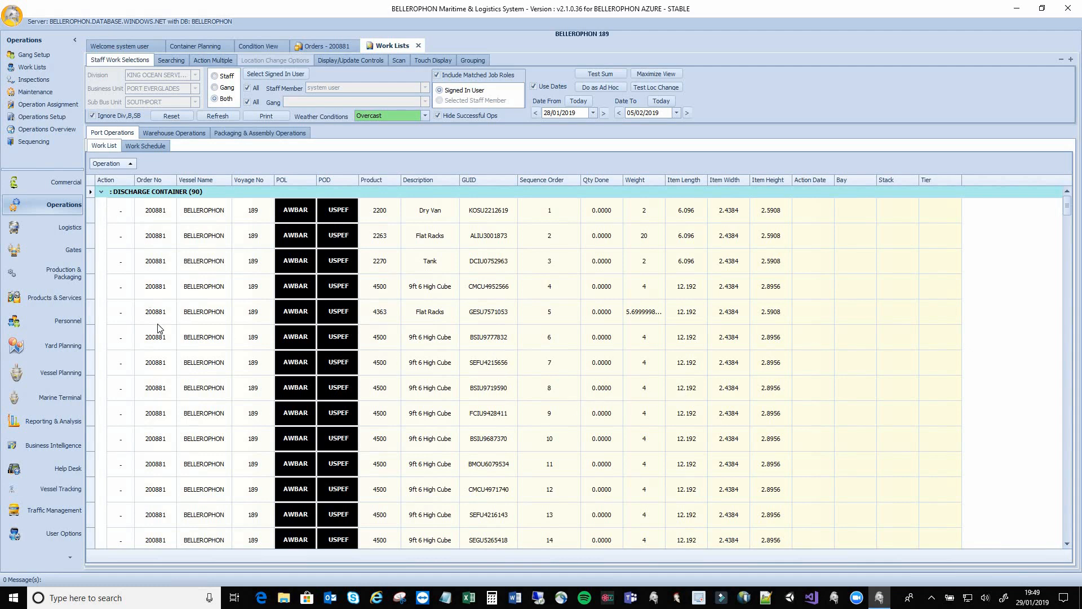
# Scroll through the discharge and load container jobs, then switch to the Warehouse Operations work list
pyautogui.scroll(-15, 163, 321)
pyautogui.scroll(-9, 164, 319)
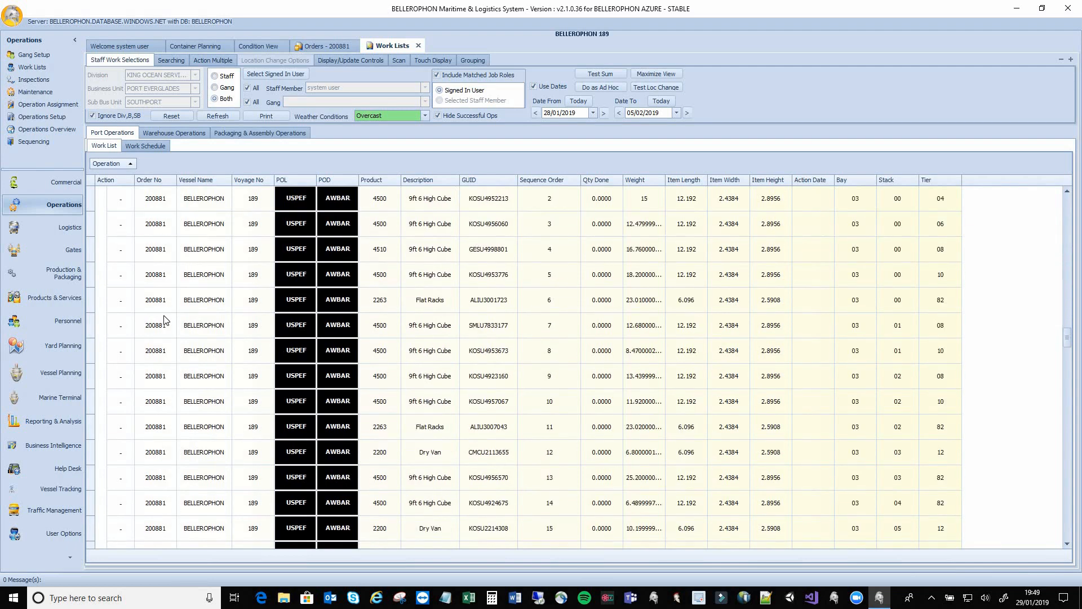
pyautogui.scroll(-12, 164, 337)
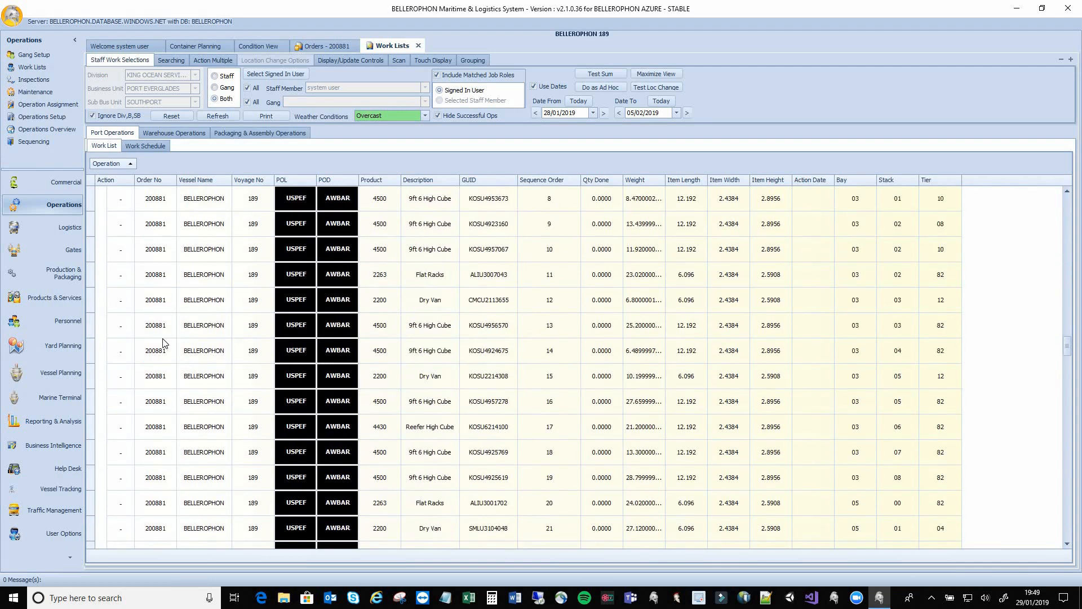
pyautogui.scroll(-20, 166, 337)
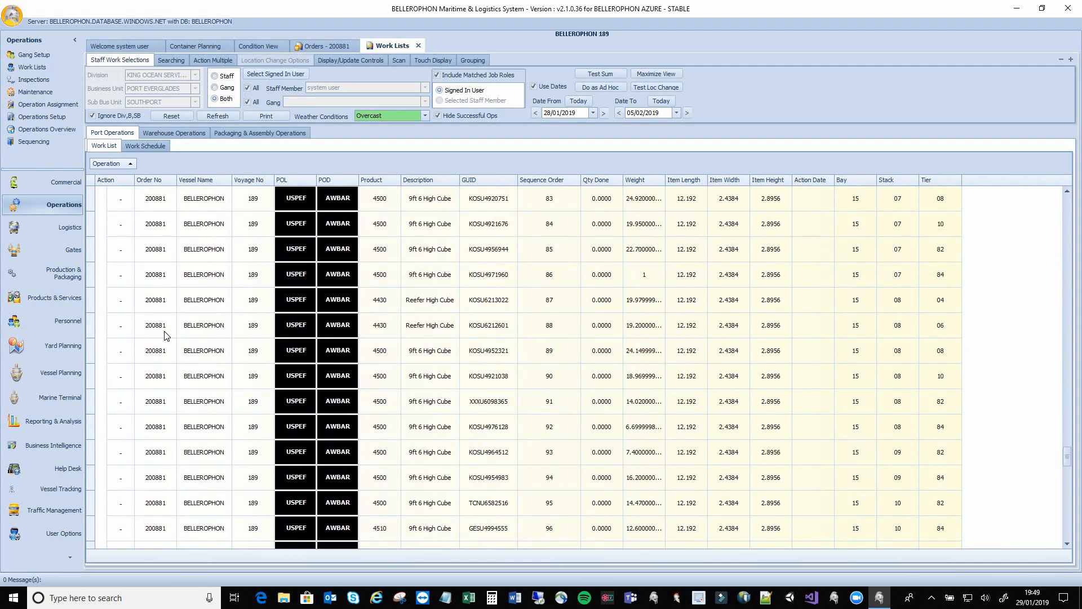
pyautogui.scroll(-3, 165, 332)
pyautogui.scroll(15, 166, 332)
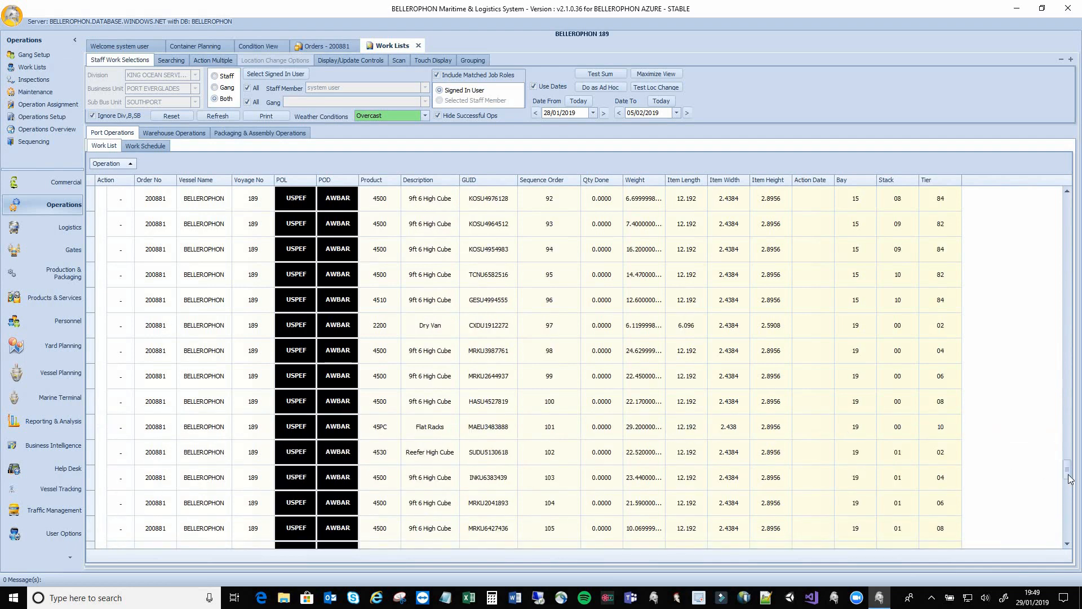
pyautogui.moveTo(1066, 474); pyautogui.dragTo(1064, 194)
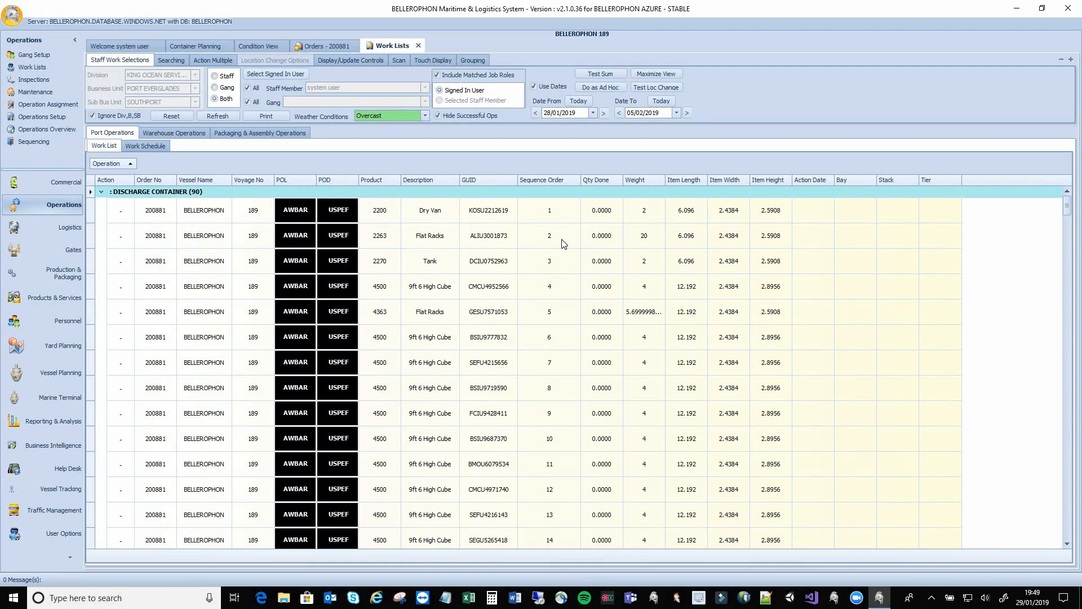
pyautogui.scroll(-3, 561, 482)
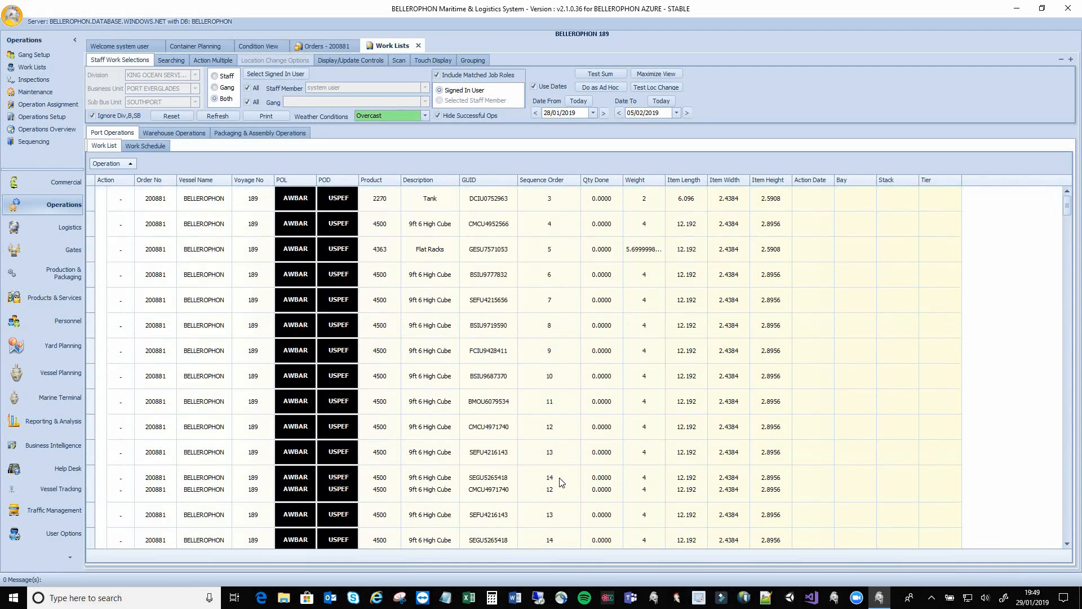
pyautogui.scroll(-3, 561, 482)
pyautogui.scroll(-4, 562, 482)
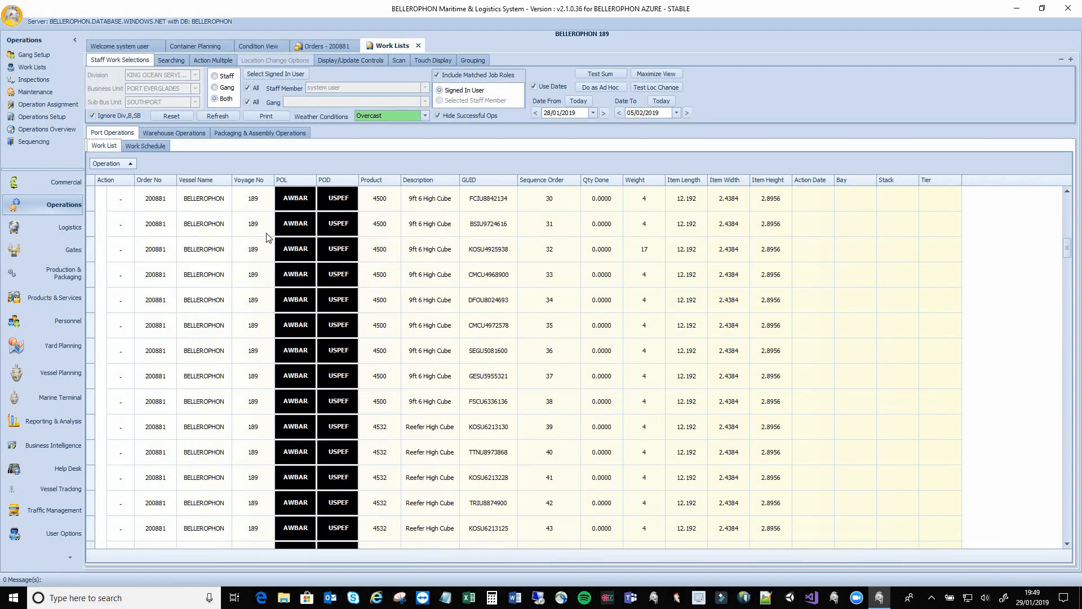
pyautogui.click(200, 135)
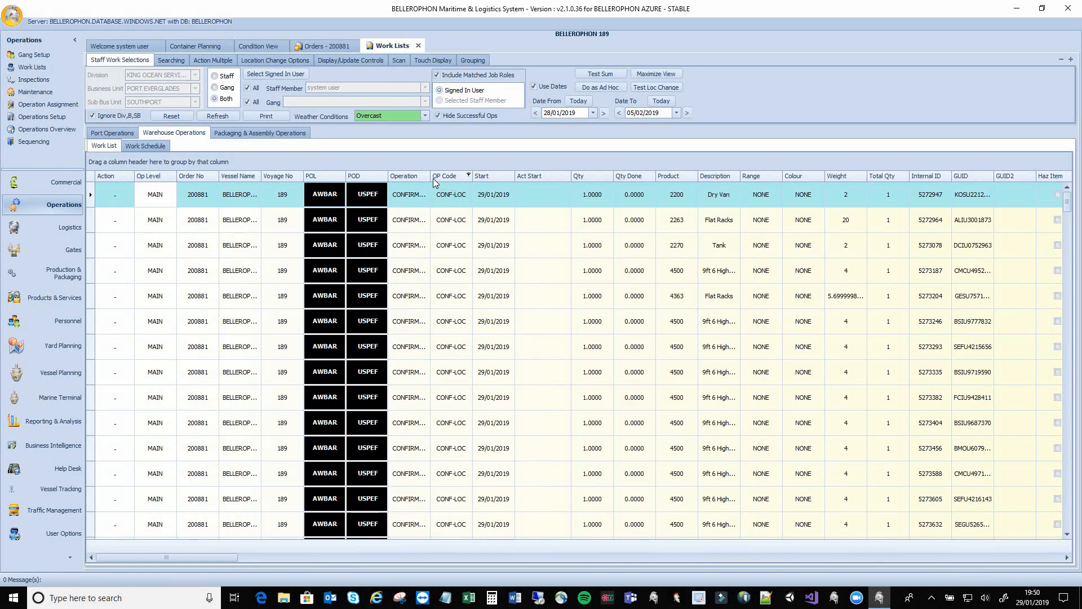
# Widen the Operation column and group the list into CONFIRM LOCATION (87) and MOVE CONTAINER TO QUAY (142)
pyautogui.moveTo(430, 176); pyautogui.dragTo(482, 174)
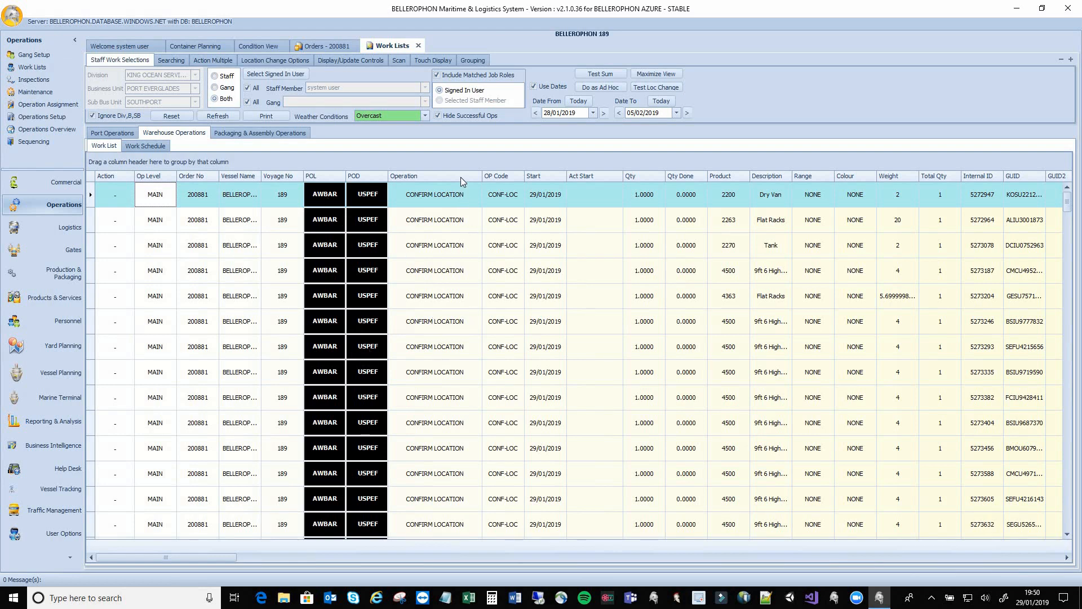
pyautogui.moveTo(457, 174); pyautogui.dragTo(364, 158)
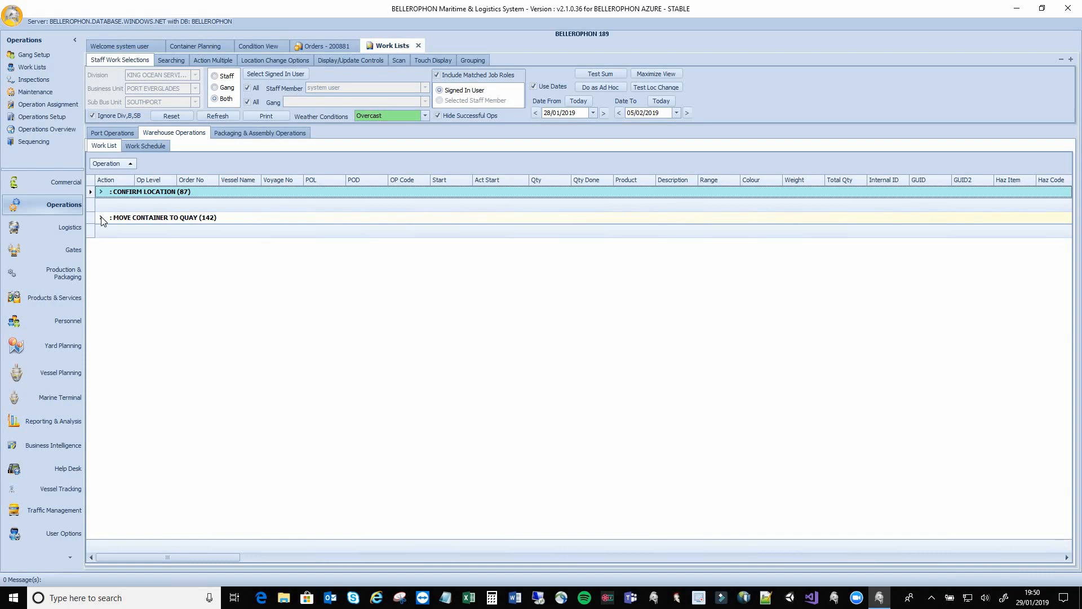
# Expand the MOVE CONTAINER TO QUAY group, then bring up Sequencing for call 189
pyautogui.click(101, 218)
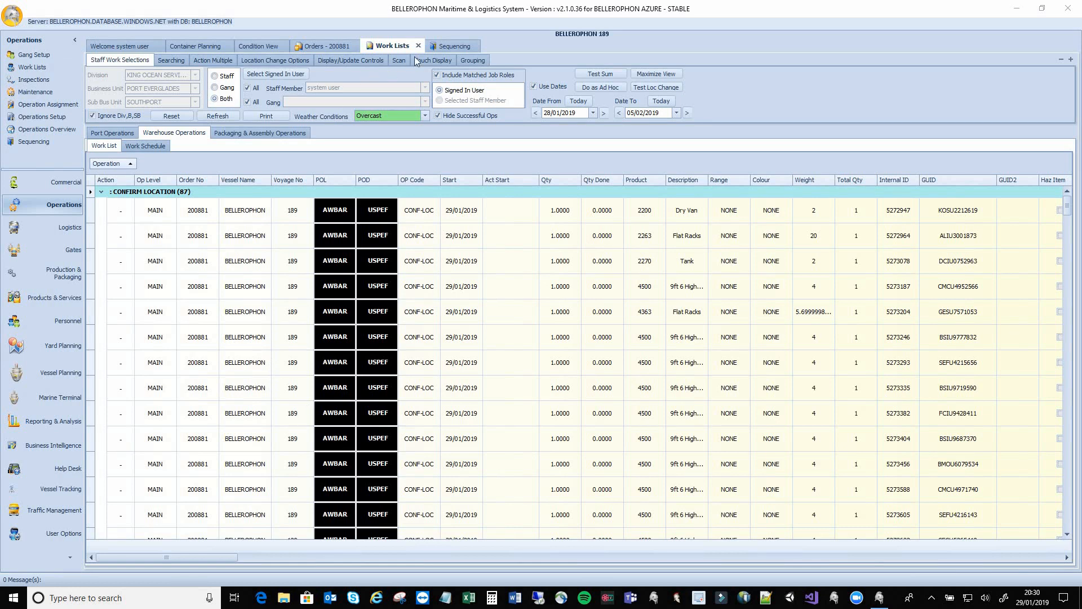
pyautogui.click(445, 46)
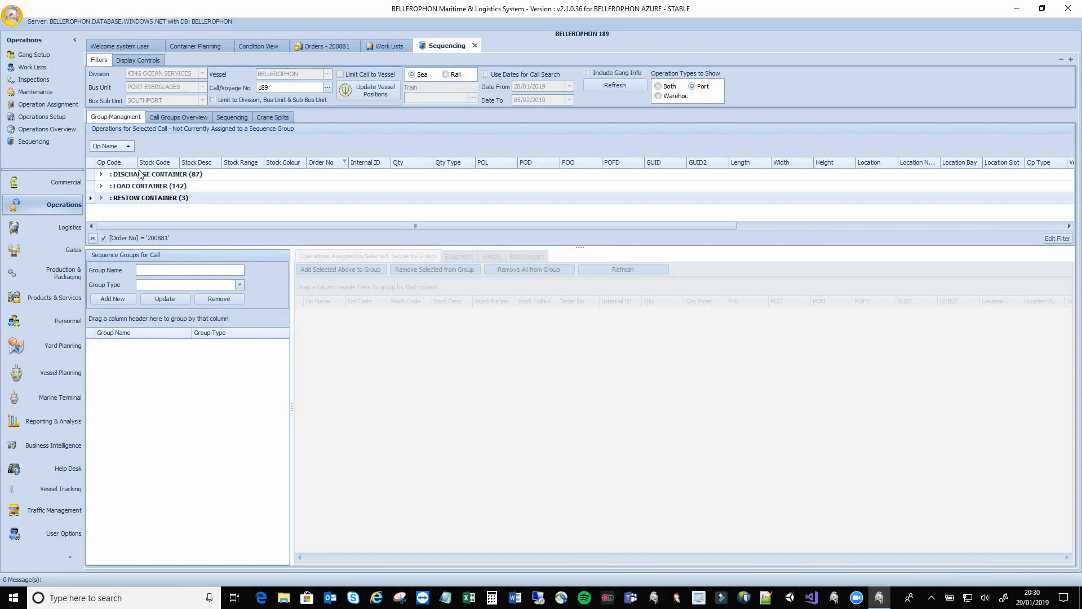
pyautogui.click(101, 175)
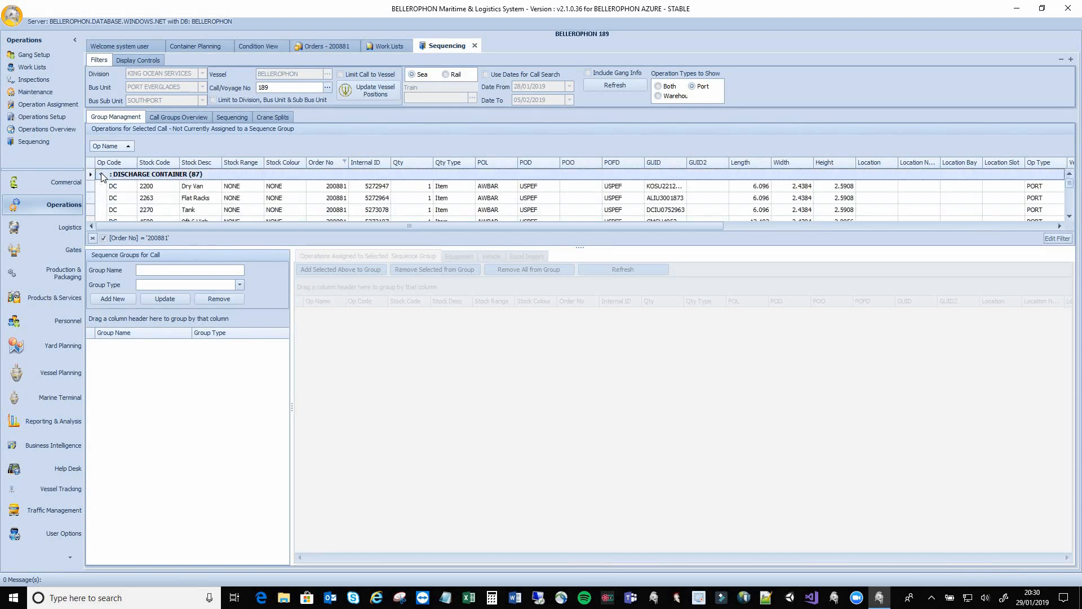
pyautogui.click(102, 174)
pyautogui.click(102, 187)
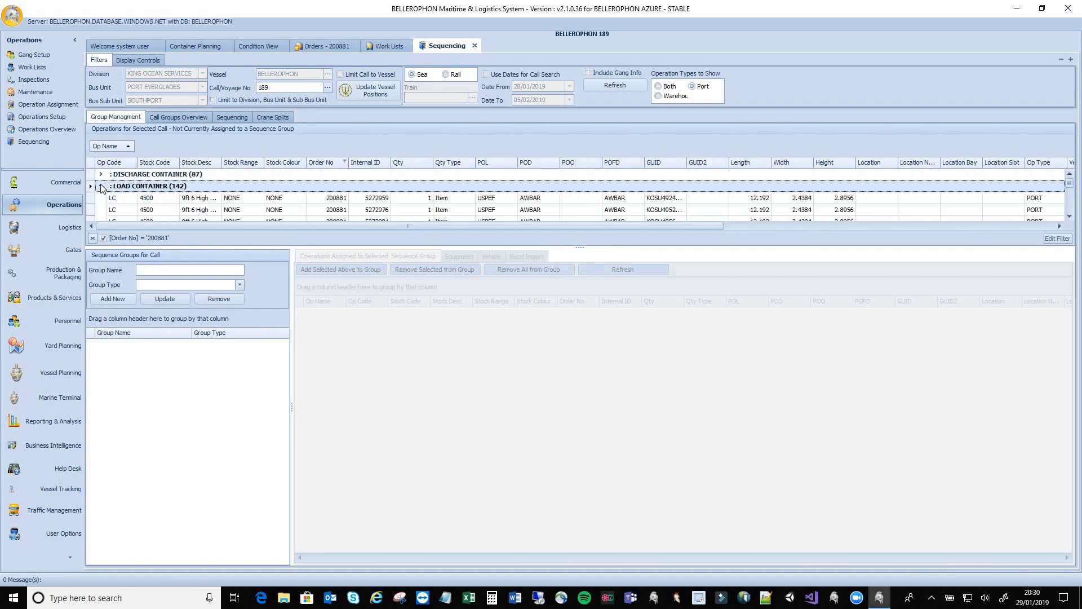
pyautogui.click(101, 185)
pyautogui.click(102, 198)
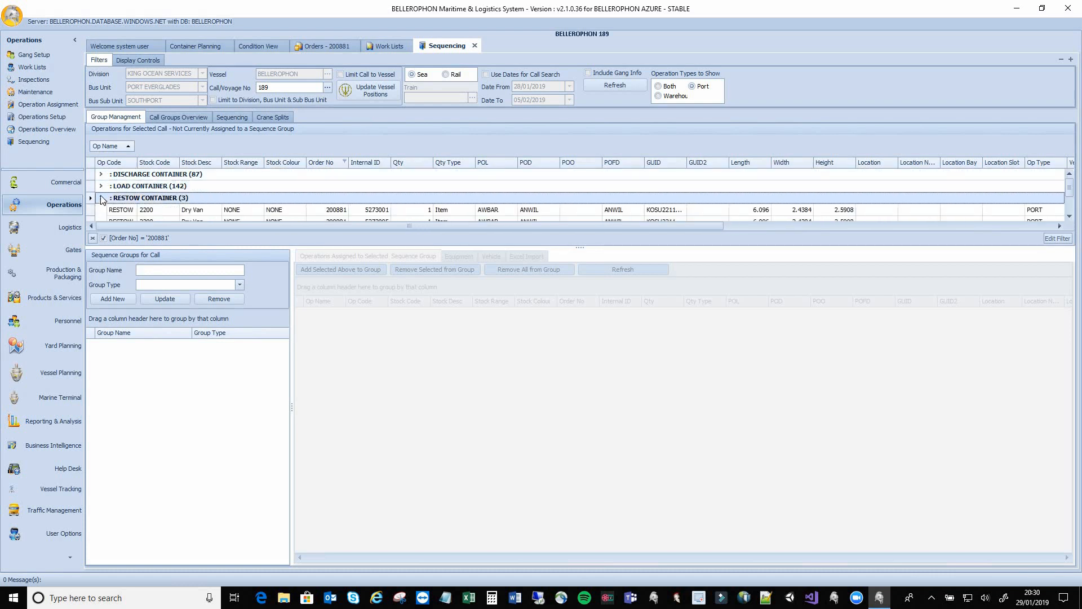
pyautogui.click(101, 198)
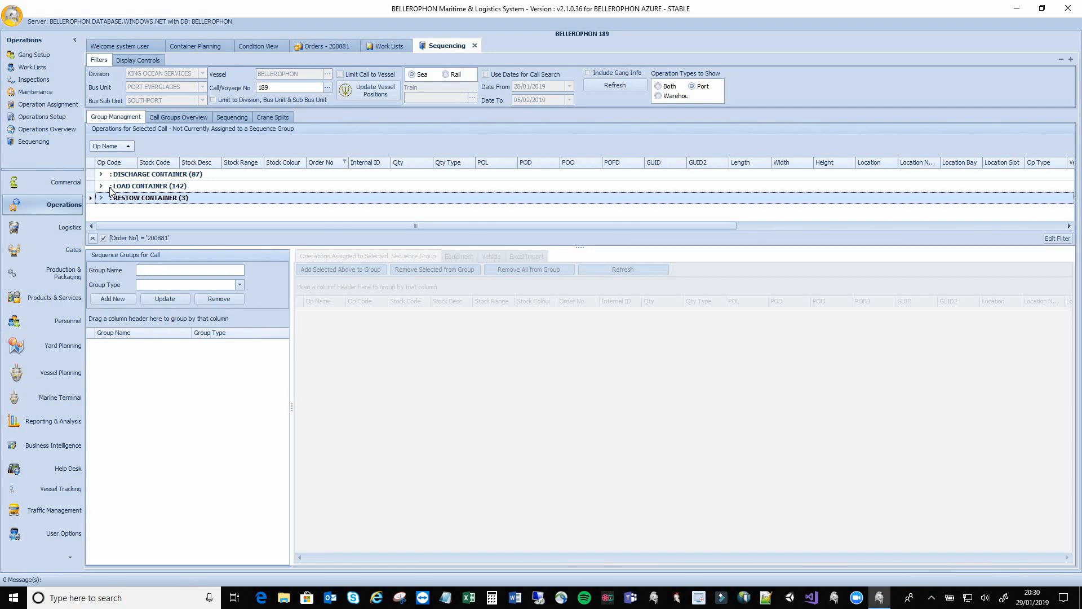
# In Crane Splits, start cranes from the vessel's front and set Start Hour 8, End Hour 20
pyautogui.click(269, 119)
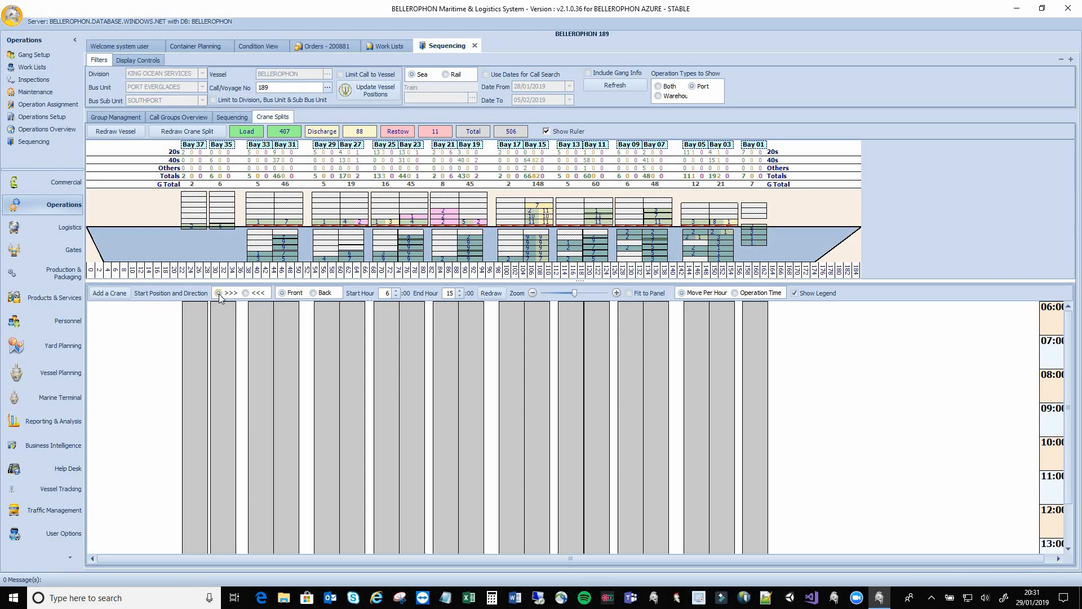
pyautogui.click(287, 294)
pyautogui.click(384, 293)
pyautogui.write('8')
pyautogui.click(450, 292)
pyautogui.write('20')
pyautogui.click(182, 341)
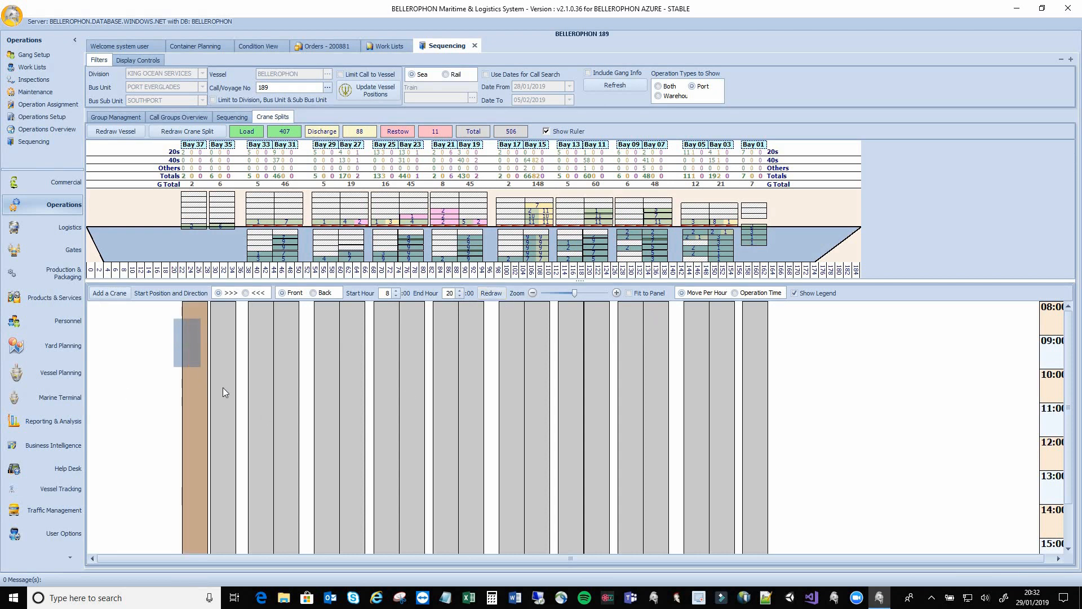
# Assign GAN-CRA-1 to bays 37–31, then select bays 29–19 for the next crane
pyautogui.moveTo(222, 391); pyautogui.dragTo(309, 425)
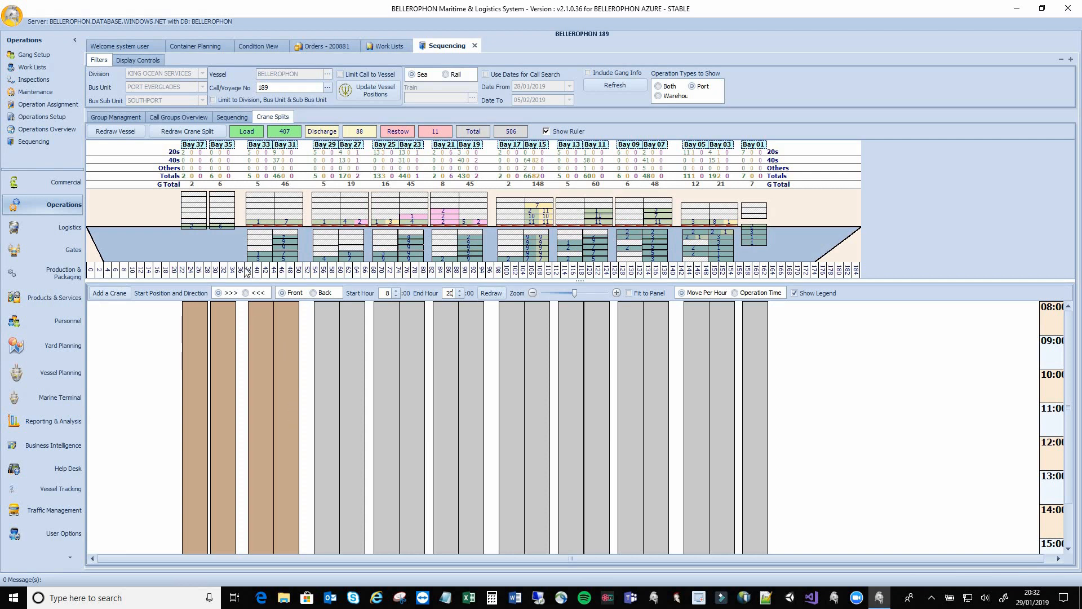
pyautogui.click(108, 293)
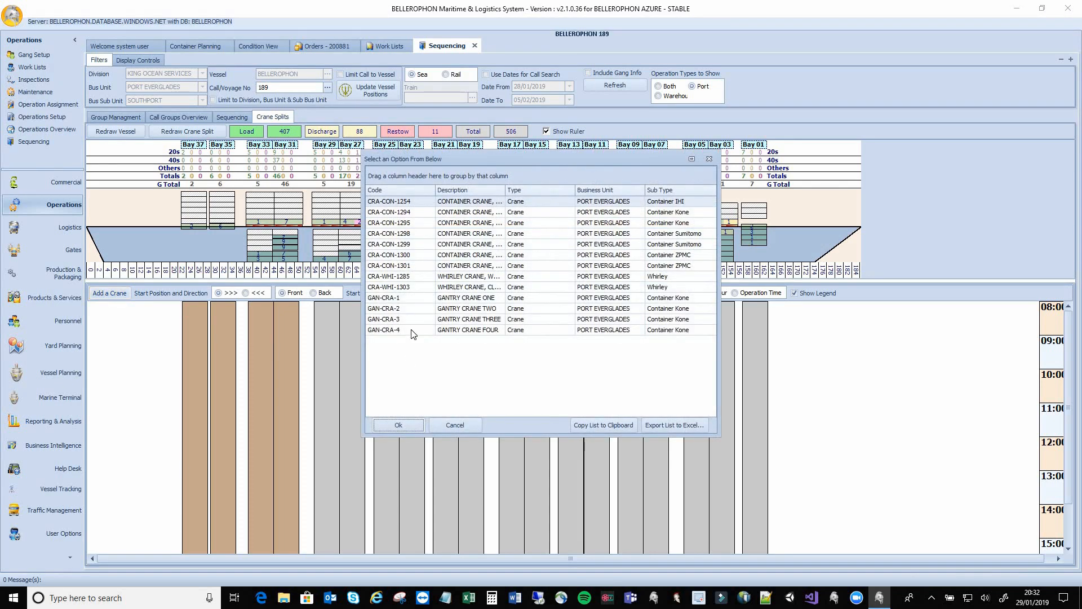
pyautogui.click(394, 299)
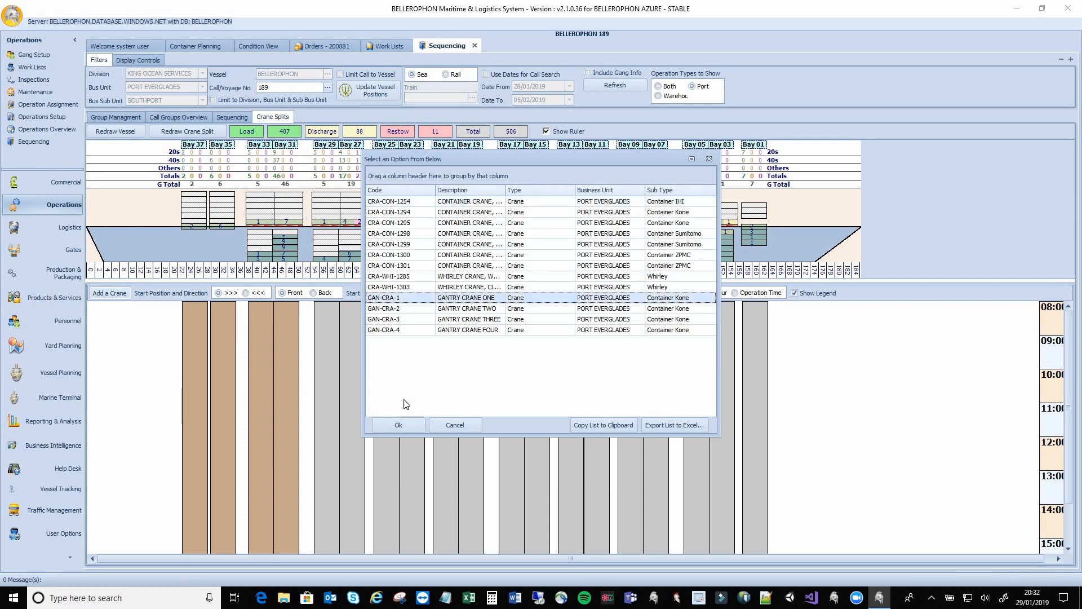
pyautogui.click(414, 424)
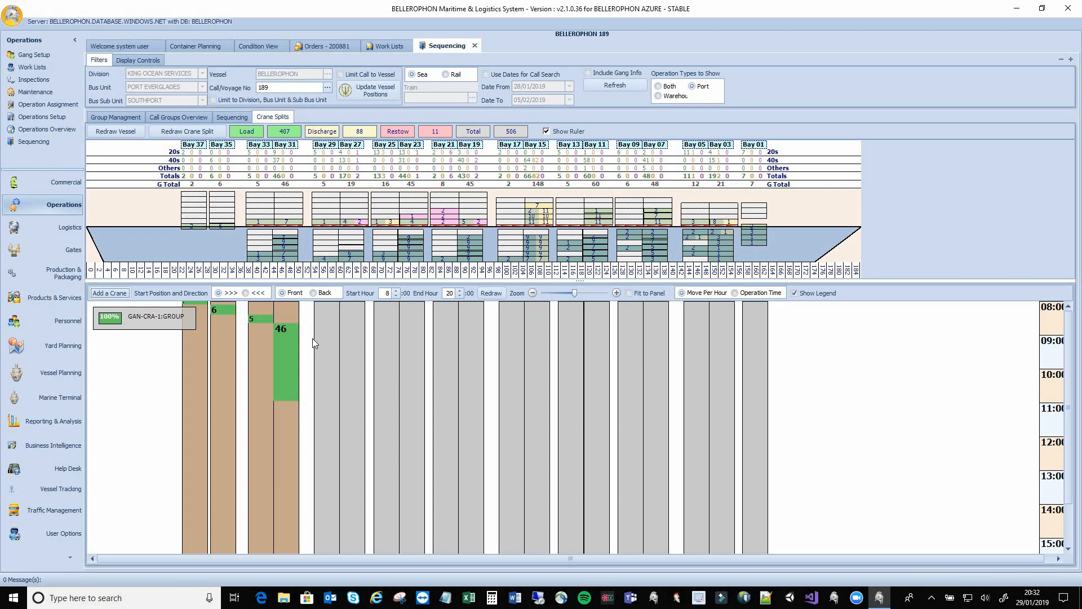
pyautogui.moveTo(312, 338); pyautogui.dragTo(490, 460)
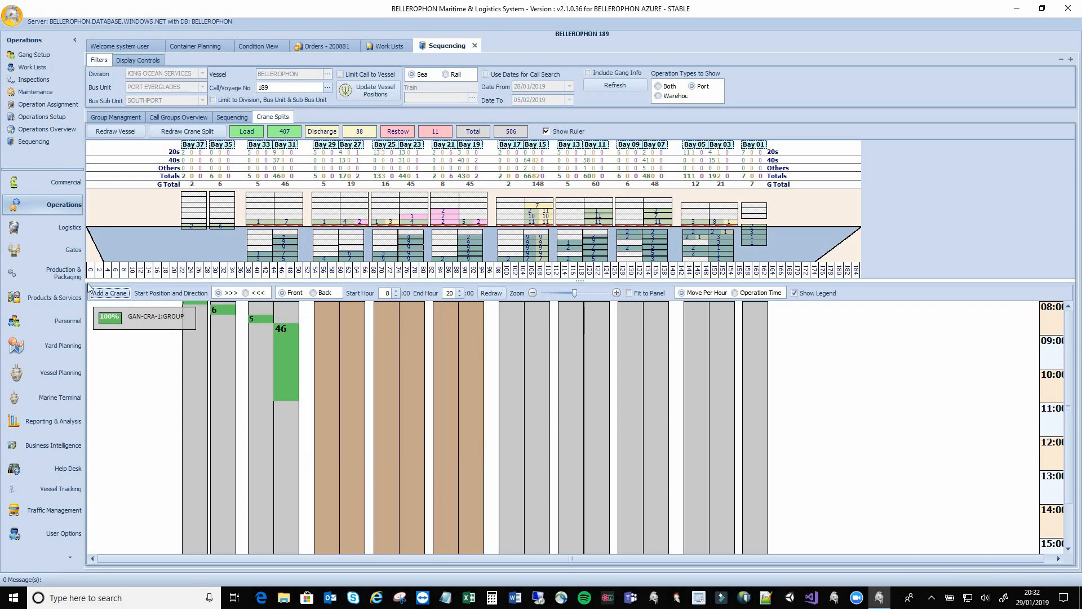
# Assign gantry crane GAN-CRA-2 to the selected bays 29–19
pyautogui.click(105, 293)
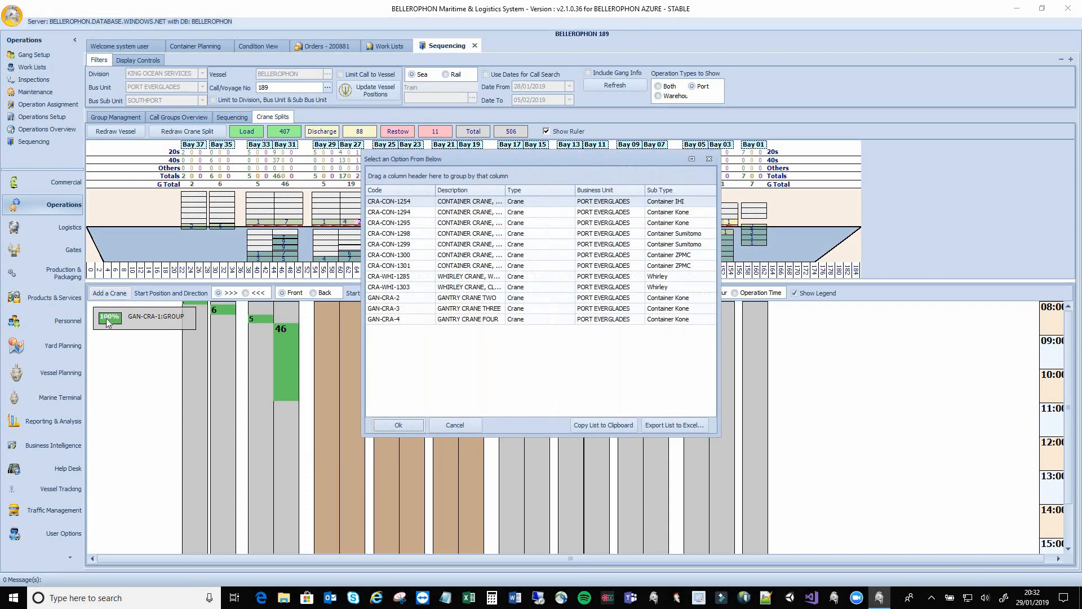
pyautogui.click(396, 299)
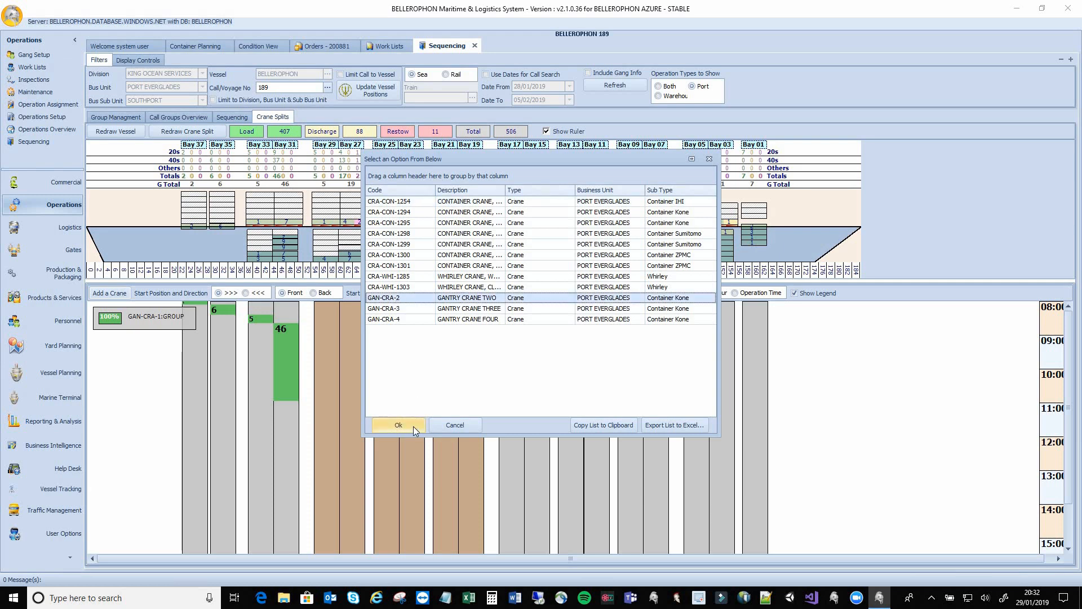
pyautogui.click(414, 426)
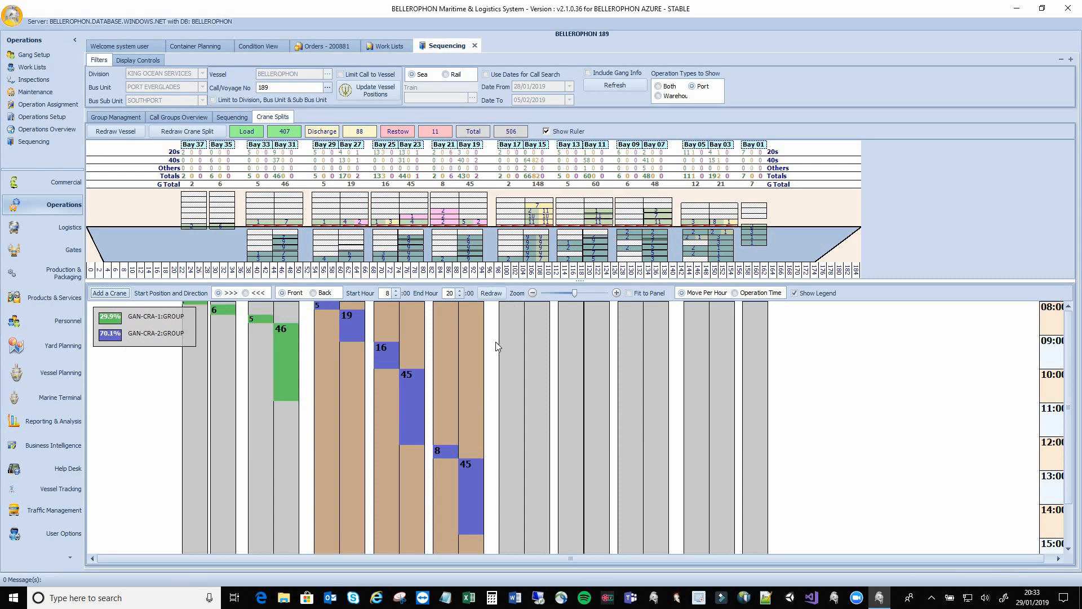
# Assign GAN-CRA-3 to bays 17–11 and hide the bay ruler
pyautogui.moveTo(496, 342); pyautogui.dragTo(614, 461)
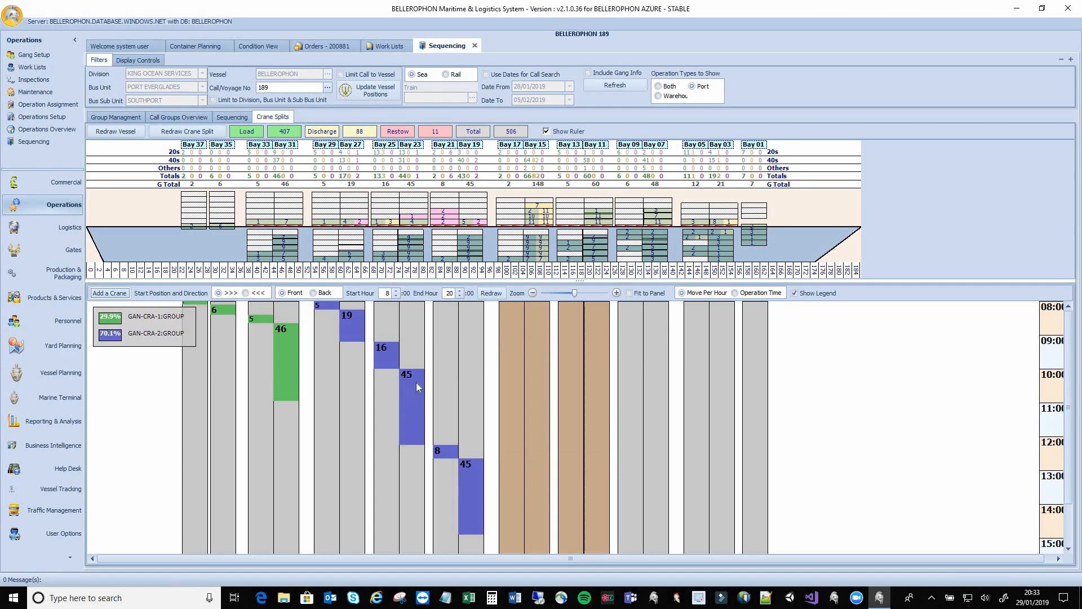
pyautogui.click(110, 293)
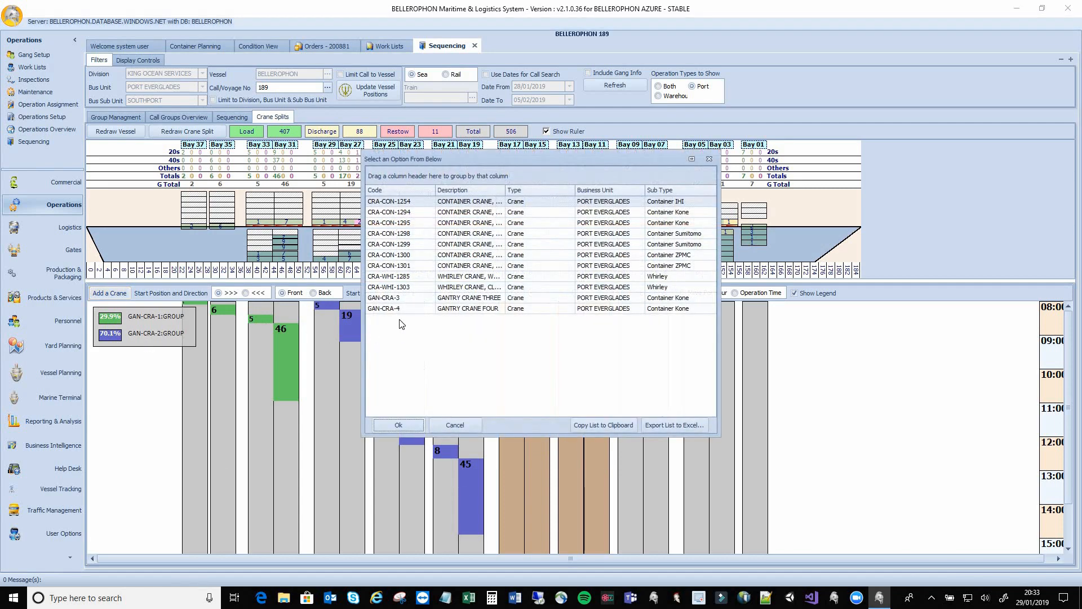
pyautogui.click(406, 299)
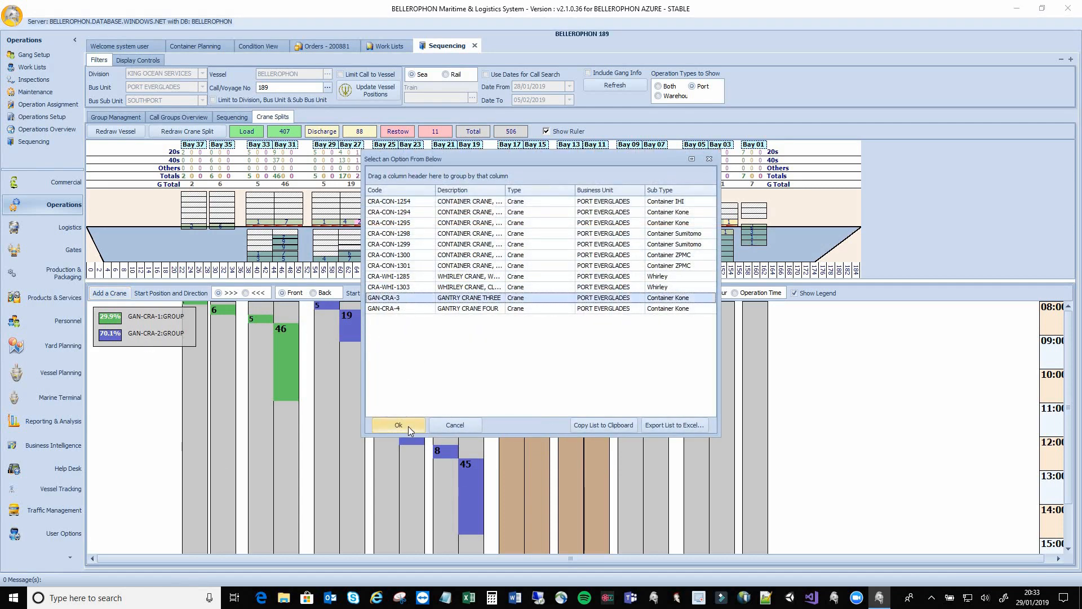
pyautogui.click(401, 425)
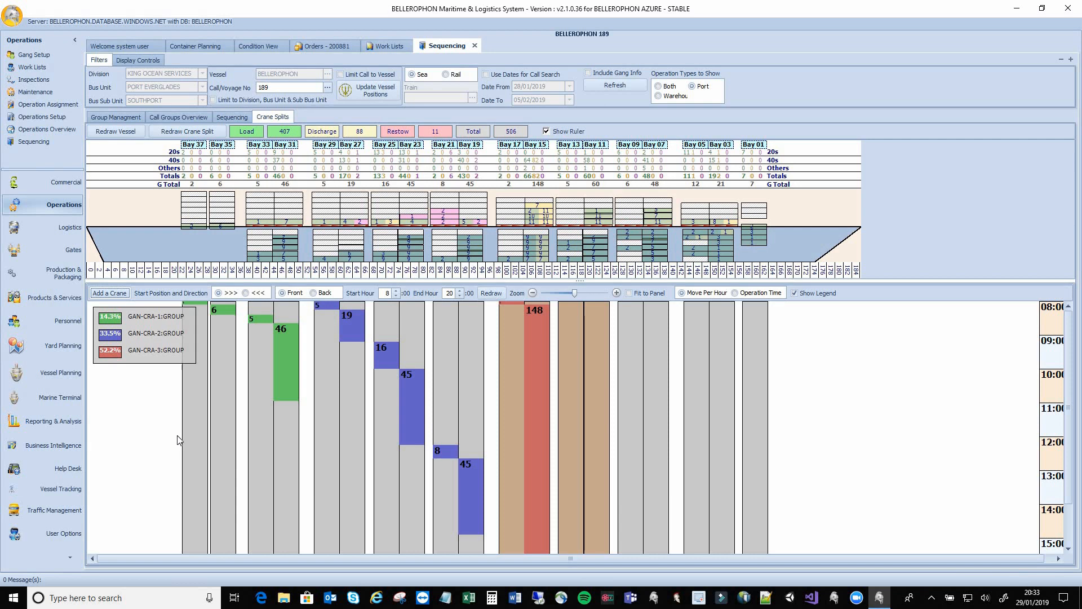
pyautogui.click(545, 132)
# Give GAN-CRA-4 the remaining forward bays in reverse direction and view the four sequence groups
pyautogui.click(546, 131)
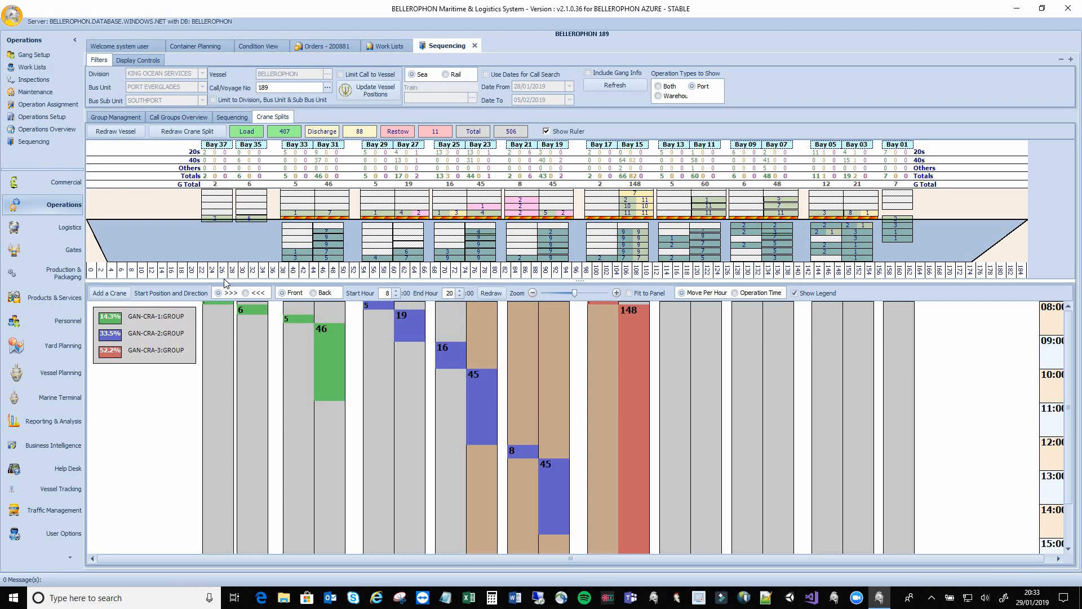
pyautogui.click(245, 294)
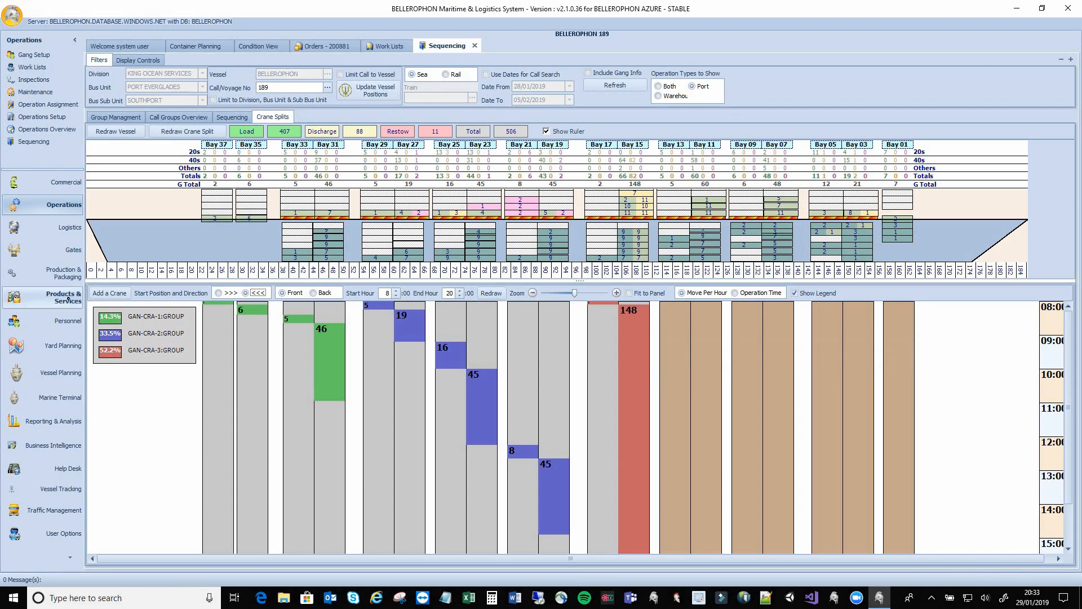
pyautogui.click(117, 294)
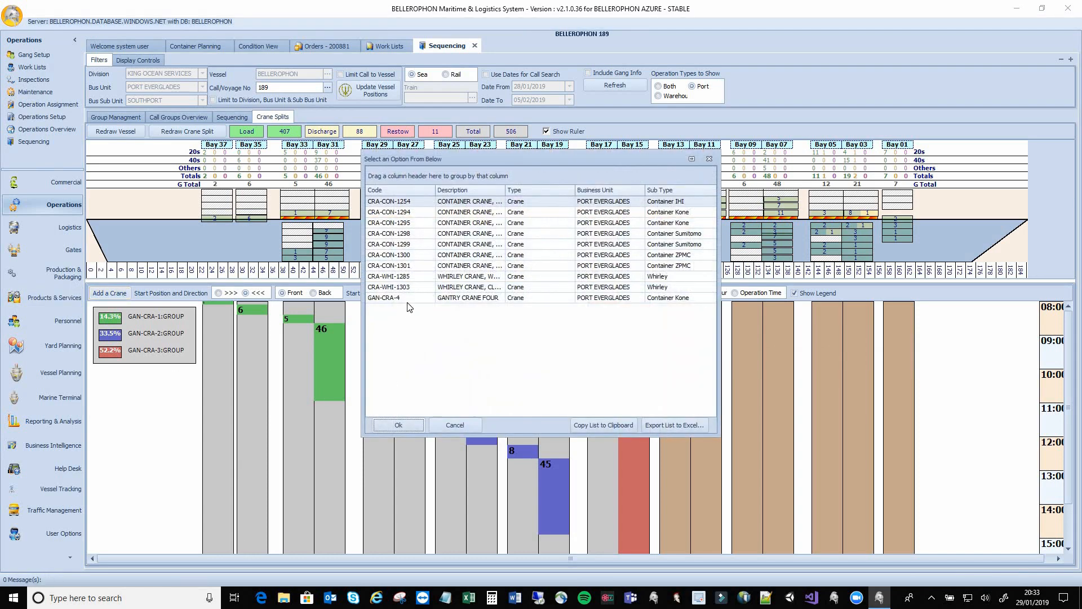
pyautogui.click(407, 298)
pyautogui.press('Return')
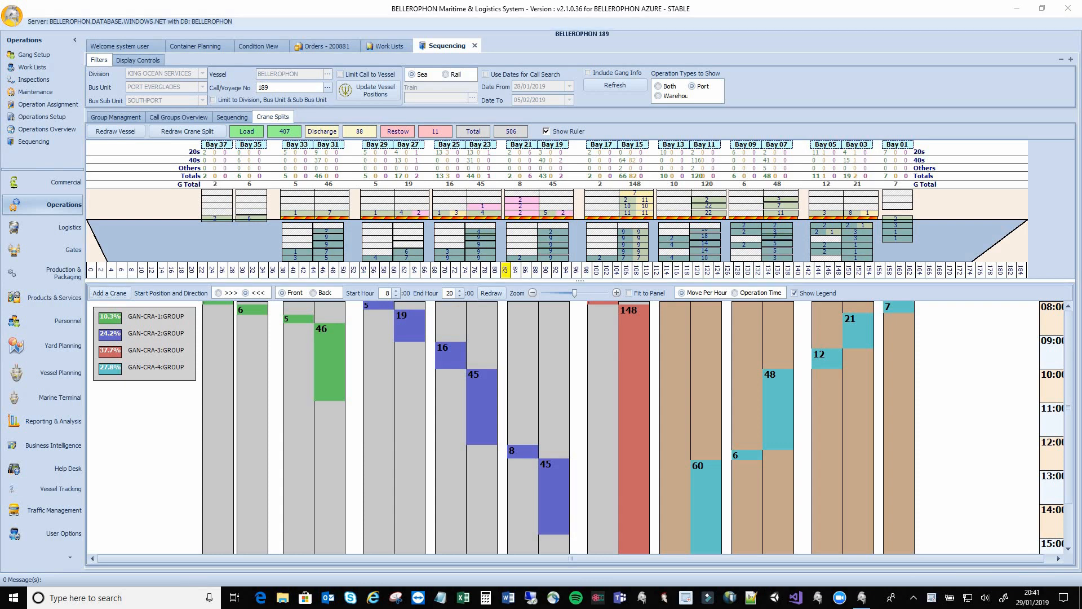
pyautogui.click(233, 117)
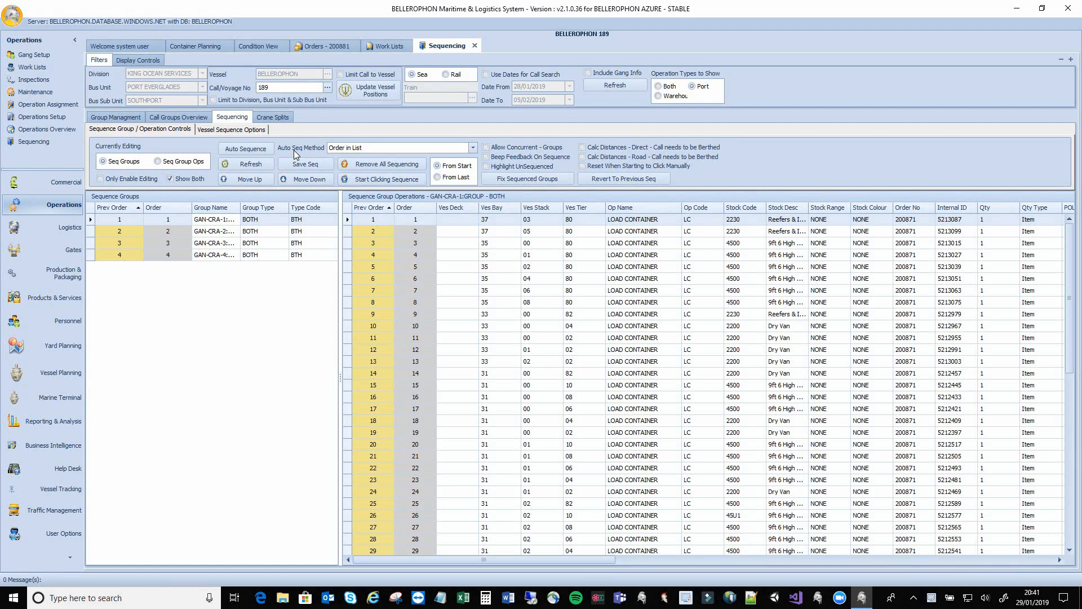
# Autosize the Group Name column to review the crane groups, then return to Work Lists
pyautogui.doubleClick(243, 210)
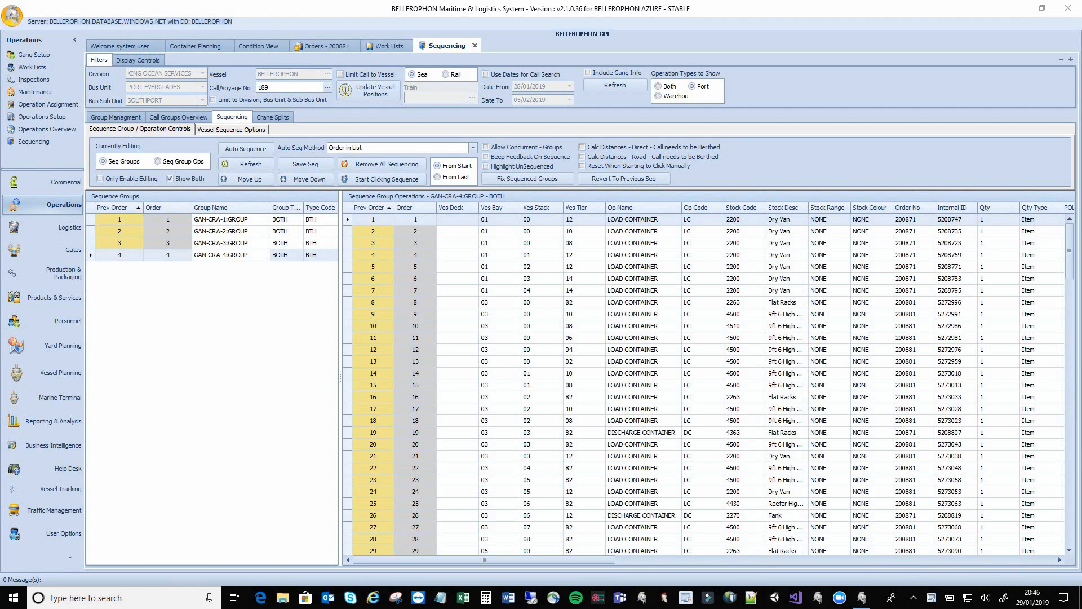
pyautogui.click(390, 49)
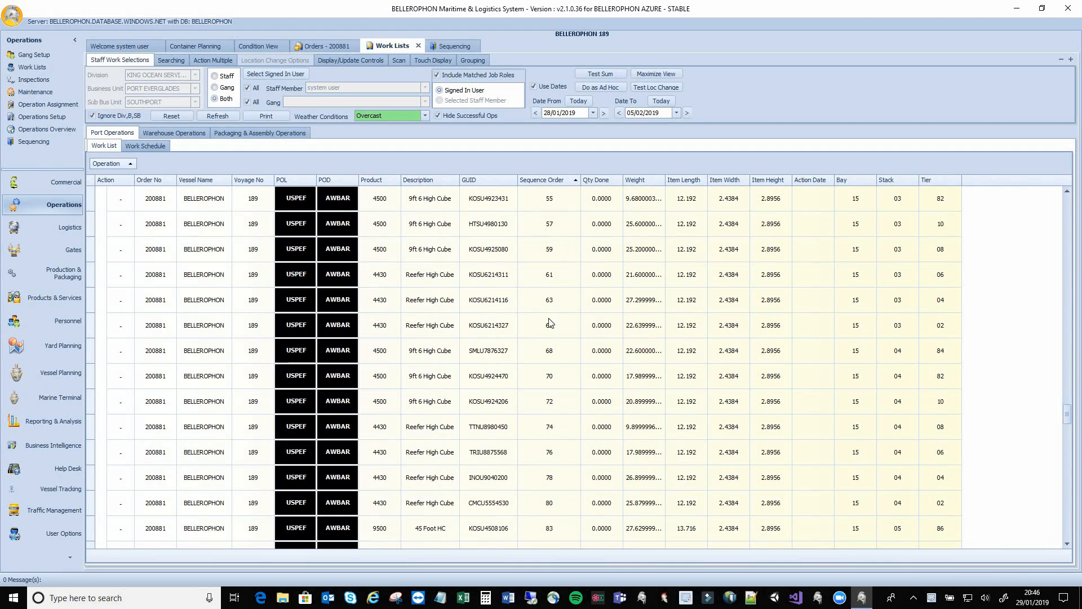
# Scroll the sequenced work list down to around sequence 114, then show the Marine Terminal functions
pyautogui.scroll(1, 547, 337)
pyautogui.scroll(-6, 547, 338)
pyautogui.scroll(-4, 547, 341)
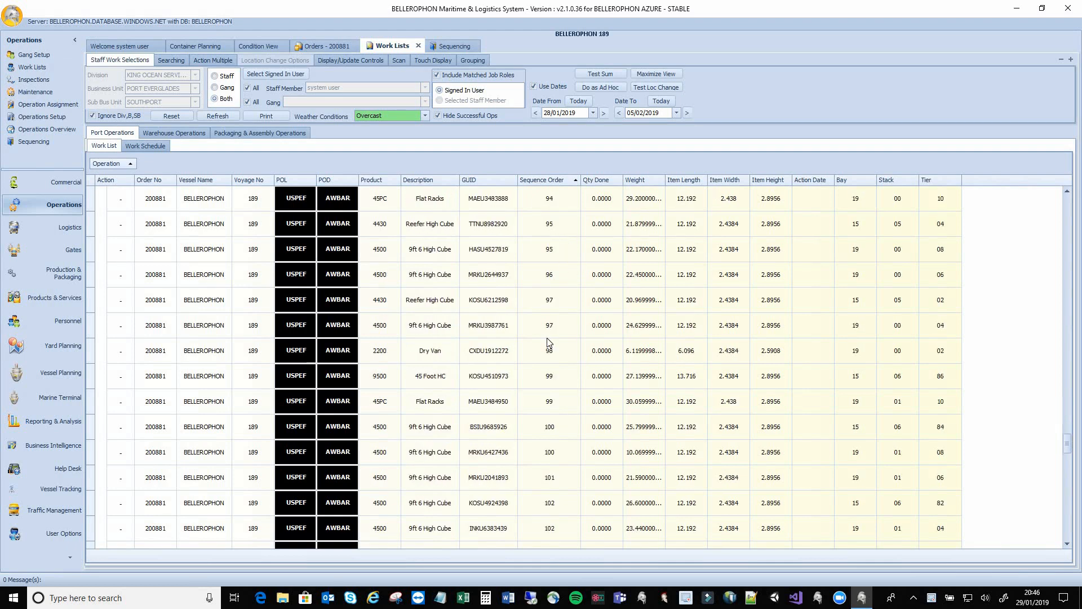
pyautogui.scroll(1, 547, 342)
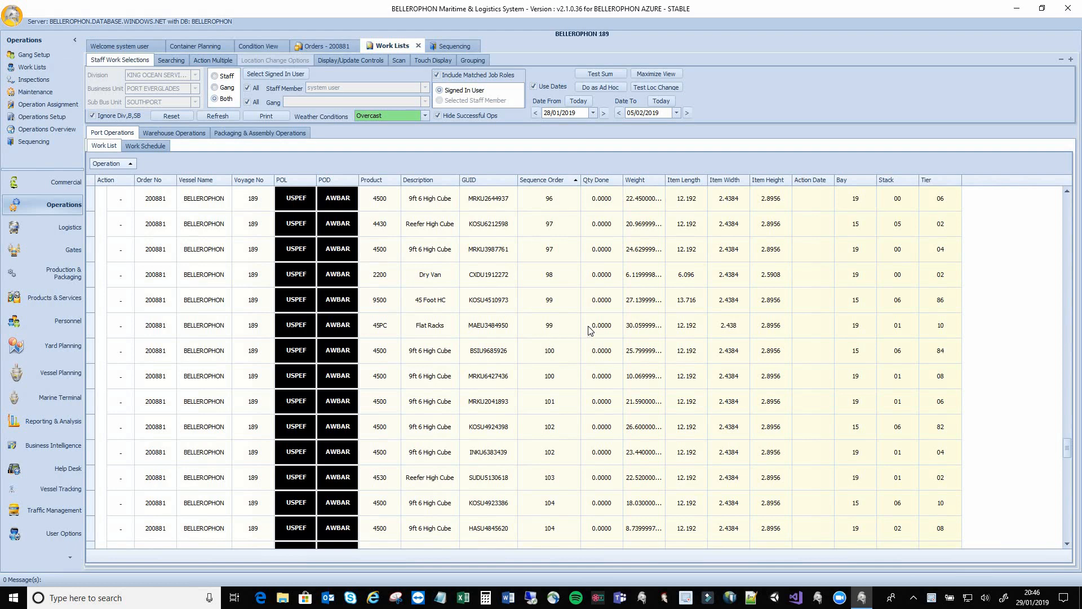
pyautogui.scroll(-2, 551, 338)
pyautogui.scroll(-2, 553, 337)
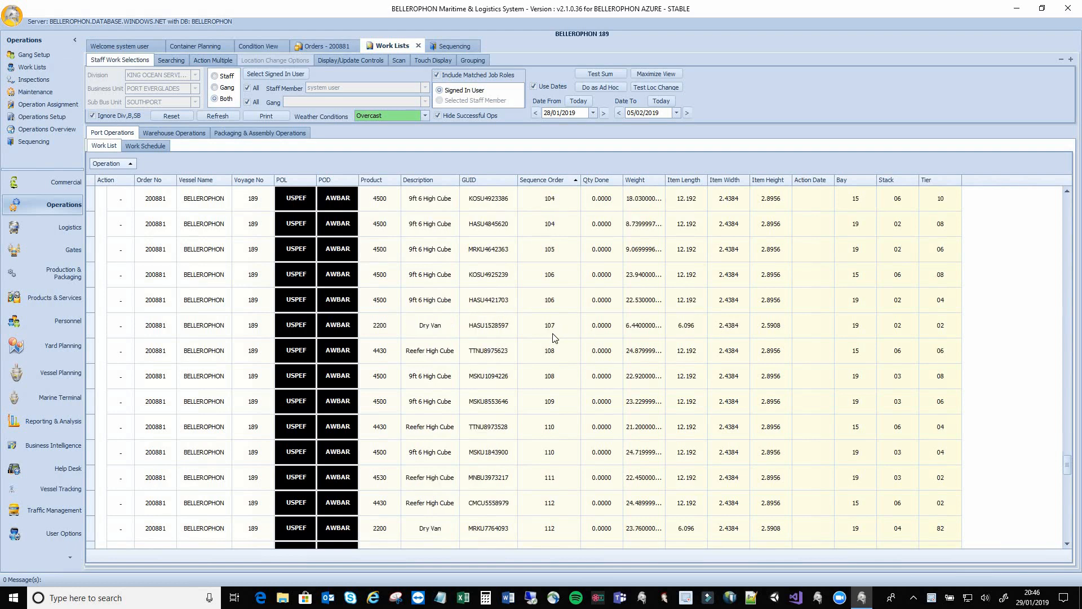
pyautogui.scroll(1, 553, 337)
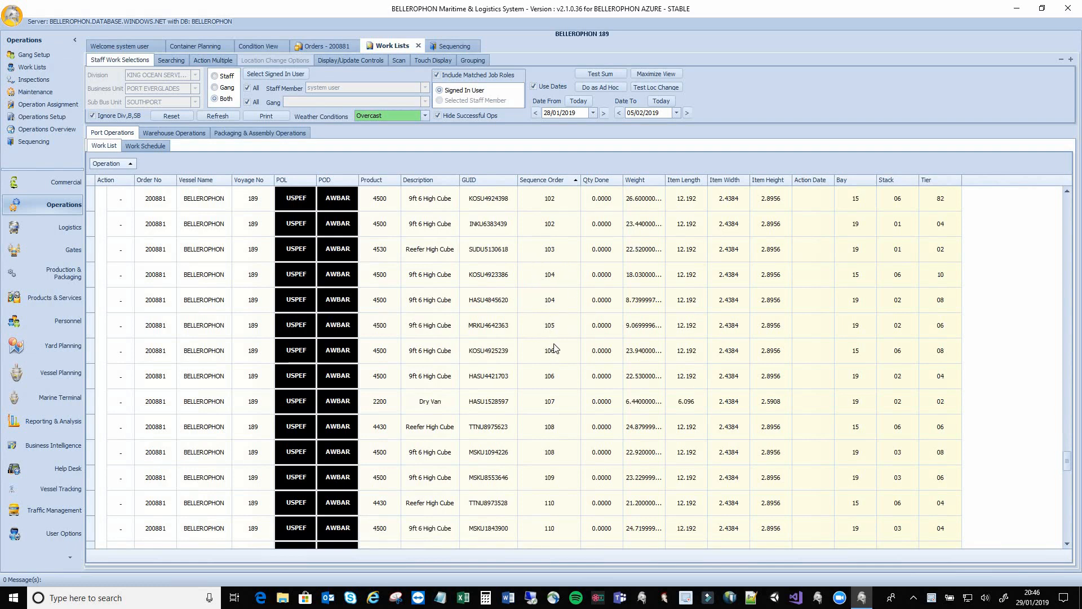
pyautogui.scroll(-2, 554, 347)
pyautogui.scroll(-4, 554, 348)
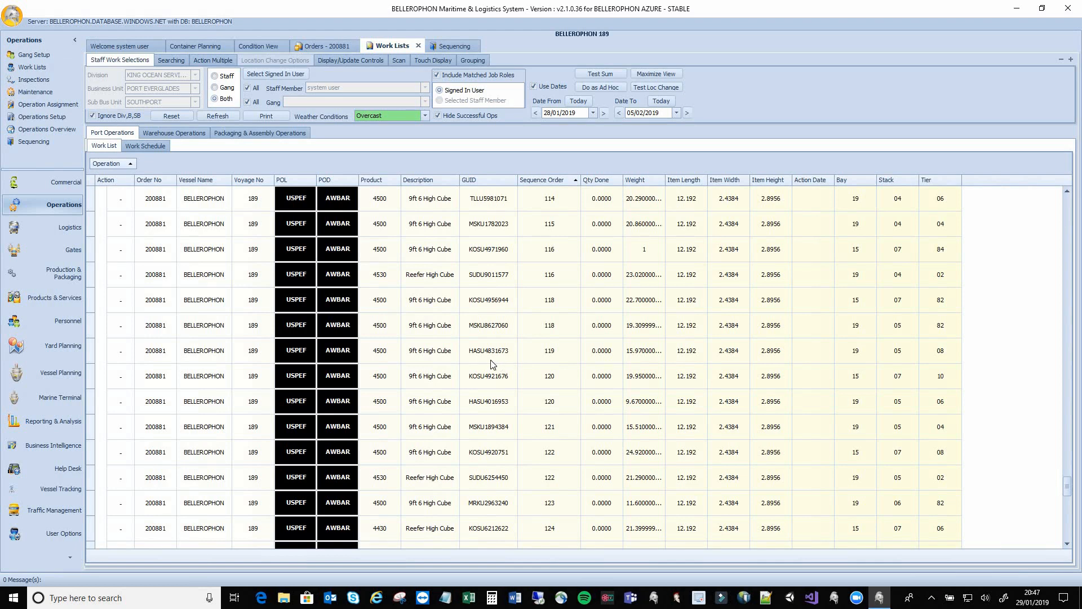
pyautogui.click(56, 397)
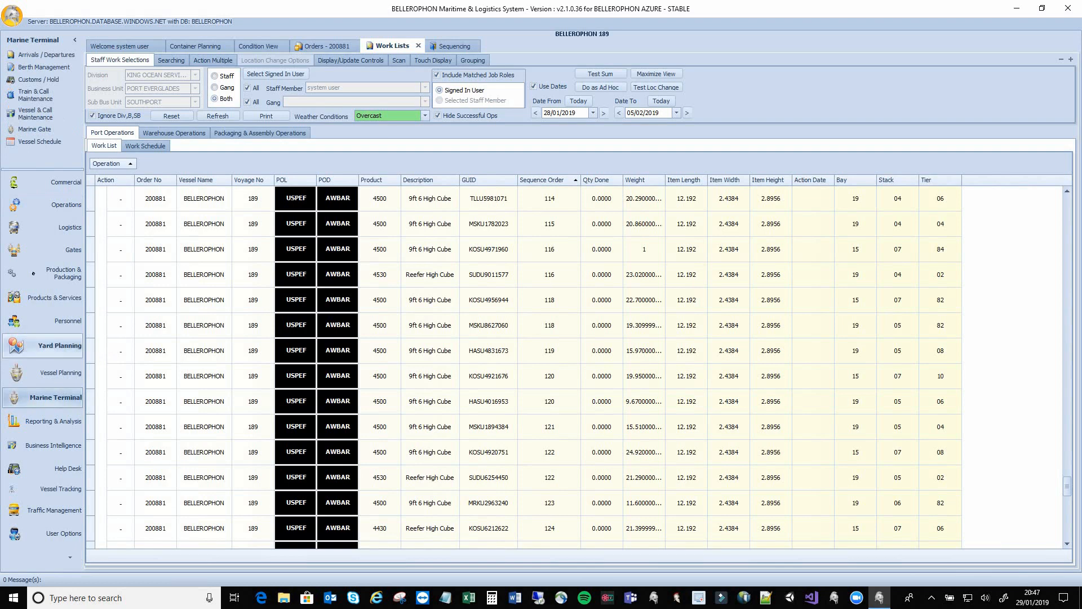
# Open Marine Gate for vessel BELLEROPHON, voyage 189
pyautogui.click(33, 129)
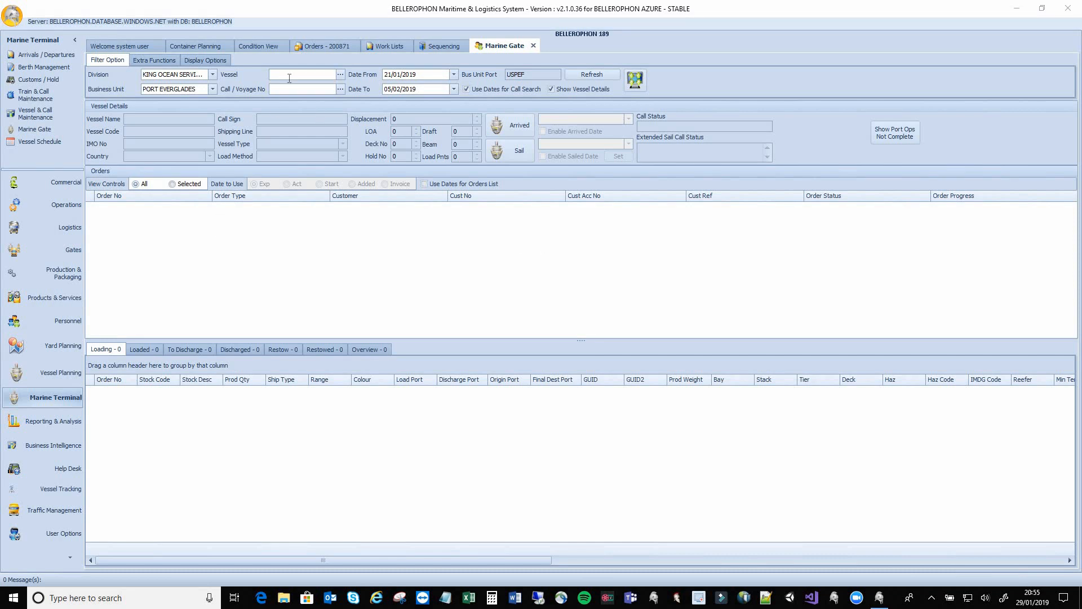
pyautogui.click(289, 78)
pyautogui.write('beller')
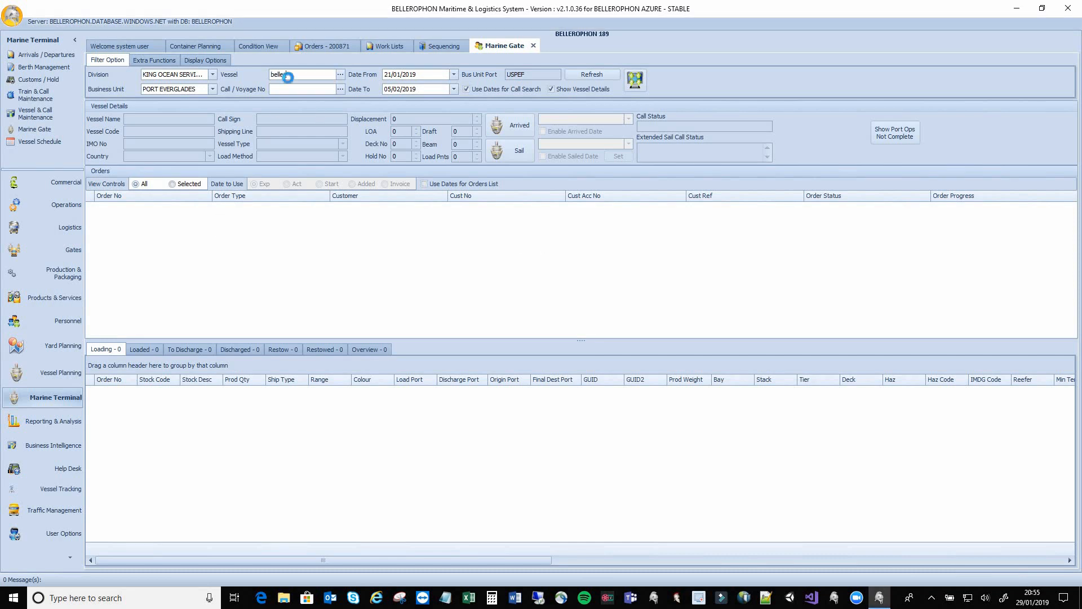
pyautogui.press('Return')
pyautogui.doubleClick(331, 234)
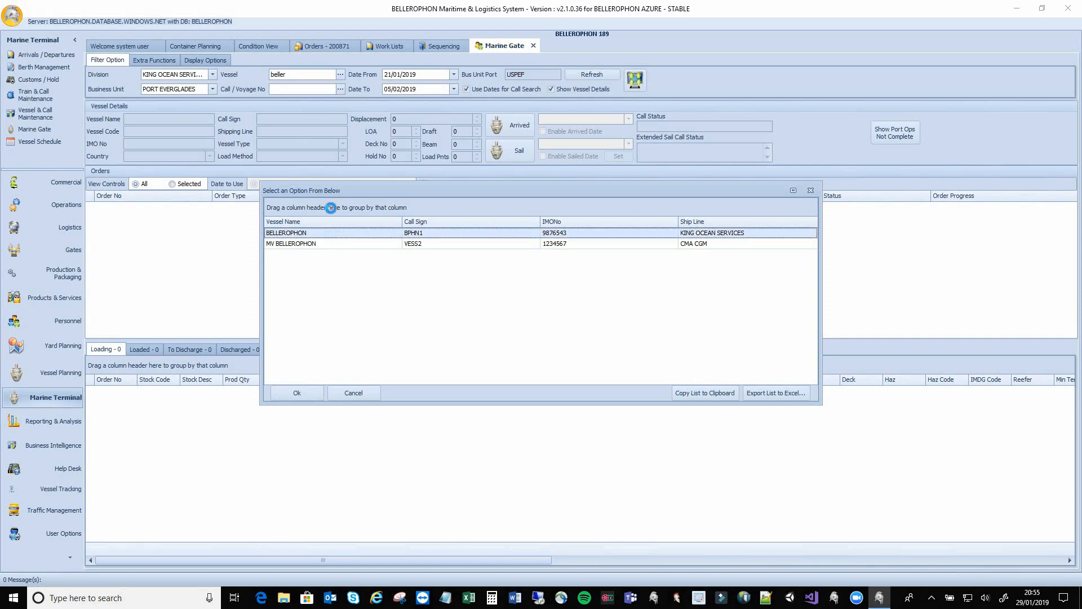
pyautogui.click(340, 93)
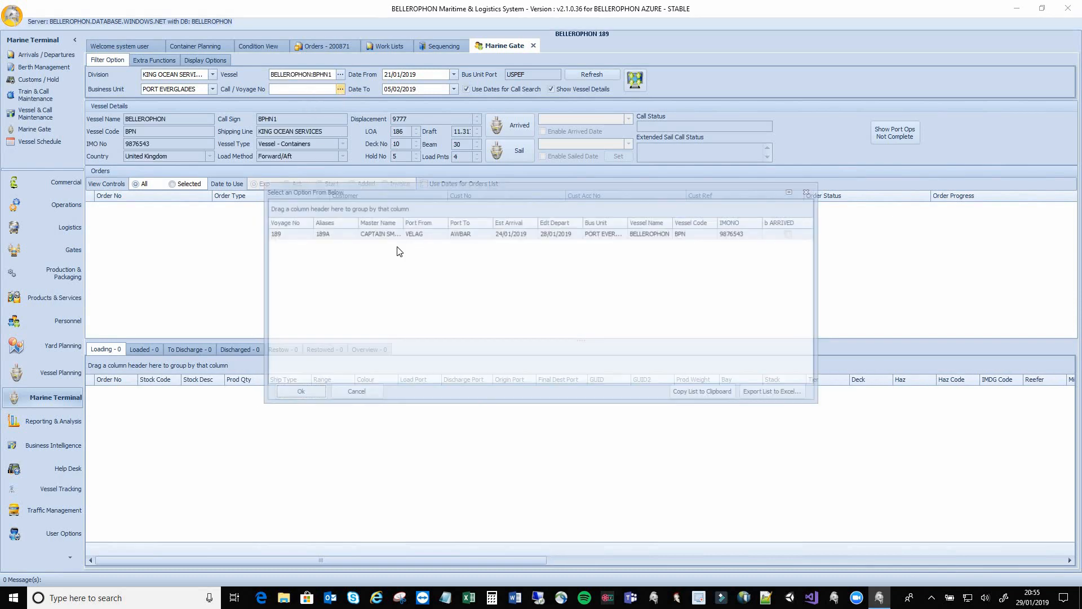
pyautogui.doubleClick(289, 234)
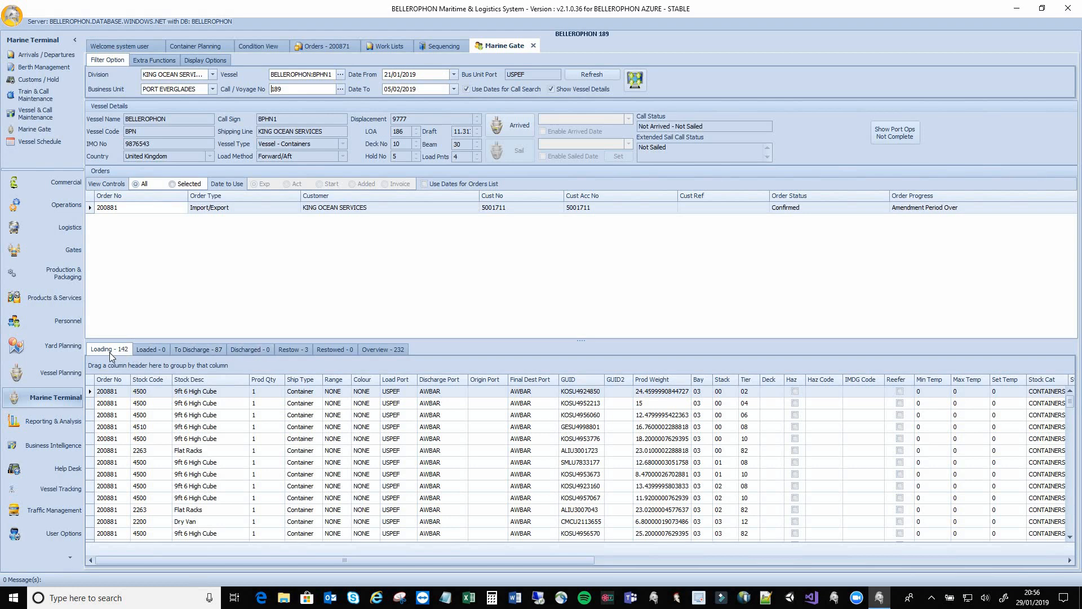
# Review the To Discharge, Restow (3) and Overview (232) container lists
pyautogui.click(191, 351)
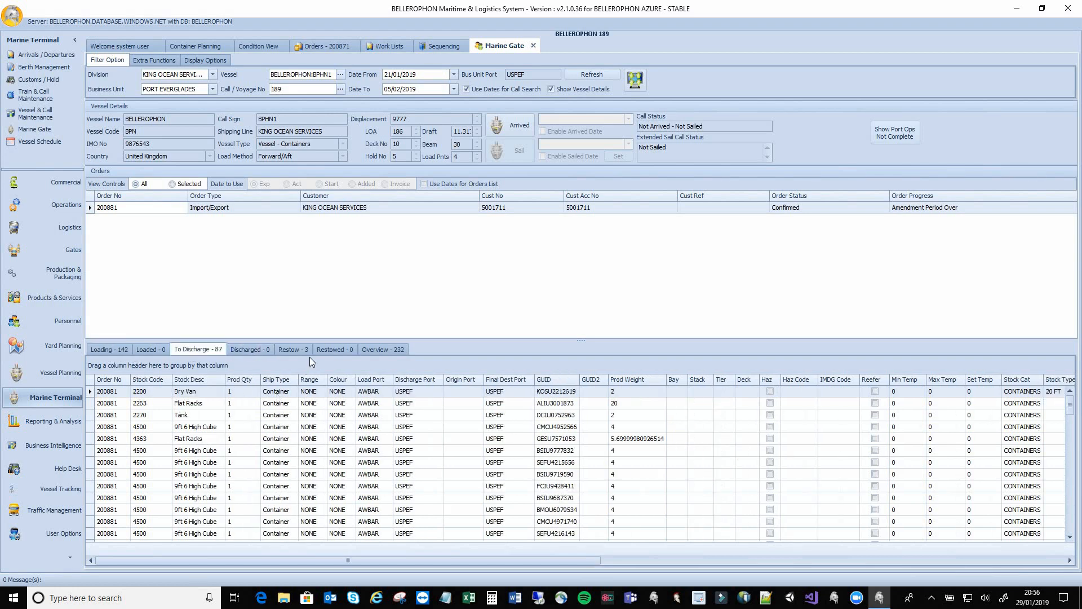
pyautogui.click(293, 350)
pyautogui.click(391, 351)
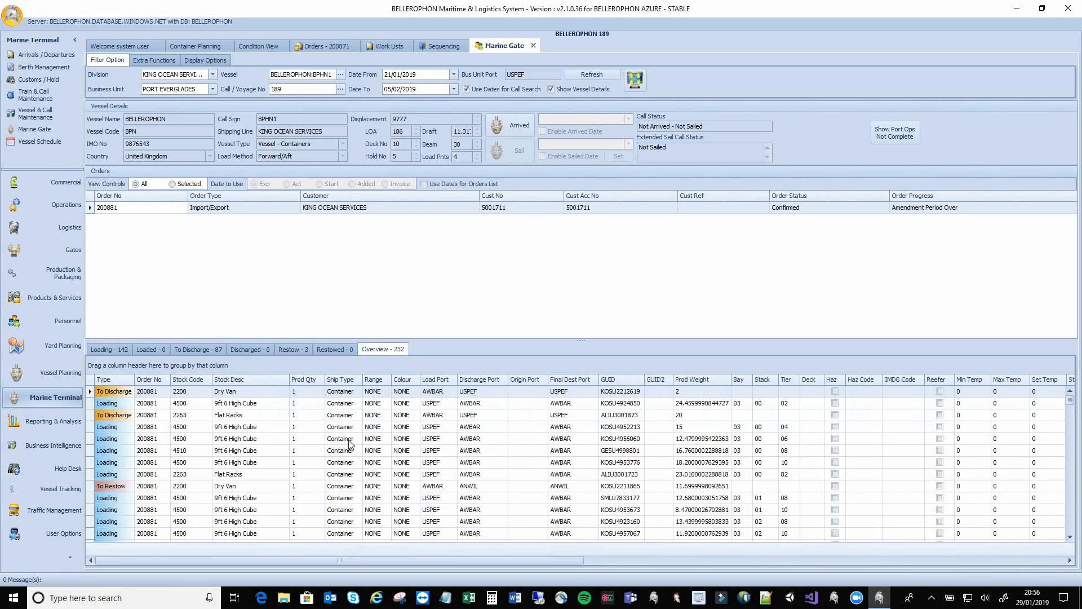
pyautogui.scroll(-3, 142, 482)
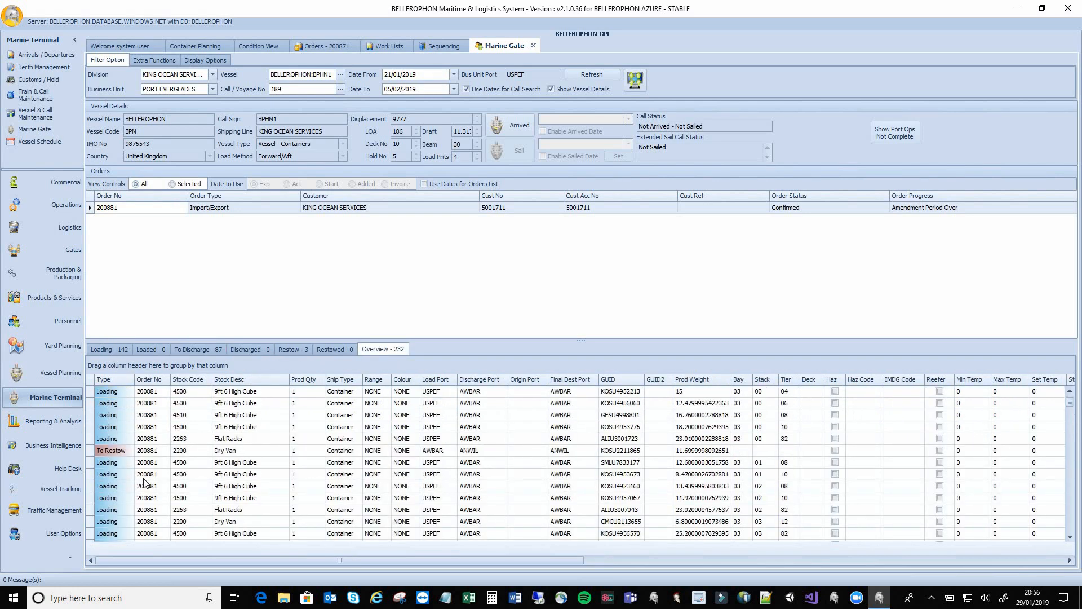
pyautogui.scroll(3, 142, 482)
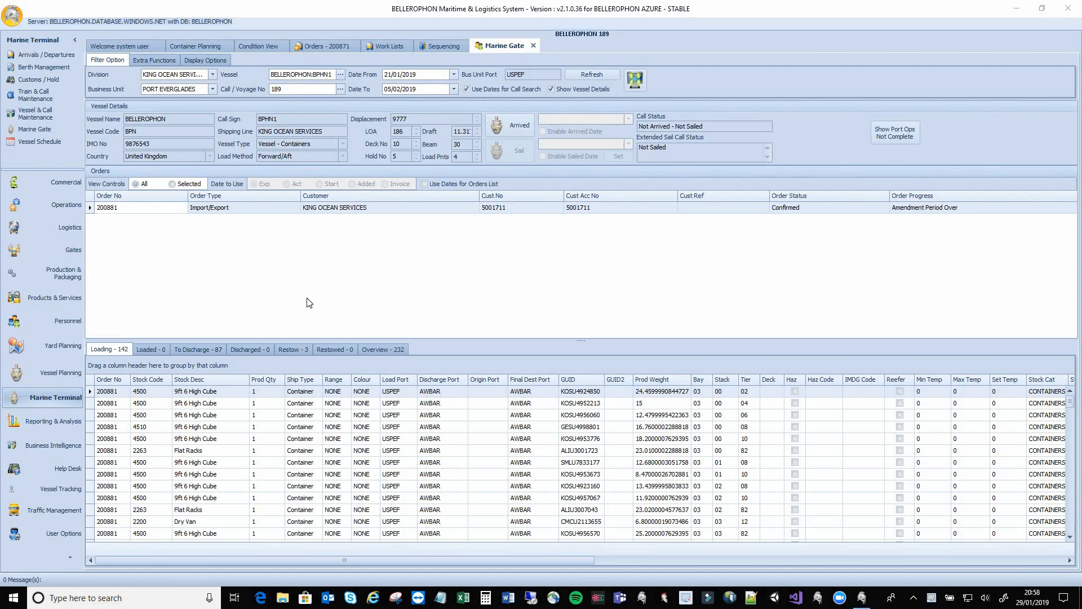
# Open Berth Management and select the unplanned voyage 189 call
pyautogui.click(92, 75)
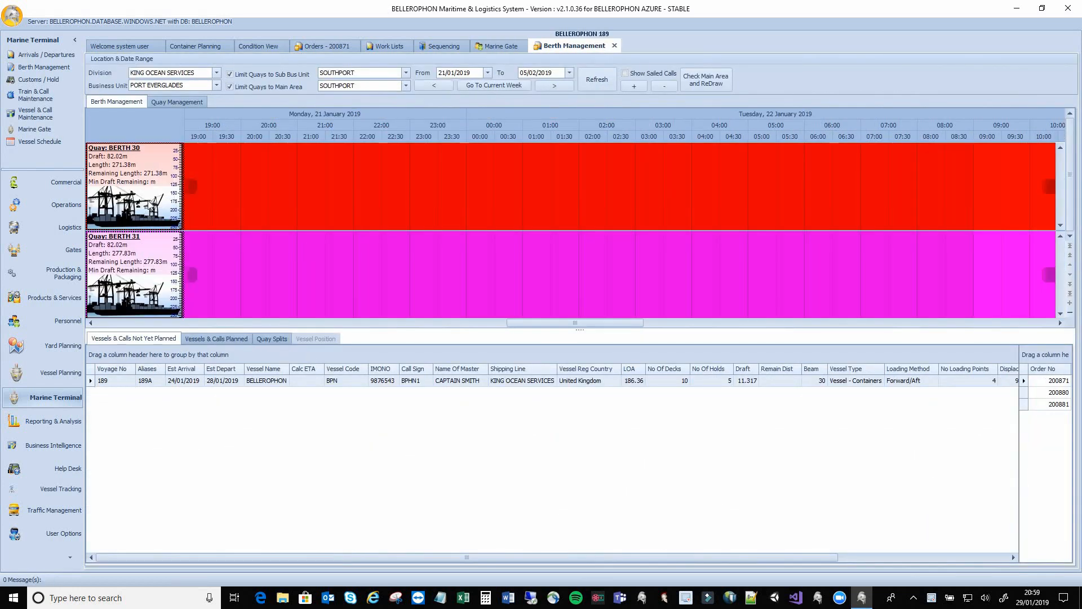
pyautogui.click(117, 385)
# Assign voyage 189 to BERTH 30 and include quay splits 1 to 5
pyautogui.rightClick(116, 385)
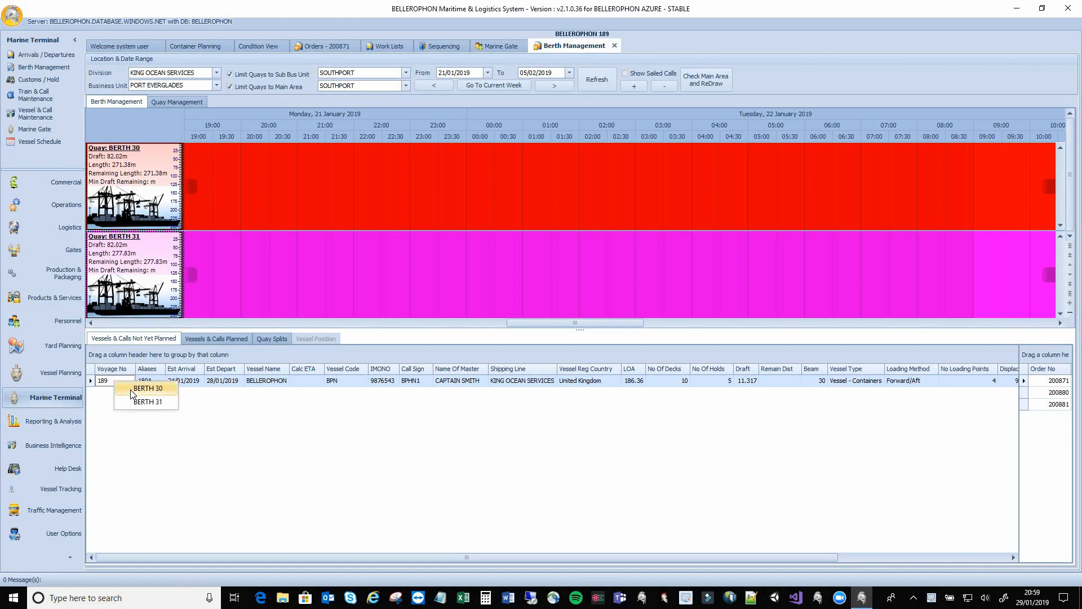
pyautogui.click(130, 389)
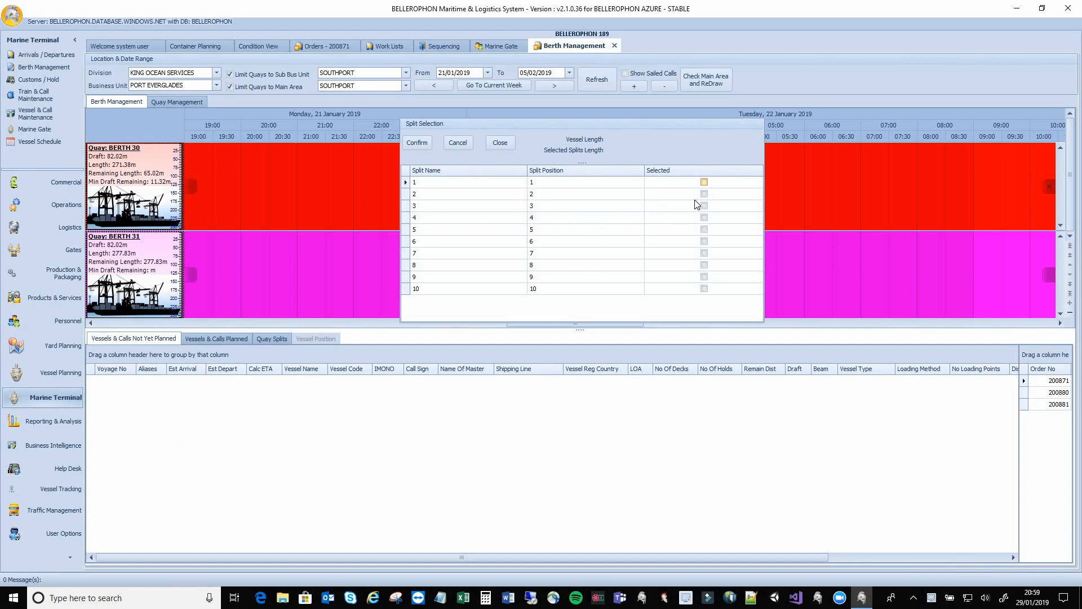
pyautogui.click(704, 181)
pyautogui.click(704, 193)
pyautogui.click(704, 205)
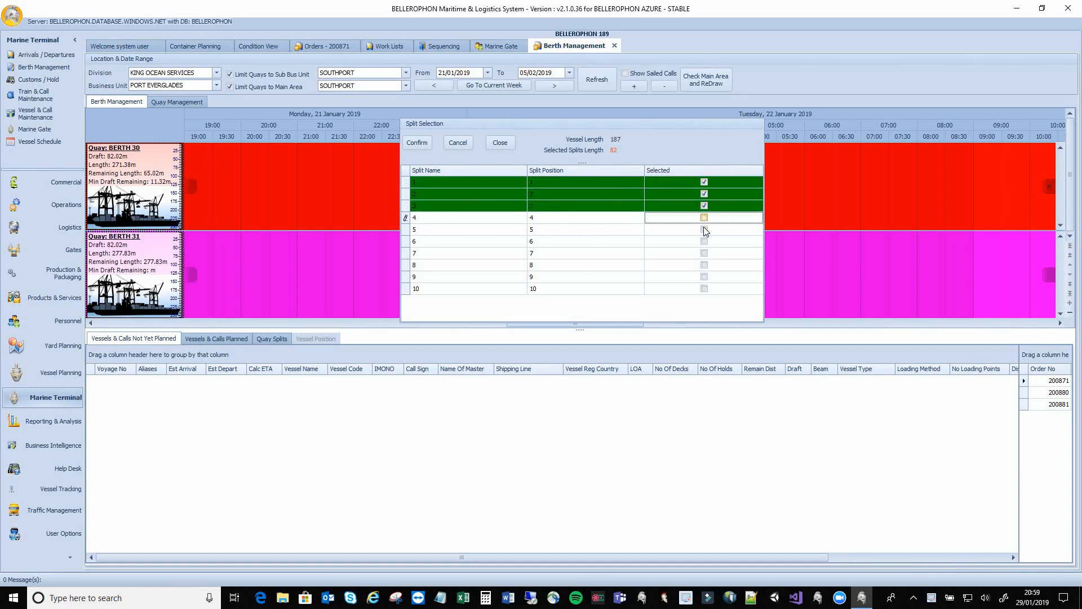
pyautogui.click(703, 217)
pyautogui.click(704, 229)
# Include quay splits 6 to 10, confirm, and show the call among planned calls
pyautogui.click(704, 240)
pyautogui.click(704, 253)
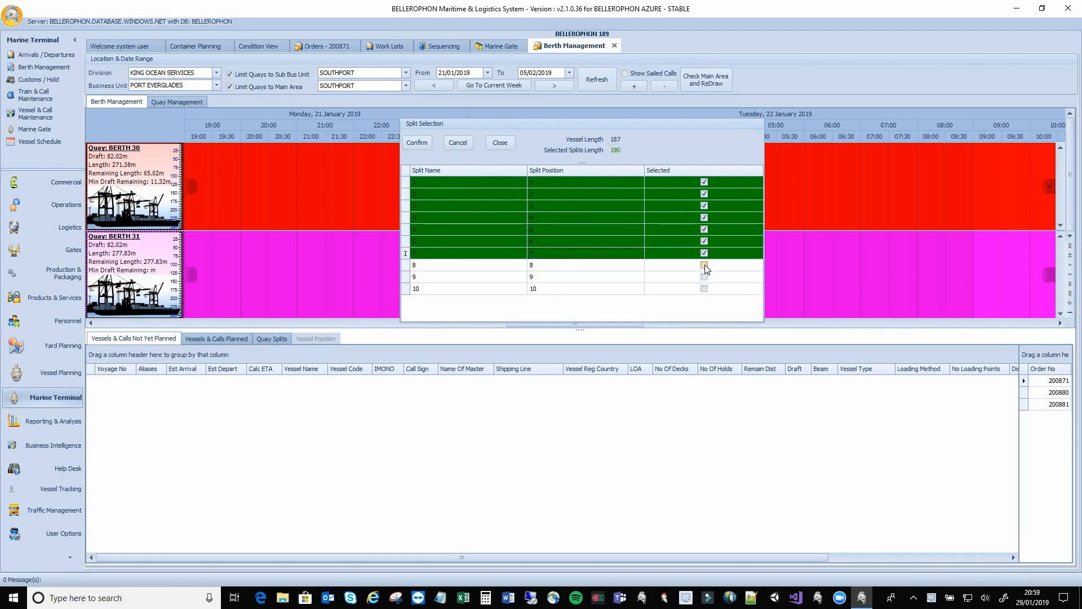
pyautogui.click(704, 264)
pyautogui.click(704, 277)
pyautogui.click(704, 288)
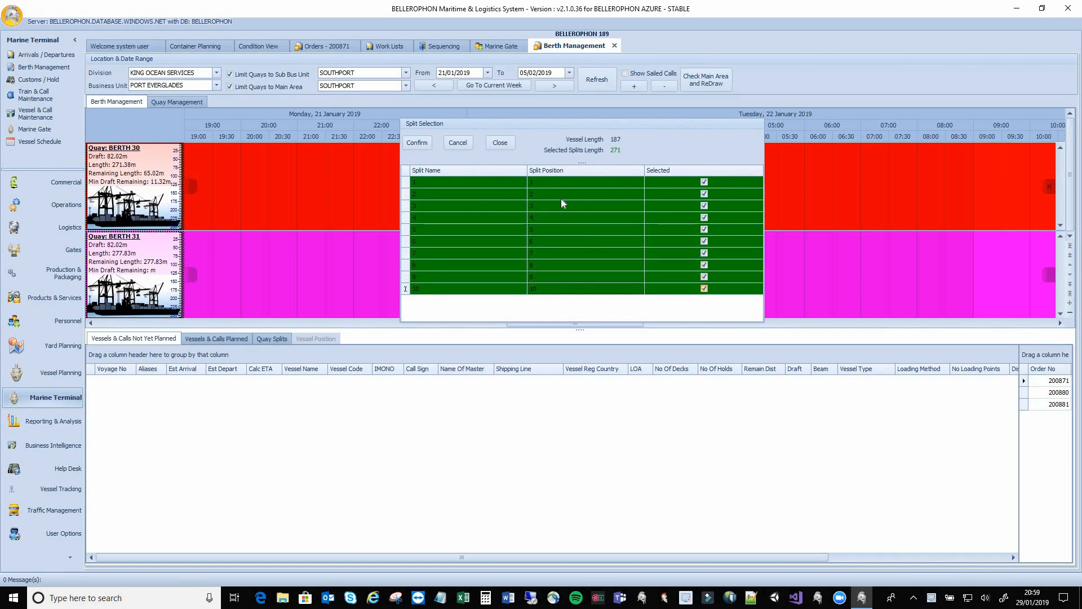
pyautogui.click(417, 143)
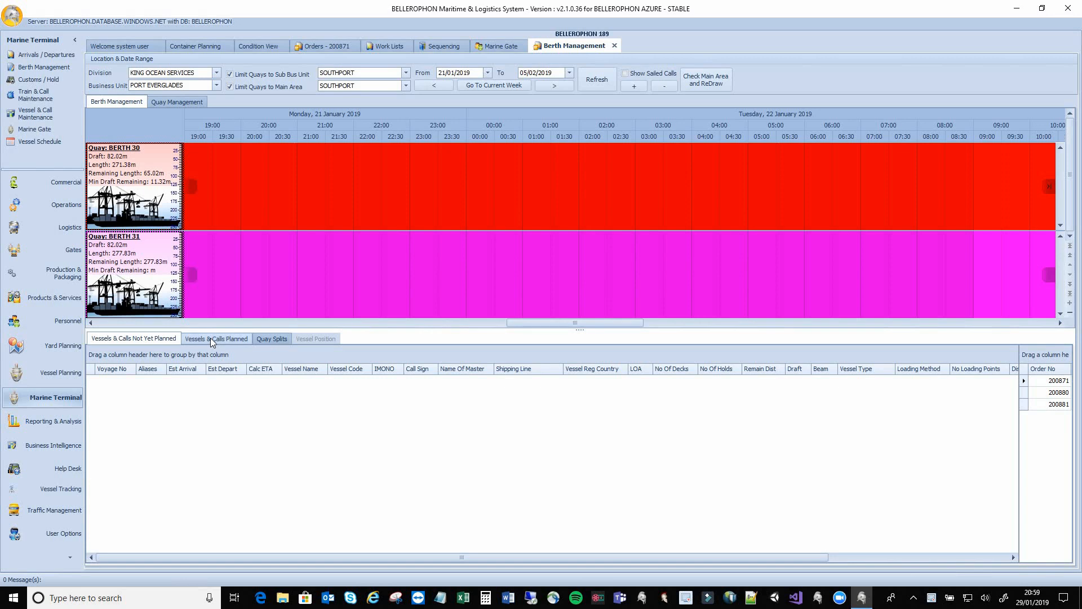
pyautogui.click(211, 337)
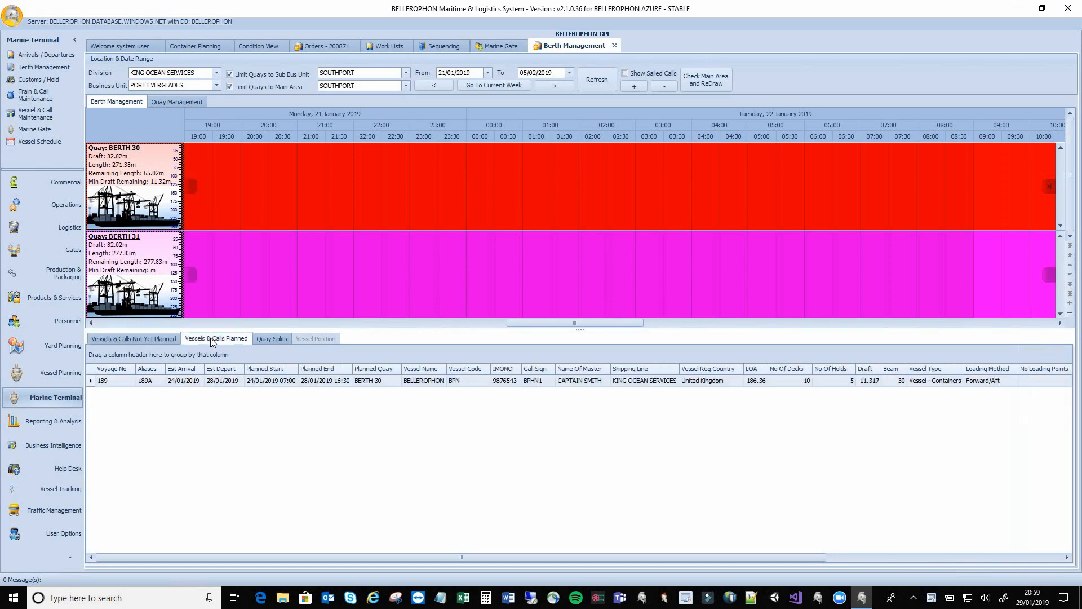
# Locate the BERTH 30 call on the berth chart and begin positioning the vessel
pyautogui.doubleClick(134, 385)
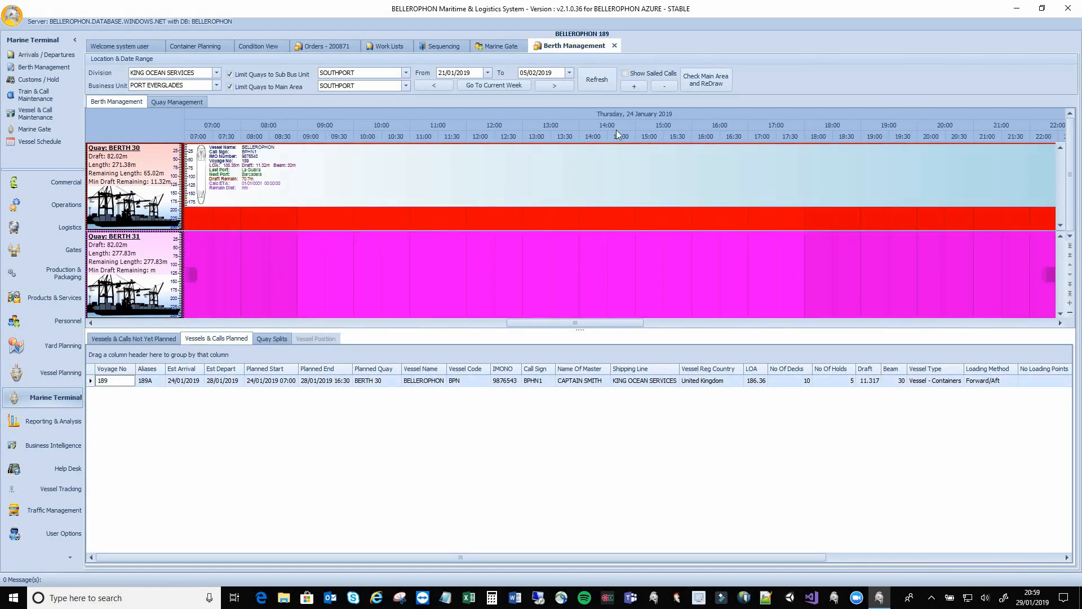
pyautogui.rightClick(426, 179)
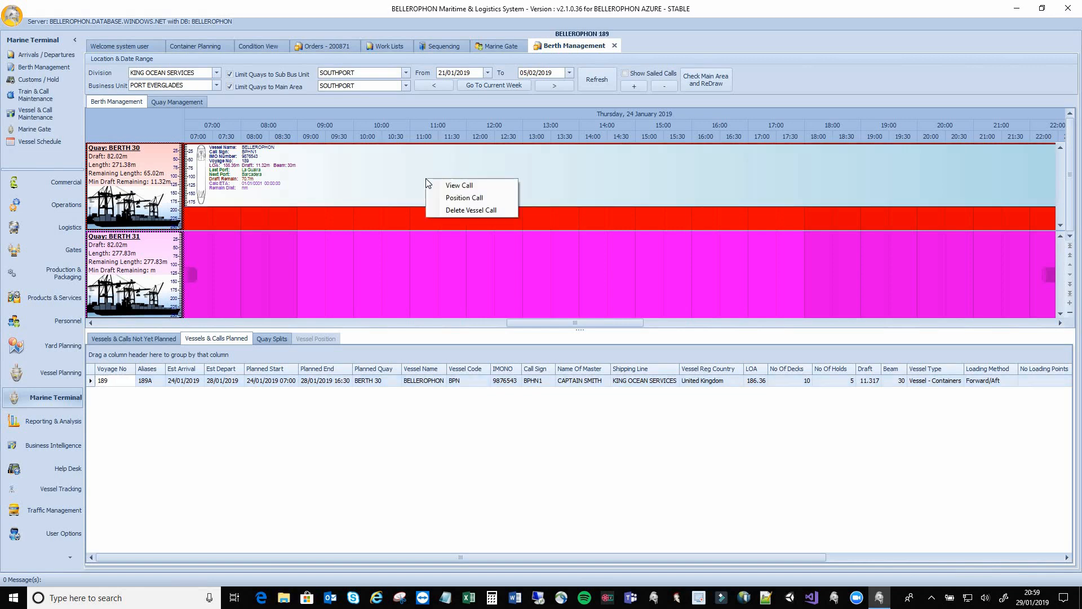
pyautogui.click(449, 198)
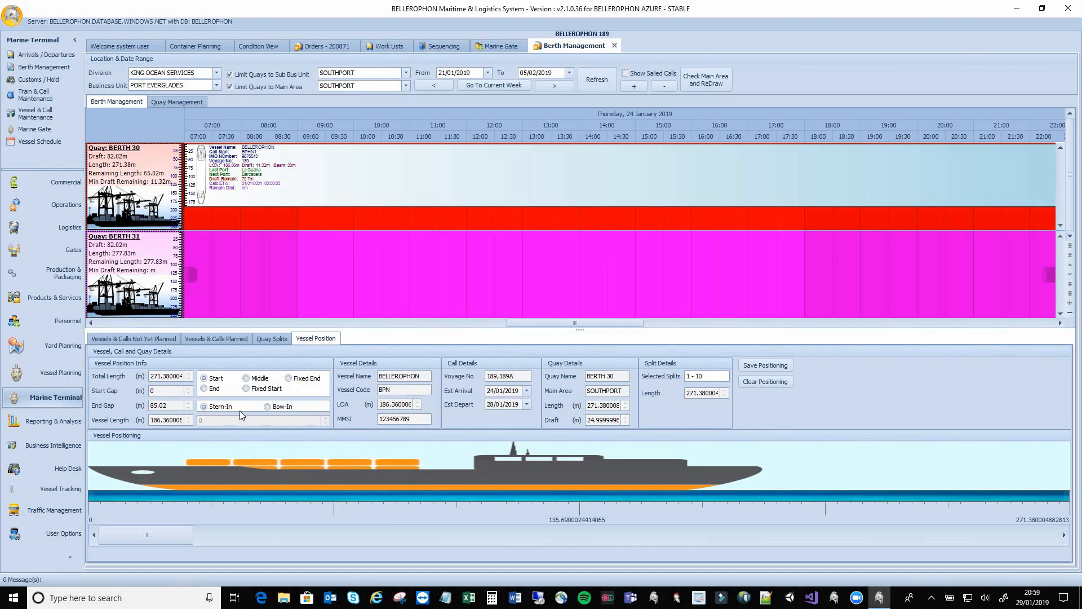
# Place the vessel bow-in with a 67.84 m start gap and 17.18 m end gap, then save
pyautogui.click(268, 407)
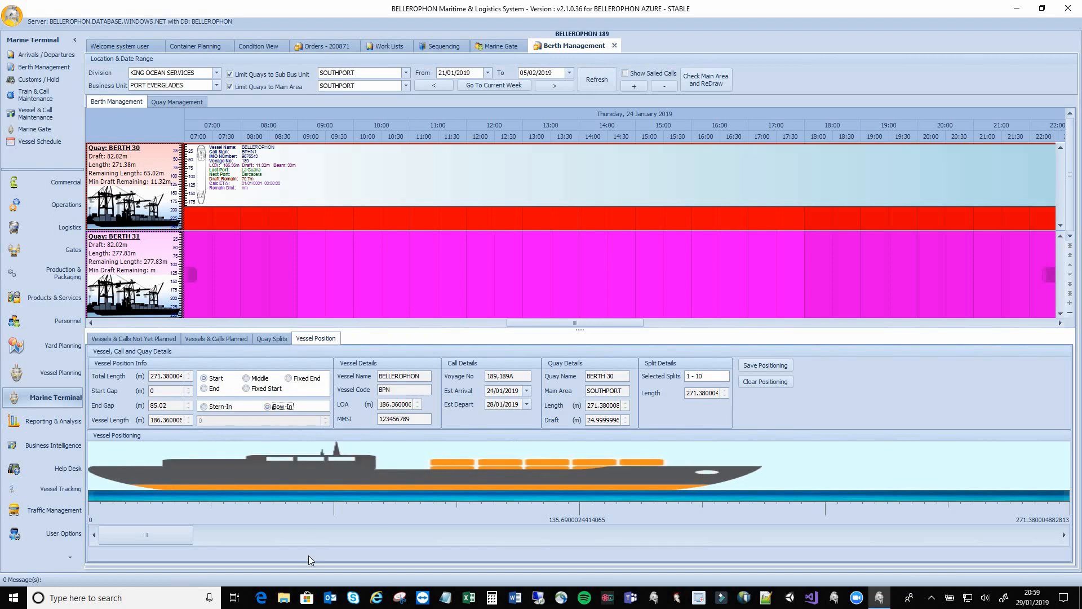
pyautogui.moveTo(157, 538); pyautogui.dragTo(850, 516)
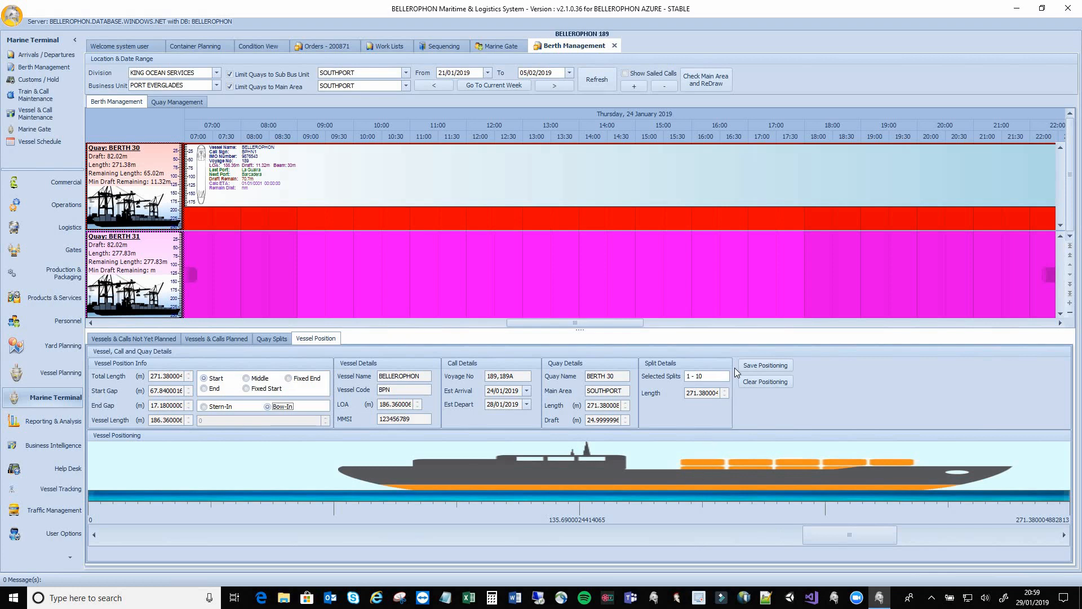
pyautogui.click(770, 364)
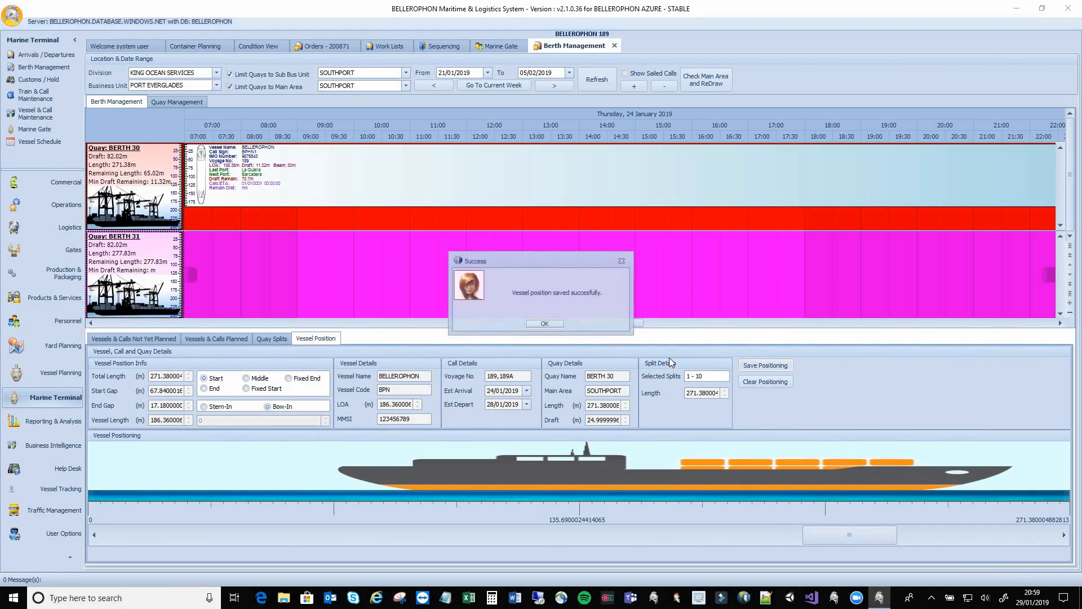
pyautogui.click(545, 323)
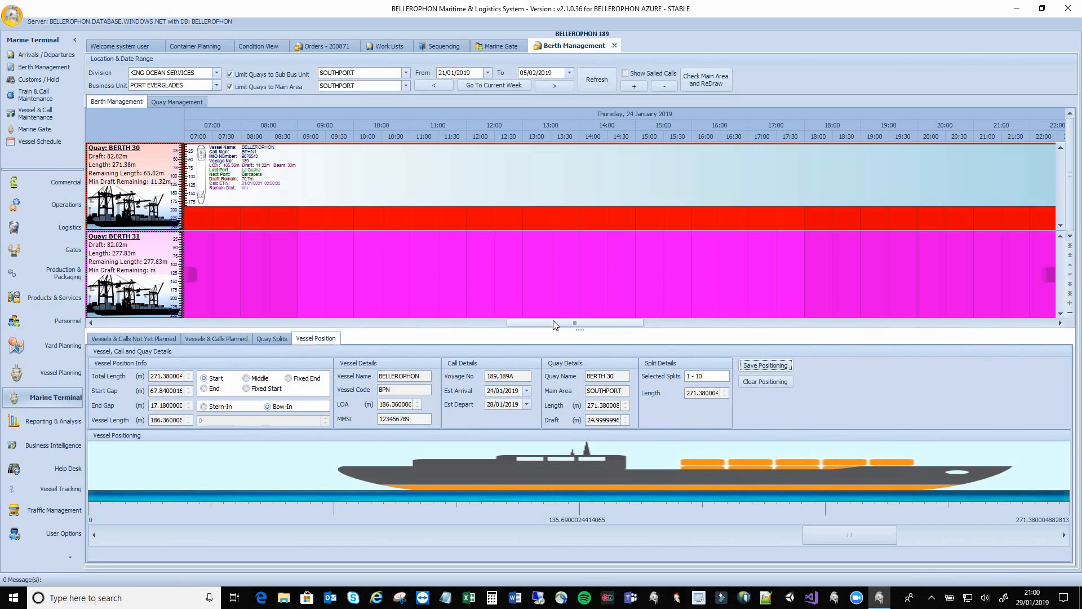
# Mark the call arrived at 29/01/2019 21:00 despite the minimum berthing time, then return to Work Lists
pyautogui.click(512, 47)
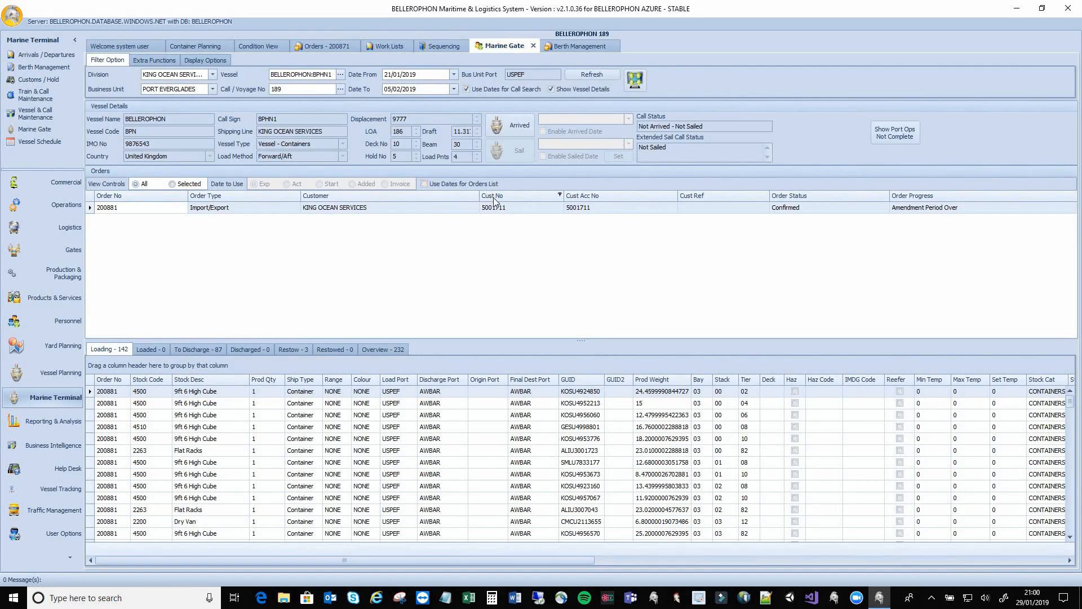
pyautogui.click(517, 125)
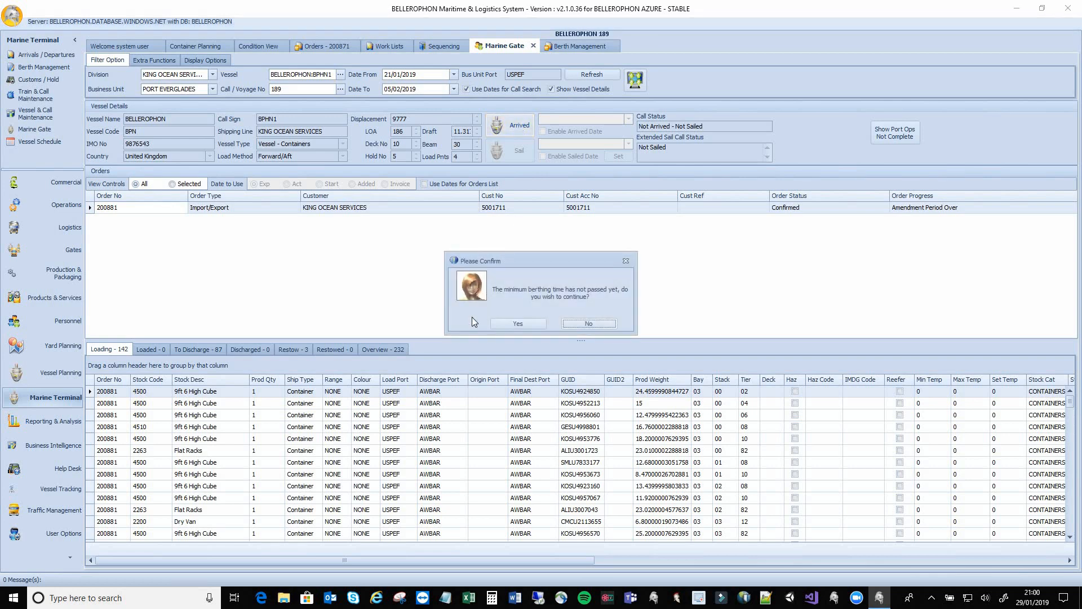
pyautogui.click(514, 320)
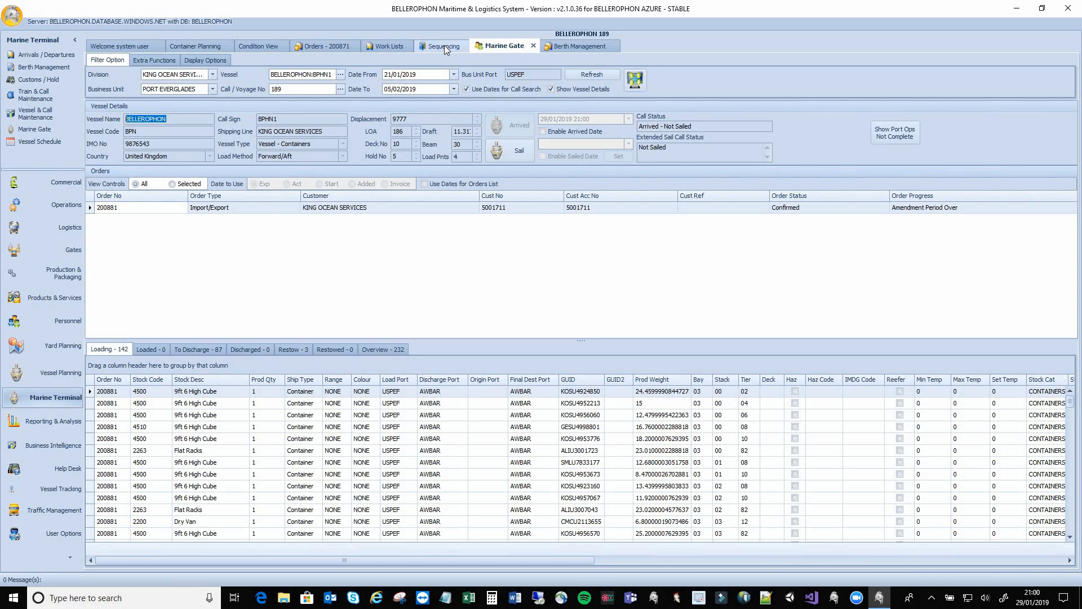
pyautogui.click(394, 45)
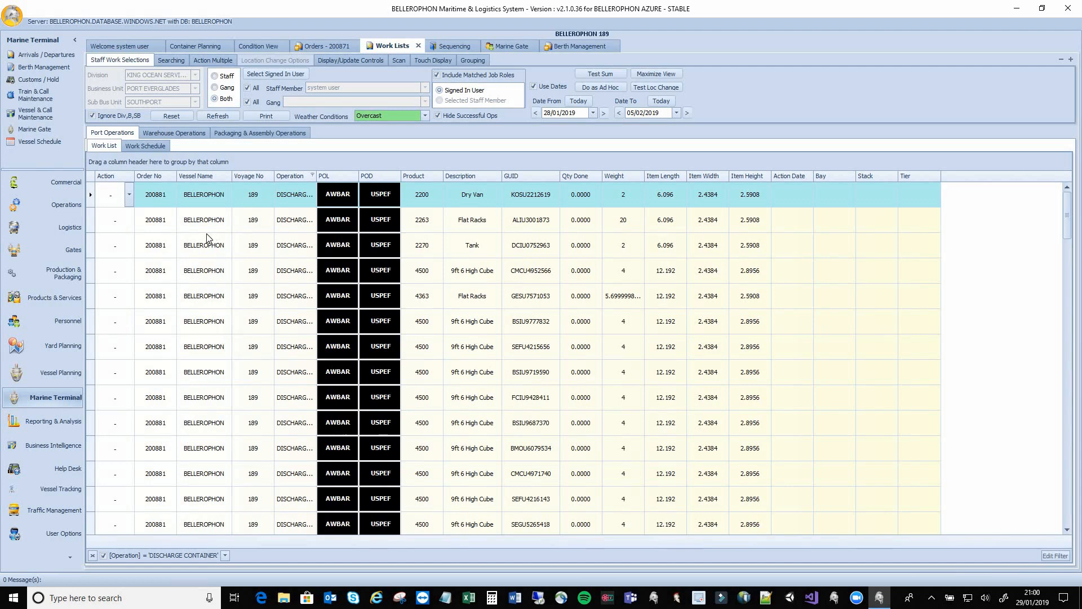
# Set the first Dry Van job to OK and verify Marine Gate shows 1 discharged
pyautogui.click(129, 196)
pyautogui.click(113, 212)
pyautogui.click(503, 46)
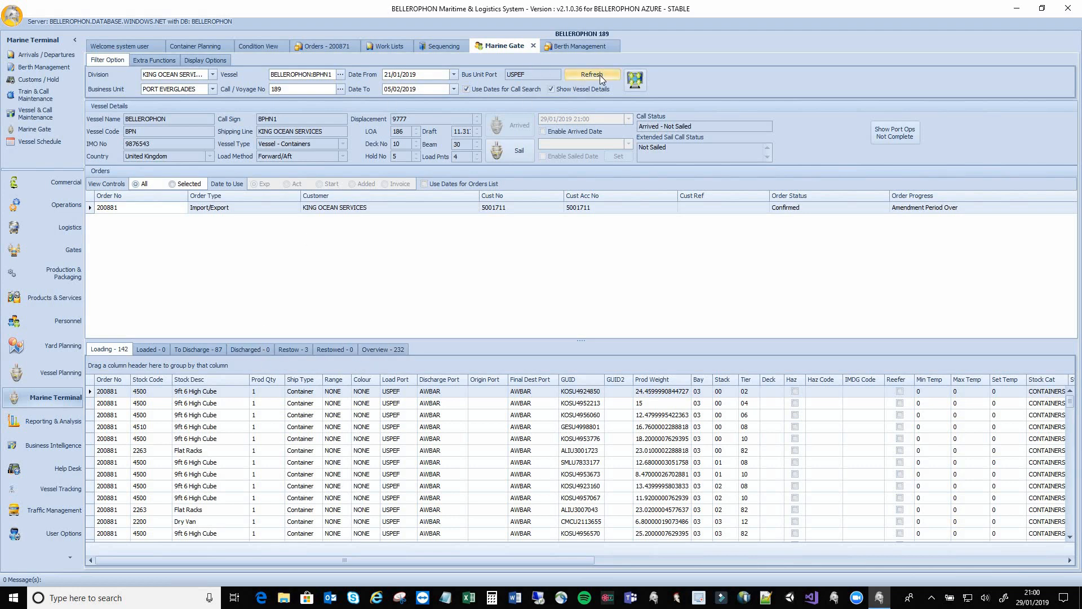
pyautogui.click(599, 75)
pyautogui.click(242, 350)
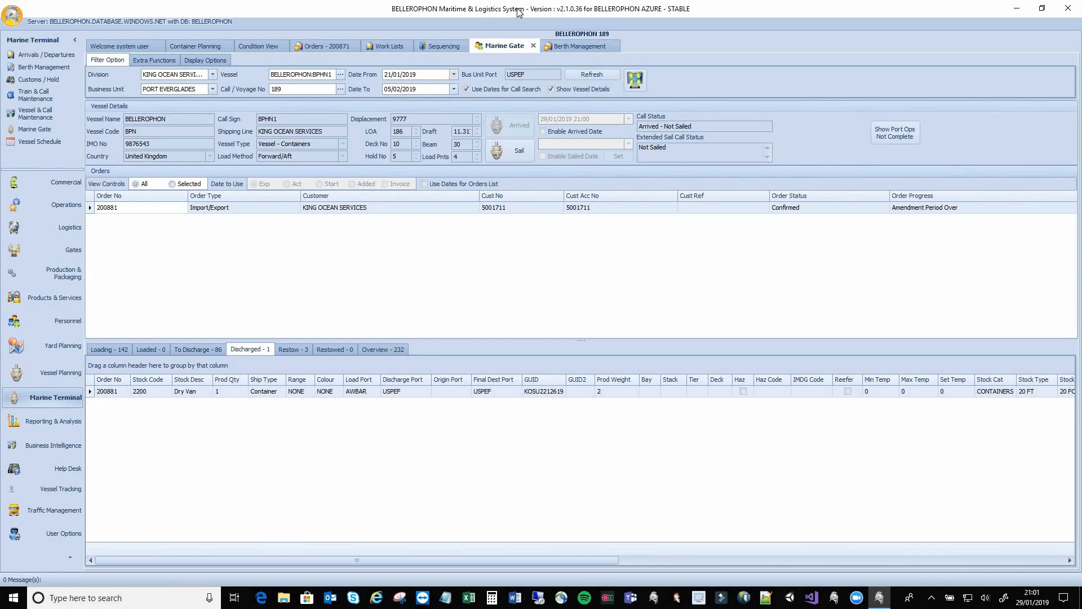
pyautogui.click(387, 48)
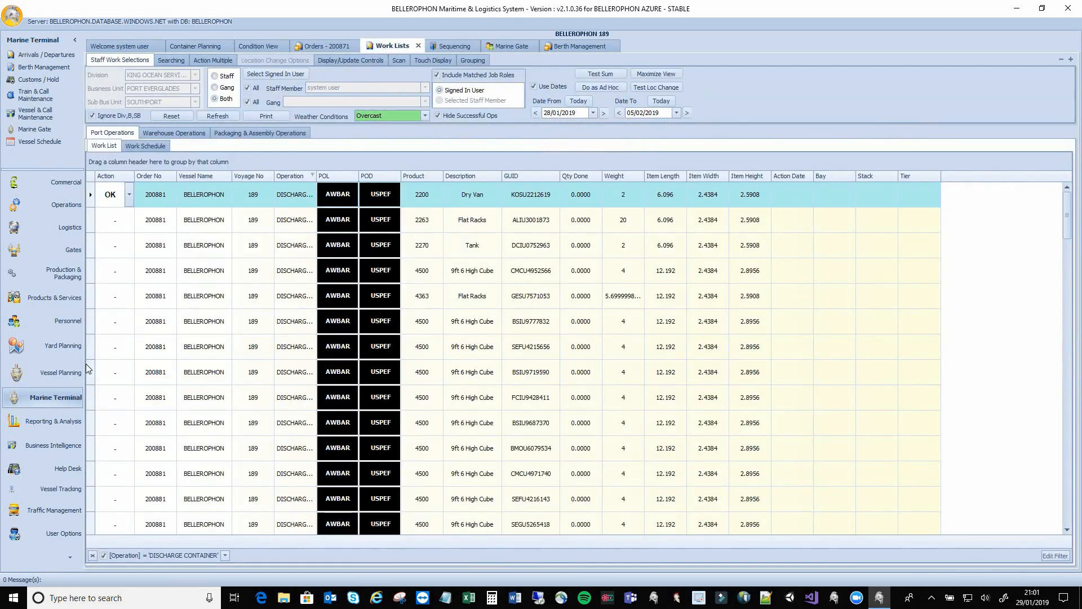
# Set the Action to OK on the Flat Racks, Tank and fourth discharge rows
pyautogui.click(128, 225)
pyautogui.click(129, 225)
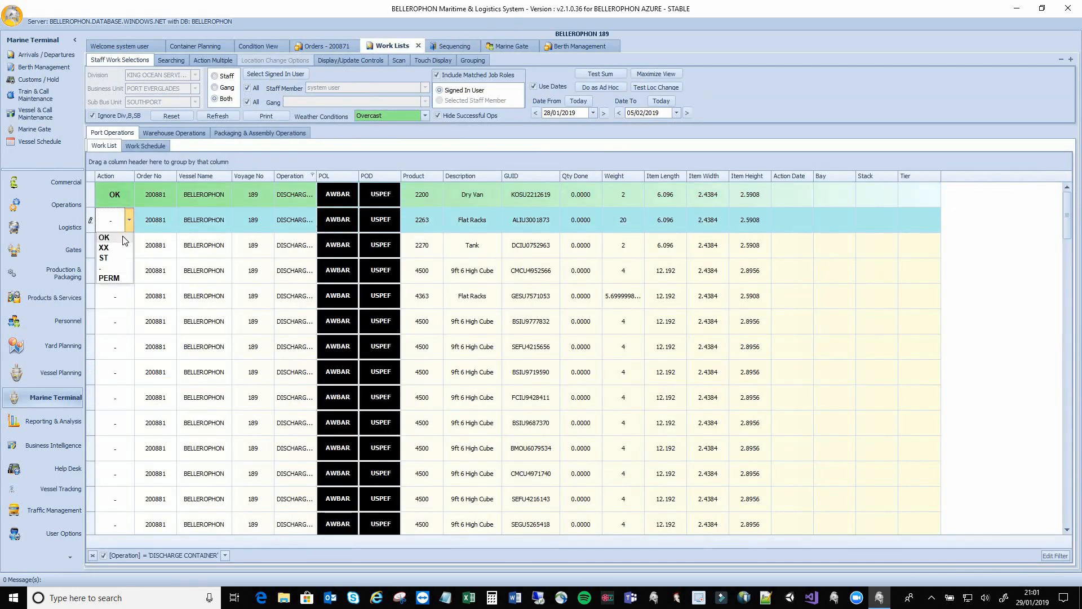
pyautogui.click(123, 237)
pyautogui.click(130, 254)
pyautogui.click(124, 262)
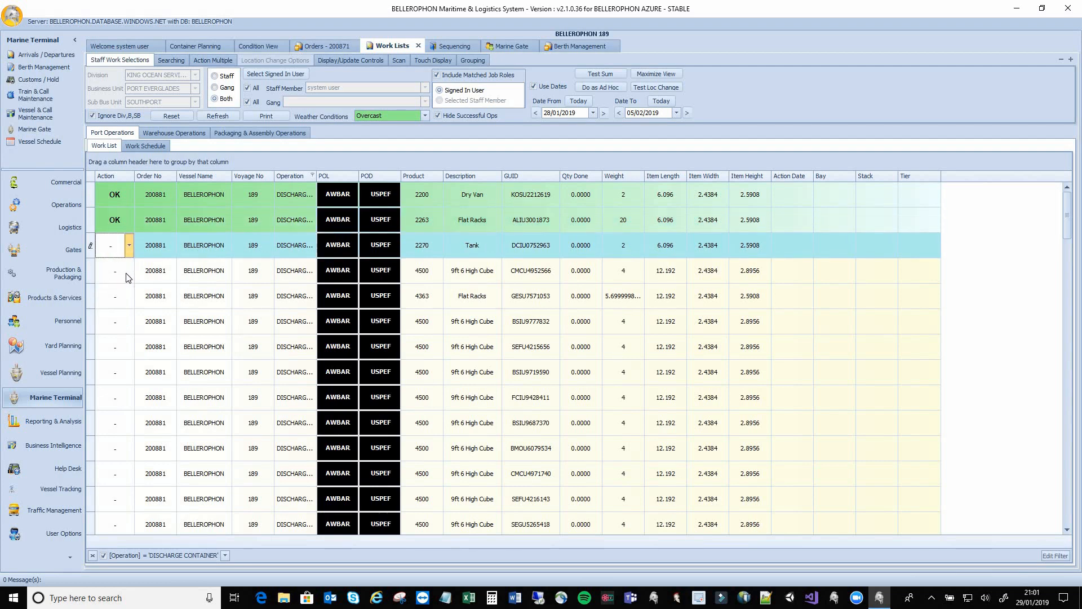
pyautogui.click(128, 275)
pyautogui.click(124, 288)
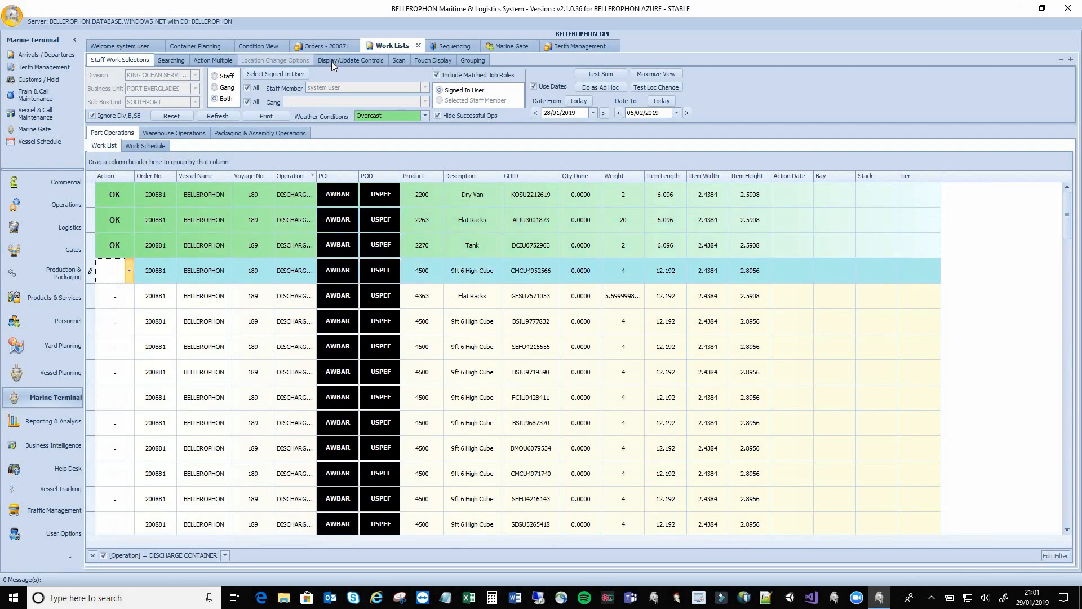
# Refresh Marine Gate and check 4 discharged and 83 to discharge across its tabs
pyautogui.click(511, 46)
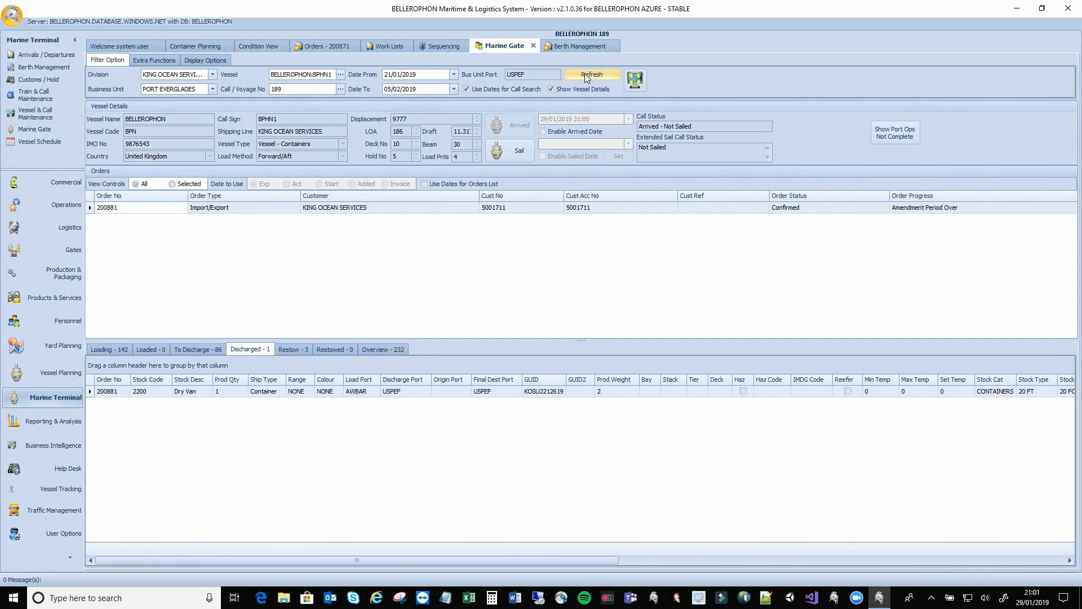
pyautogui.click(586, 75)
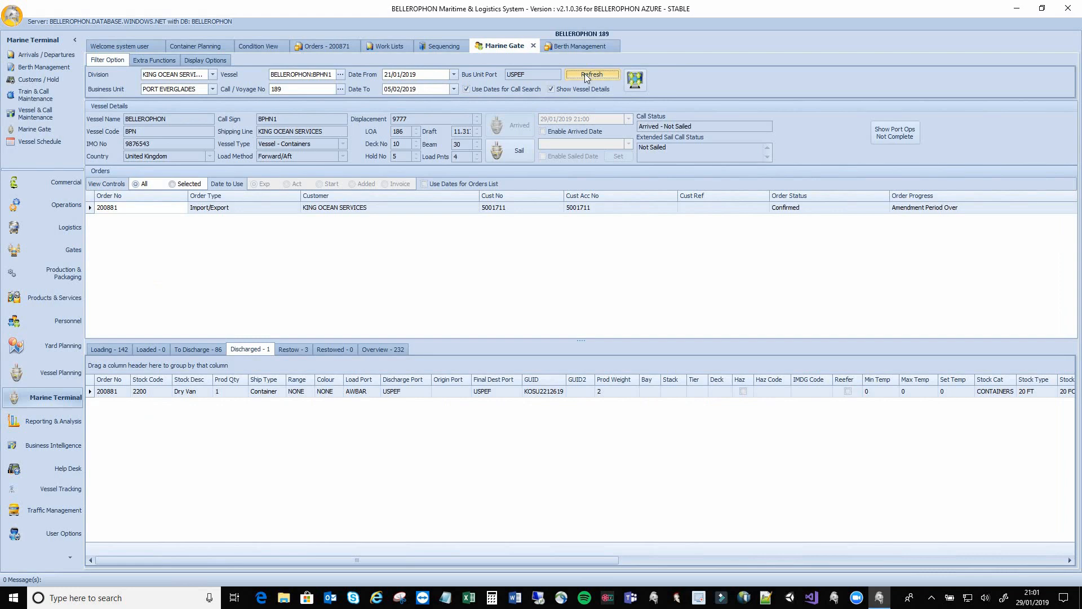
pyautogui.click(194, 350)
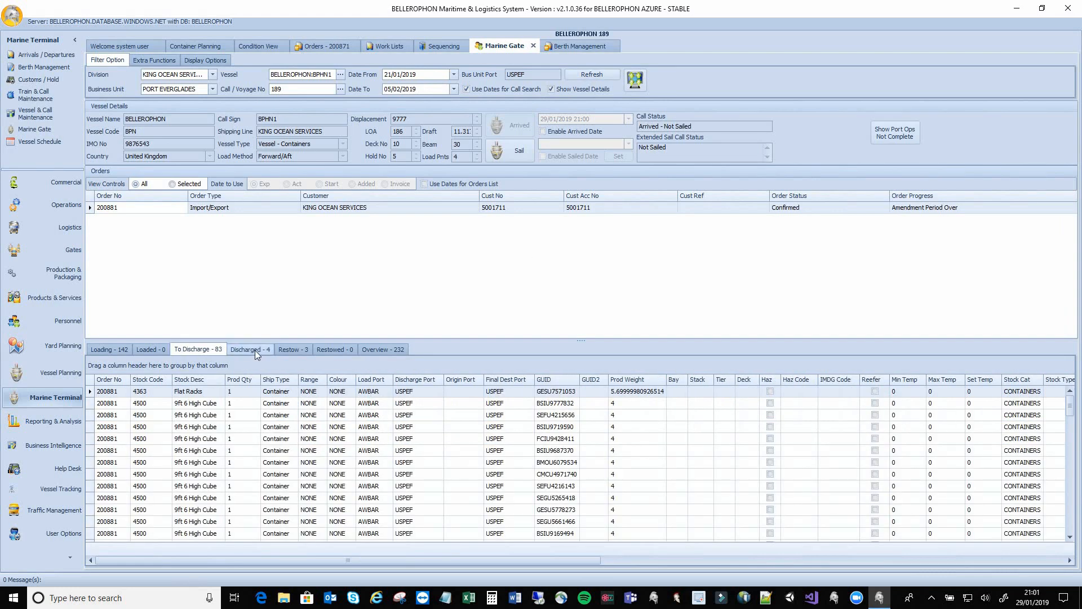
pyautogui.click(255, 350)
pyautogui.click(212, 348)
pyautogui.click(242, 352)
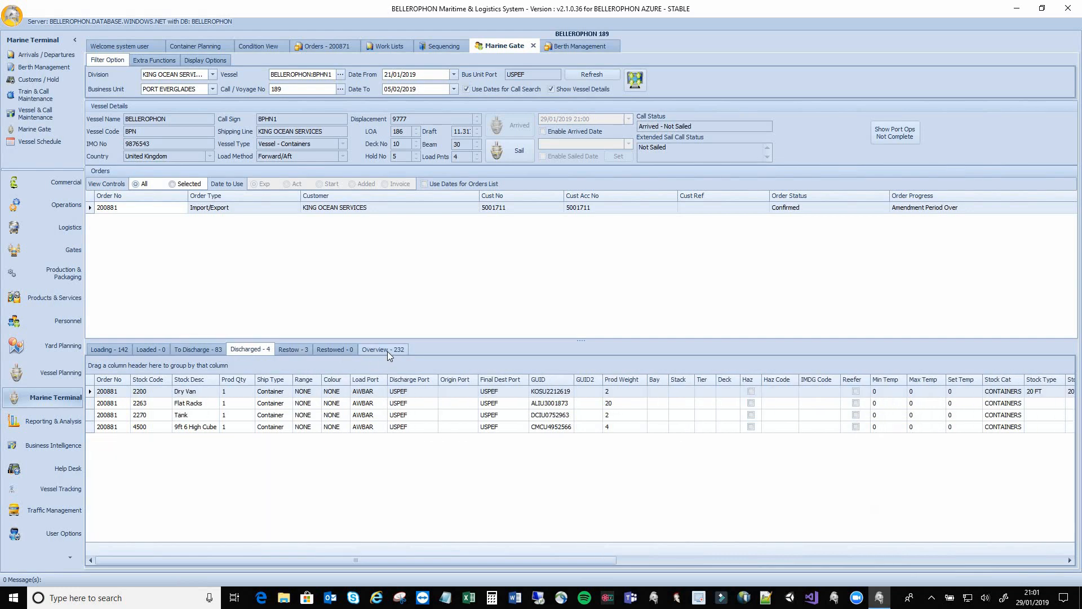
pyautogui.click(387, 350)
pyautogui.click(115, 415)
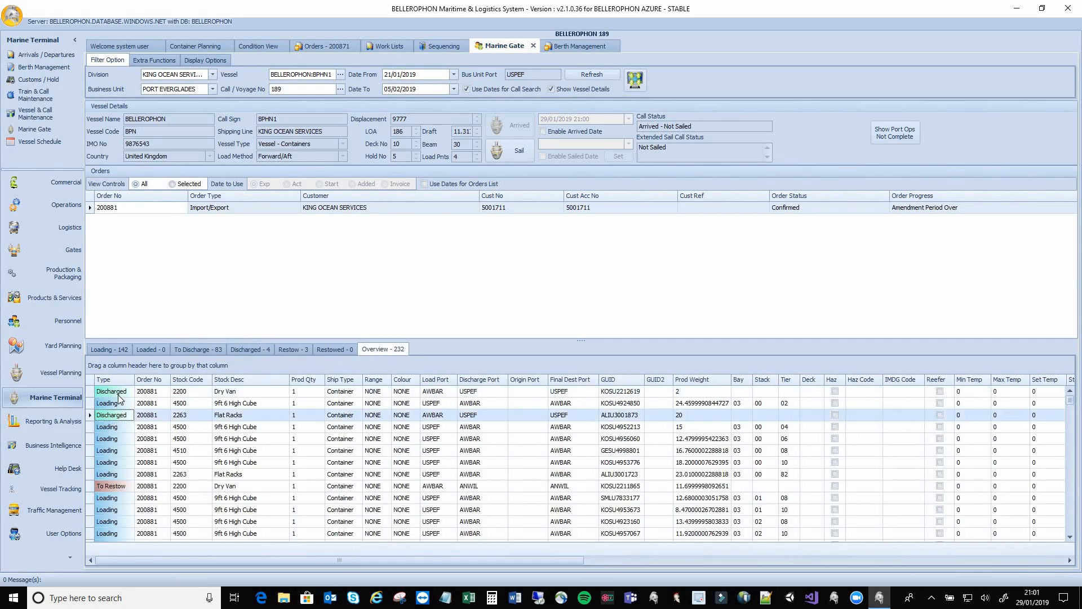
pyautogui.click(120, 393)
pyautogui.click(122, 417)
pyautogui.click(200, 350)
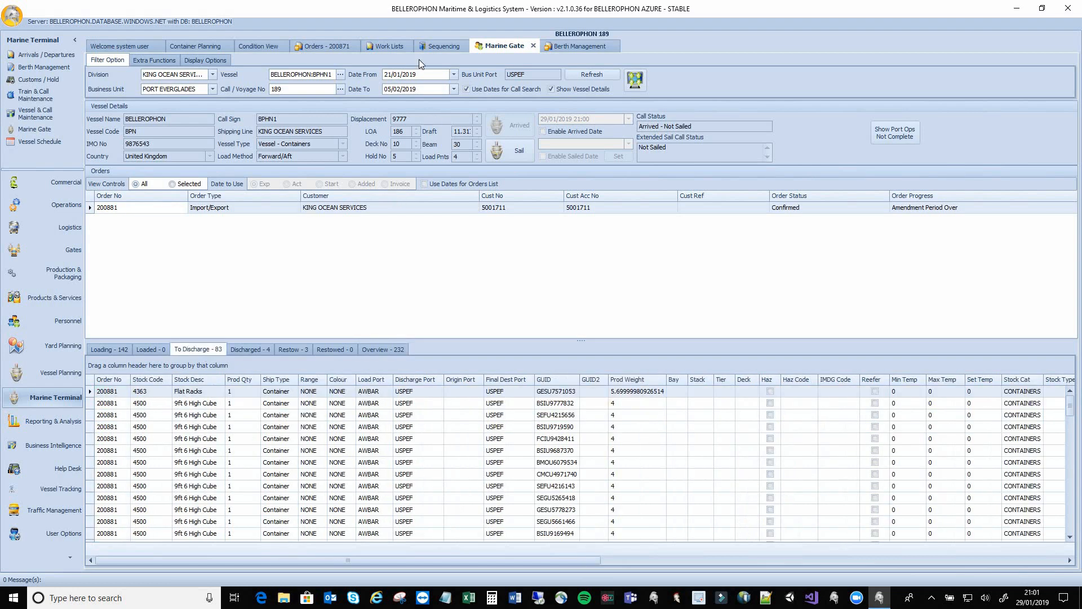
pyautogui.click(390, 45)
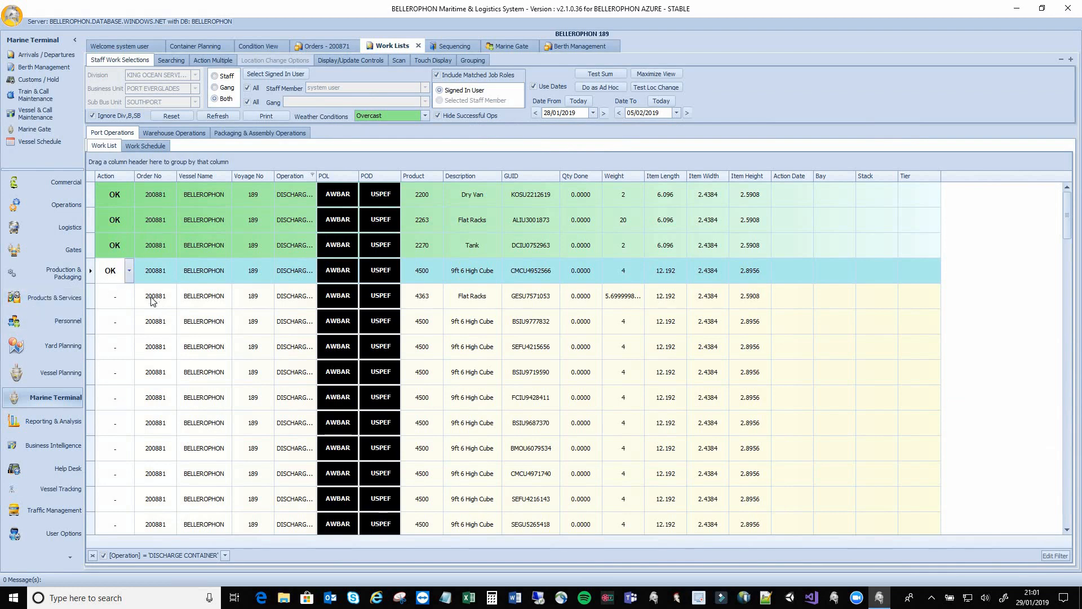
# Apply Operation Status OK to all 87 remaining discharge jobs using multi-select
pyautogui.click(212, 61)
pyautogui.click(122, 75)
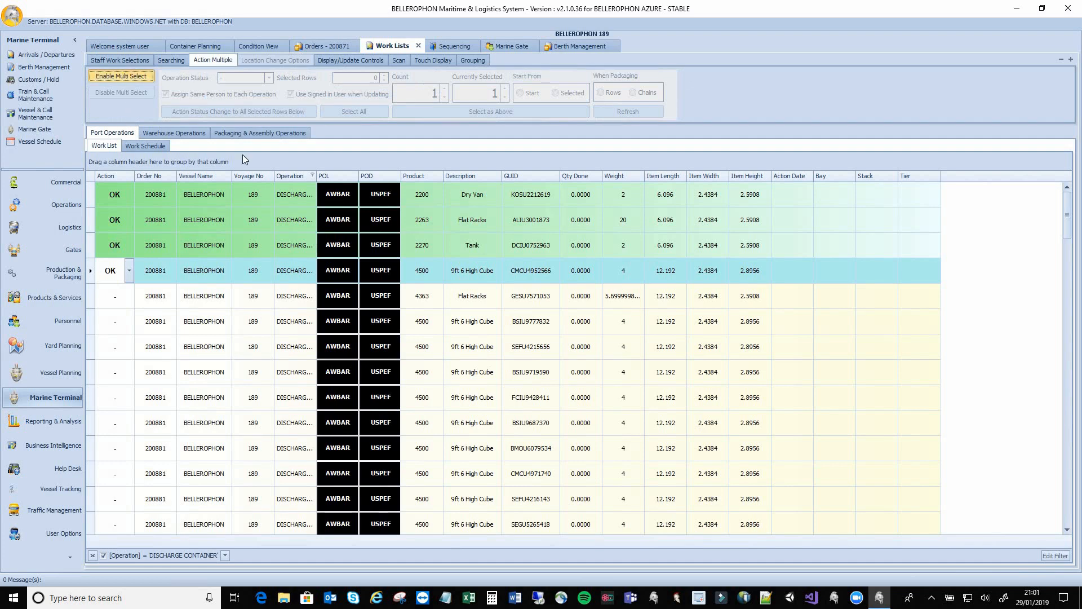
pyautogui.click(269, 78)
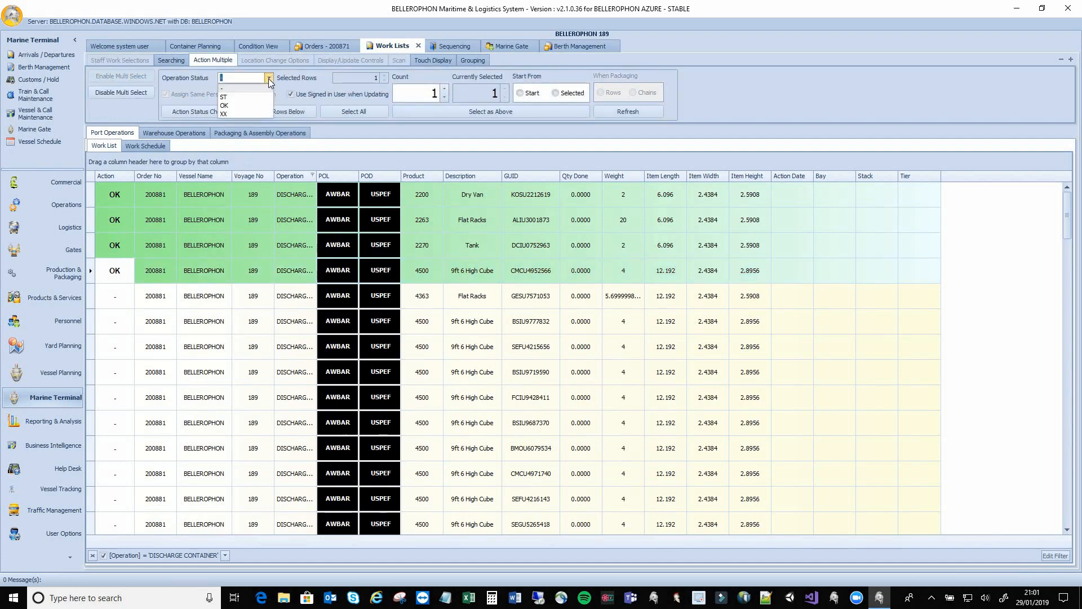
pyautogui.click(235, 107)
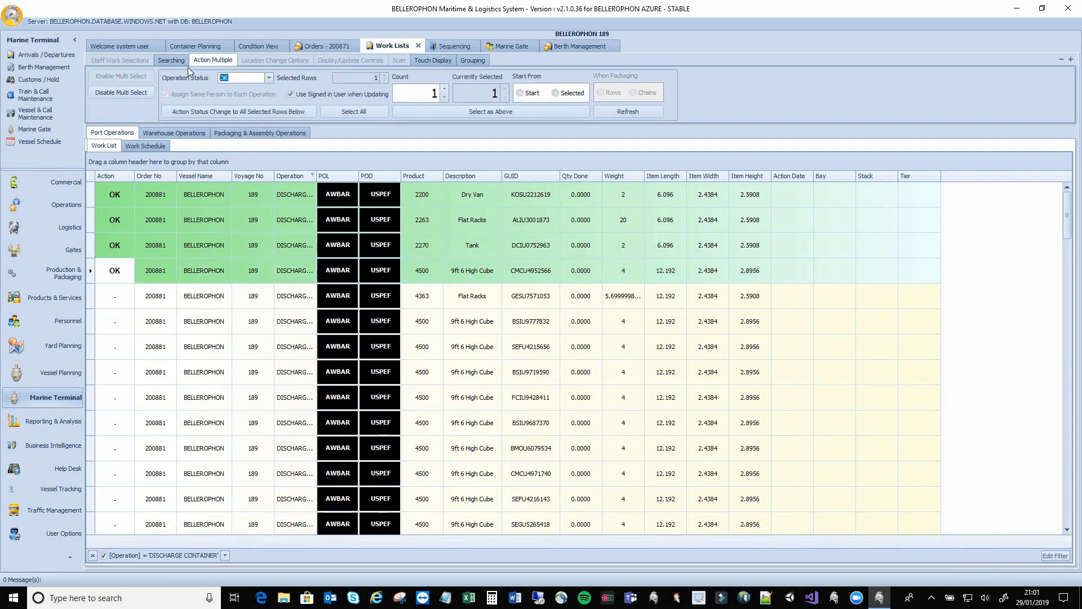
pyautogui.click(348, 110)
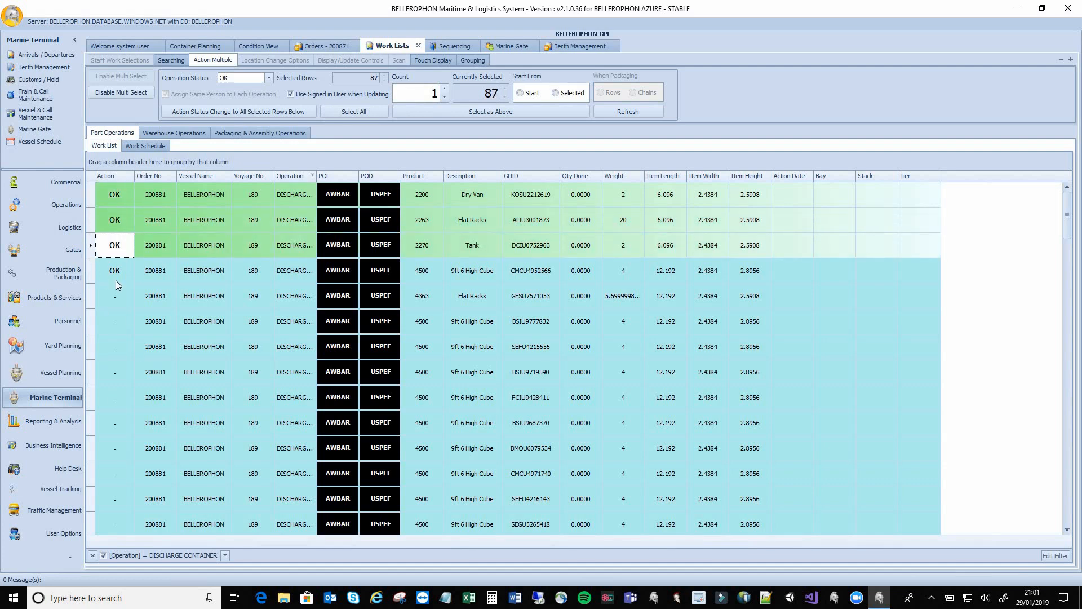
pyautogui.click(289, 111)
pyautogui.click(503, 325)
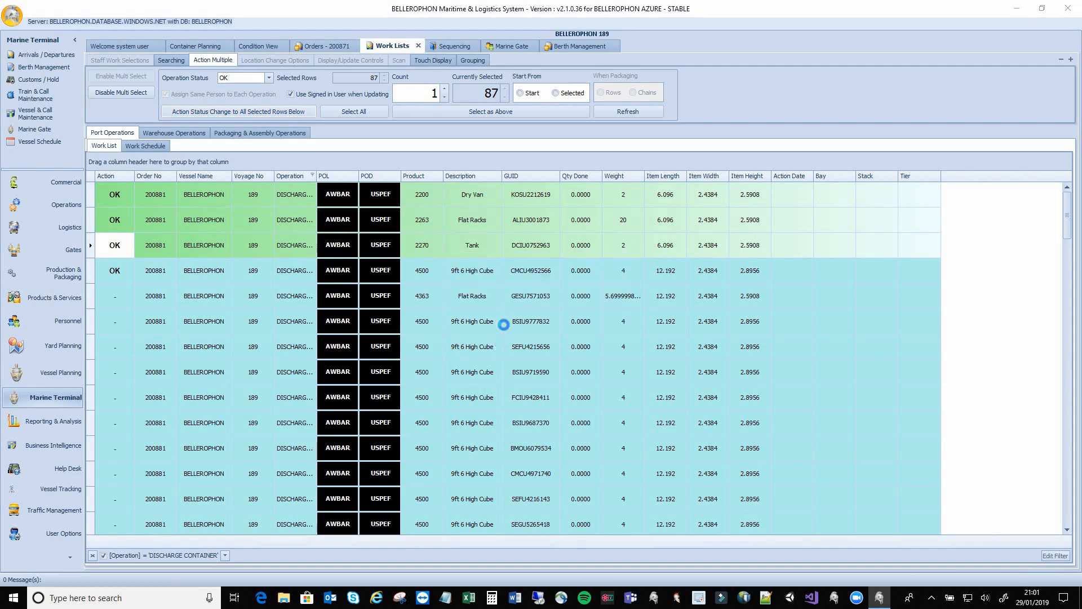
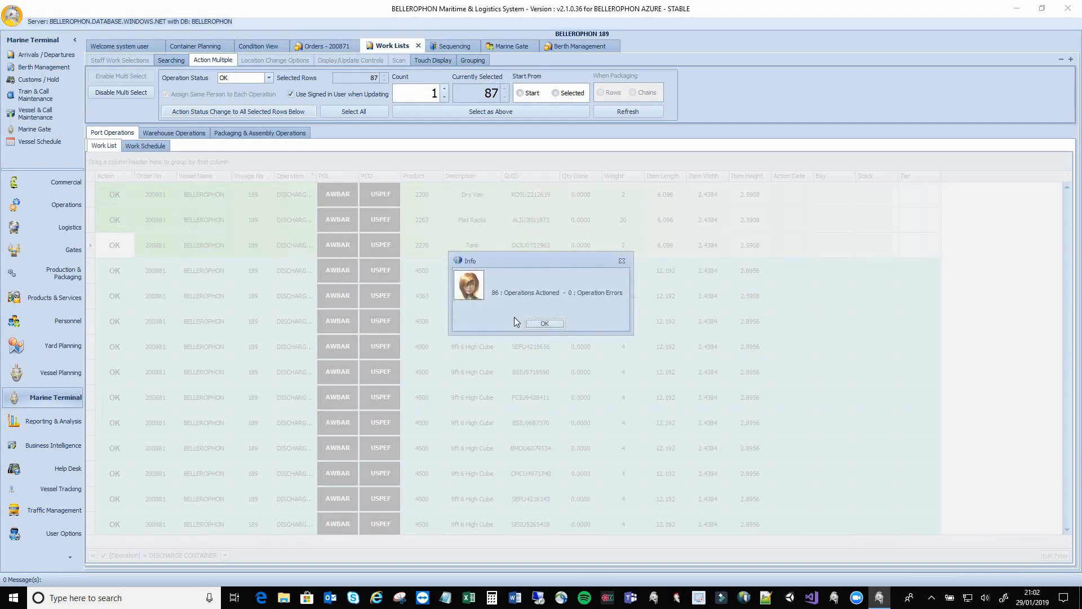
# Acknowledge the 86 actioned discharge operations and bring up Marine Gate for voyage 189
pyautogui.click(537, 325)
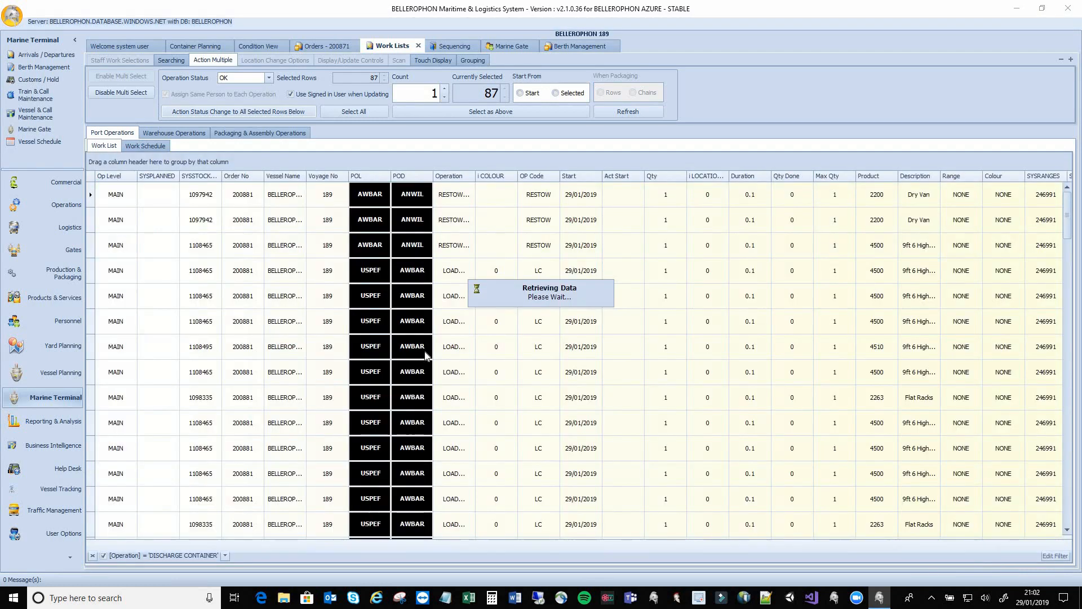
pyautogui.click(512, 47)
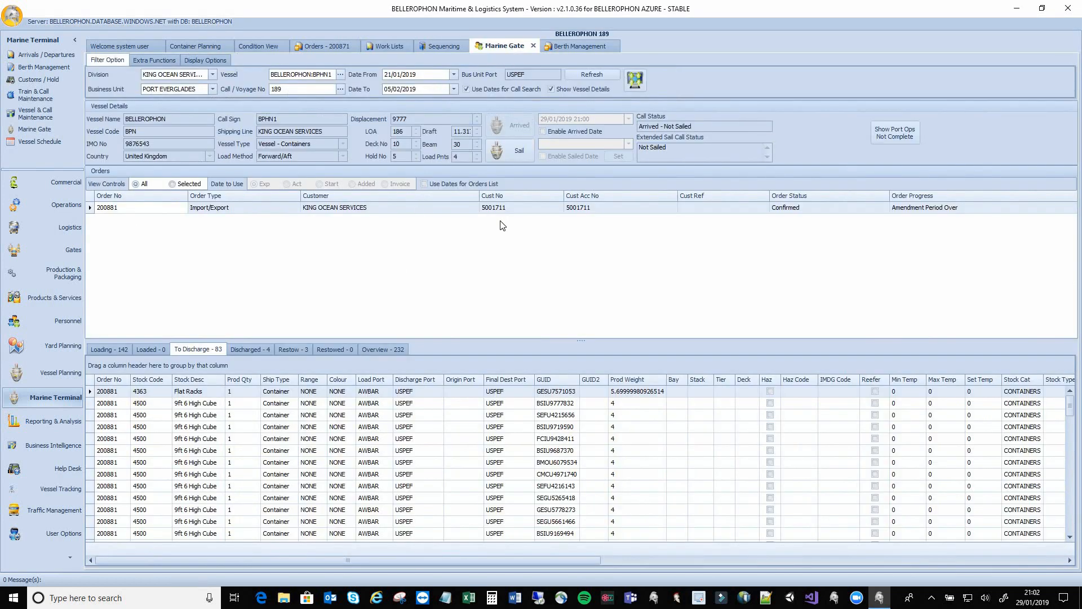
# Refresh the call and confirm 87 containers discharged and 0 left to discharge
pyautogui.click(569, 75)
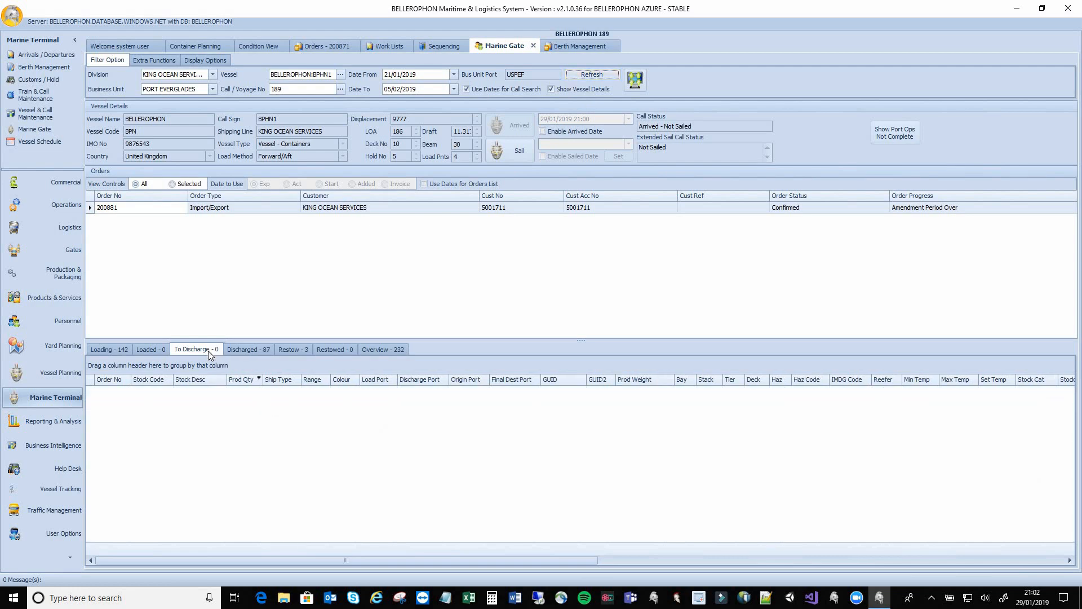
pyautogui.click(249, 349)
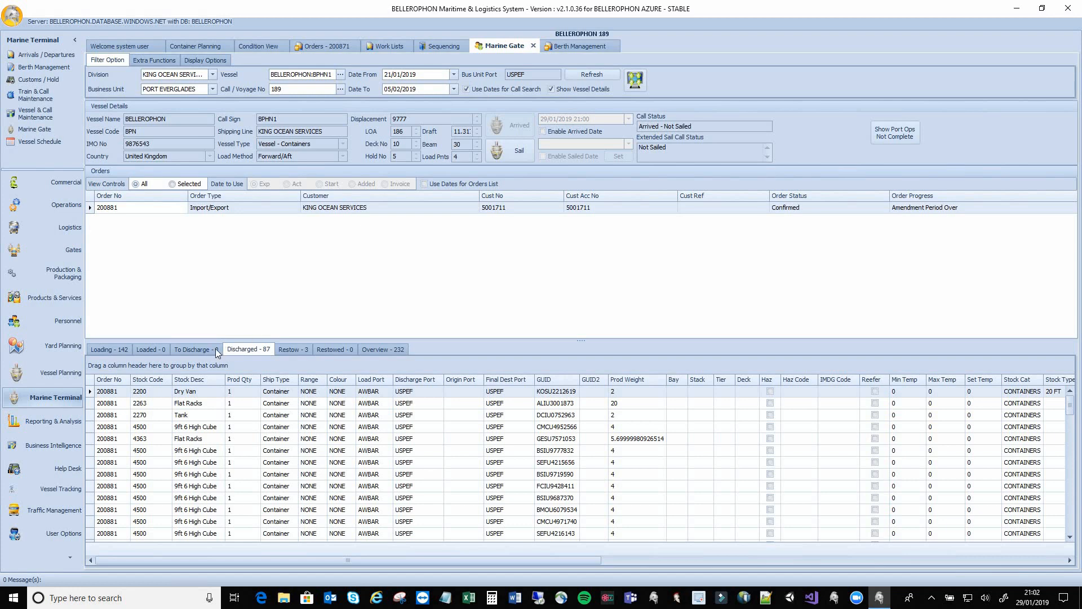
pyautogui.click(216, 350)
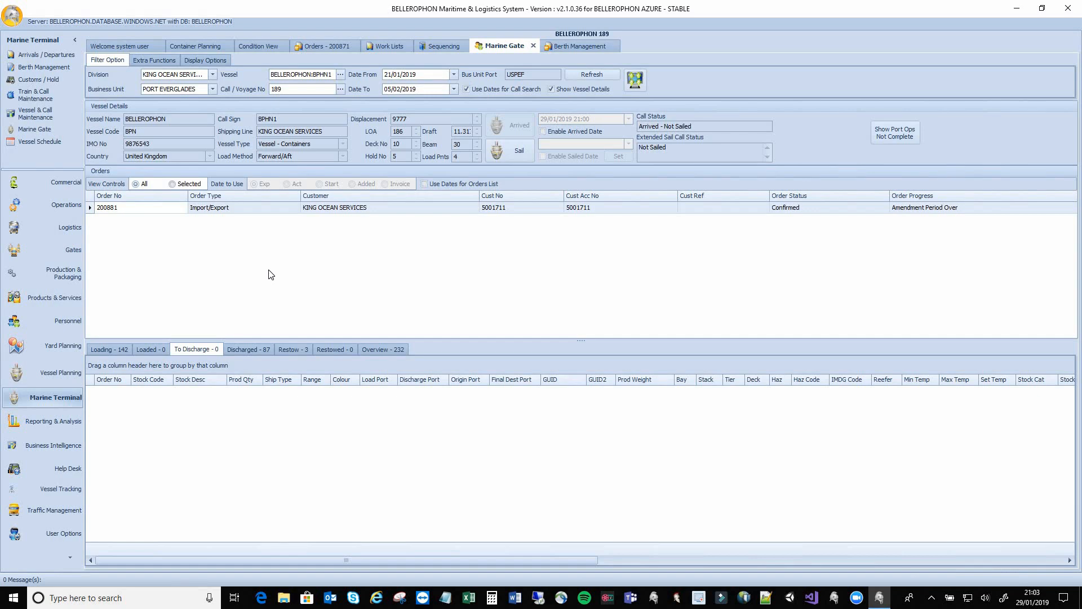
# Review the Loaded 142, Discharged 87 and Restowed 3 lists, ending on Overview - 232
pyautogui.click(385, 350)
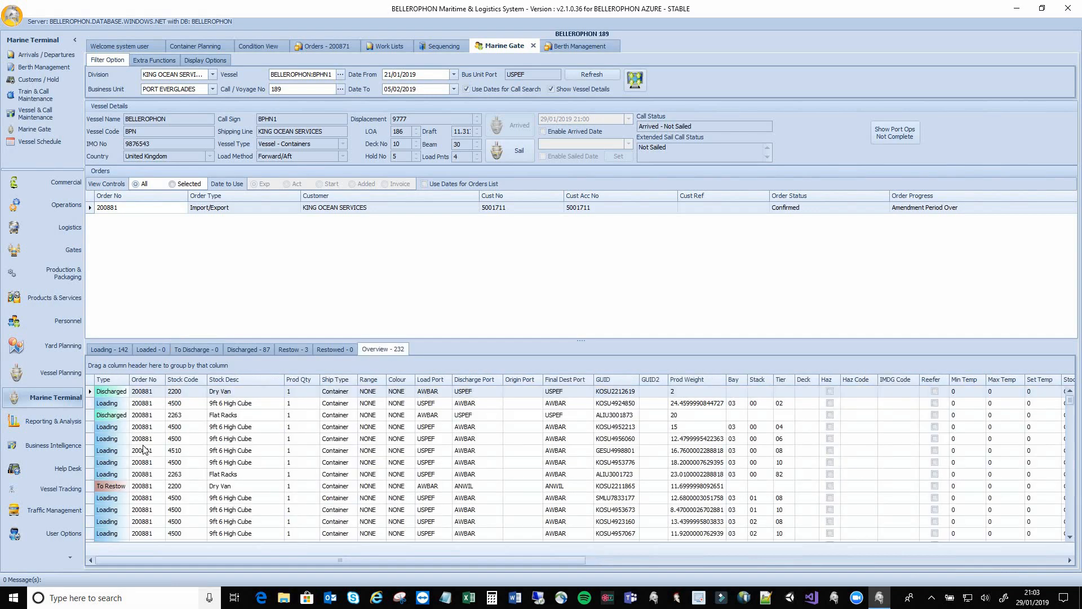
pyautogui.scroll(-6, 144, 449)
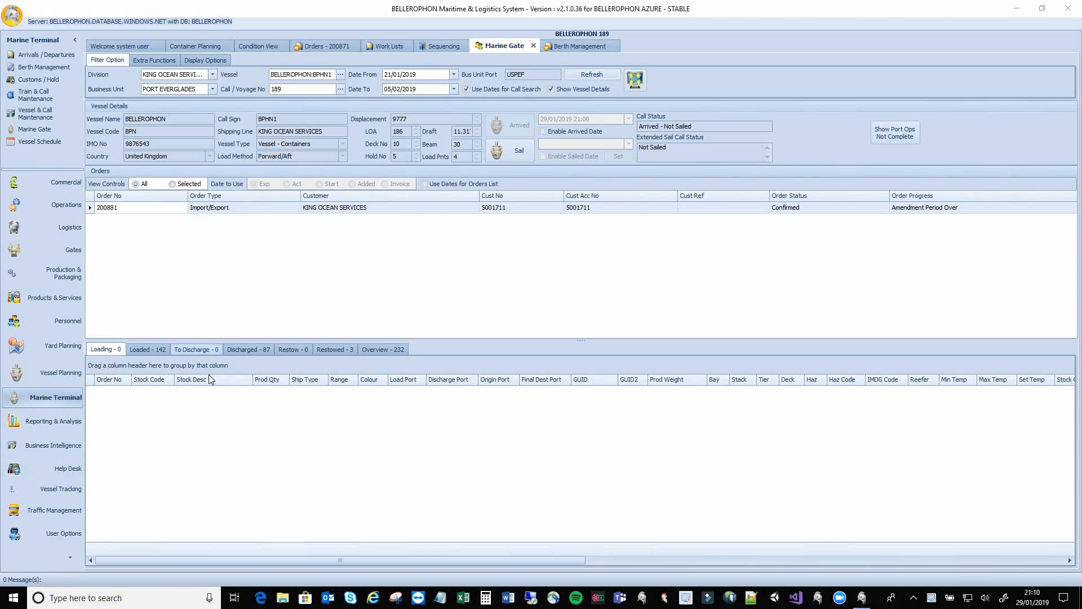
pyautogui.click(148, 350)
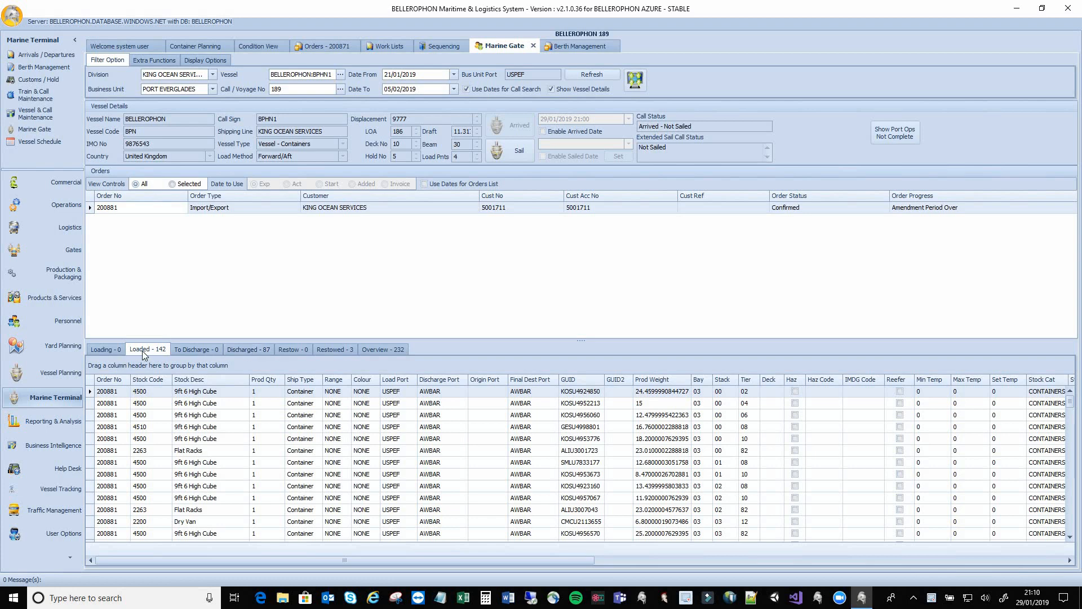
pyautogui.click(245, 350)
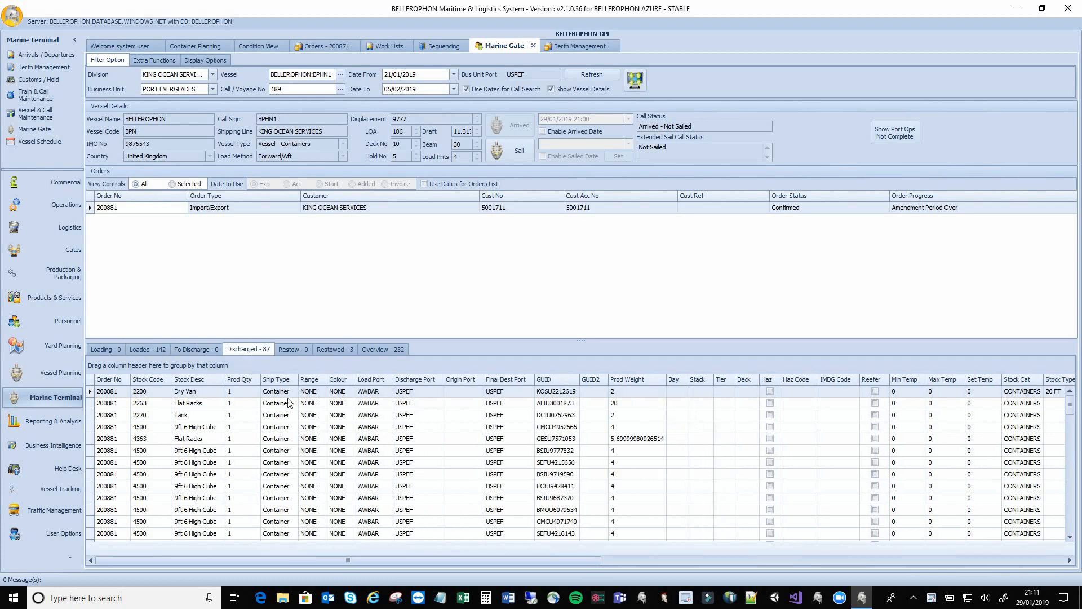
pyautogui.click(337, 350)
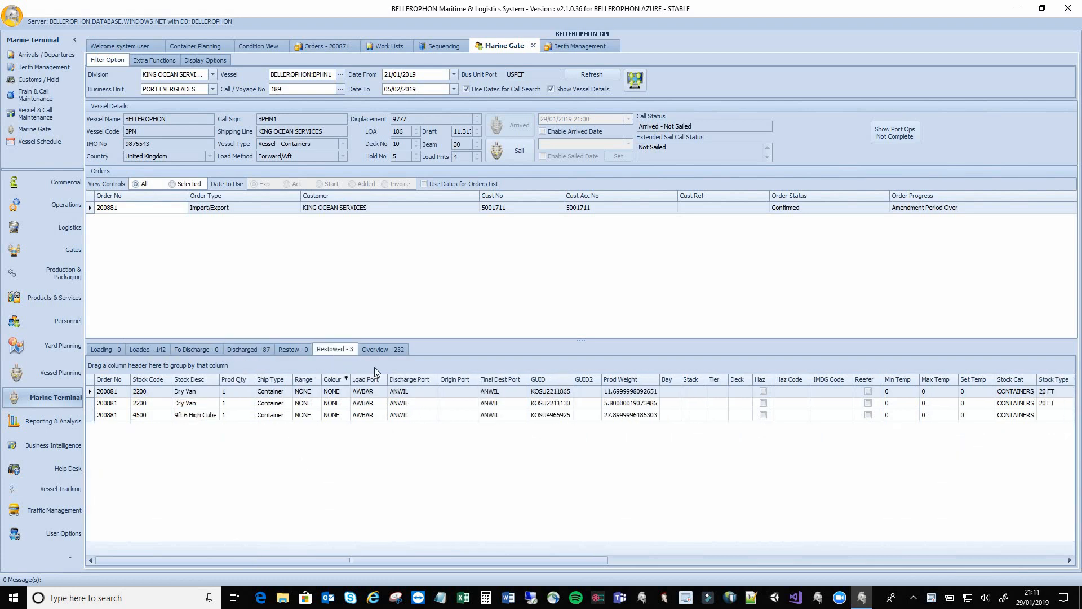
pyautogui.click(386, 350)
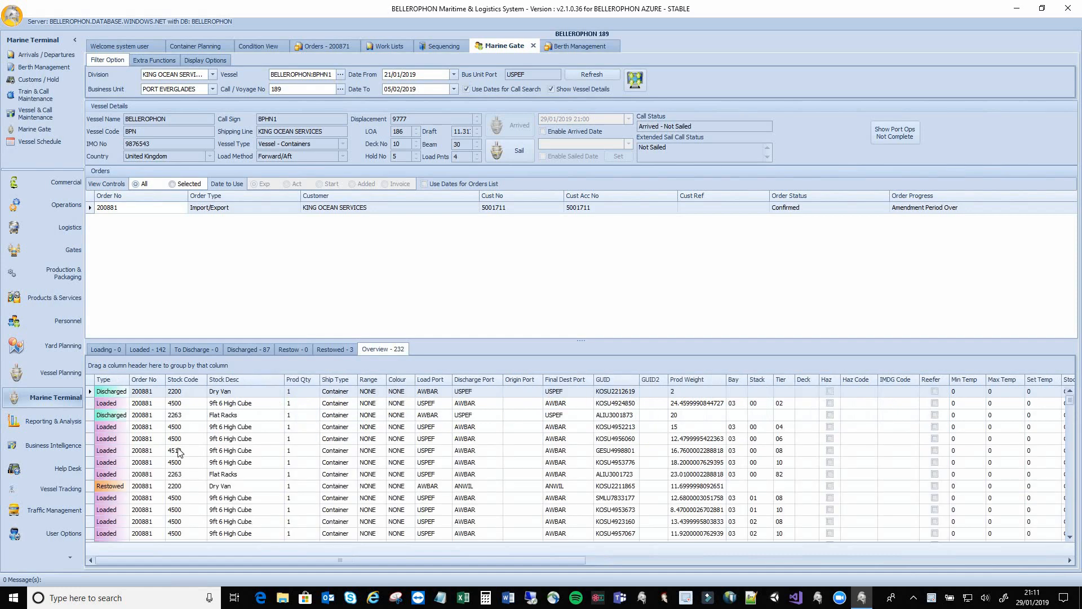
pyautogui.scroll(-4, 180, 452)
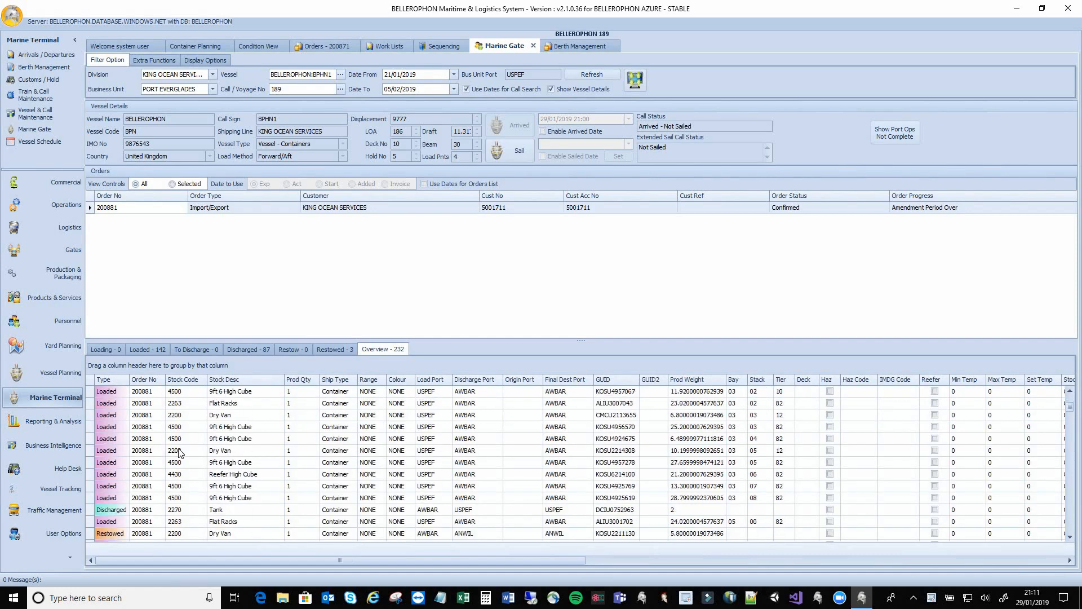
pyautogui.scroll(-3, 179, 453)
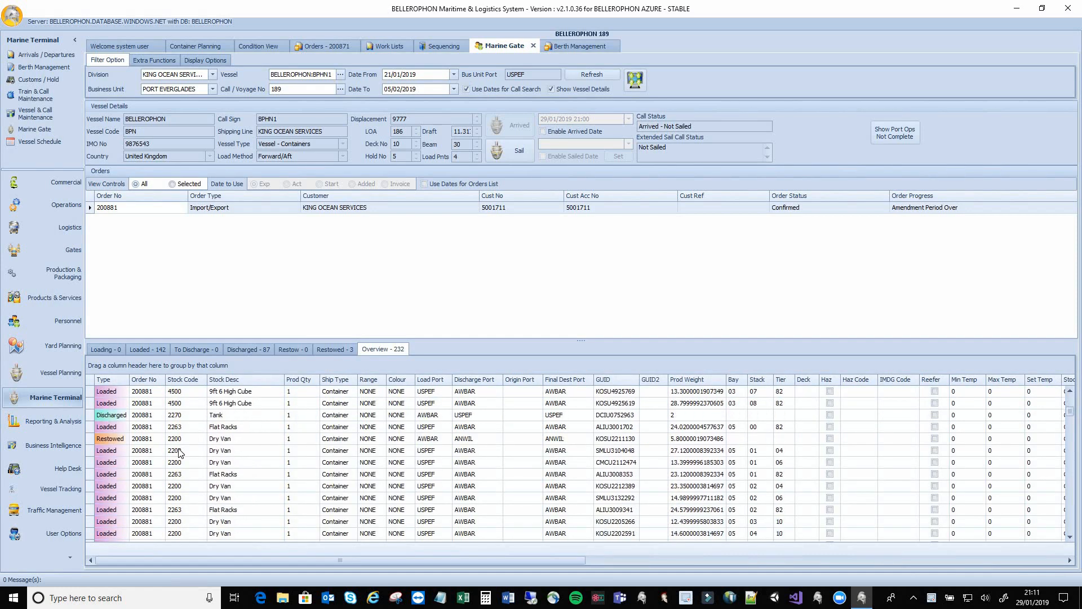
pyautogui.scroll(7, 180, 452)
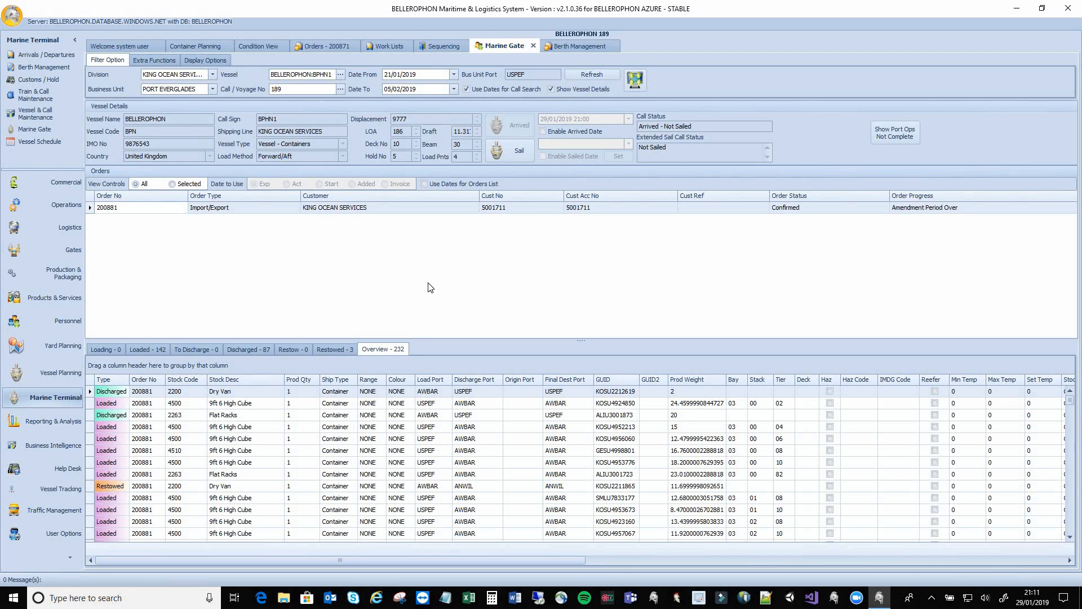
# Sail the call despite the minimum berthing time warning, giving status Arrived - Sailed
pyautogui.click(519, 157)
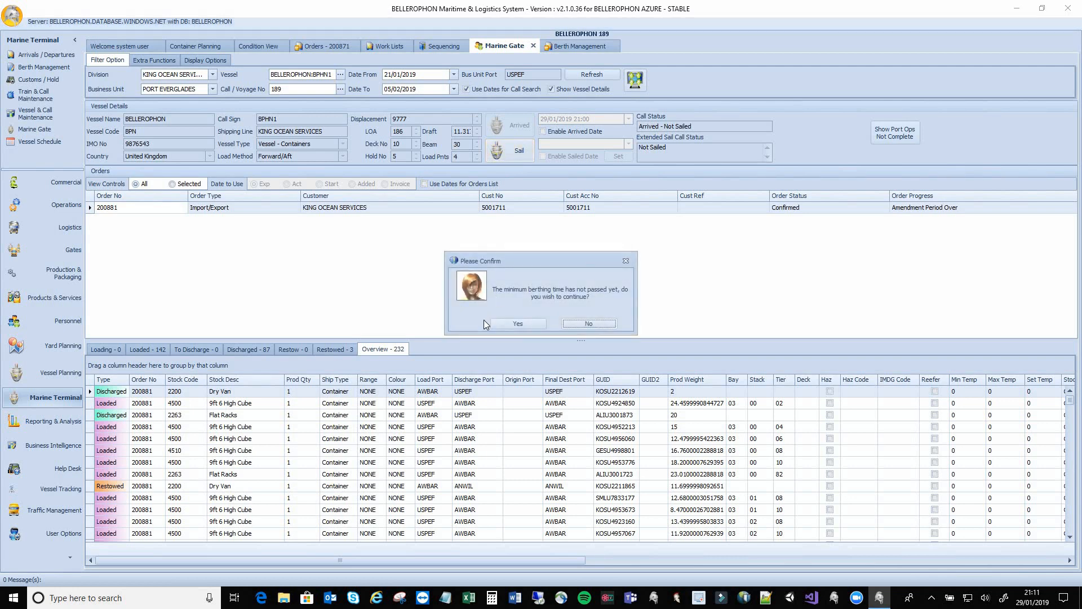
pyautogui.click(500, 325)
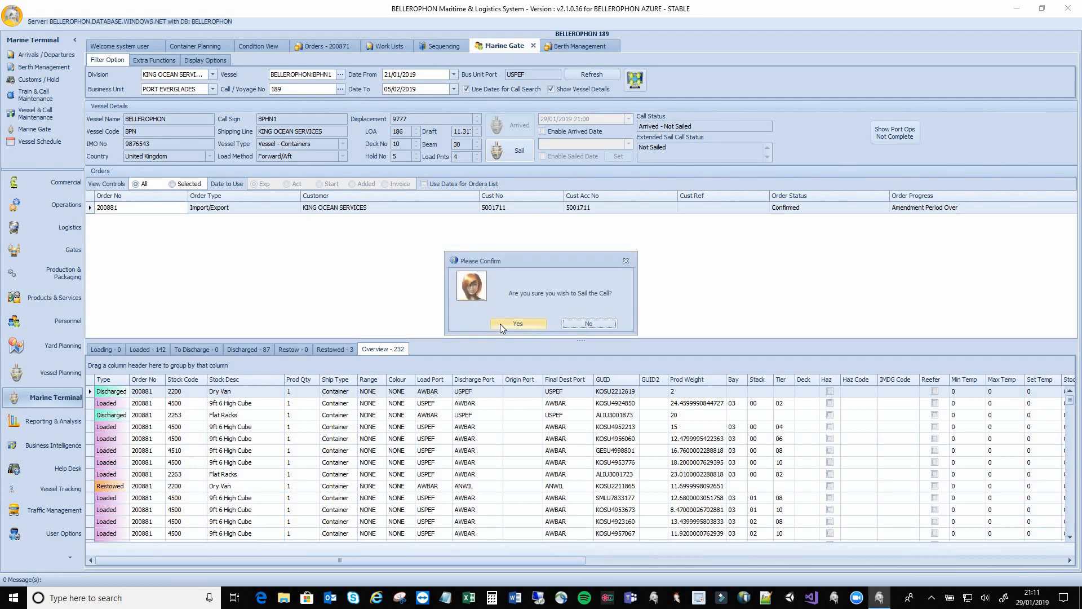
pyautogui.click(499, 323)
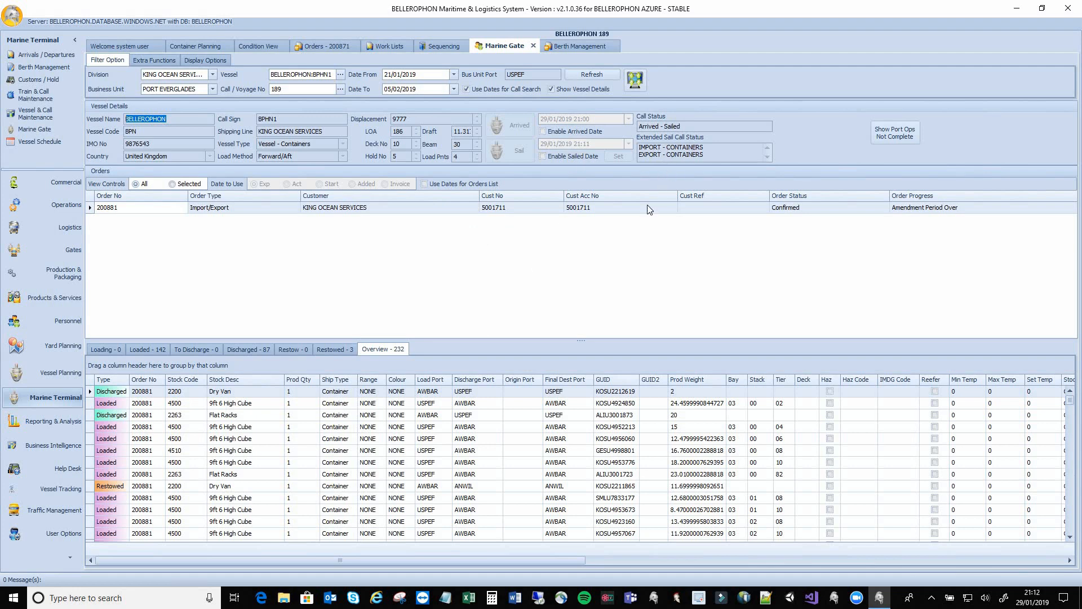
# Attempt Set Call as Finalized, accept the Cannot Finalize warning, and return to Filter Option
pyautogui.click(156, 62)
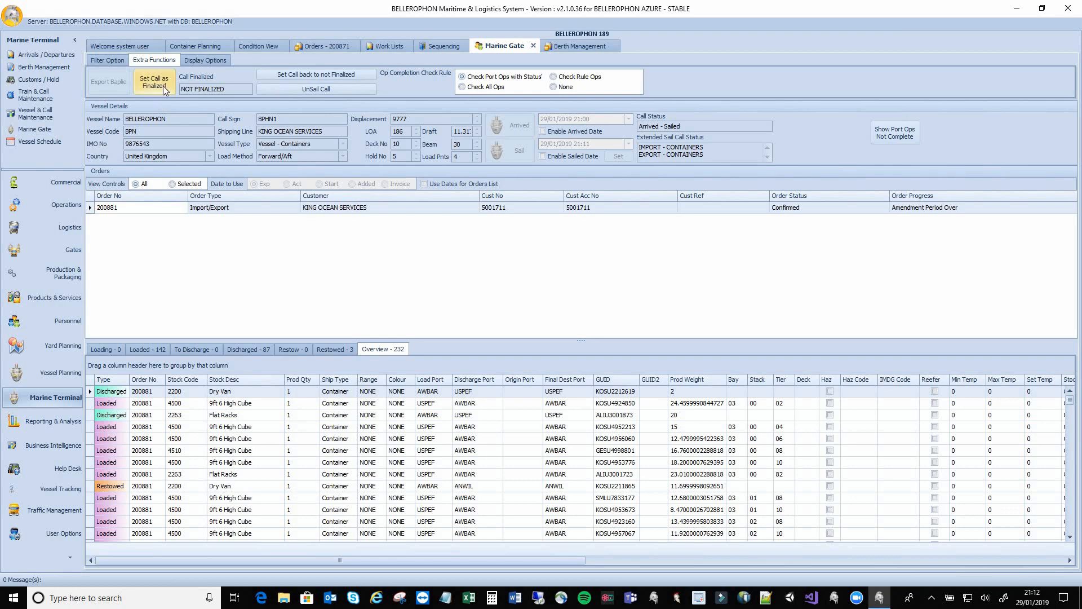
pyautogui.click(163, 86)
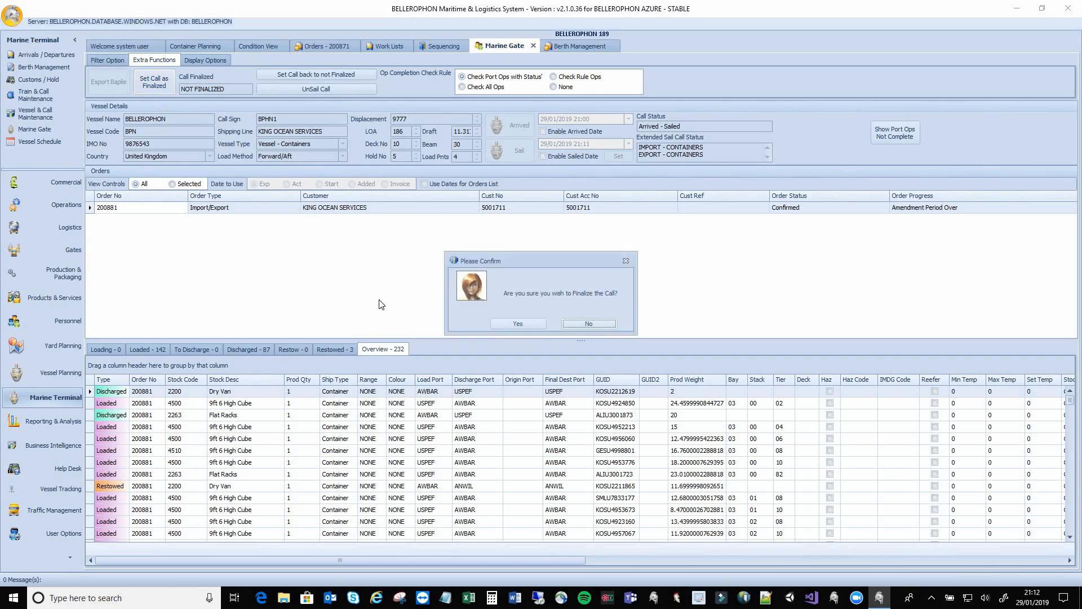
pyautogui.click(505, 325)
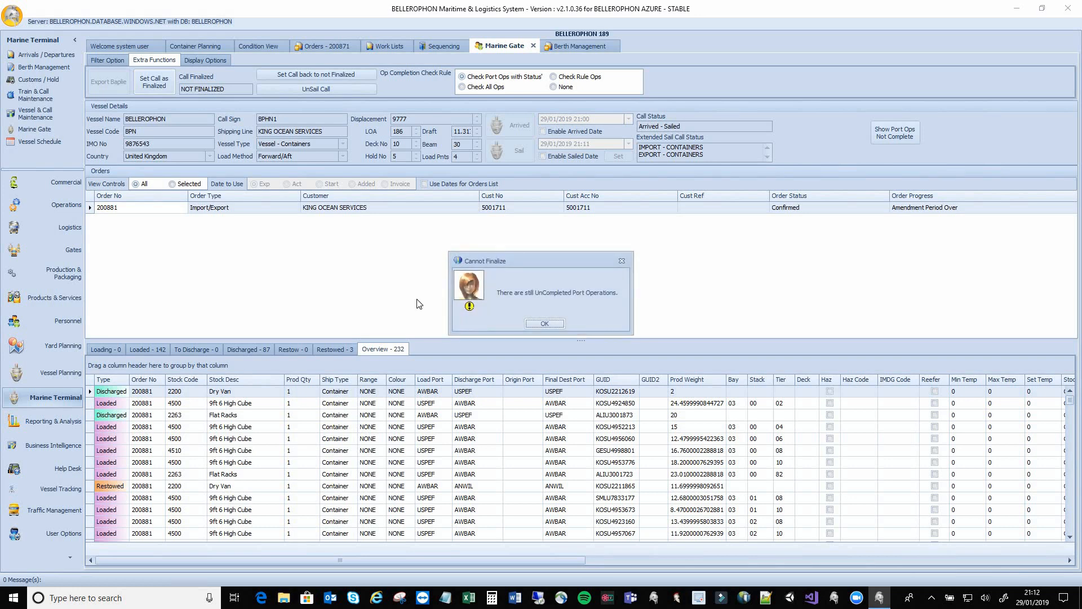
pyautogui.click(526, 324)
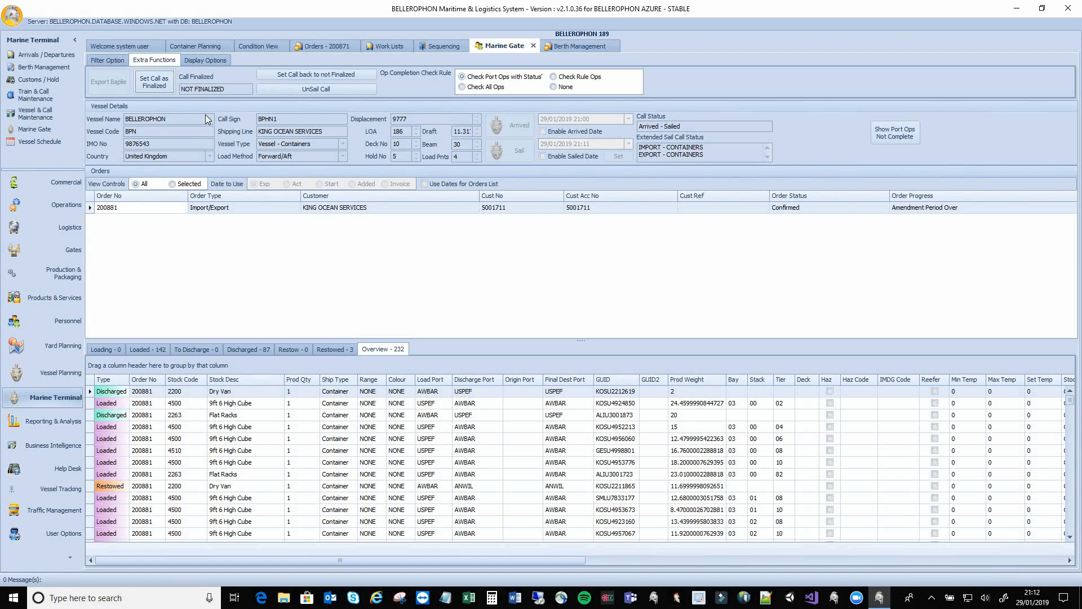
pyautogui.click(107, 61)
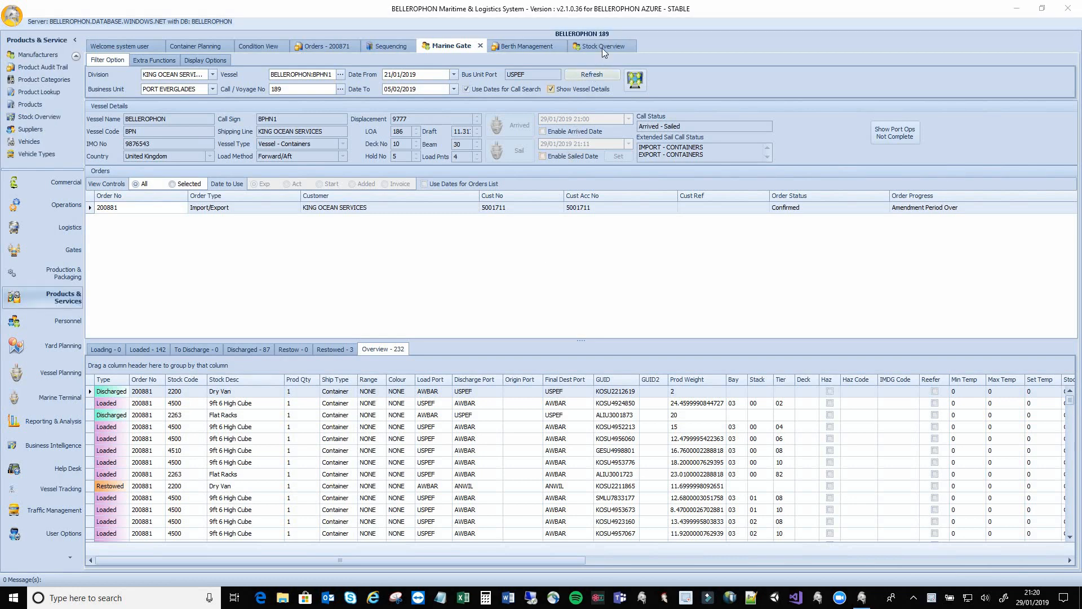
# Filter the Stock Overview to Order No equals 200881
pyautogui.click(603, 46)
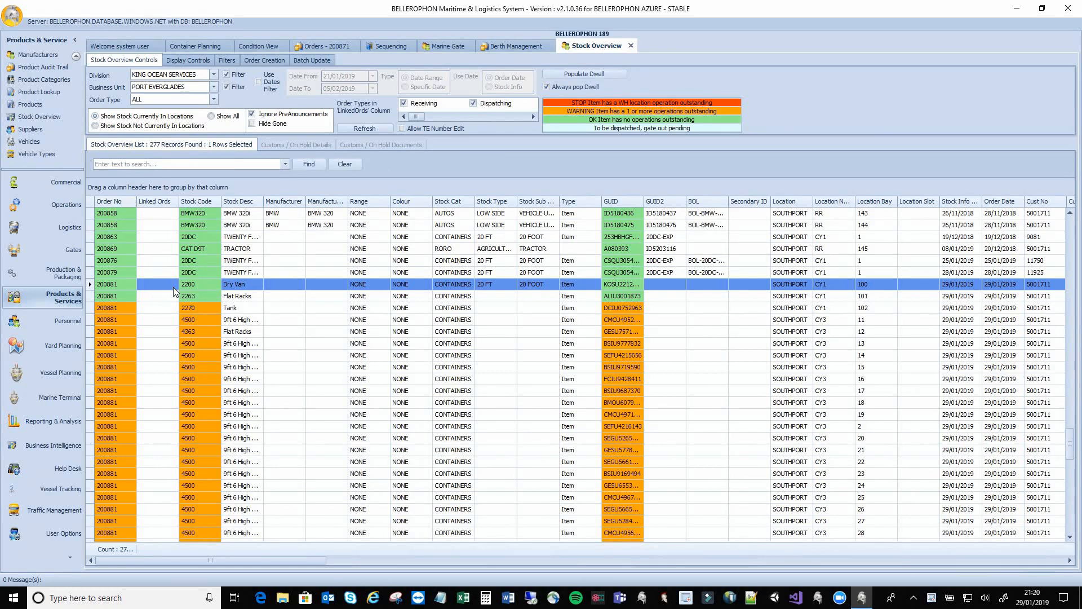
pyautogui.scroll(-2, 173, 286)
pyautogui.scroll(2, 173, 286)
pyautogui.click(132, 201)
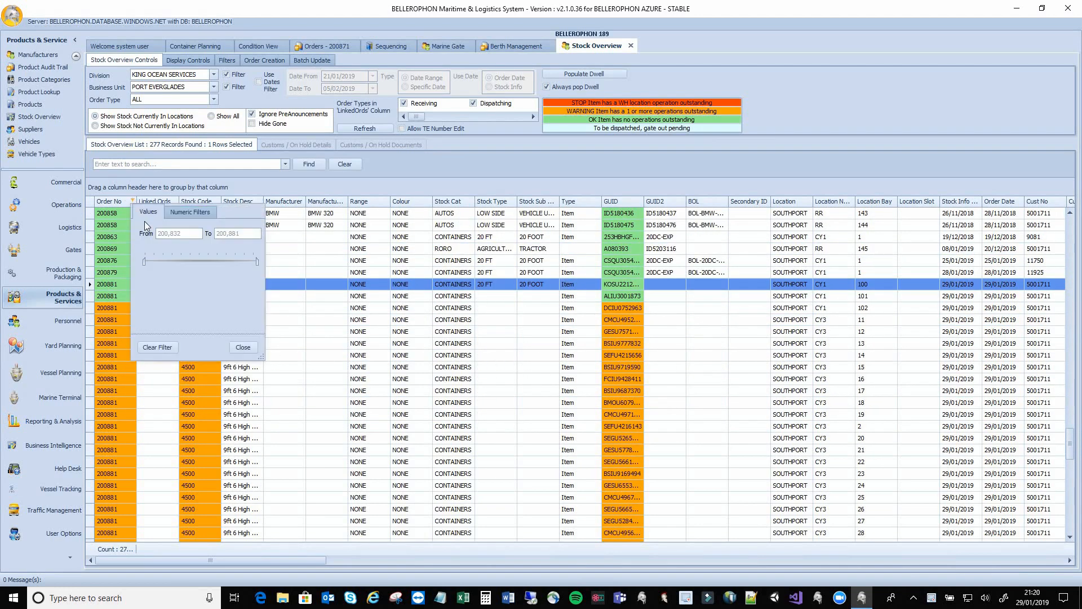
pyautogui.click(190, 212)
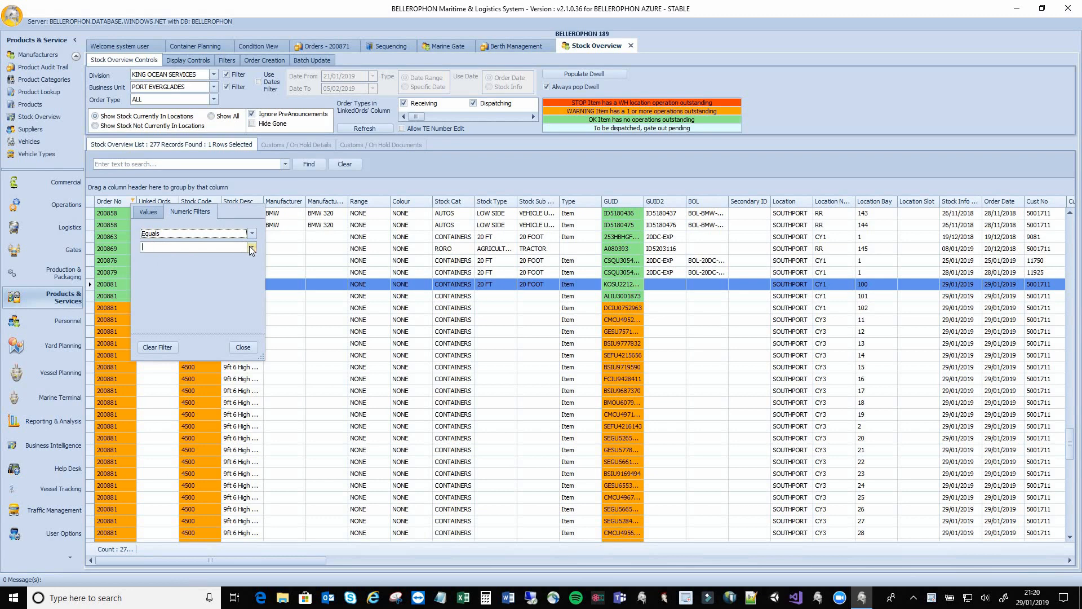
pyautogui.click(251, 247)
pyautogui.scroll(-3, 206, 285)
pyautogui.click(184, 306)
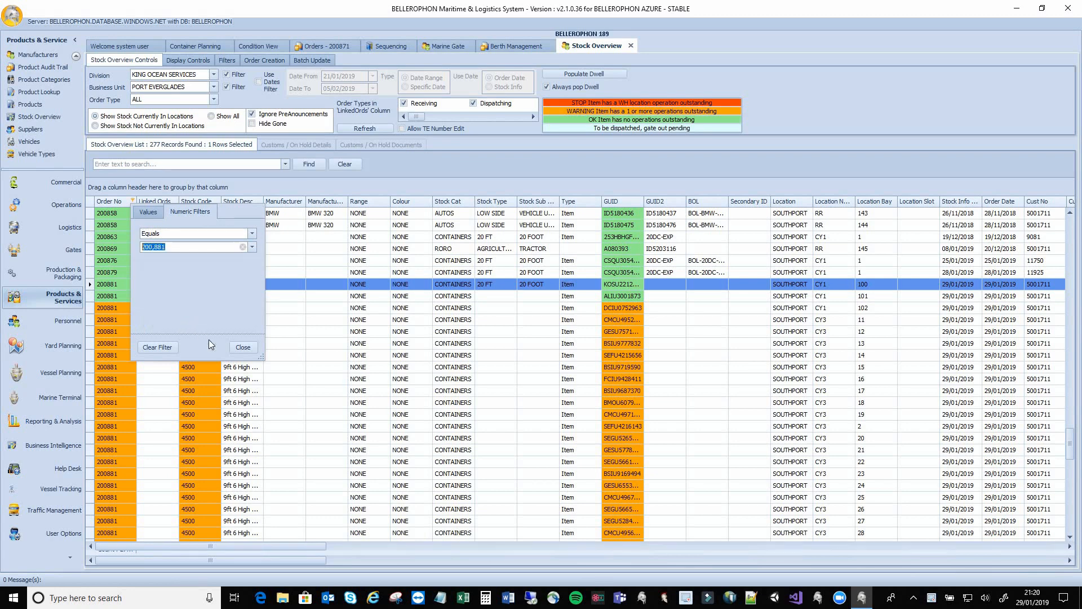
pyautogui.click(238, 350)
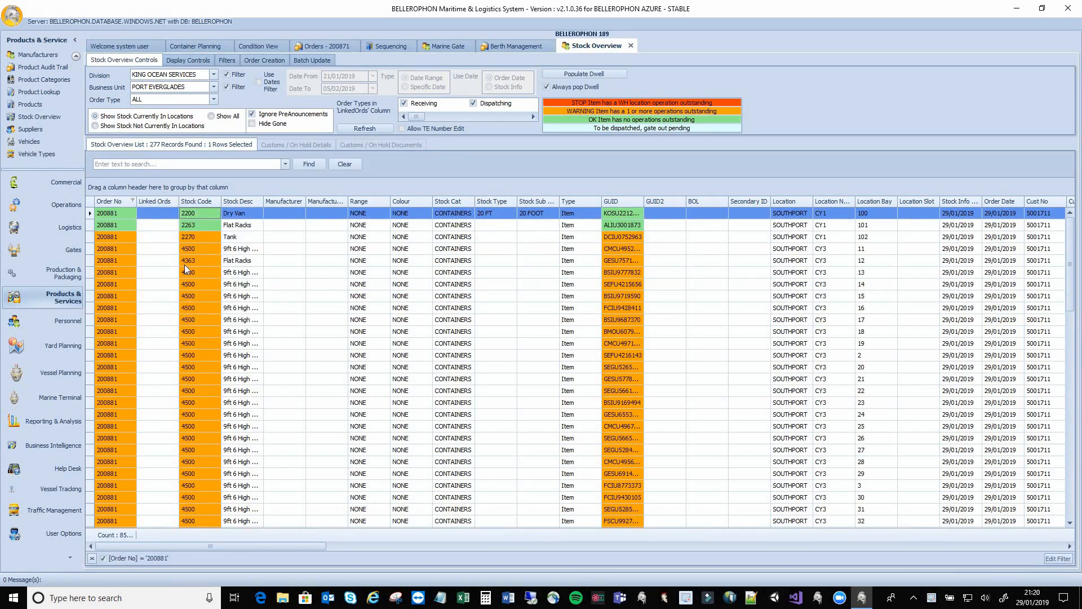
# Widen the Location column of the filtered stock list
pyautogui.scroll(-4, 186, 265)
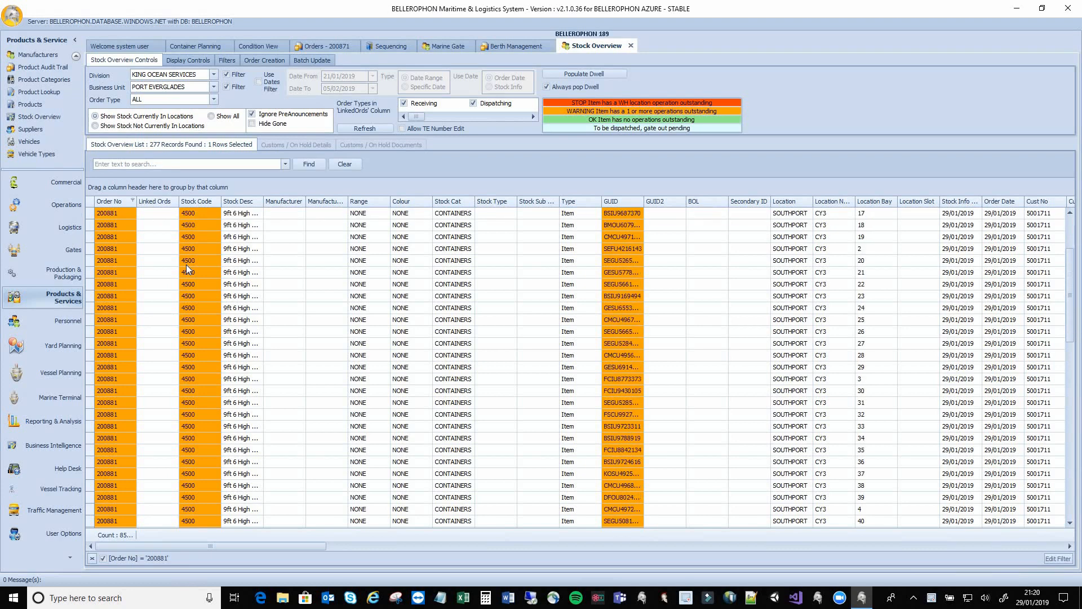
pyautogui.scroll(4, 187, 265)
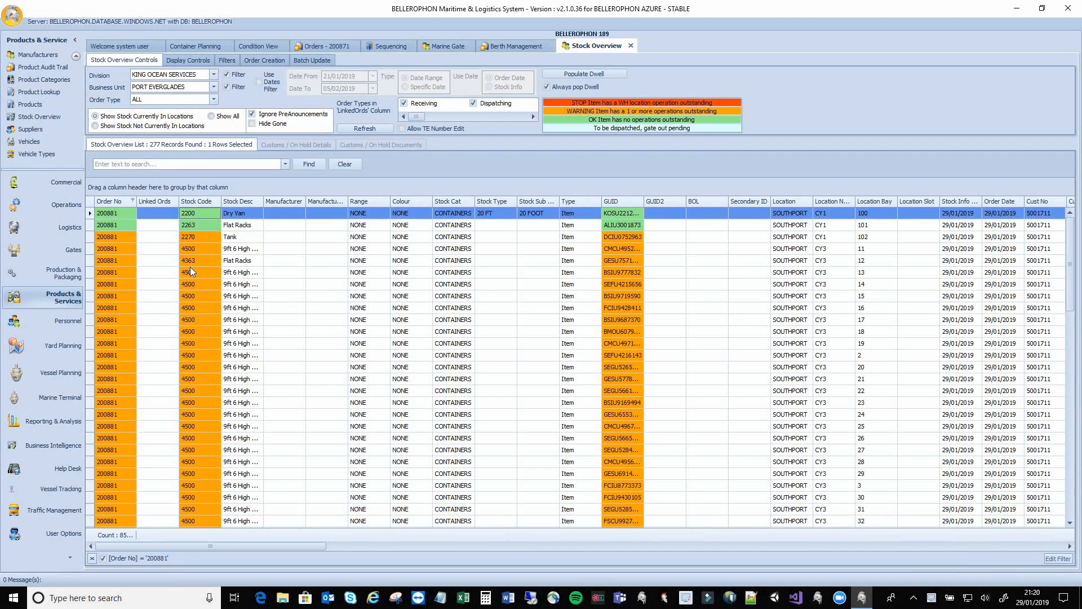
pyautogui.scroll(-2, 564, 352)
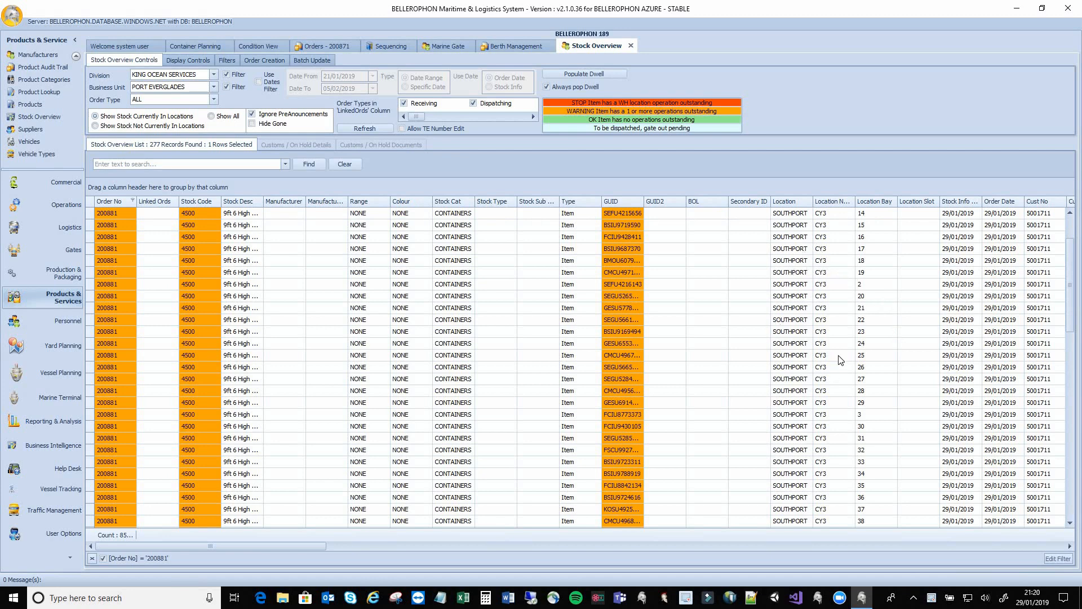
pyautogui.moveTo(813, 201); pyautogui.dragTo(952, 201)
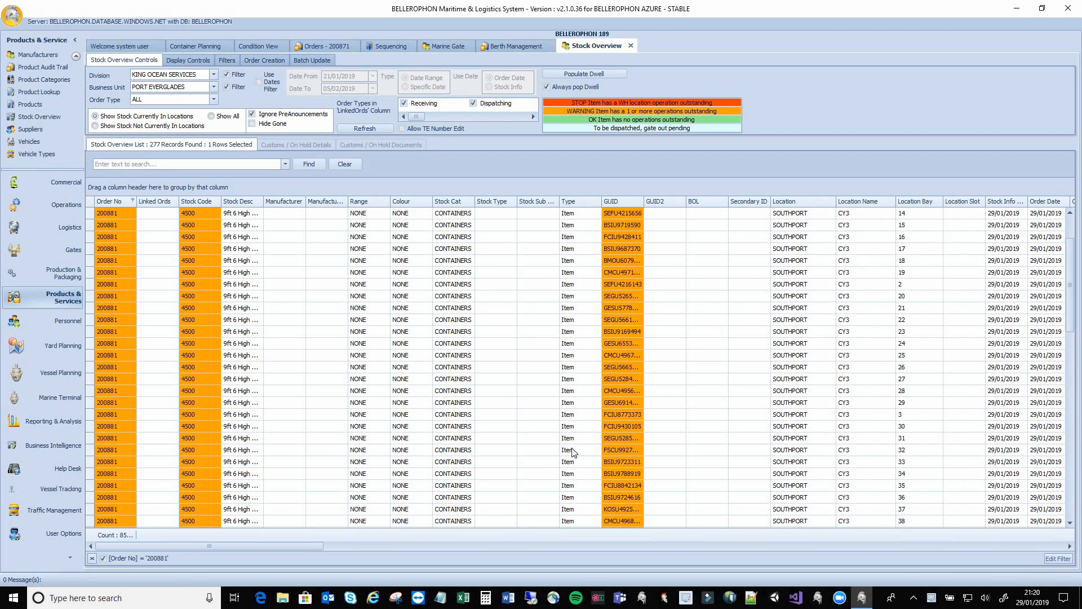